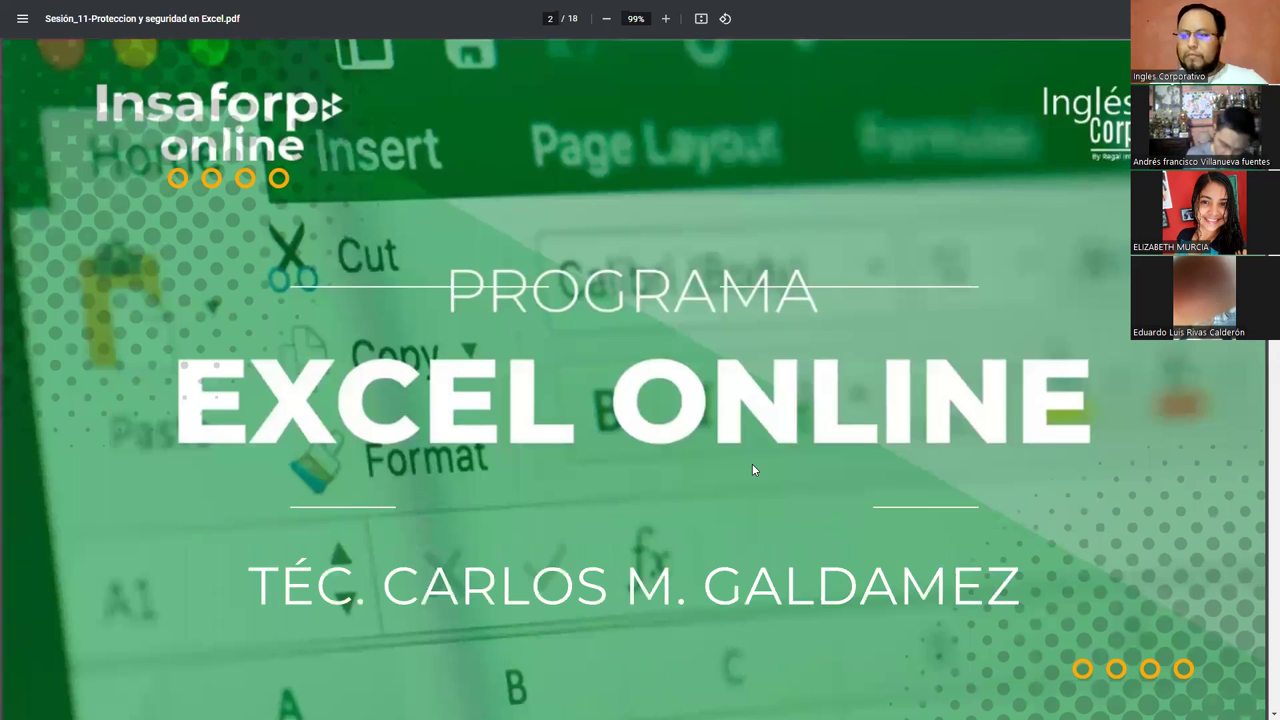
# - Advance the Excel security slides from page 2 to the TEMA slide on page 4
pyautogui.press('Right')
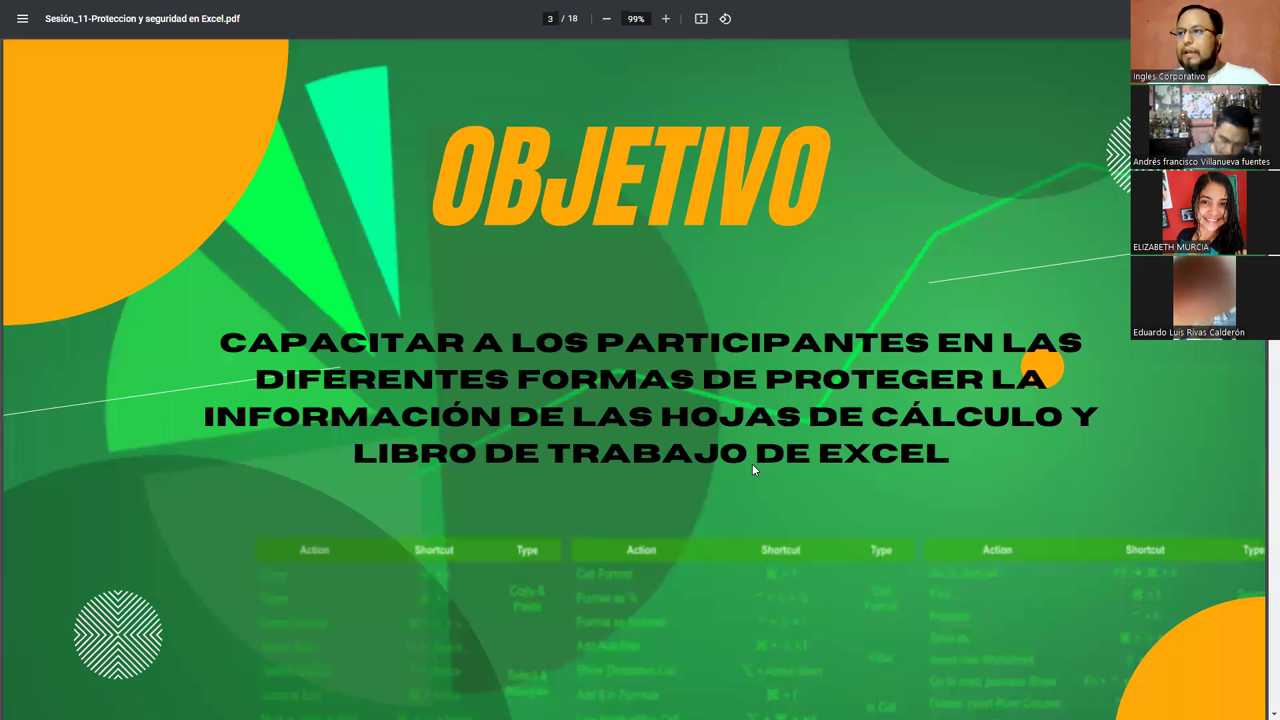
pyautogui.press('Right')
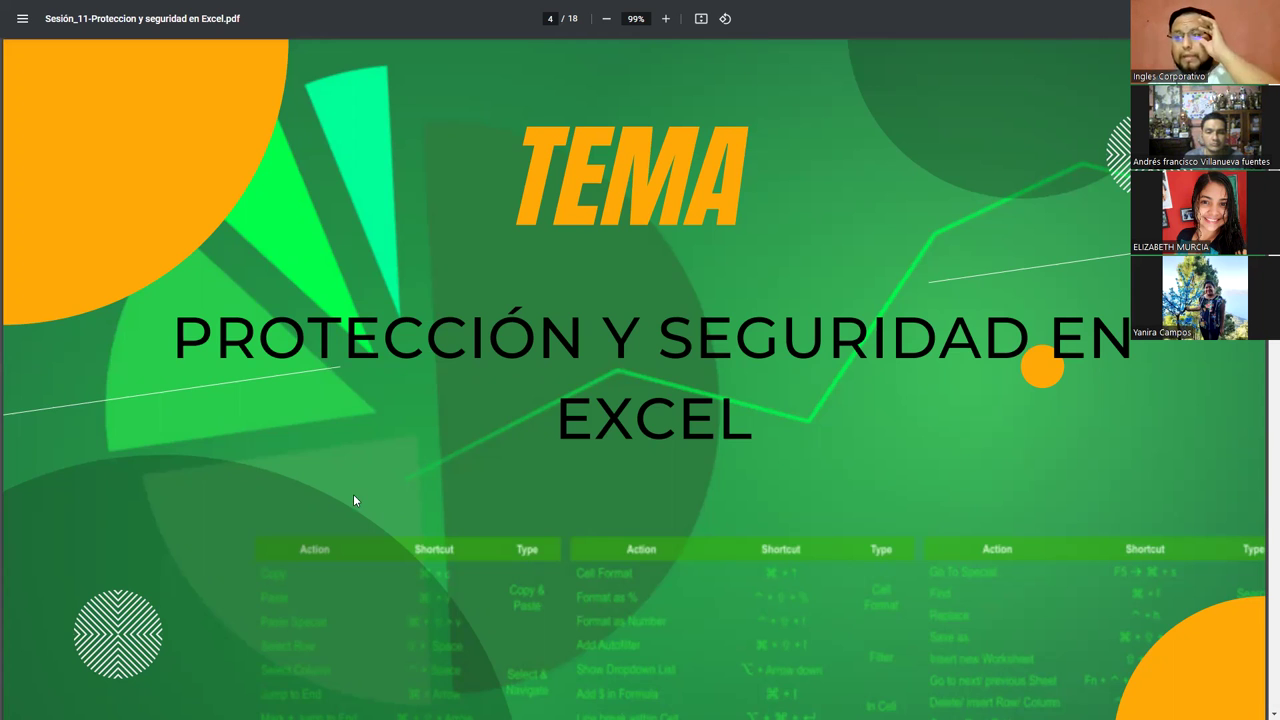
# - Go back one slide to the OBJETIVO slide on page 3
pyautogui.press('Left')
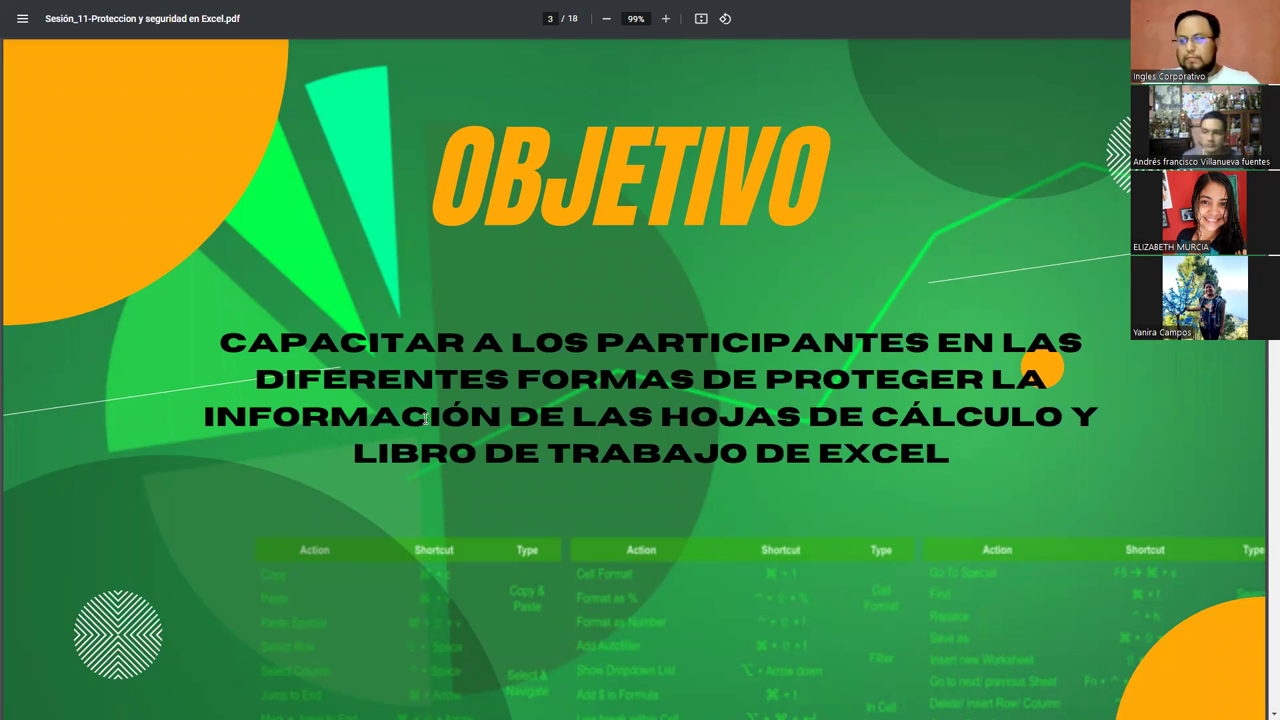
# - Advance to page 5, the slide introducing basic sheet protection
pyautogui.press('Right')
pyautogui.press('Right')
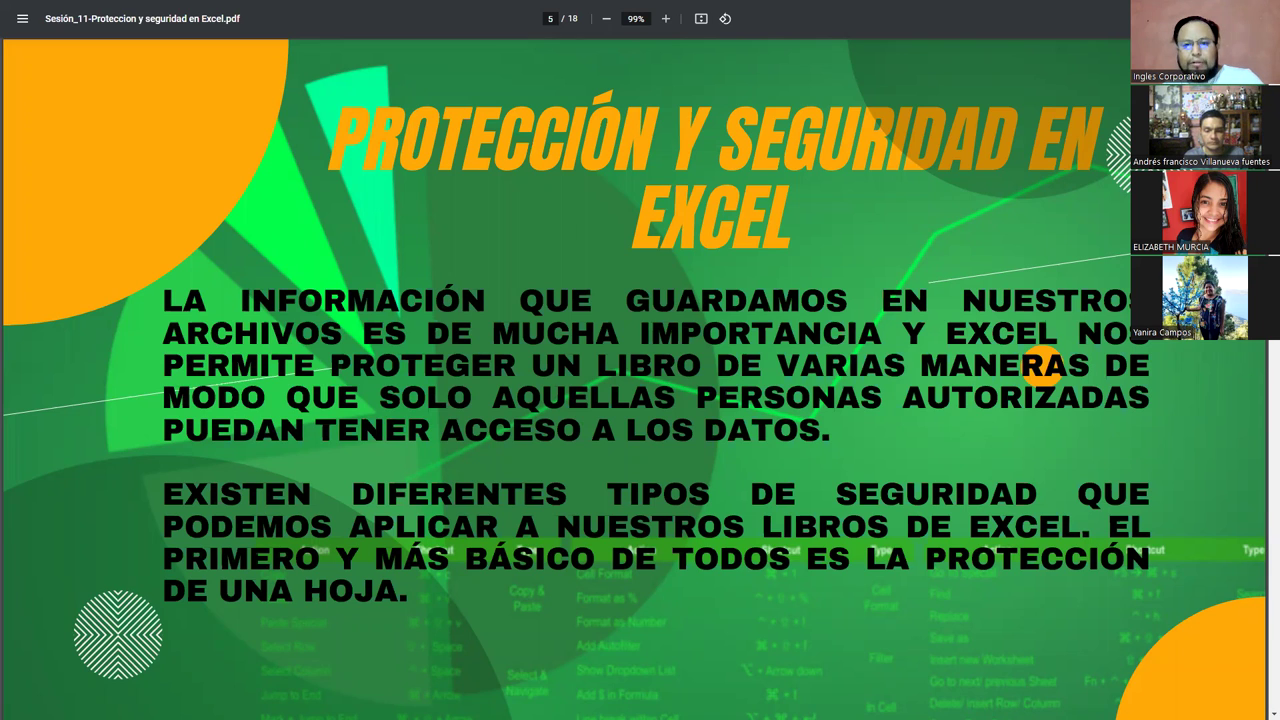
# - Open the Advertencia password-warning screenshot in Photos, enlarge it, and bring up the Notepad password list
pyautogui.moveTo(640, 716)
pyautogui.click(523, 704)
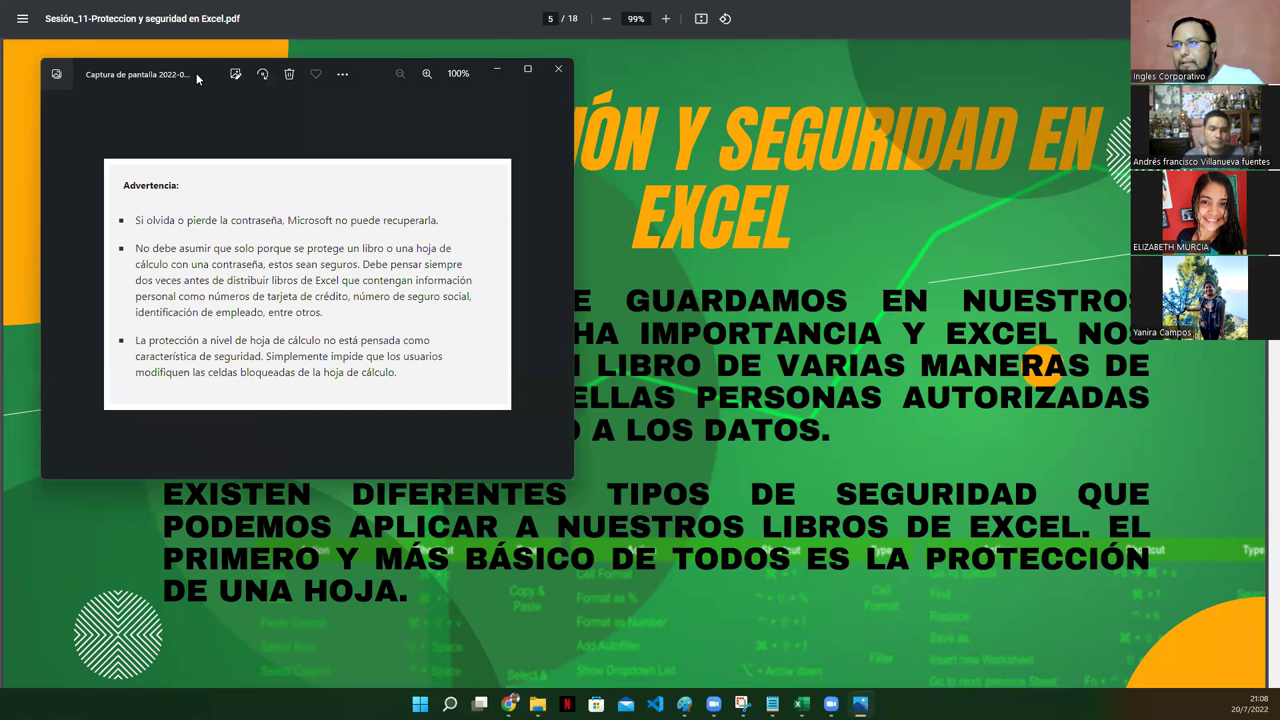
pyautogui.moveTo(196, 73); pyautogui.dragTo(393, 64)
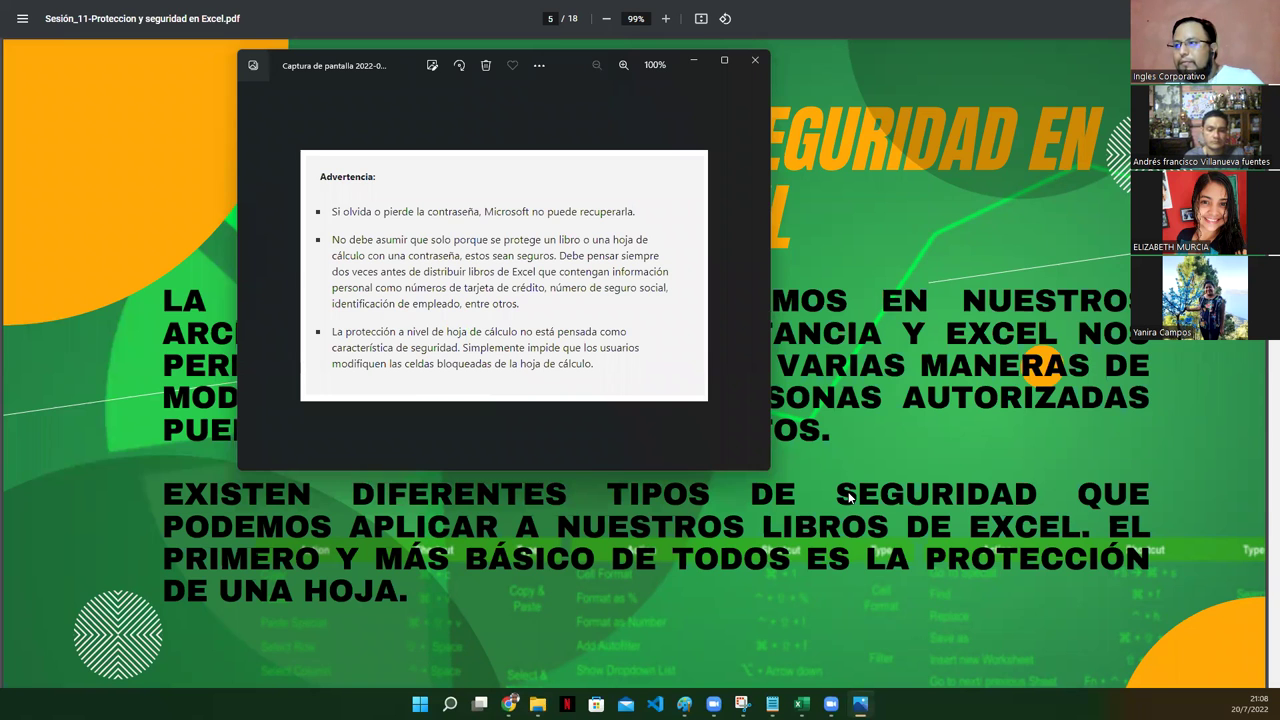
pyautogui.moveTo(763, 470); pyautogui.dragTo(1044, 651)
pyautogui.scroll(3, 734, 498)
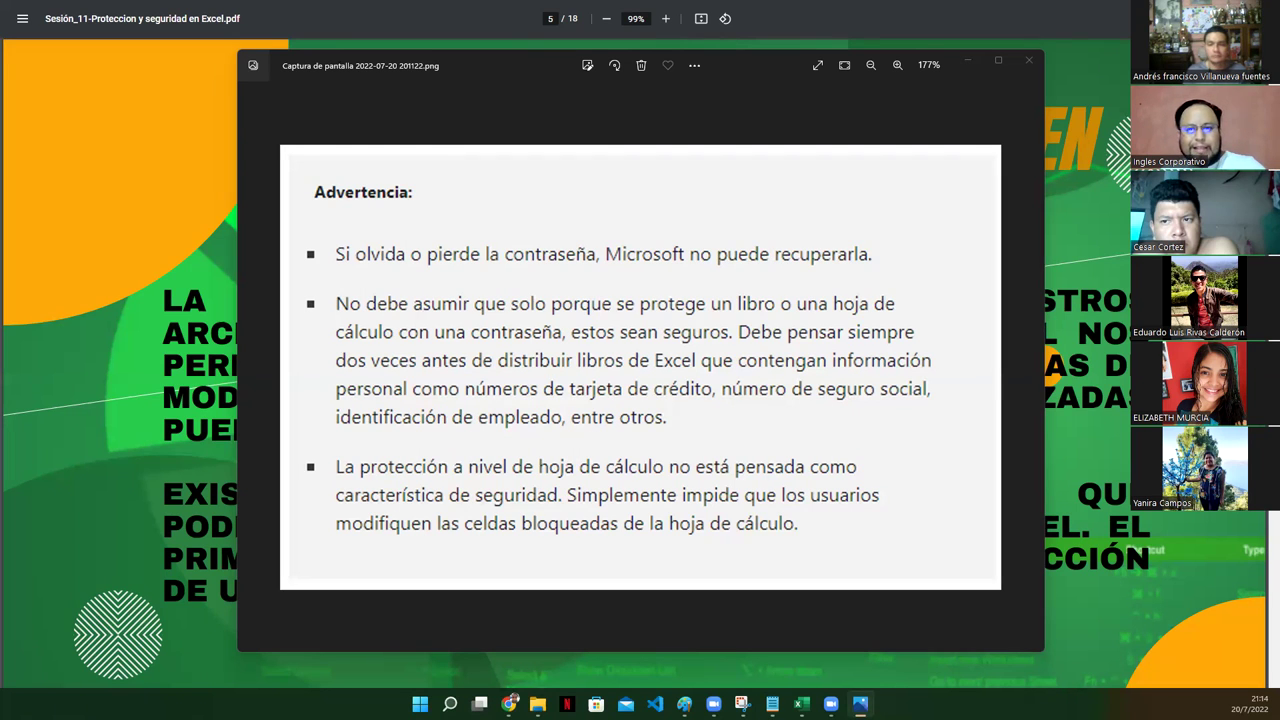
pyautogui.hotkey('alt', 'Tab')
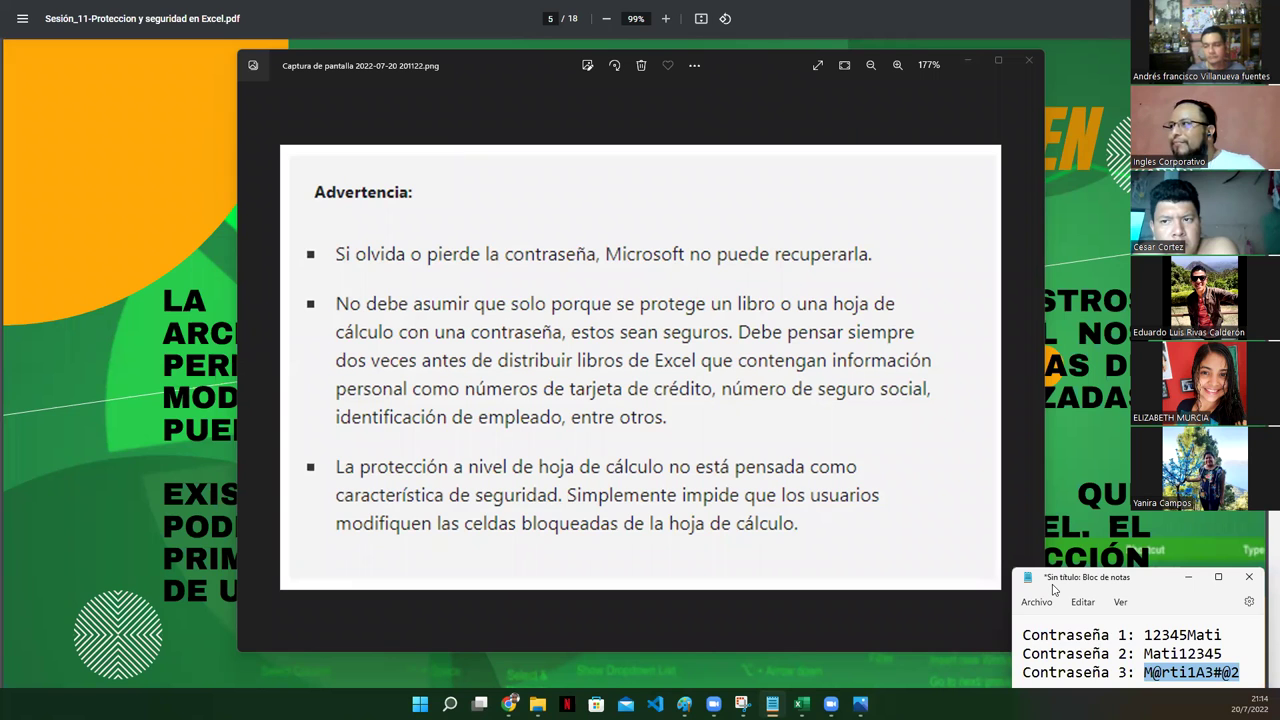
pyautogui.moveTo(1052, 589); pyautogui.dragTo(1061, 180)
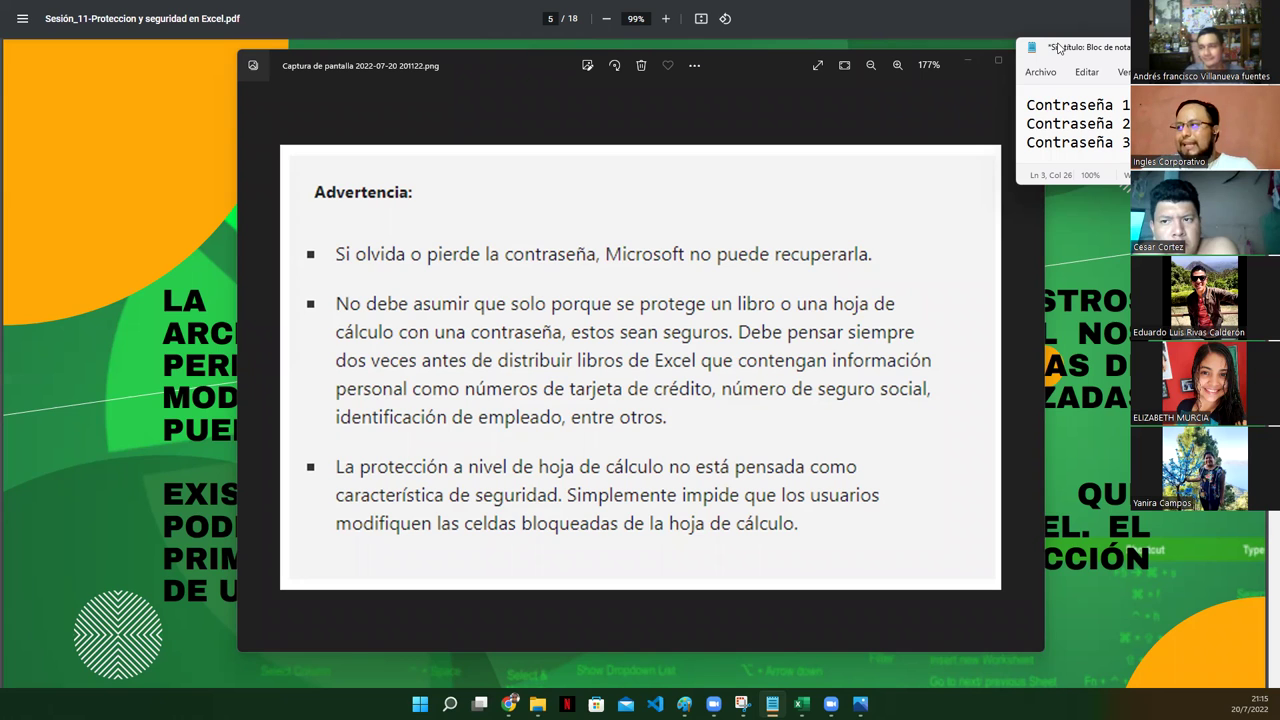
pyautogui.moveTo(1058, 47); pyautogui.dragTo(1061, 546)
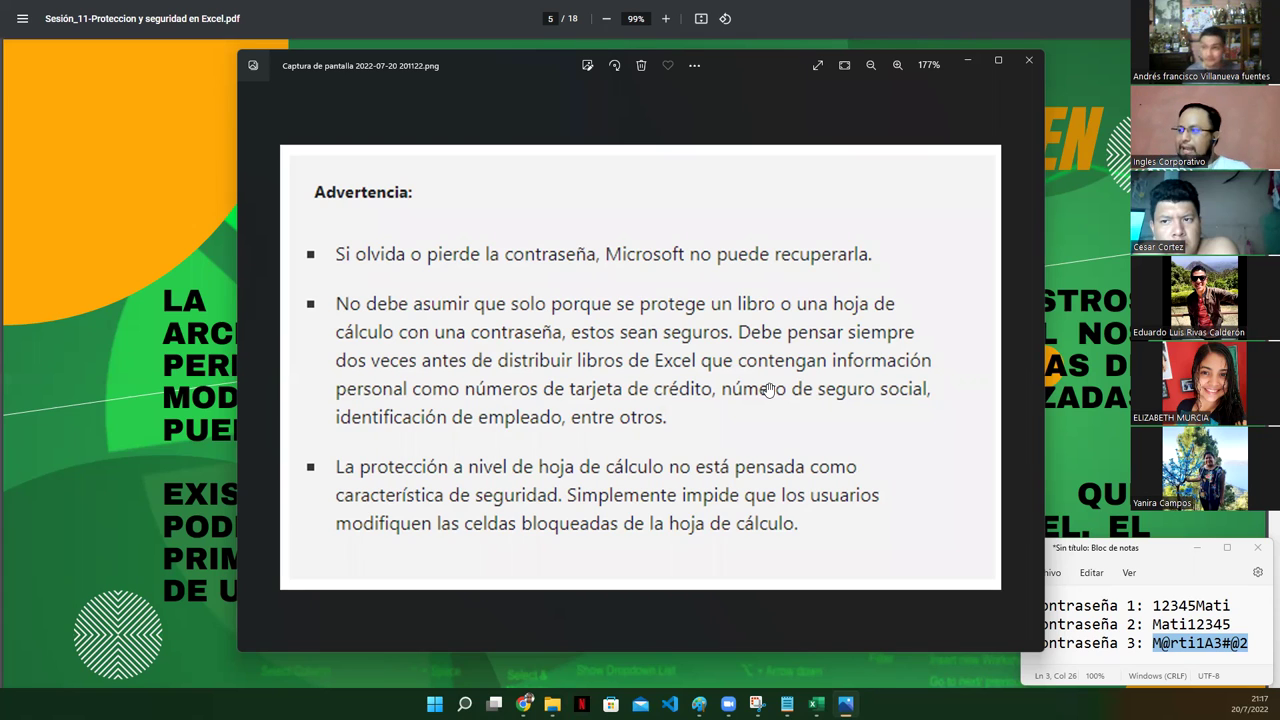
pyautogui.click(1166, 551)
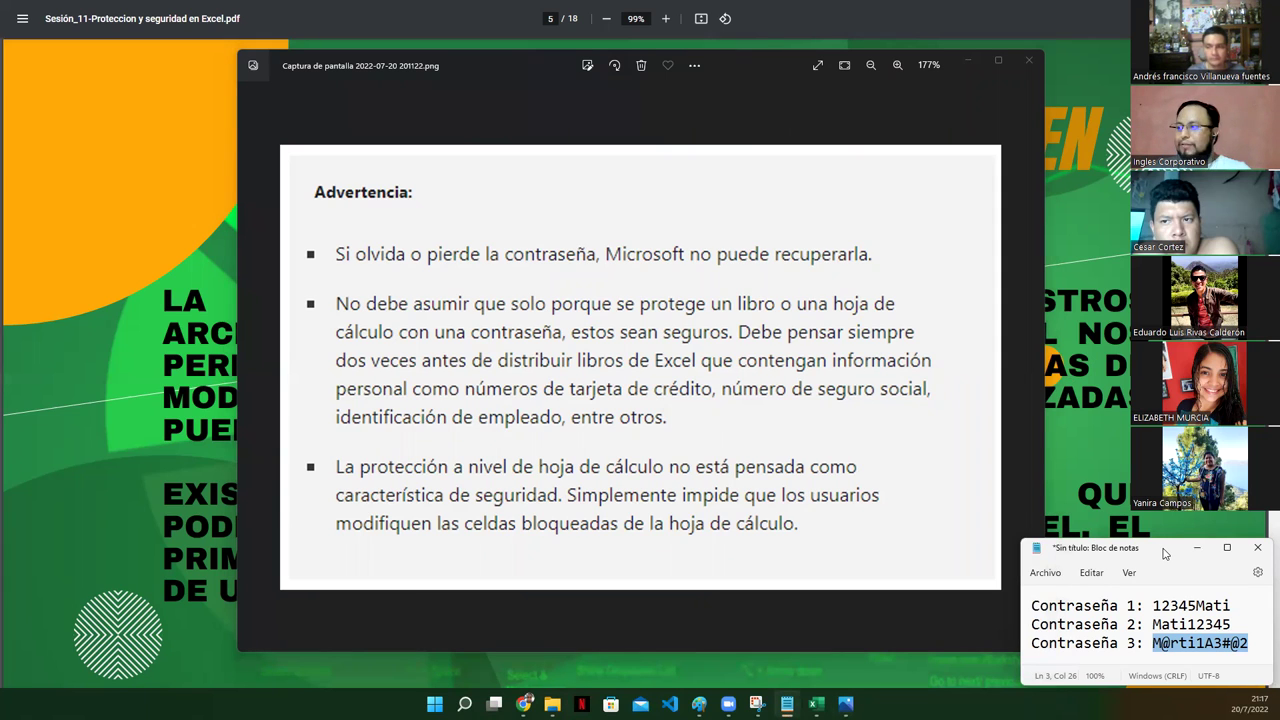
pyautogui.click(1168, 645)
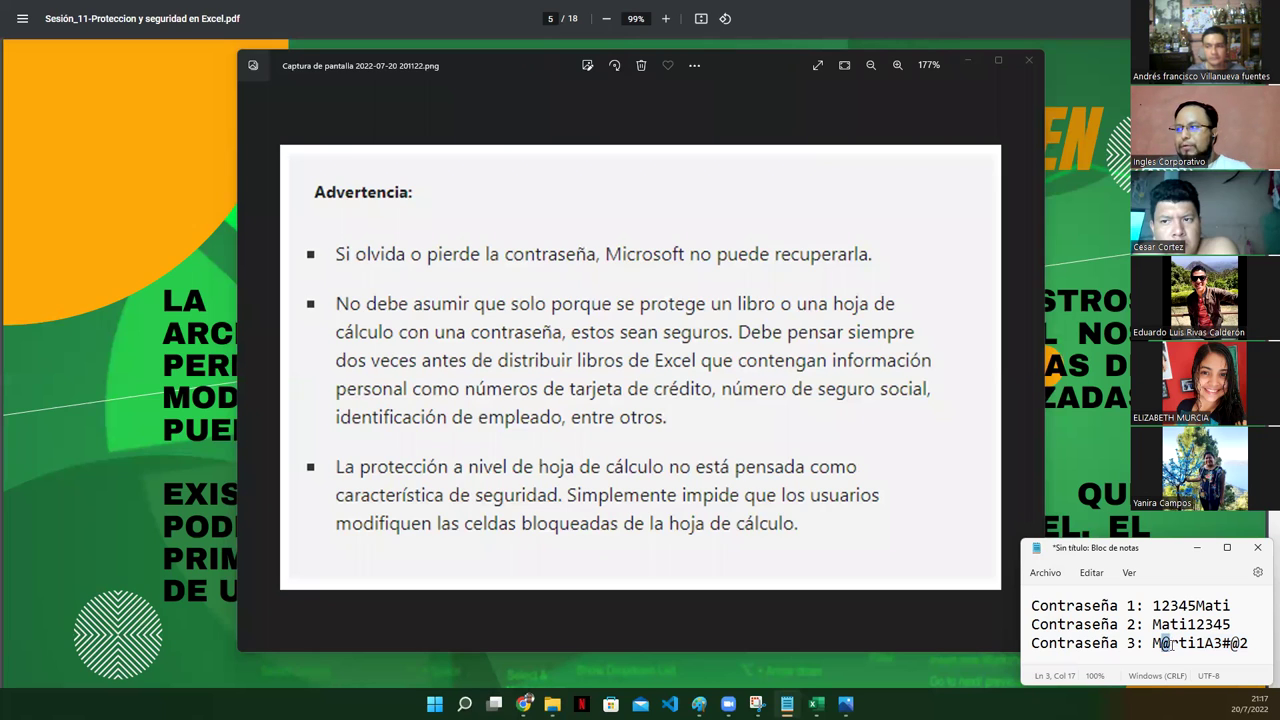
# - Select part of the third password in Notepad, then close the warning screenshot in Photos
pyautogui.moveTo(1167, 645); pyautogui.dragTo(1201, 643)
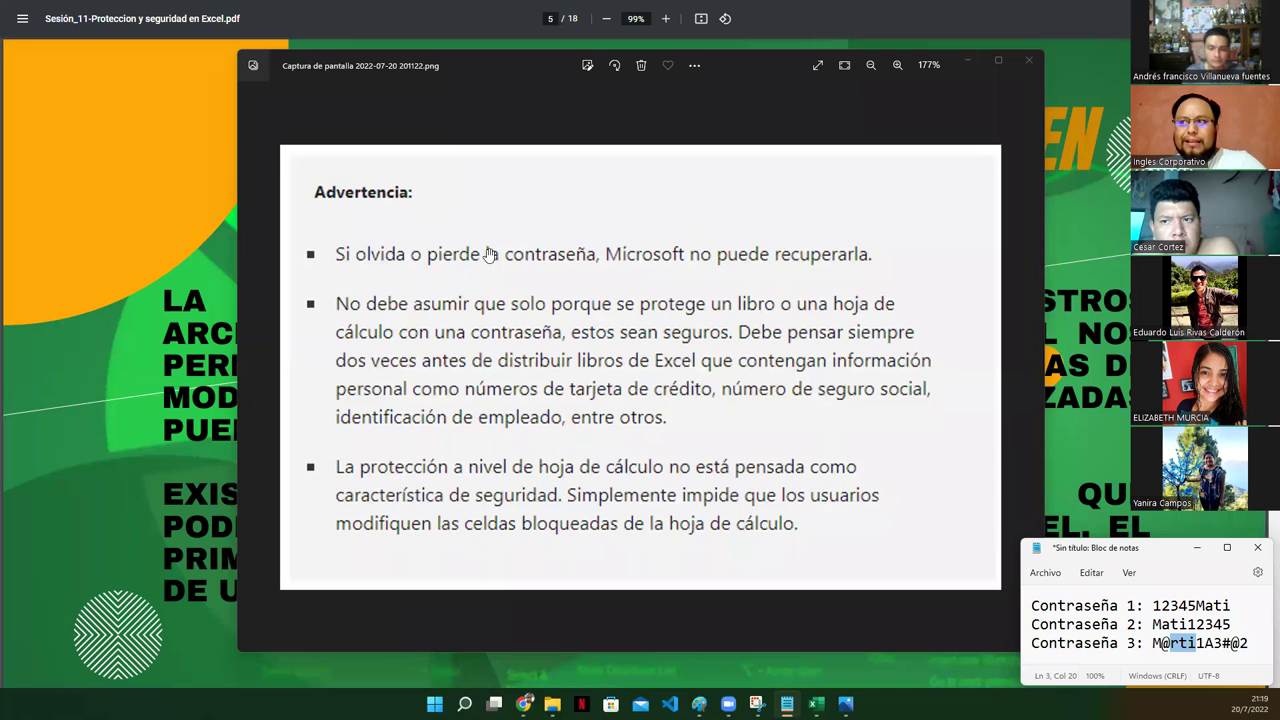
pyautogui.click(1128, 620)
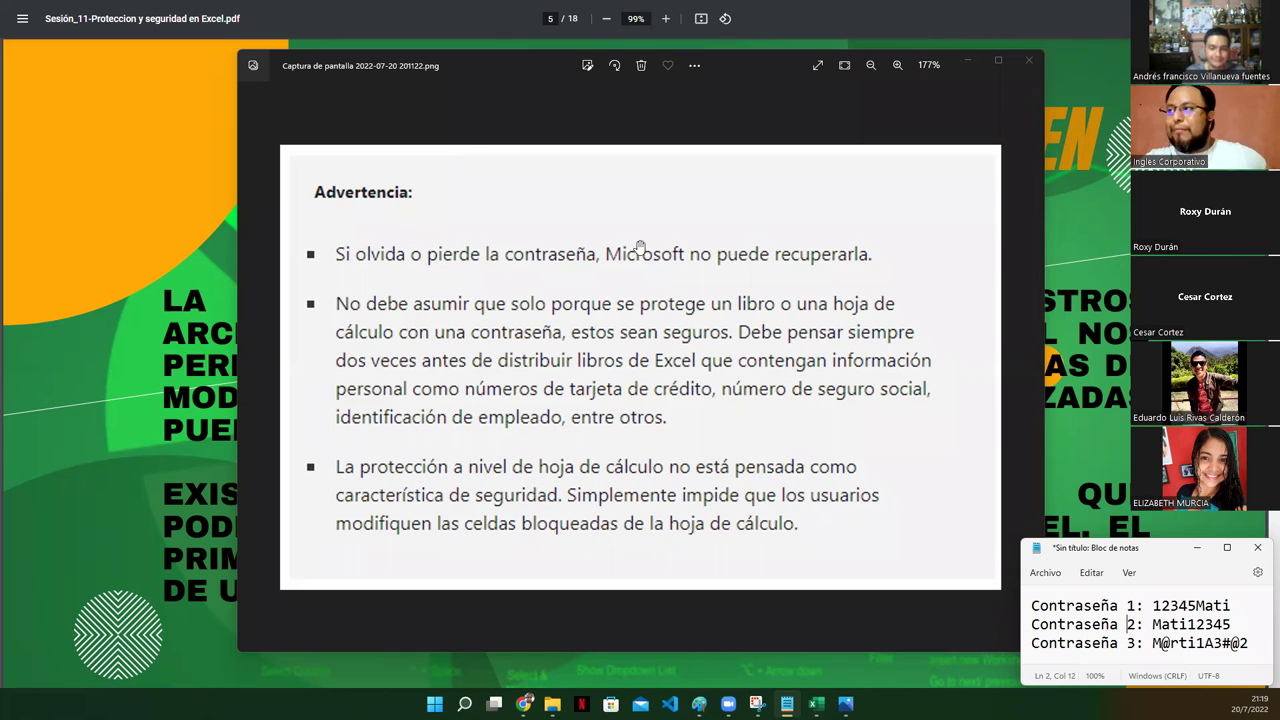
pyautogui.click(1028, 60)
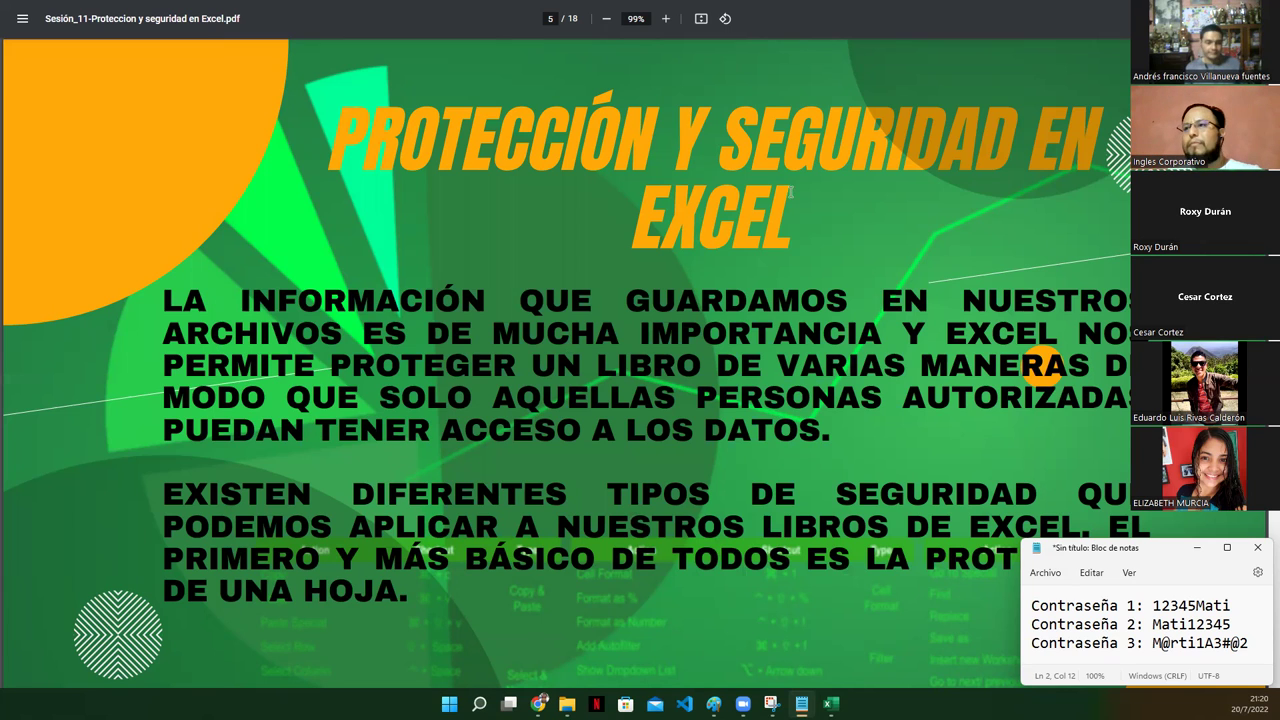
# - Bring the lesson PDF forward and move to page 6 on password-protecting a sheet
pyautogui.click(508, 459)
pyautogui.press('Left')
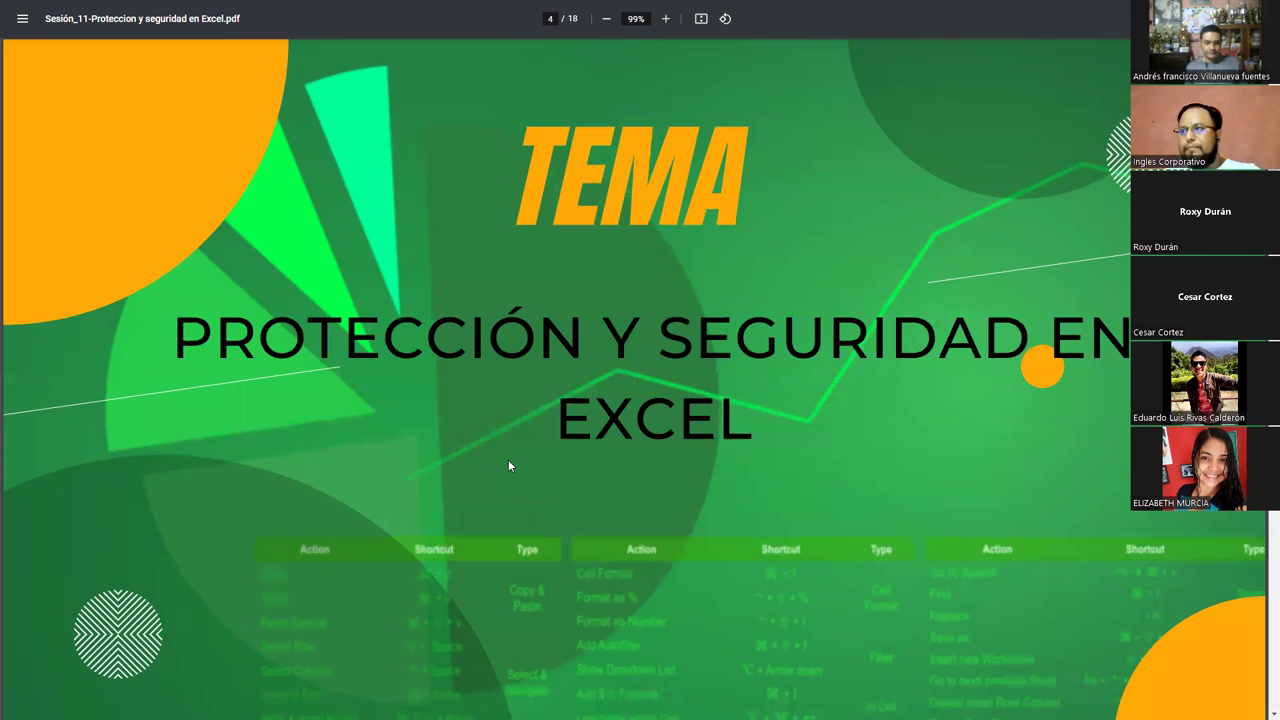
pyautogui.press('Right')
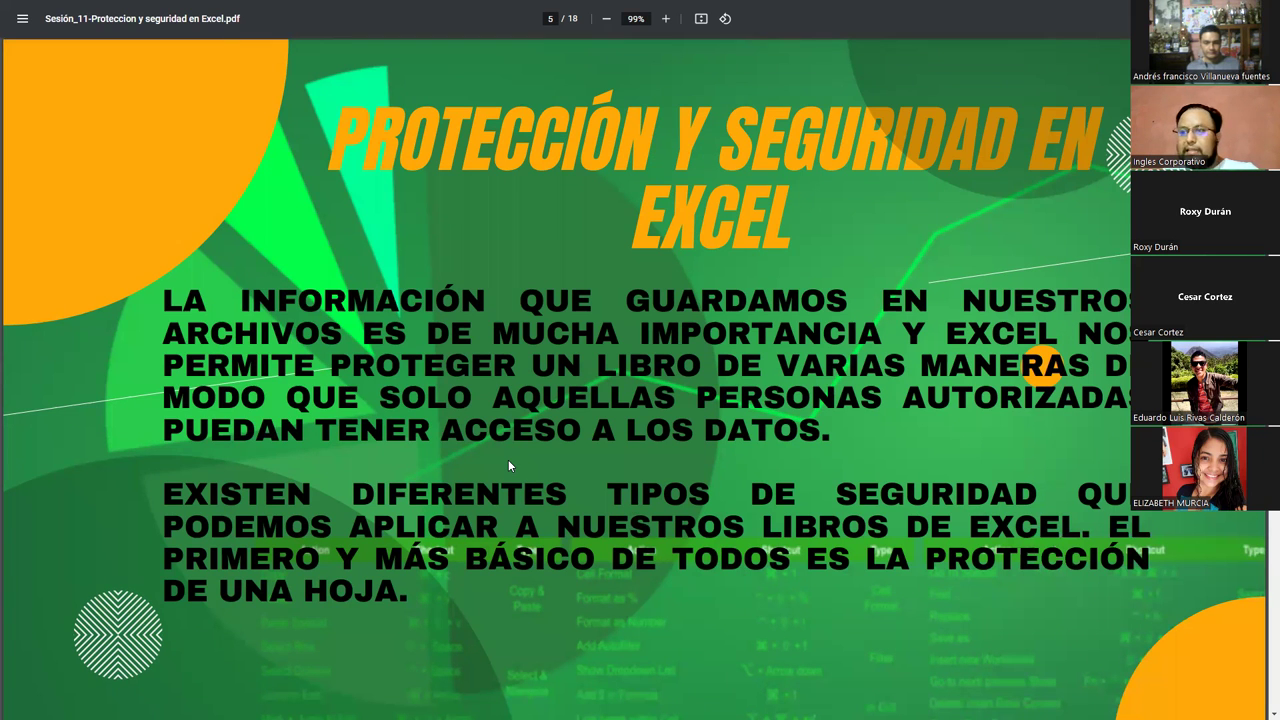
pyautogui.press('Right')
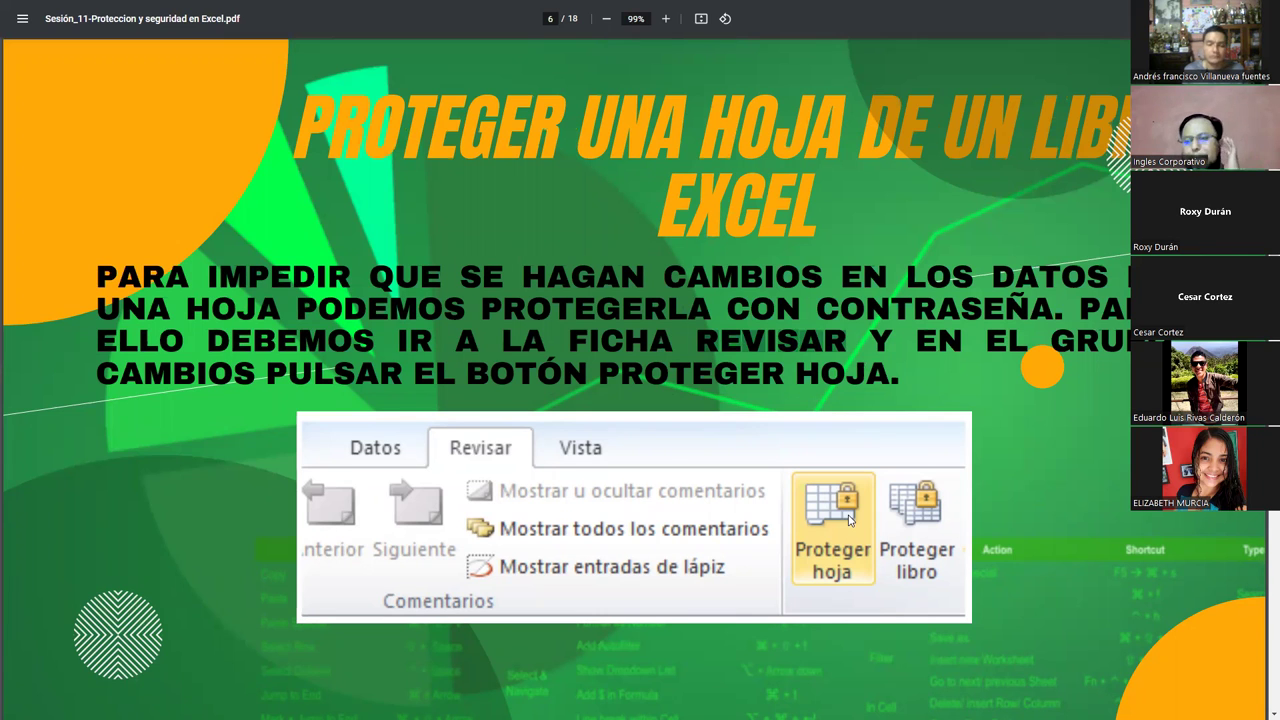
# - Advance to page 7 showing the Proteger hoja password field and permissions list
pyautogui.press('Right')
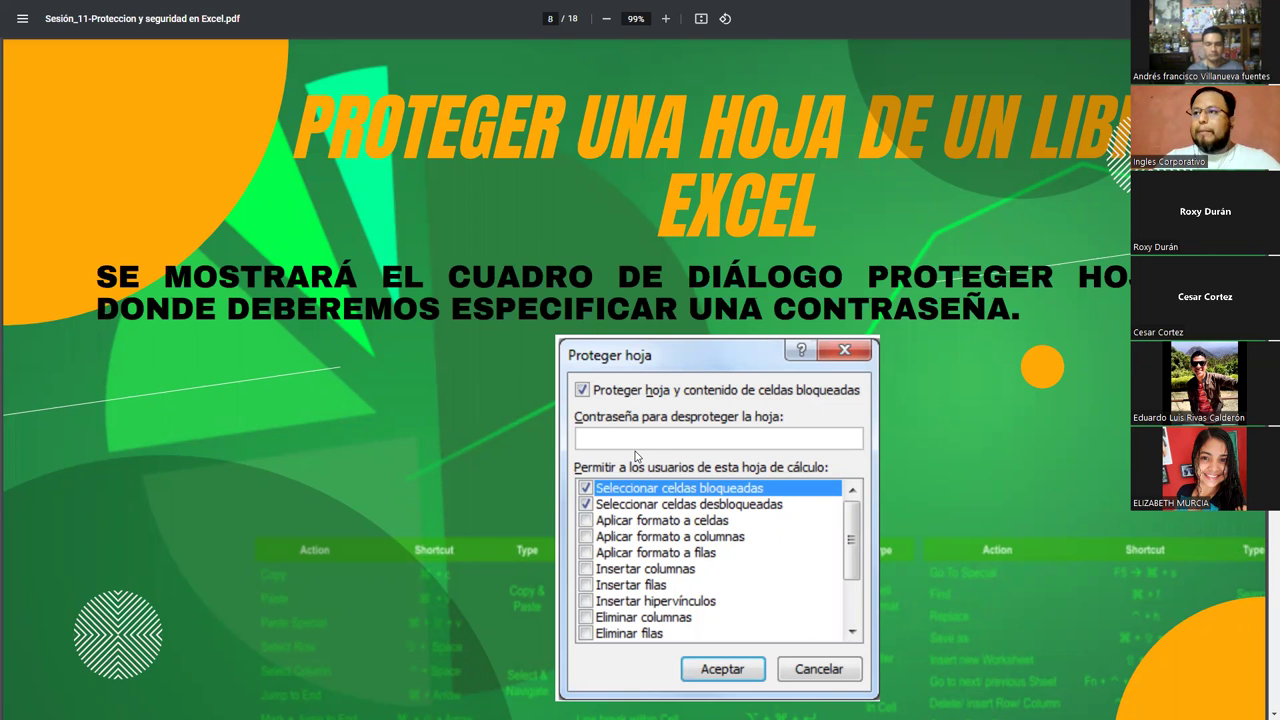
# - Advance to page 8 on the default locked and unlocked cell selection permissions
pyautogui.press('Right')
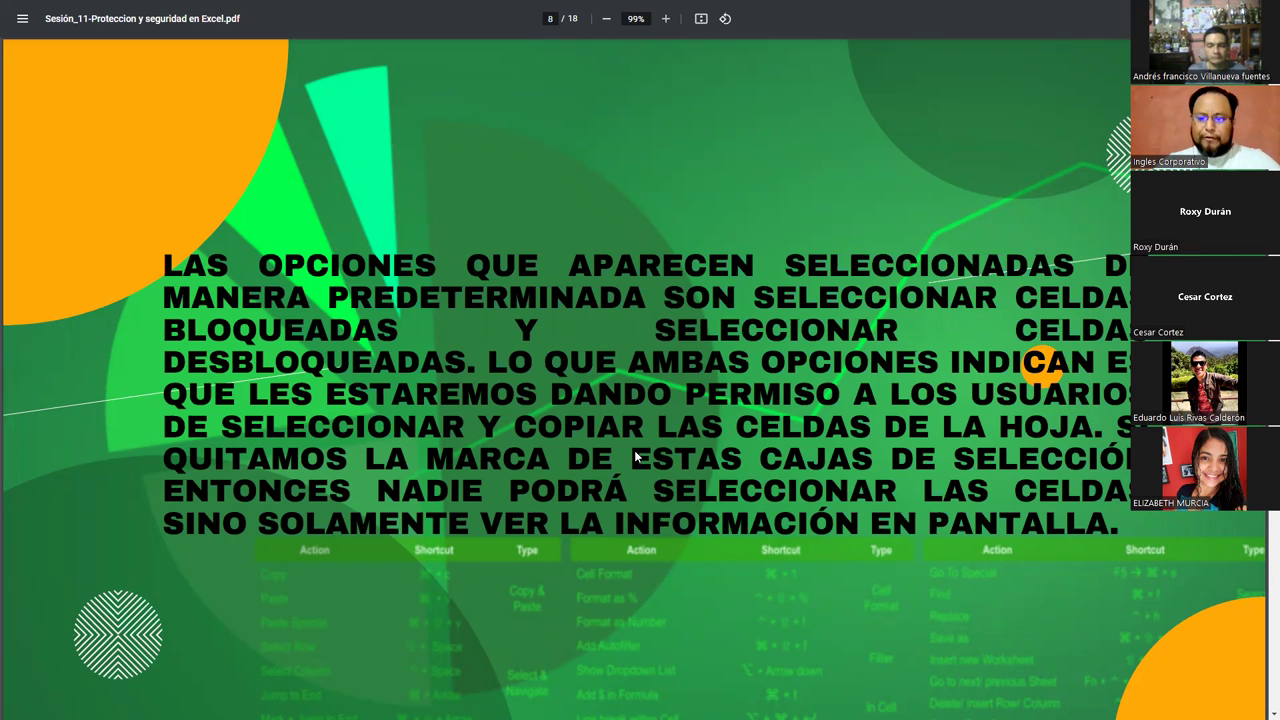
# - Advance to page 9 on confirming the password and using Desproteger hoja
pyautogui.press('Right')
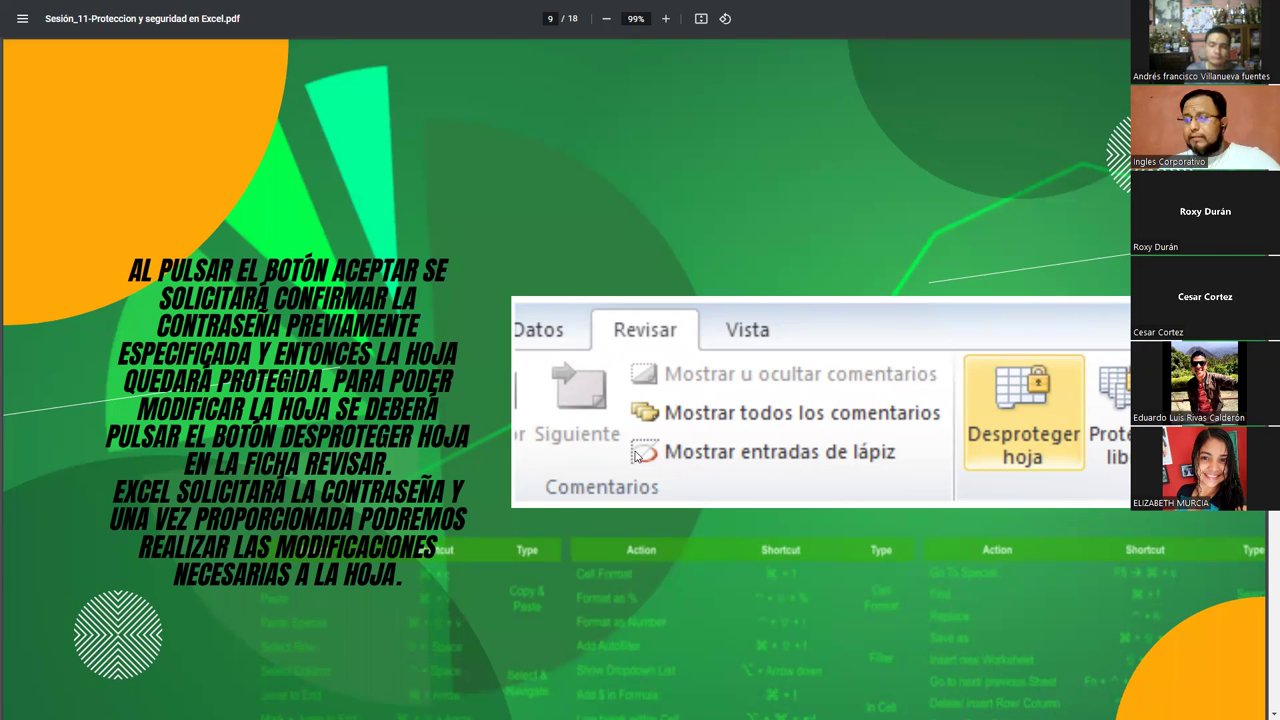
# - Advance to page 10, the Proteger un libro de Excel slide on workbook structure
pyautogui.press('Right')
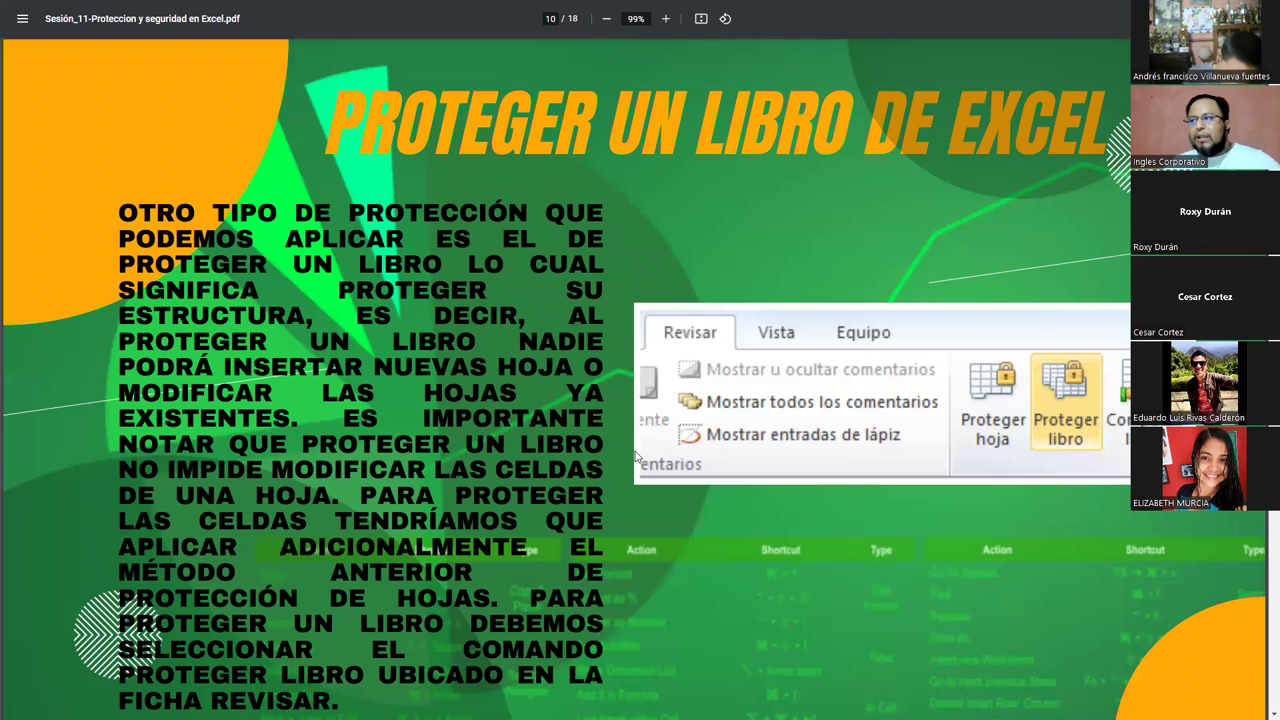
# - Advance the PDF to page 11, the Proteger estructura y ventanas dialog slide
pyautogui.press('Right')
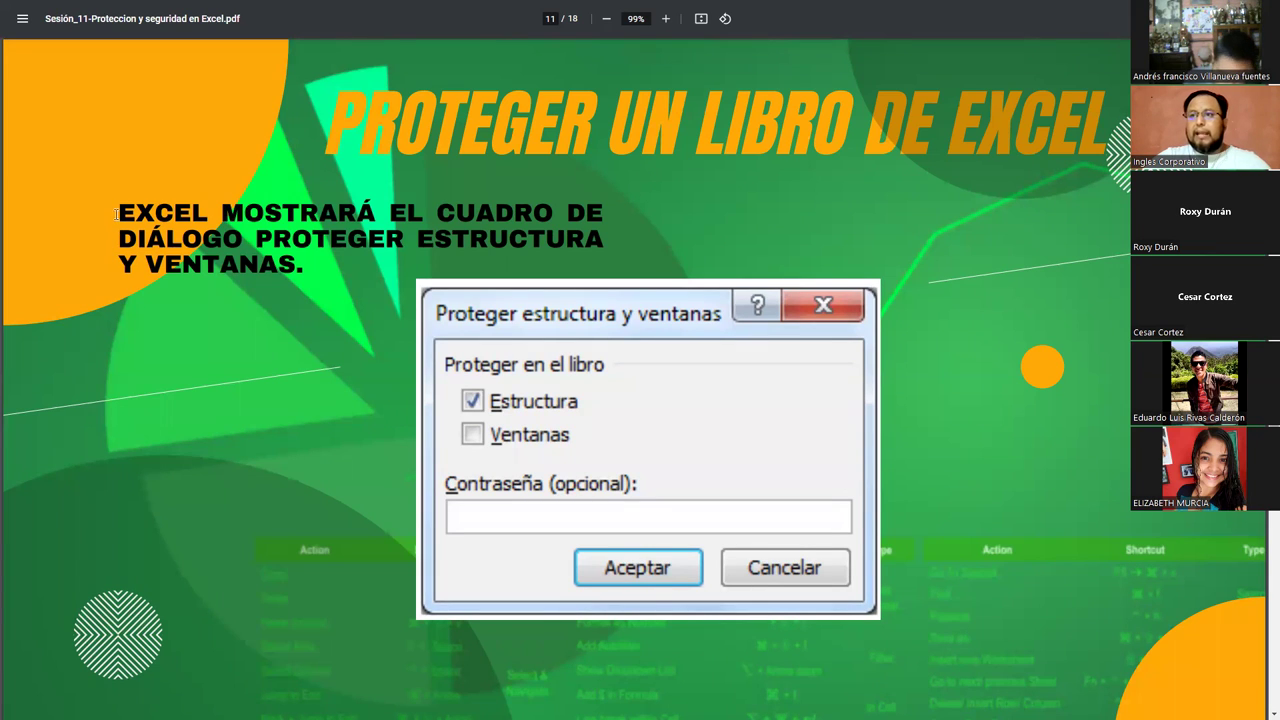
# - Page forward through the slides to page 13, 'Cifrar con contraseña'
pyautogui.moveTo(118, 212); pyautogui.dragTo(306, 281)
pyautogui.click(309, 281)
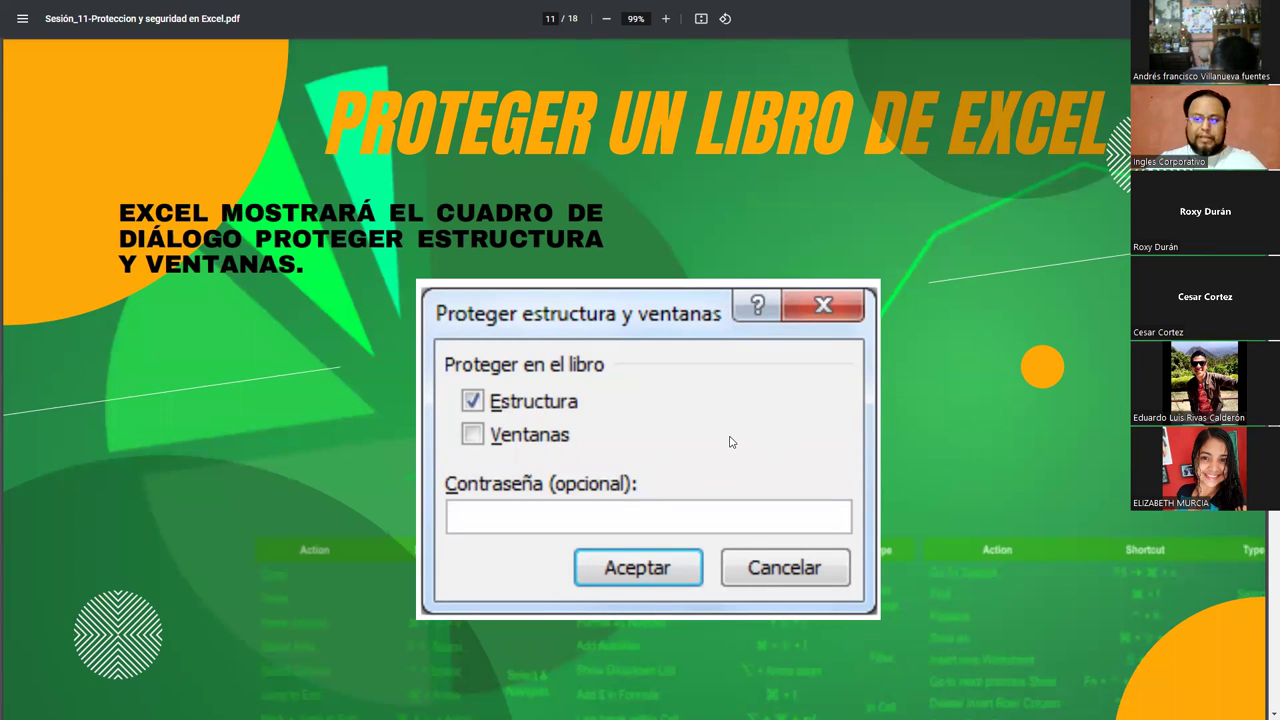
pyautogui.press('Right')
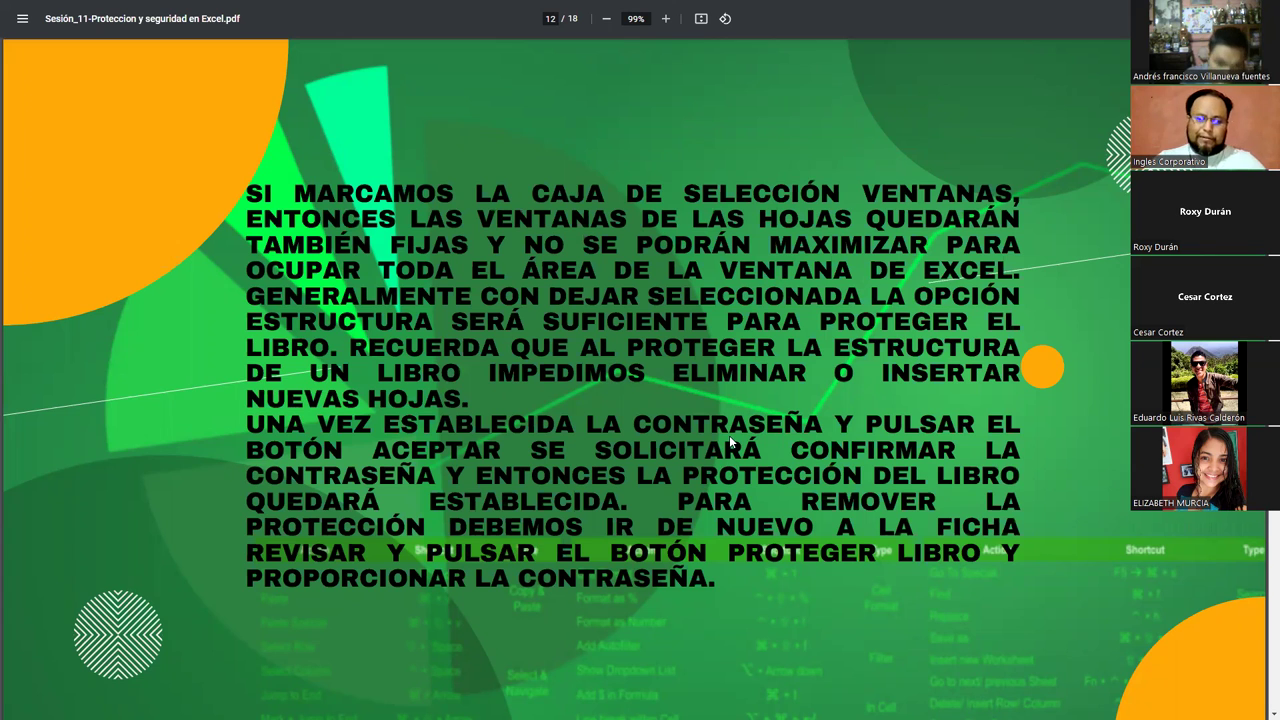
pyautogui.press('Right')
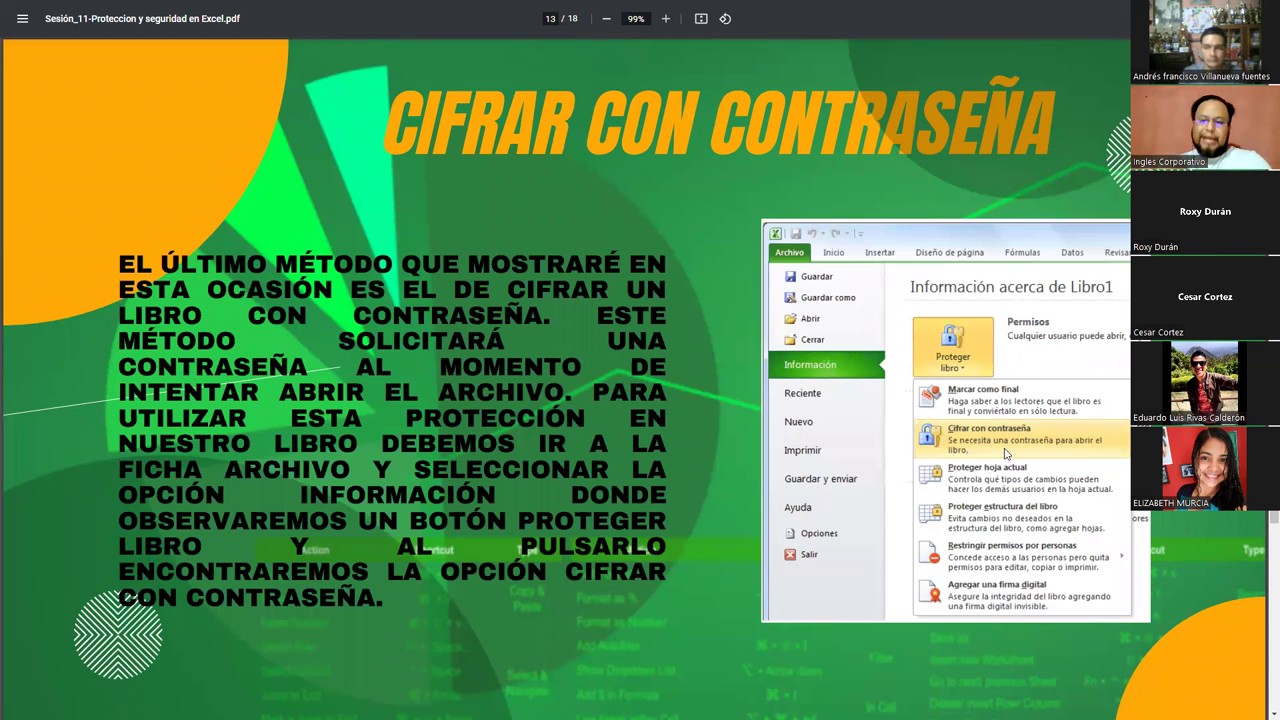
# - Advance to page 14, the slide showing Excel's Contraseña prompt
pyautogui.press('Right')
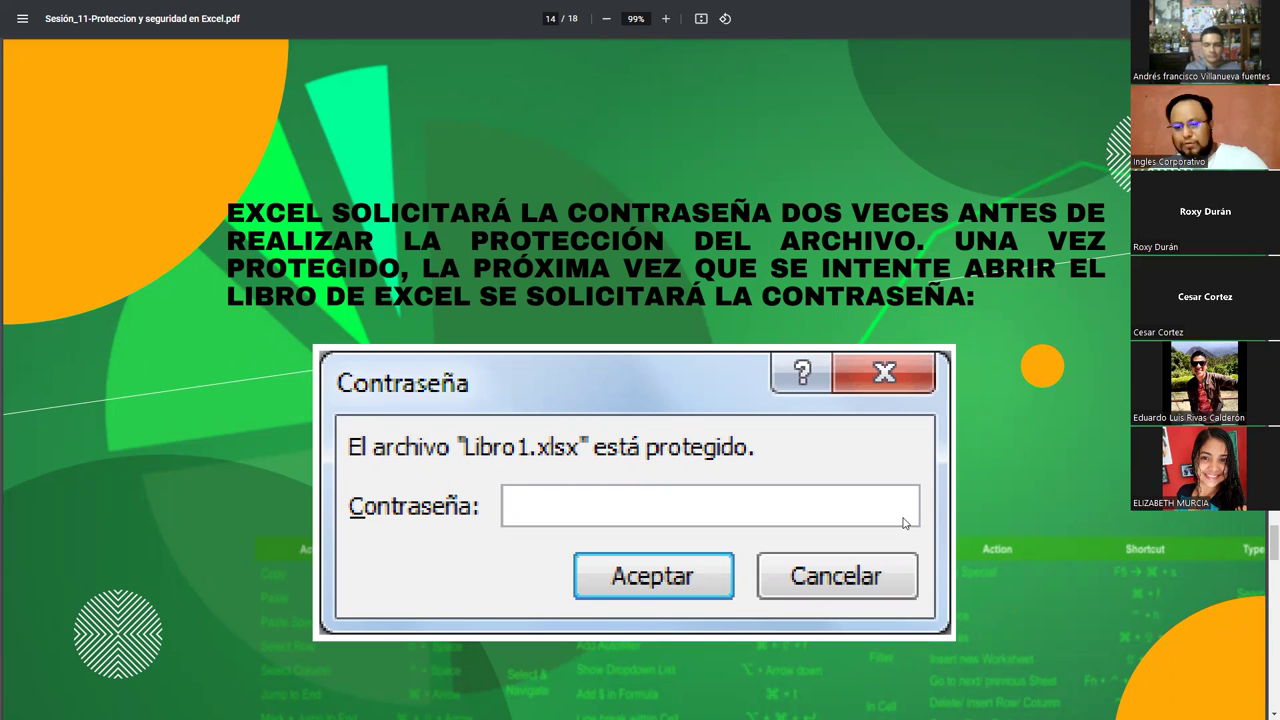
# - Advance the slides to page 16, 'A PRACTICAR', then bring the plantilla-cotizacion workbook forward
pyautogui.press('Right')
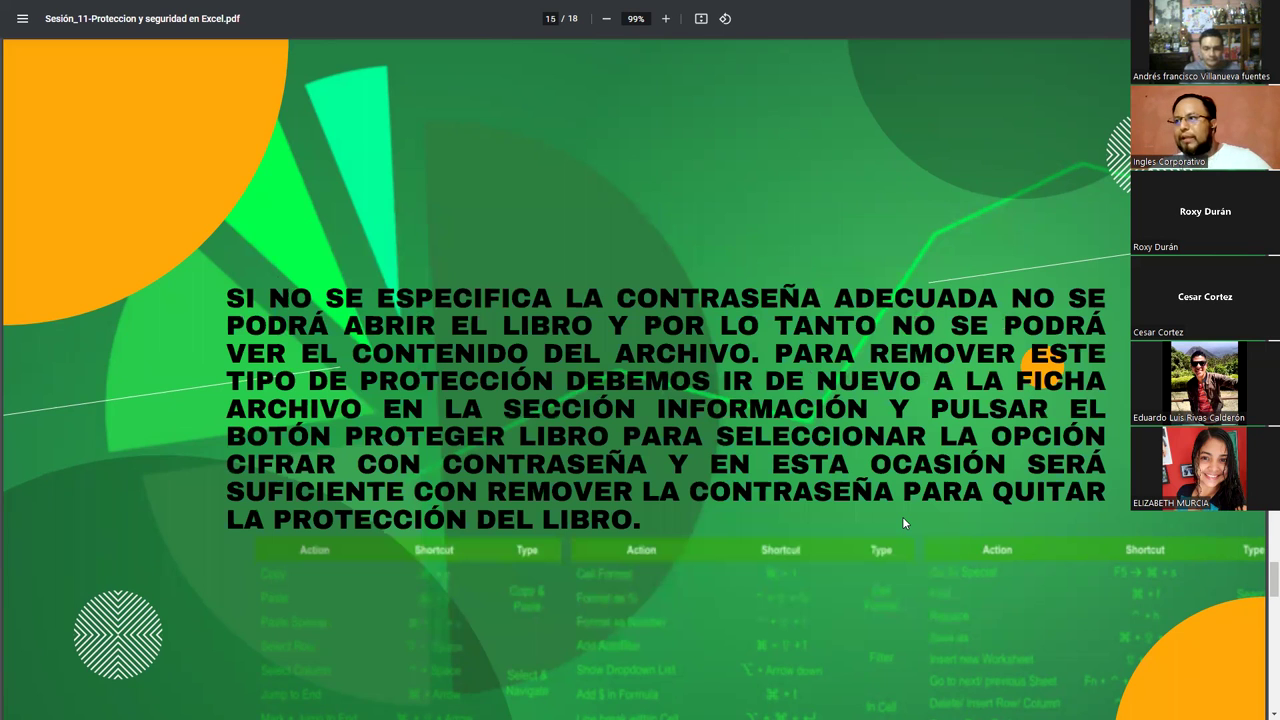
pyautogui.press('Right')
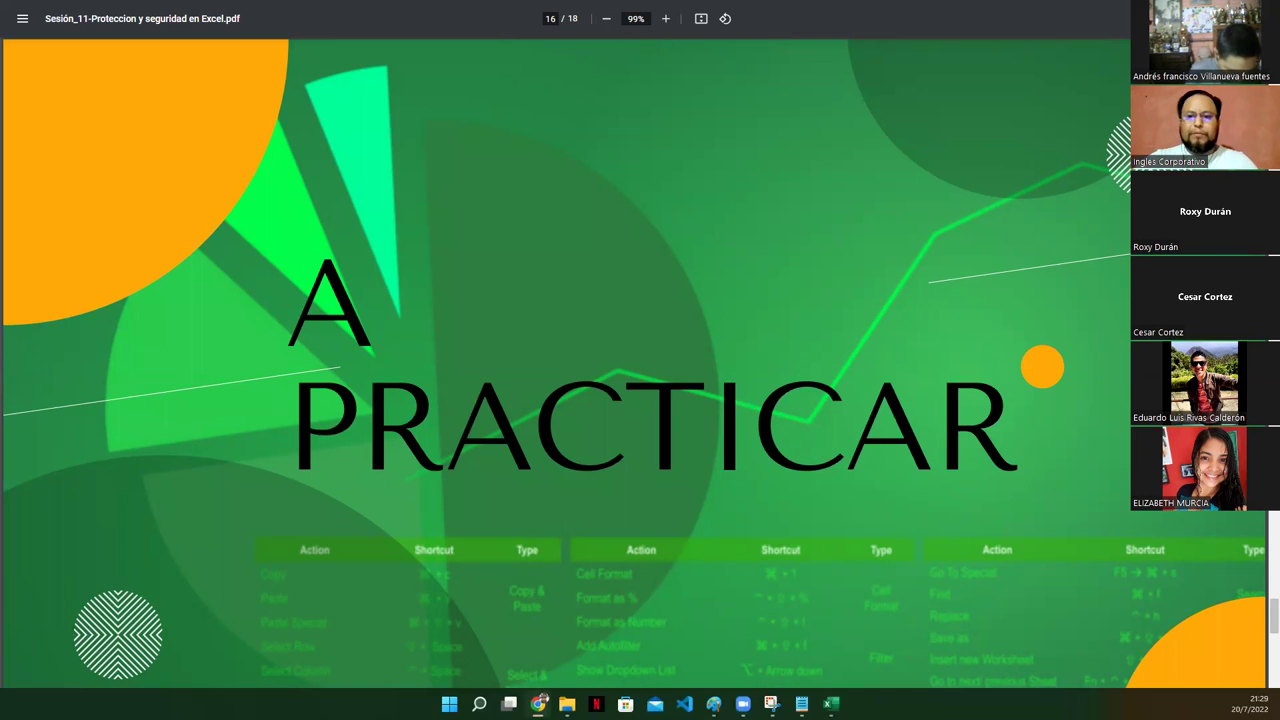
pyautogui.click(829, 704)
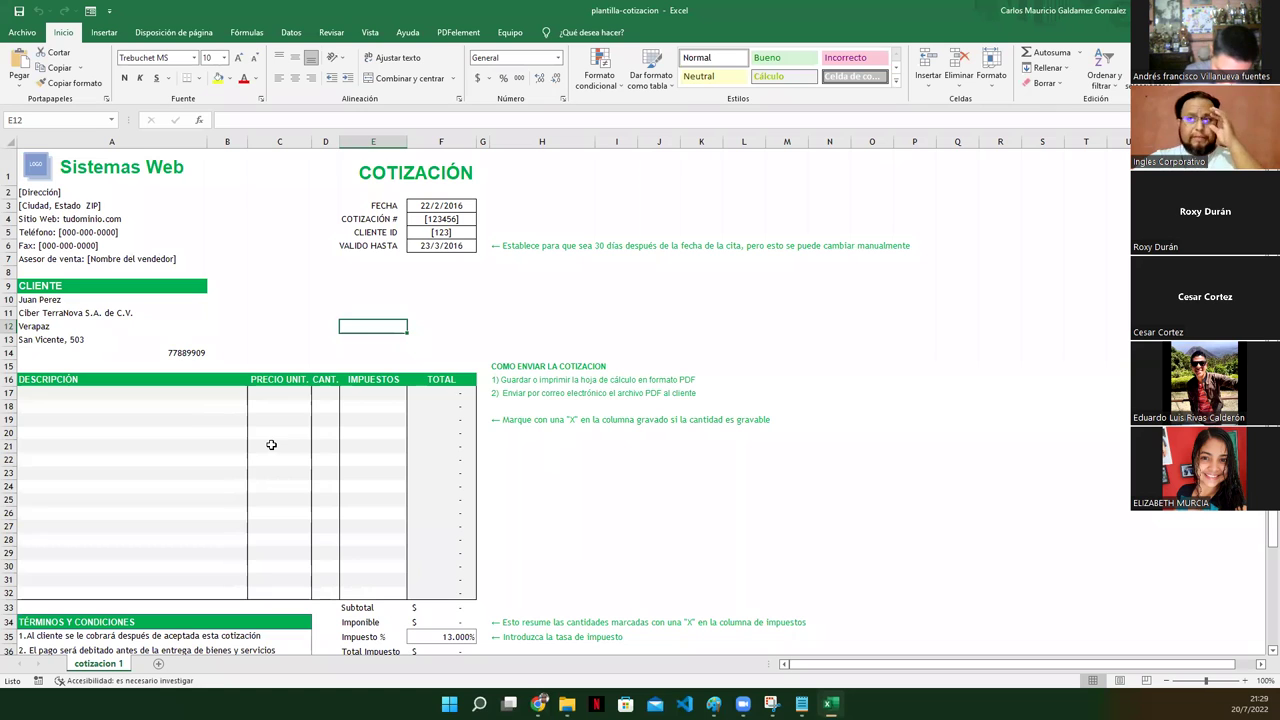
# - Copy the client's name, address and phone lines and paste them into A2:A6
pyautogui.moveTo(77, 301); pyautogui.dragTo(84, 350)
pyautogui.hotkey('ctrl', 'c')
pyautogui.click(43, 190)
pyautogui.hotkey('ctrl', 'v')
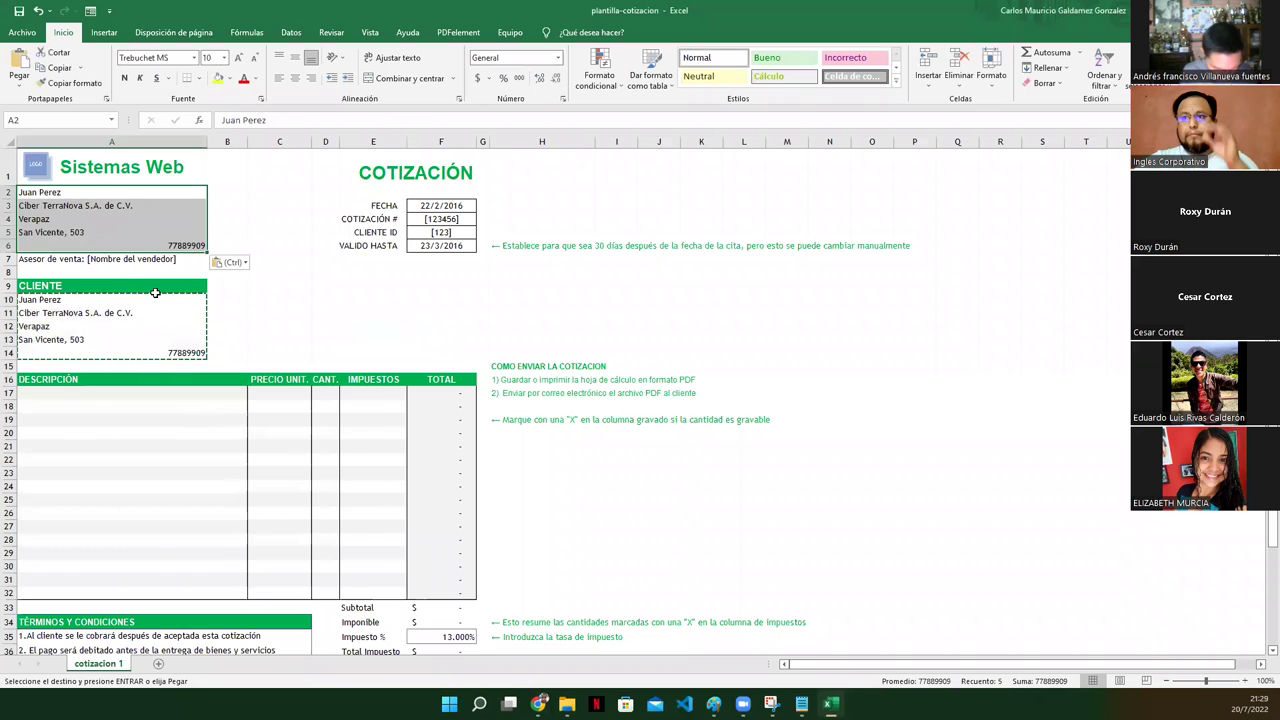
# - Replace the [Nombre del vendedor] placeholder in A7 with the sales advisor's name
pyautogui.click(100, 259)
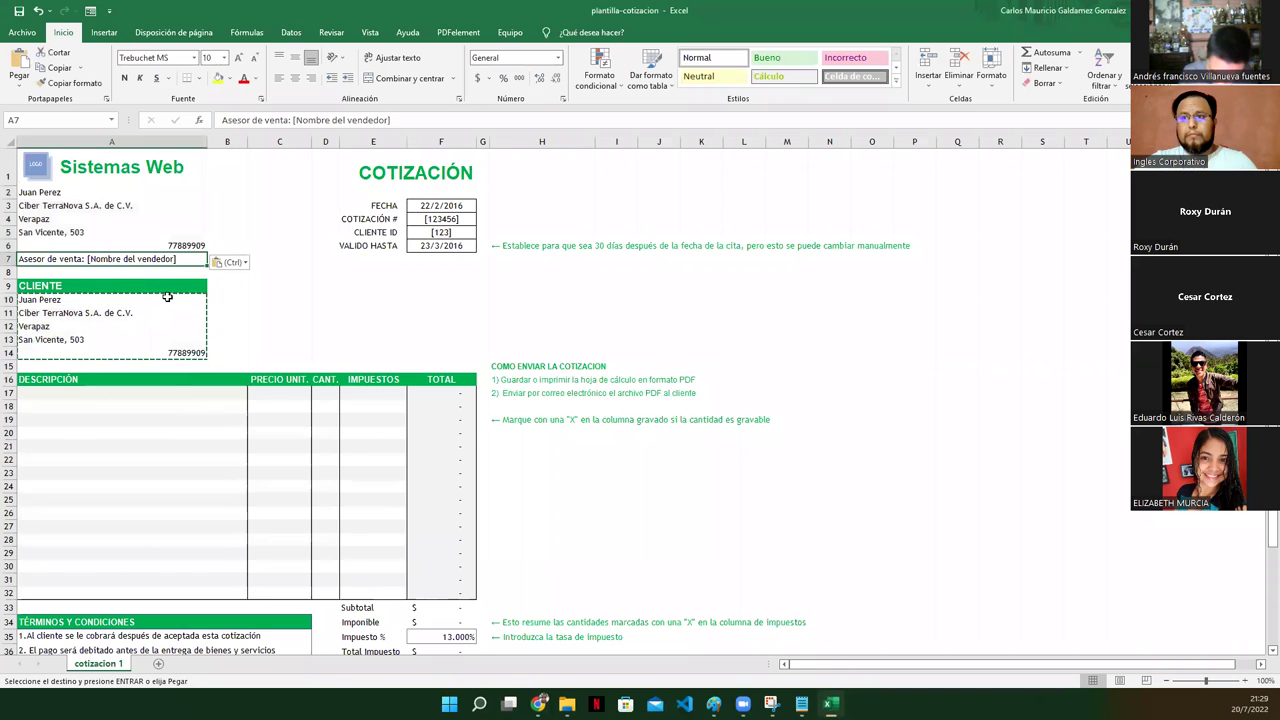
pyautogui.doubleClick(96, 259)
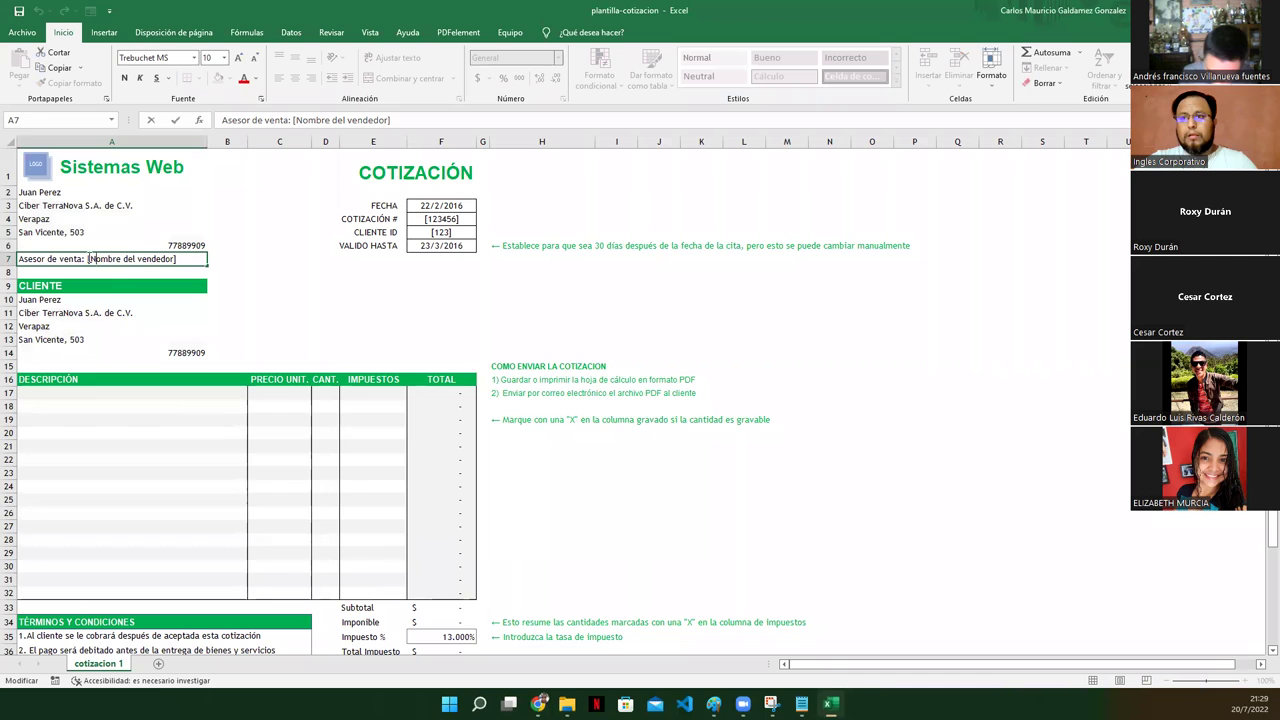
pyautogui.moveTo(88, 259); pyautogui.dragTo(180, 260)
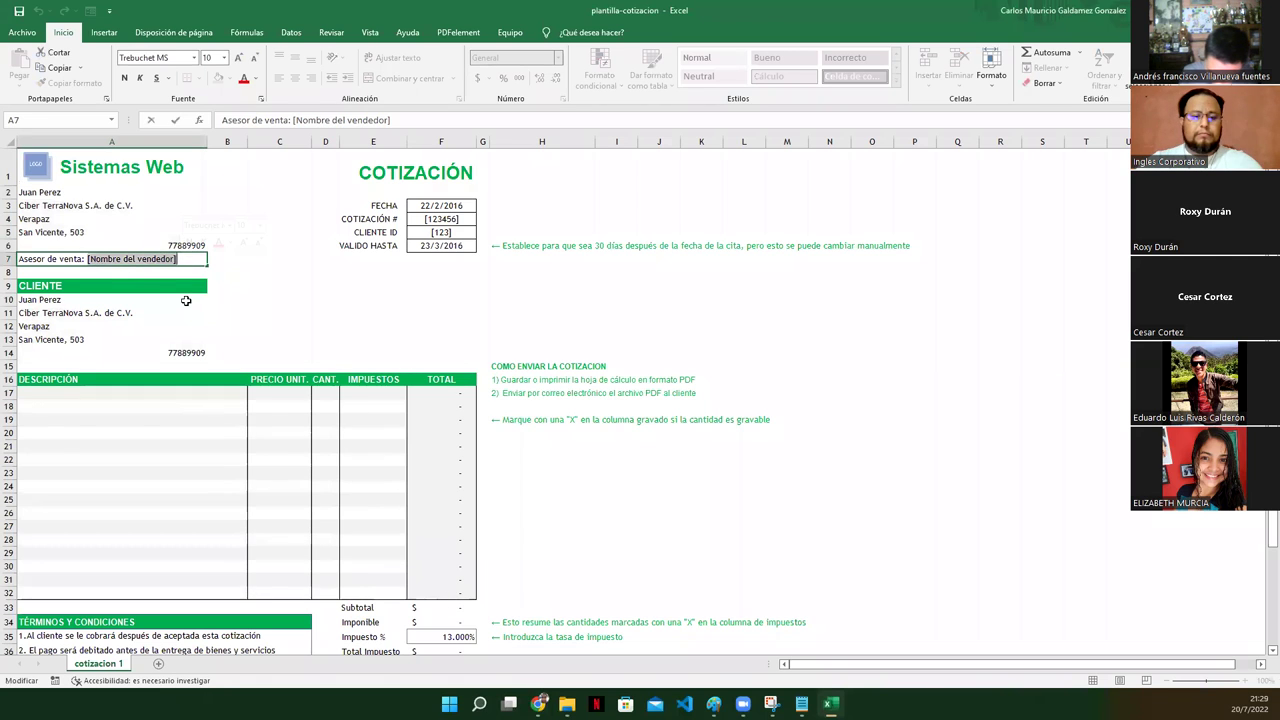
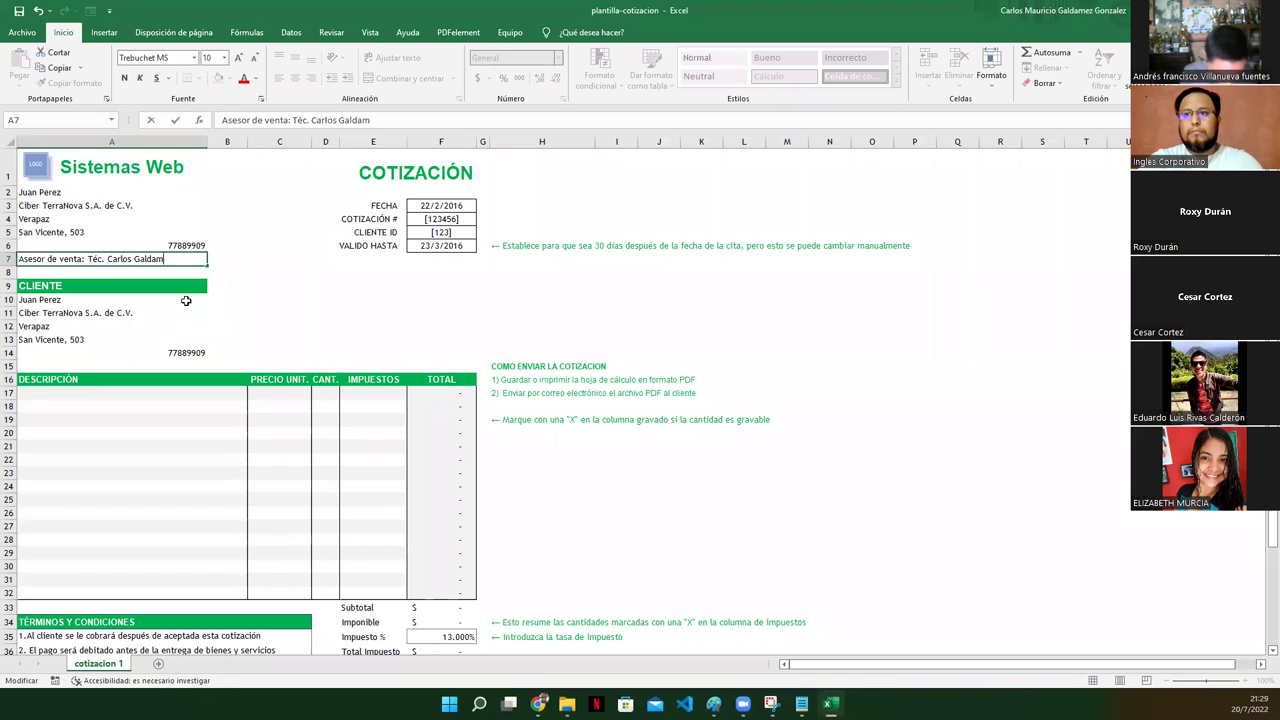
pyautogui.press('Return')
pyautogui.press('Return')
pyautogui.press('Return')
pyautogui.press('Return')
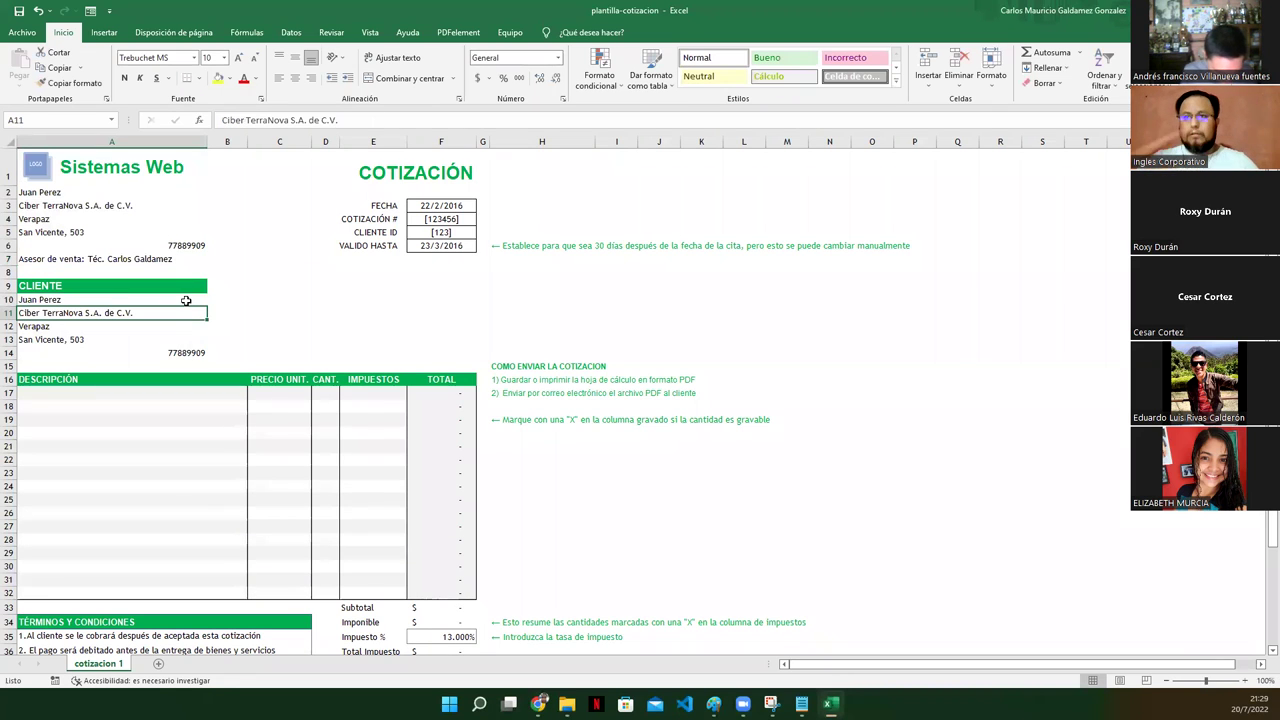
# - Enter the seller's name in A2 and 'Servicios Informaticos AVC El Salvador' in A3
pyautogui.click(57, 191)
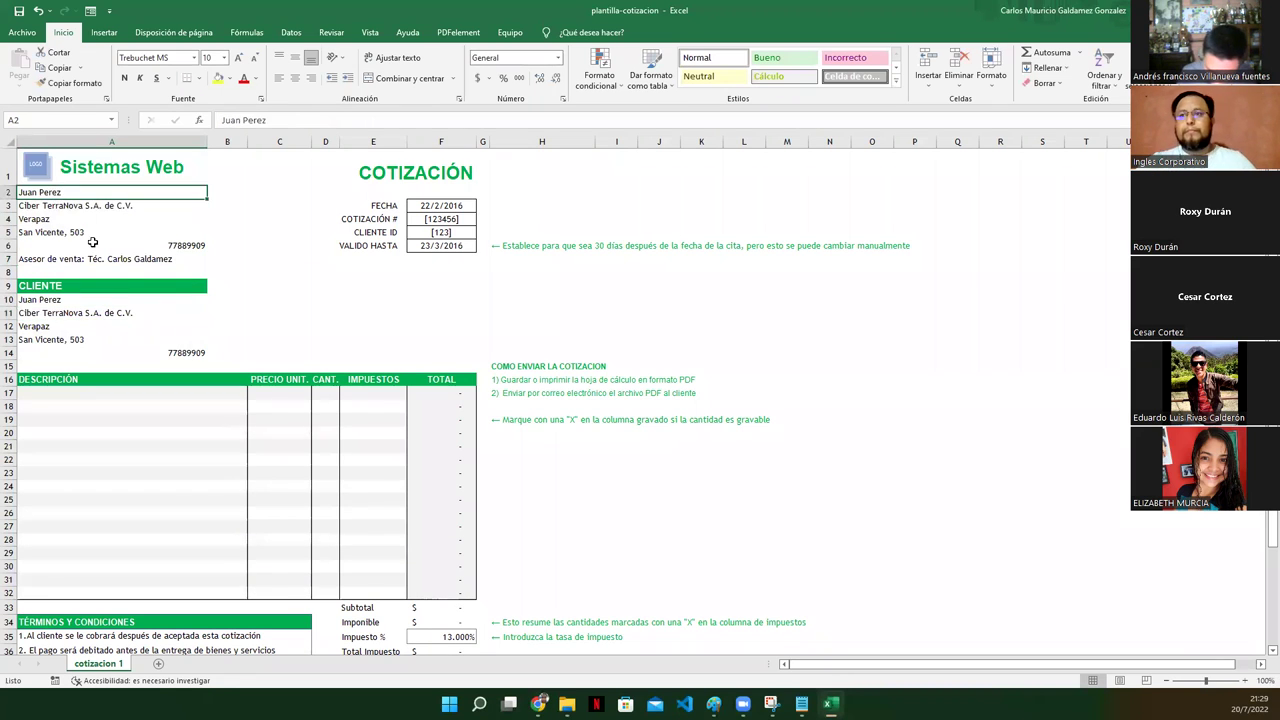
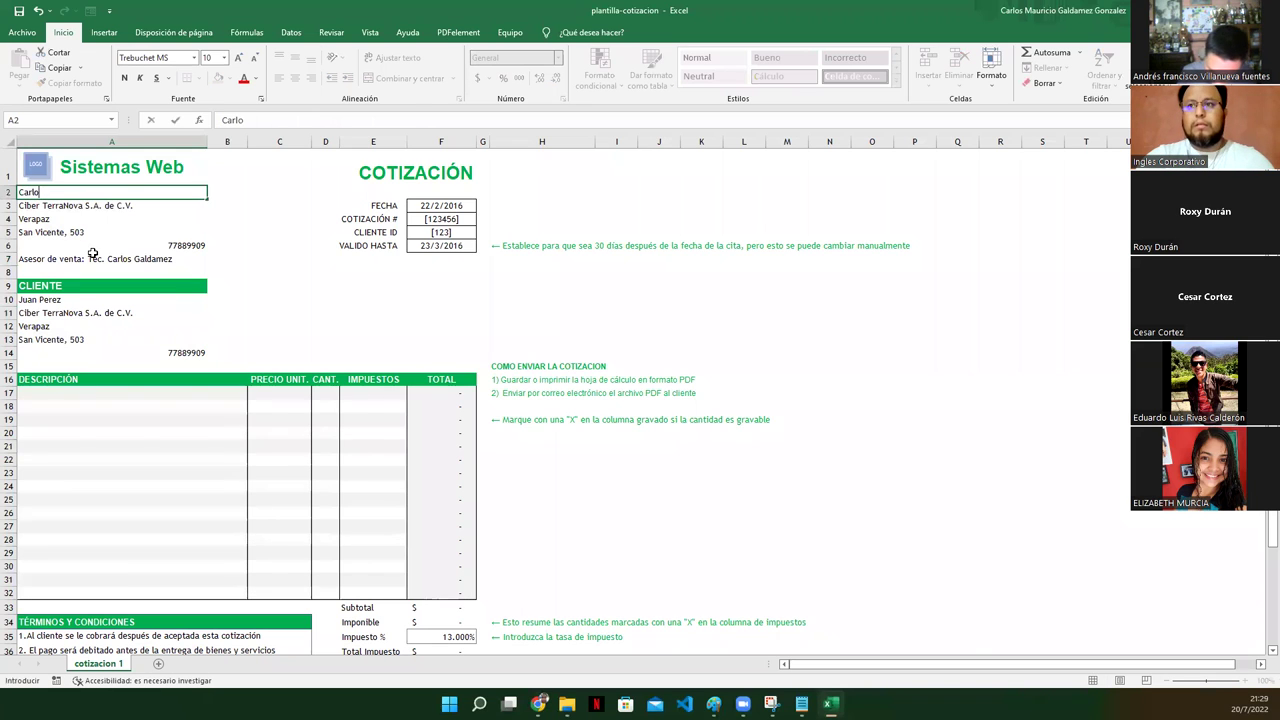
pyautogui.press('Return')
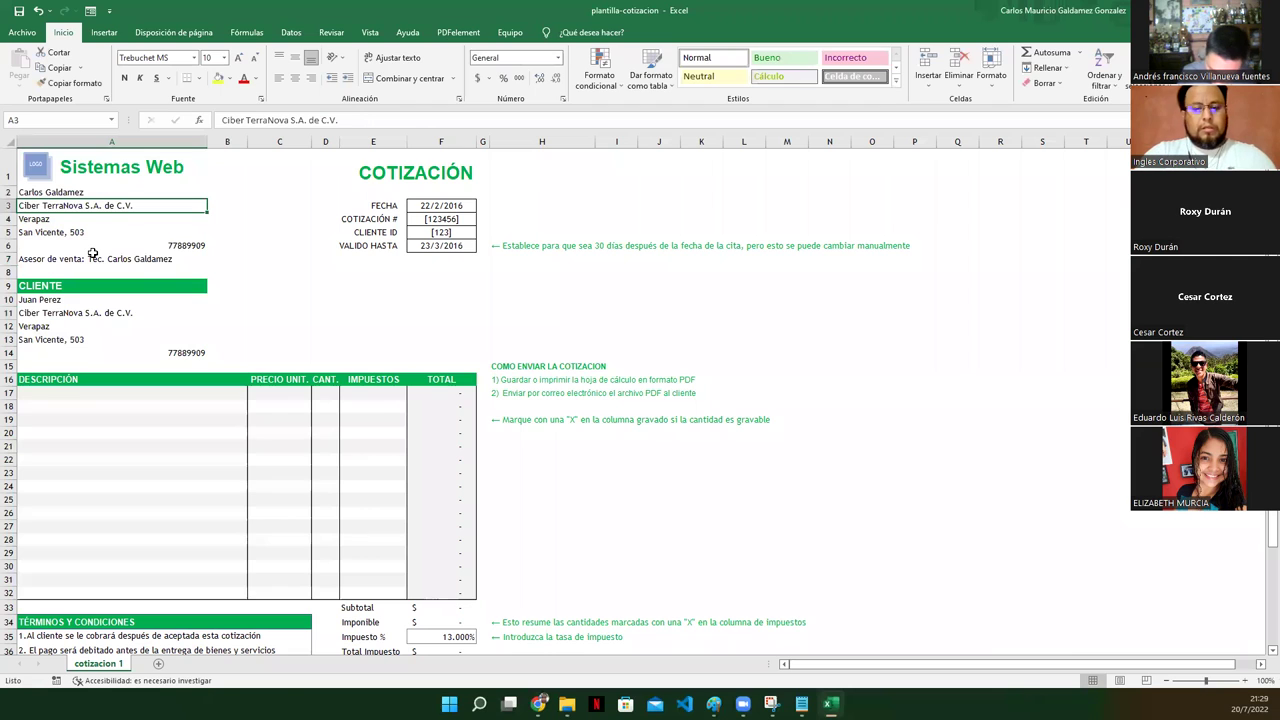
pyautogui.write('Servicios Informaticos AVC El Salvador')
pyautogui.press('Return')
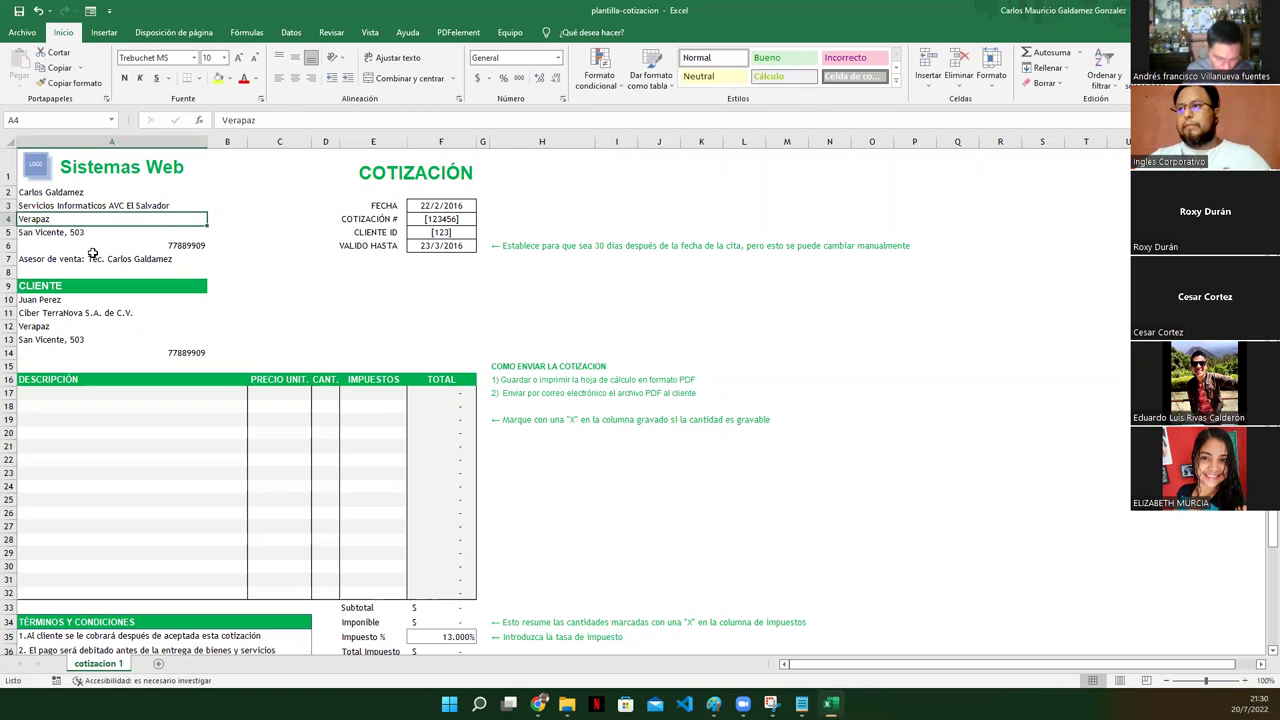
# - Set the F3 date to =HOY() and change the quotation number in F4 to [10000-6]
pyautogui.click(432, 204)
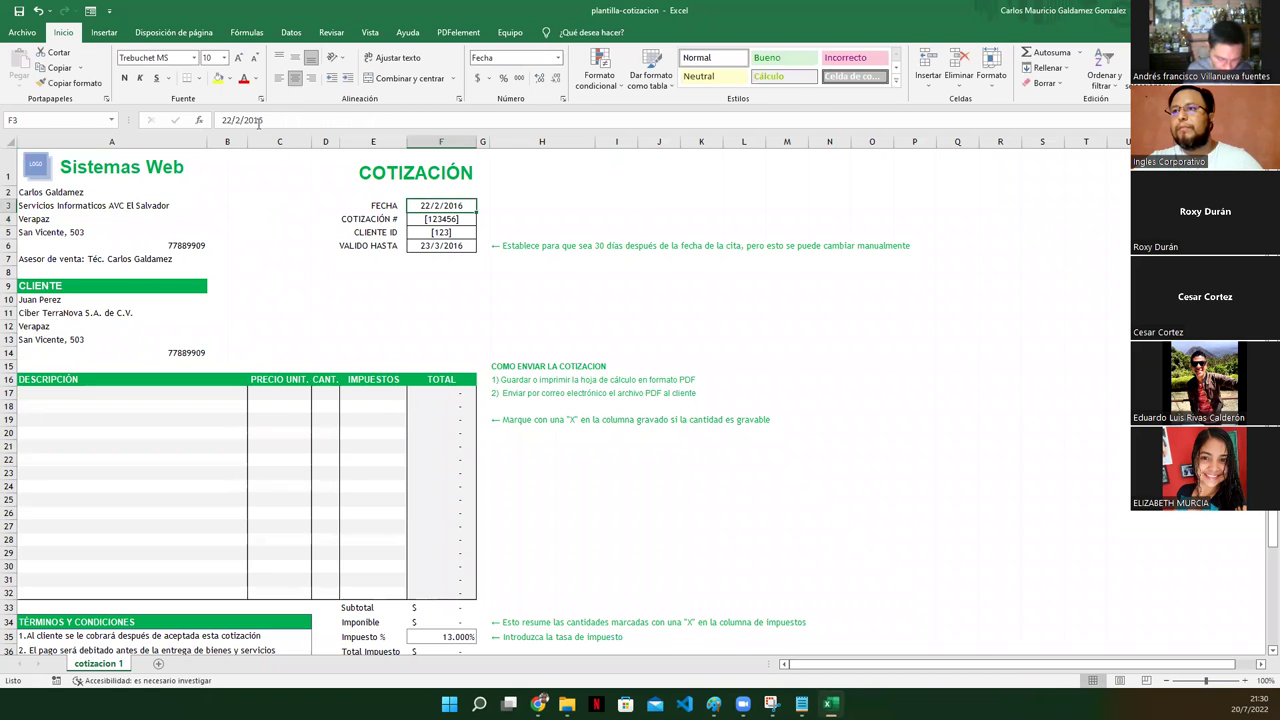
pyautogui.write('=ho')
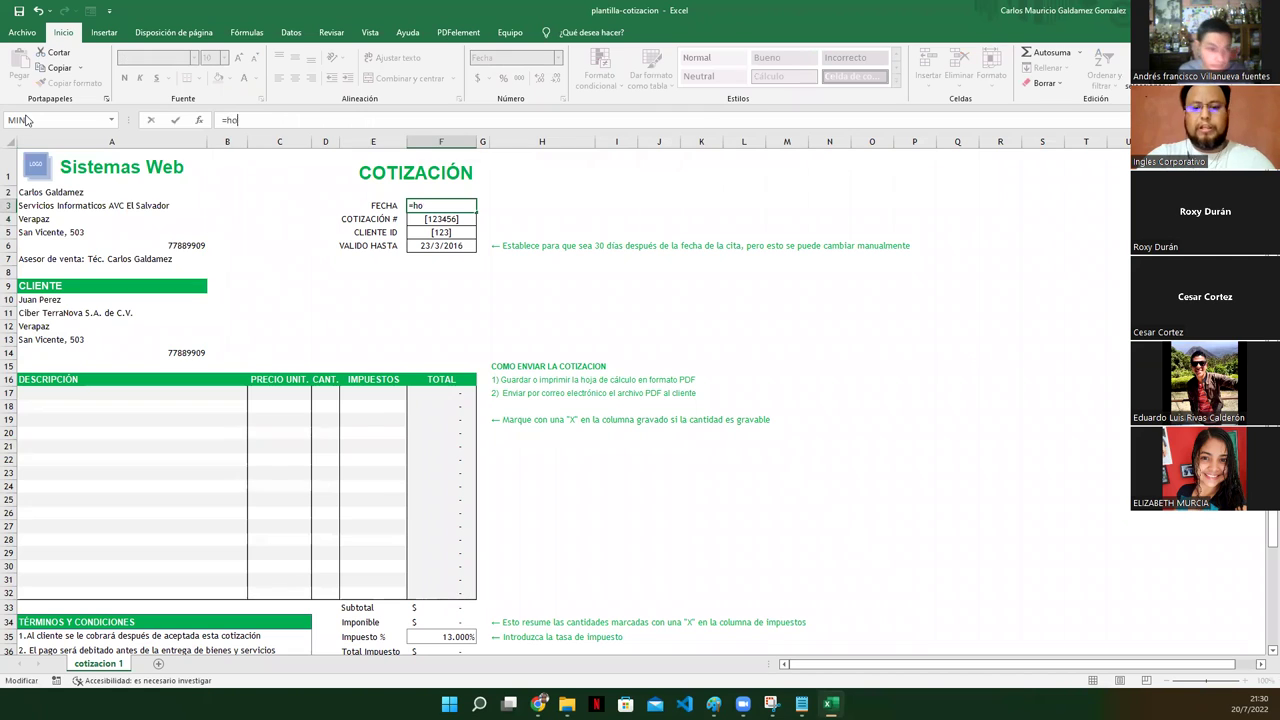
pyautogui.write('y(')
pyautogui.press('Return')
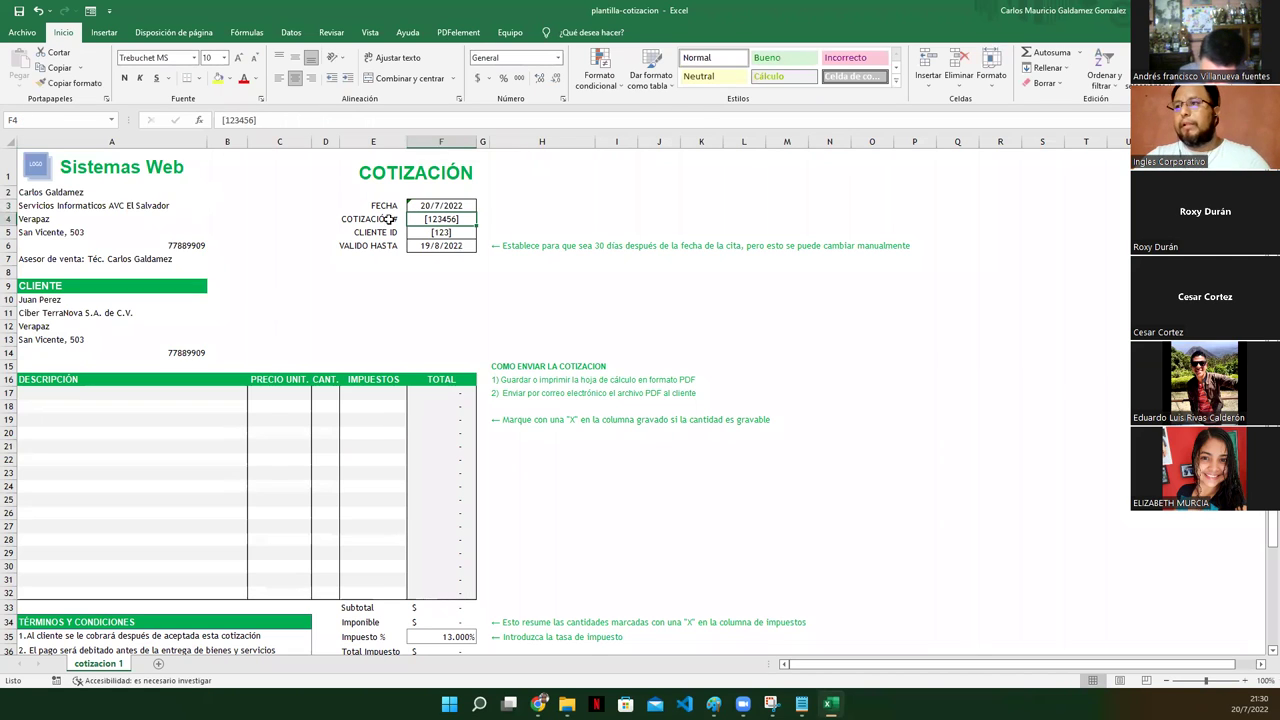
pyautogui.doubleClick(445, 219)
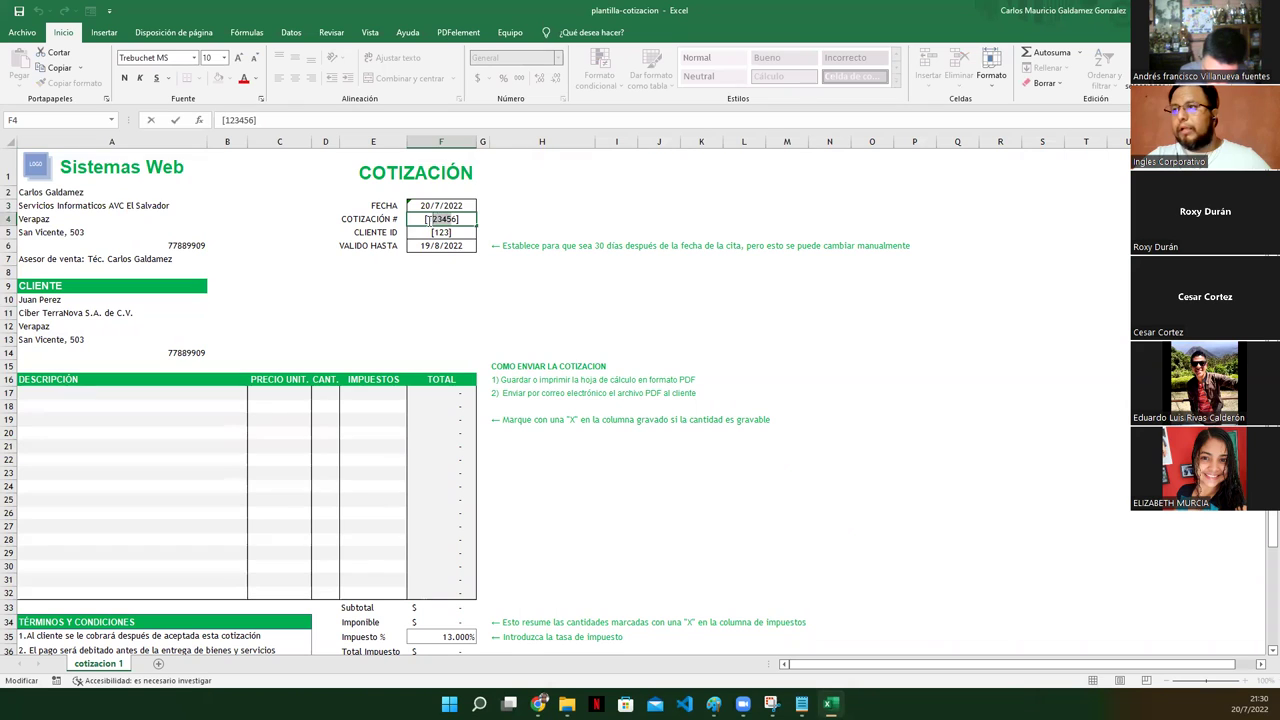
pyautogui.moveTo(450, 219); pyautogui.dragTo(430, 219)
pyautogui.press('BackSpace')
pyautogui.write('0000')
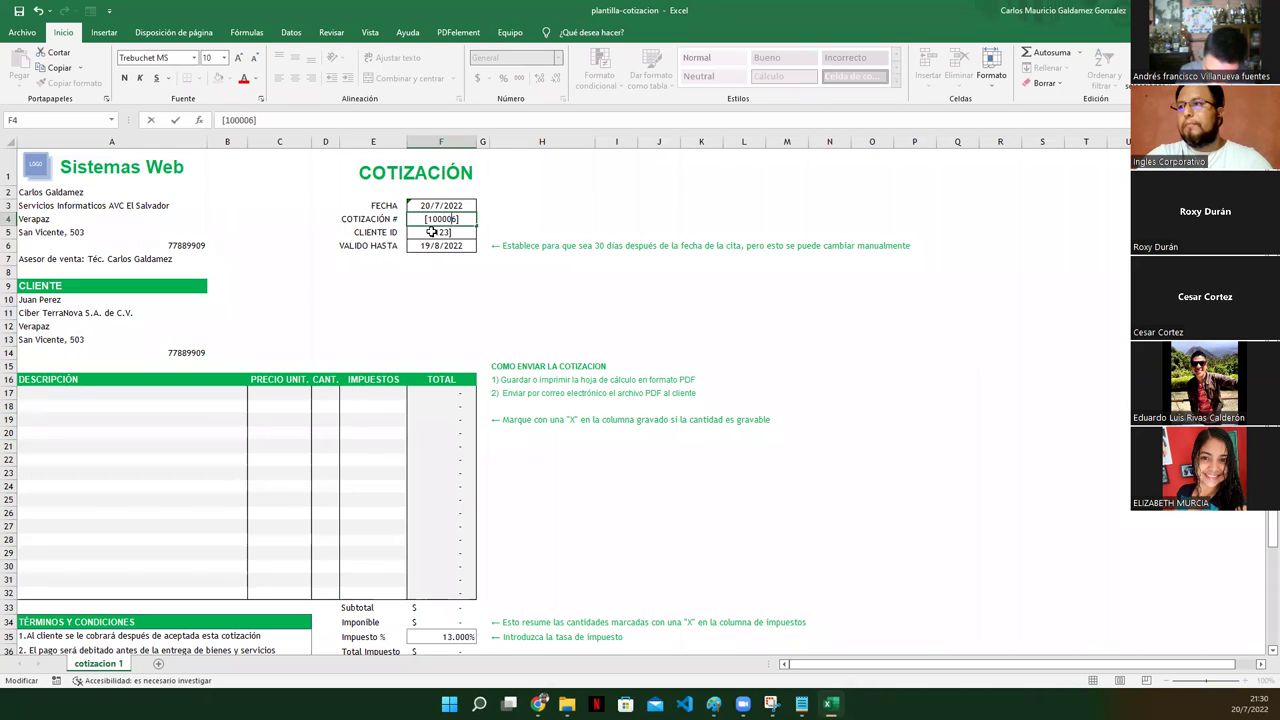
pyautogui.write('-')
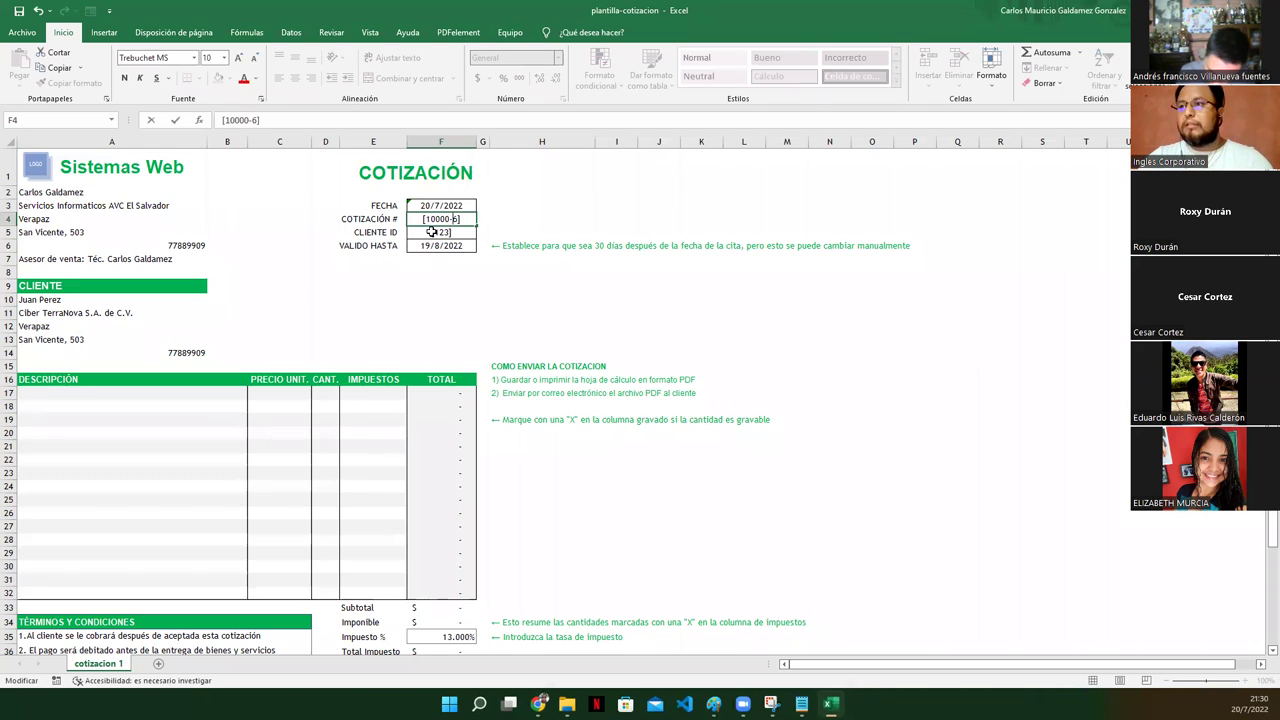
pyautogui.click(432, 232)
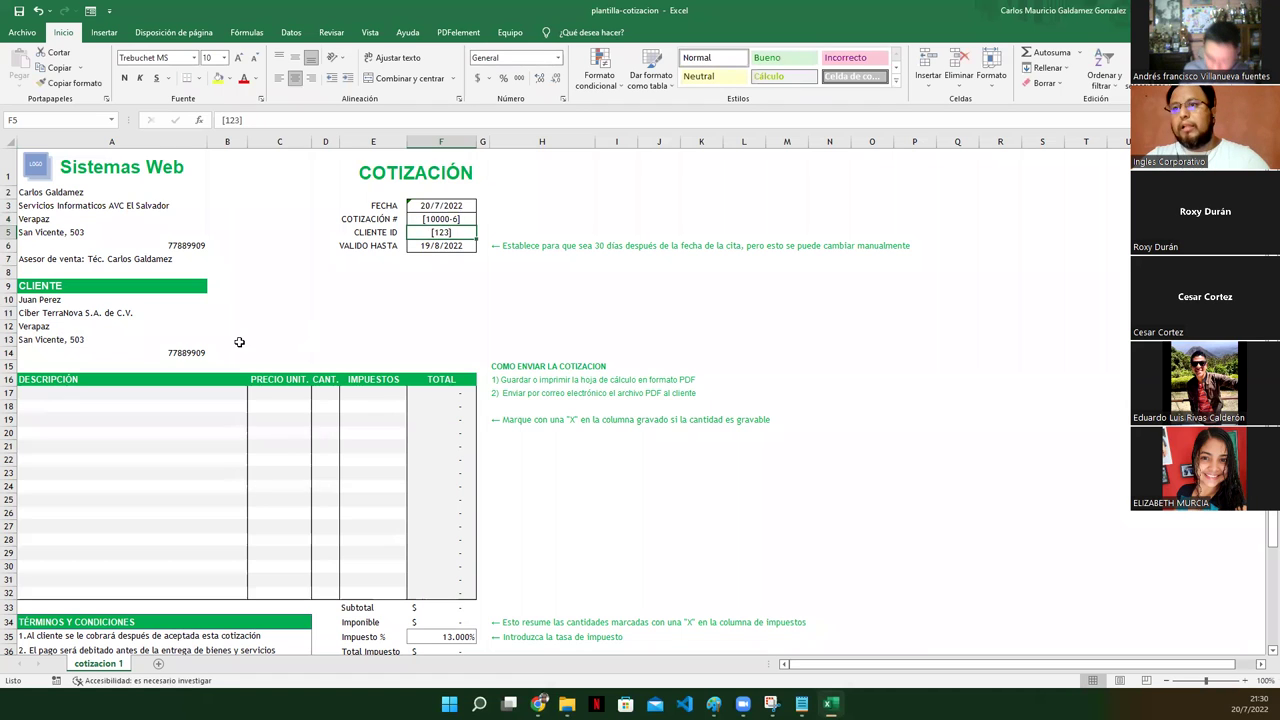
# - Change the client ID in F5 to [100000-23], leaving the VALIDO HASTA formula unchanged
pyautogui.doubleClick(445, 231)
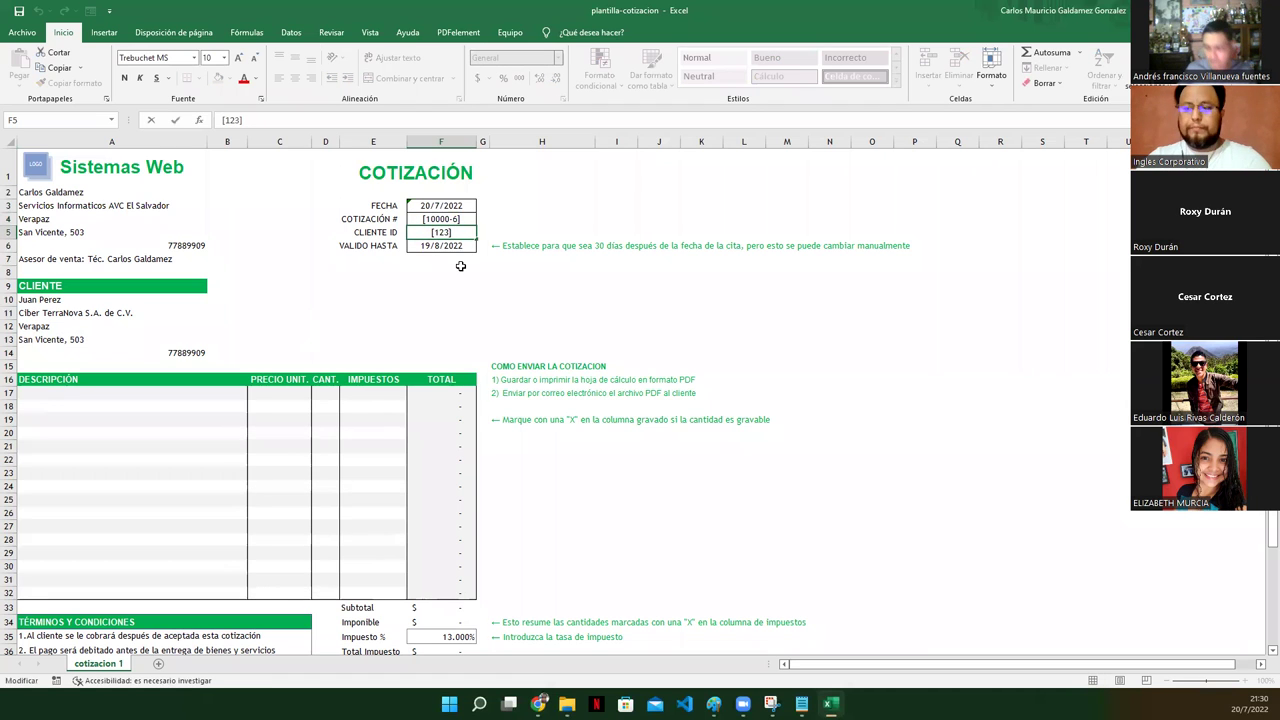
pyautogui.write('00000')
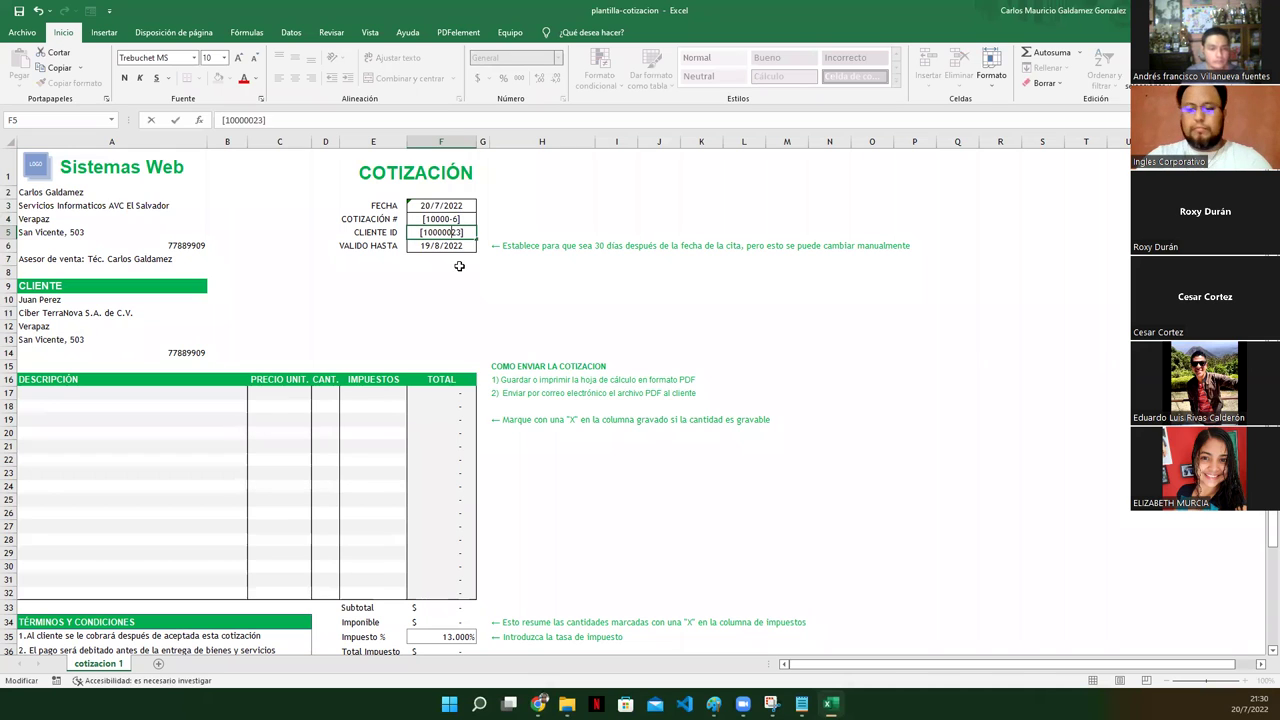
pyautogui.press('Delete')
pyautogui.write('-')
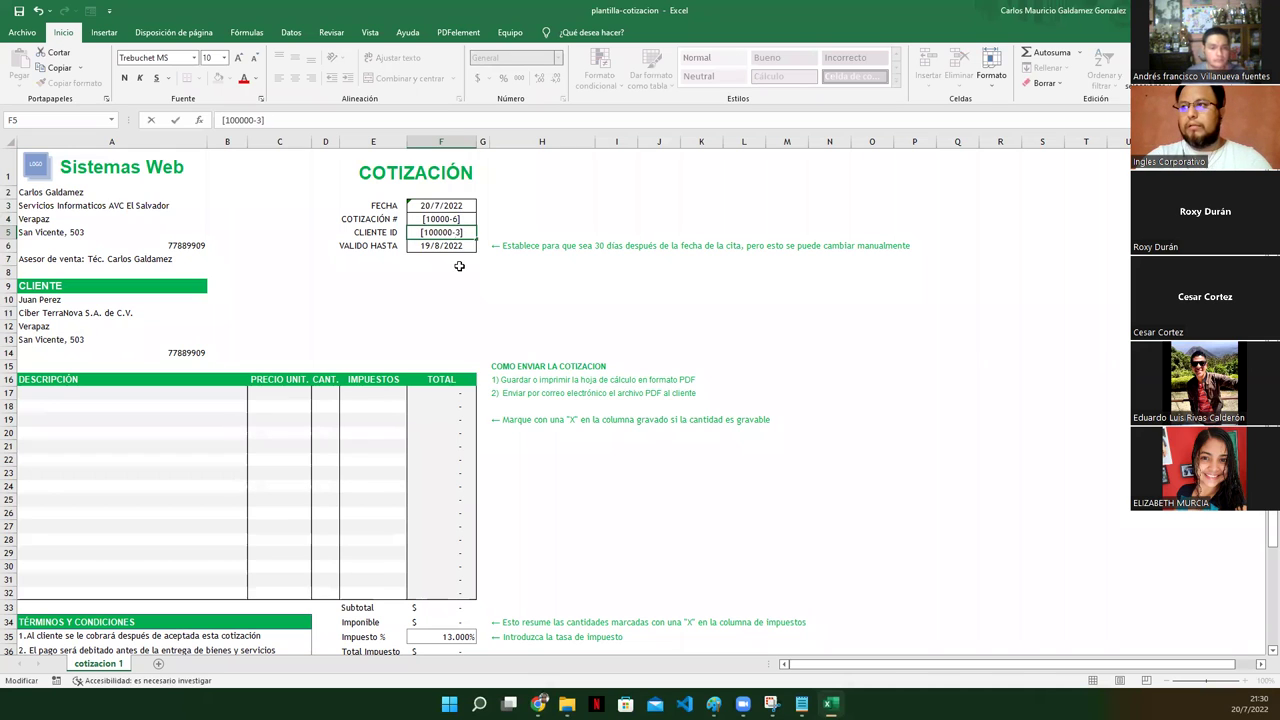
pyautogui.write('2')
pyautogui.press('Return')
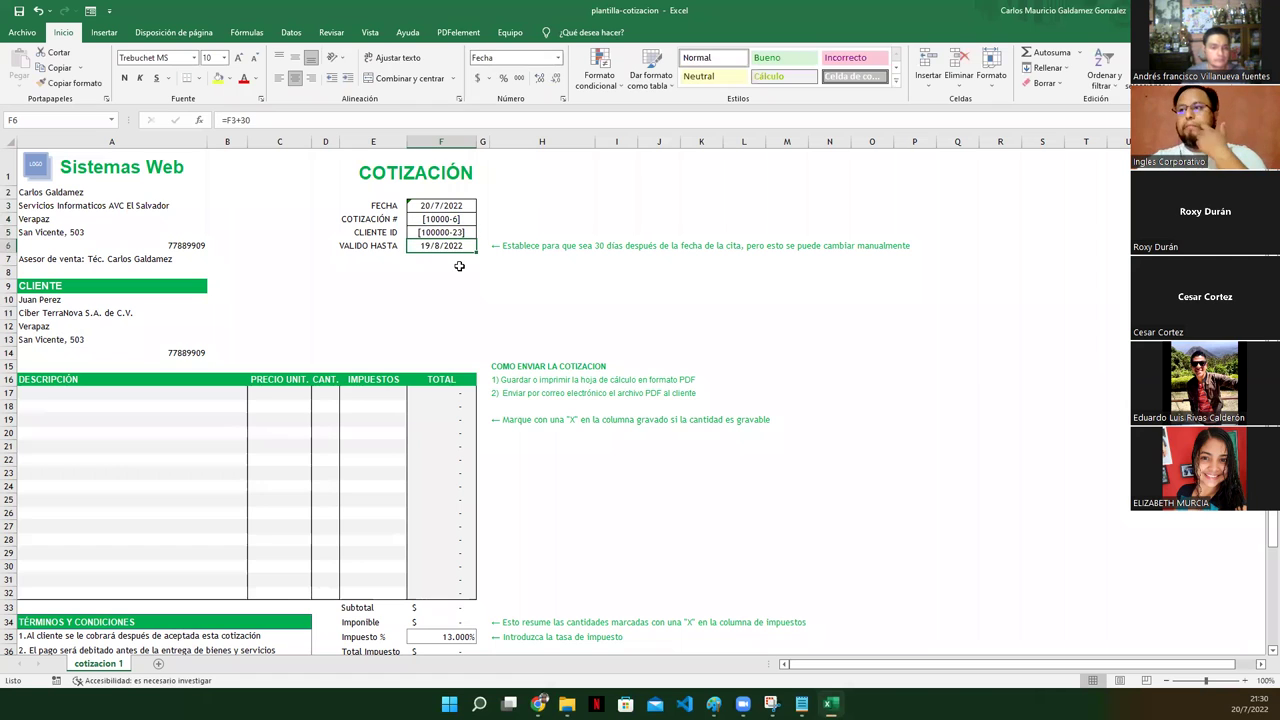
pyautogui.doubleClick(430, 247)
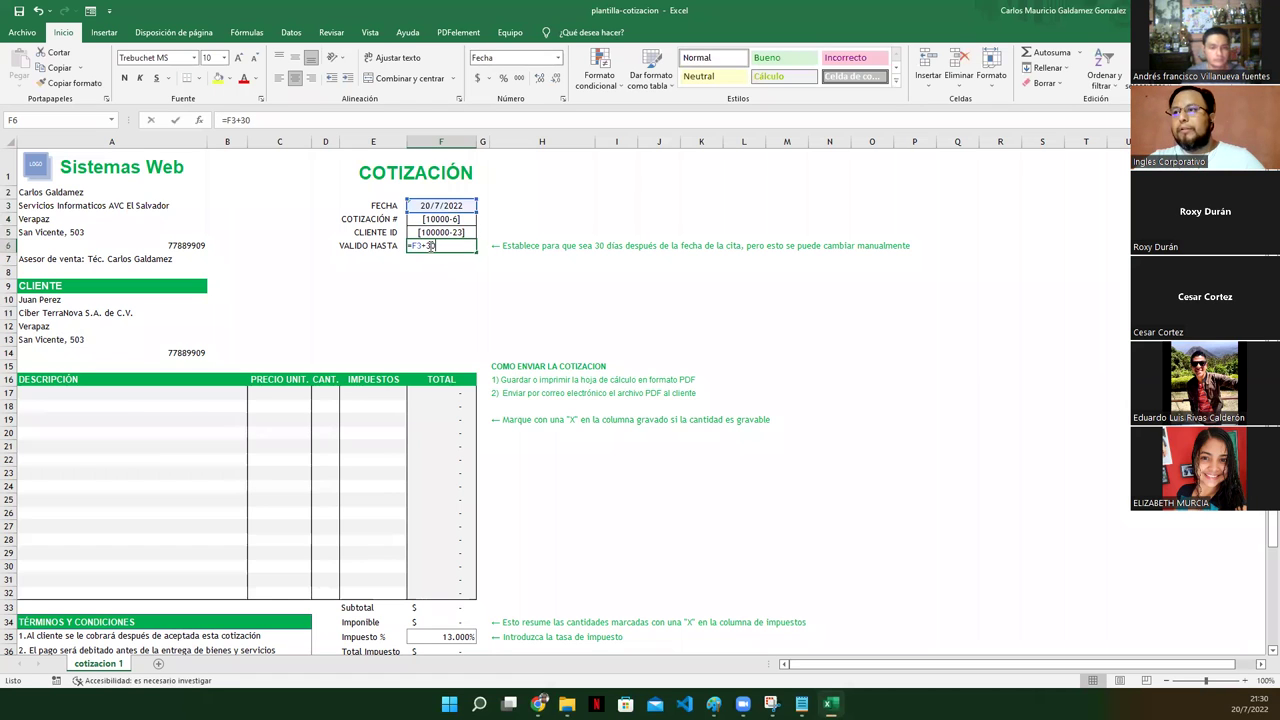
pyautogui.click(451, 263)
pyautogui.click(416, 246)
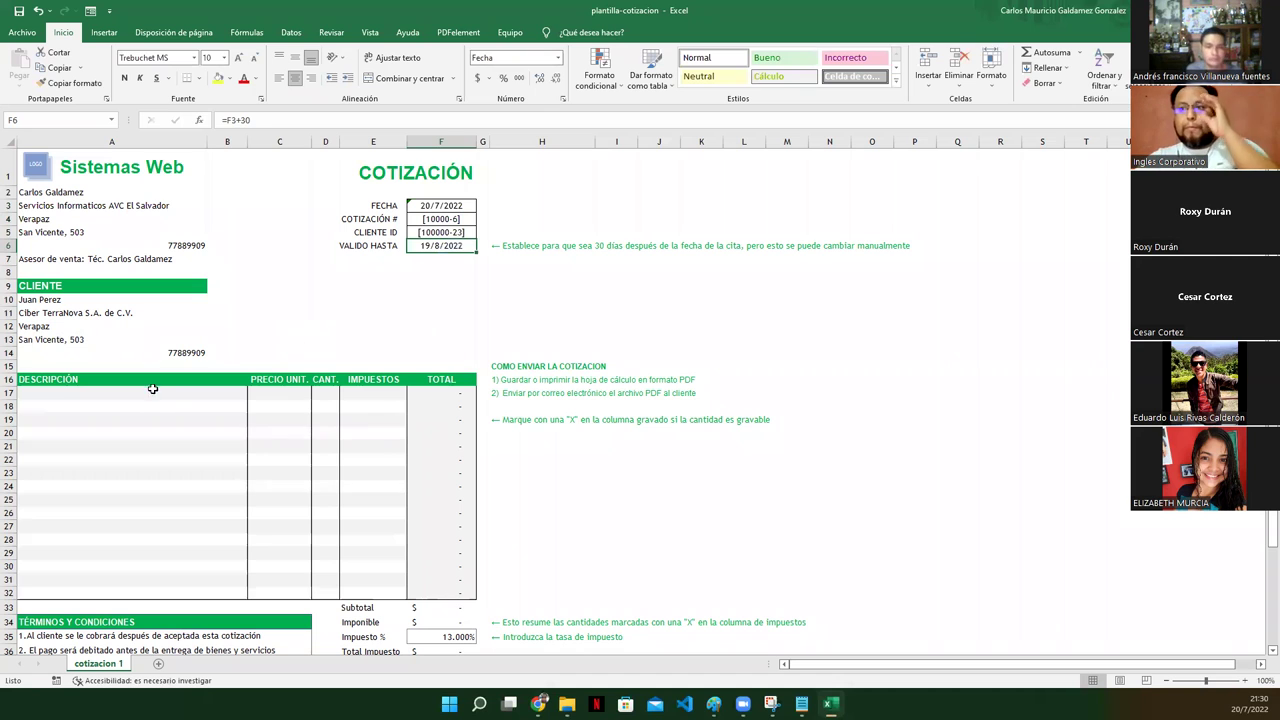
# - Rewrite the contact line in A6 as 'Telefono:' followed by the seller's phone number
pyautogui.click(144, 353)
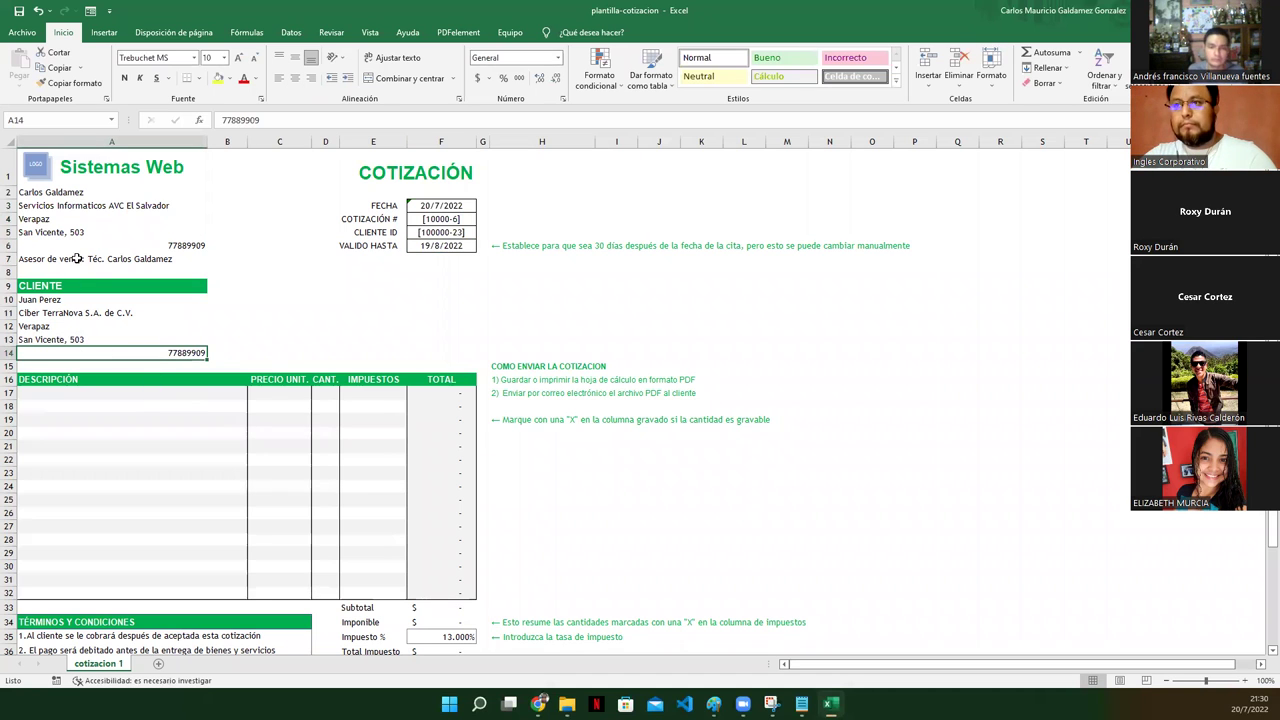
pyautogui.doubleClick(126, 247)
pyautogui.write('Telefono;')
pyautogui.press('BackSpace')
pyautogui.write(':')
pyautogui.press('Delete')
pyautogui.press('Delete')
pyautogui.press('Delete')
pyautogui.press('Delete')
pyautogui.press('Delete')
pyautogui.press('Delete')
pyautogui.press('Delete')
pyautogui.press('Delete')
pyautogui.write('7808-0725')
pyautogui.press('Return')
# - Left-align the client's phone number in A14
pyautogui.click(72, 354)
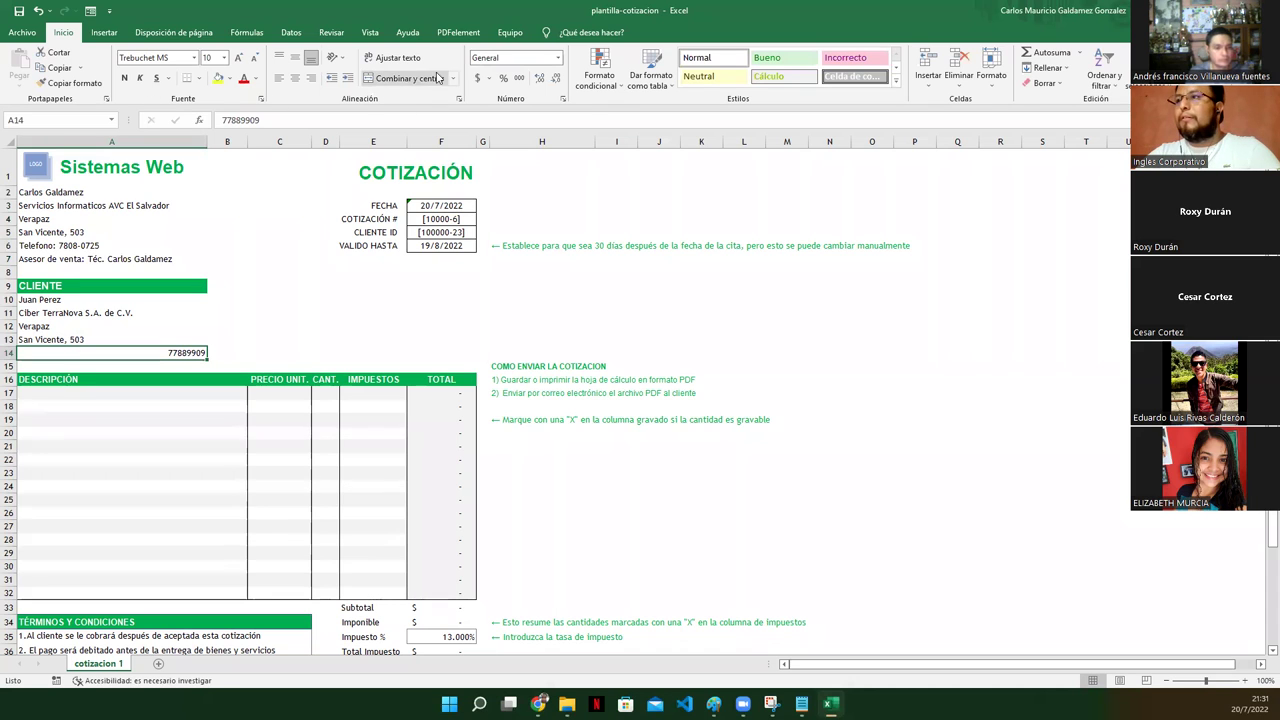
pyautogui.click(281, 79)
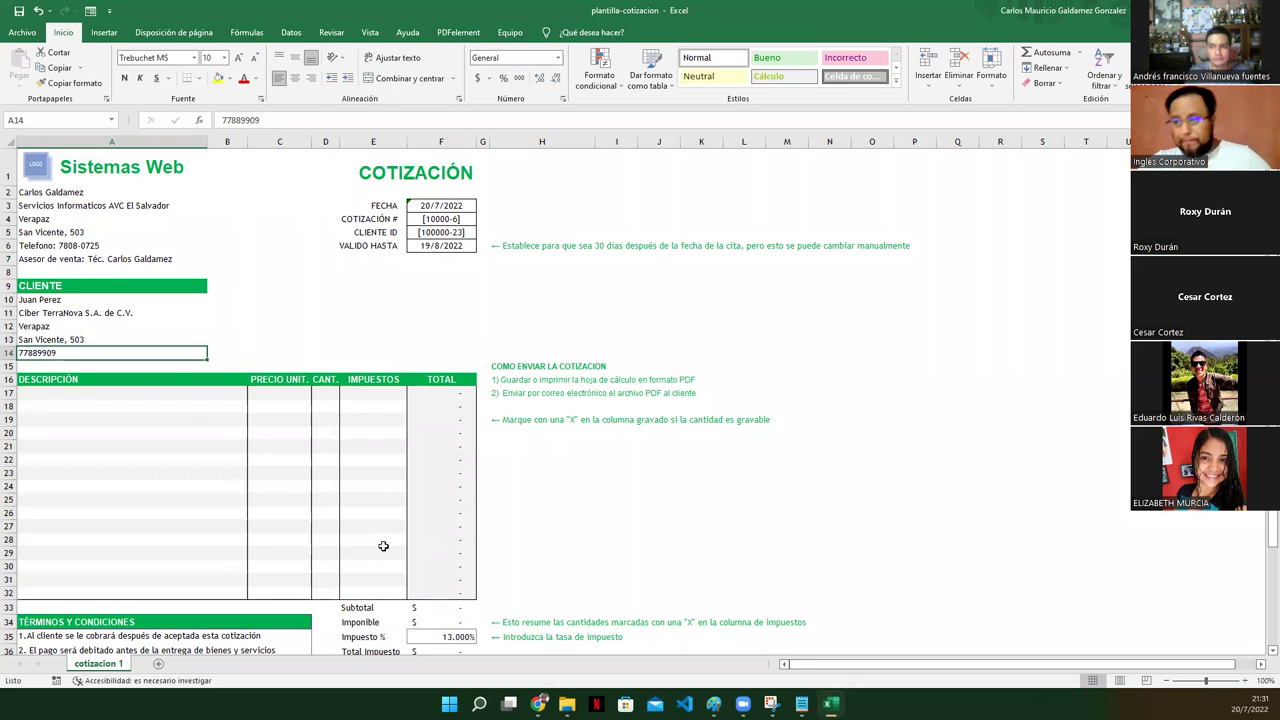
pyautogui.scroll(-2, 383, 546)
# - Select the quotation area and then the whole sheet to review the layout
pyautogui.hotkey('ctrl', 'Up')
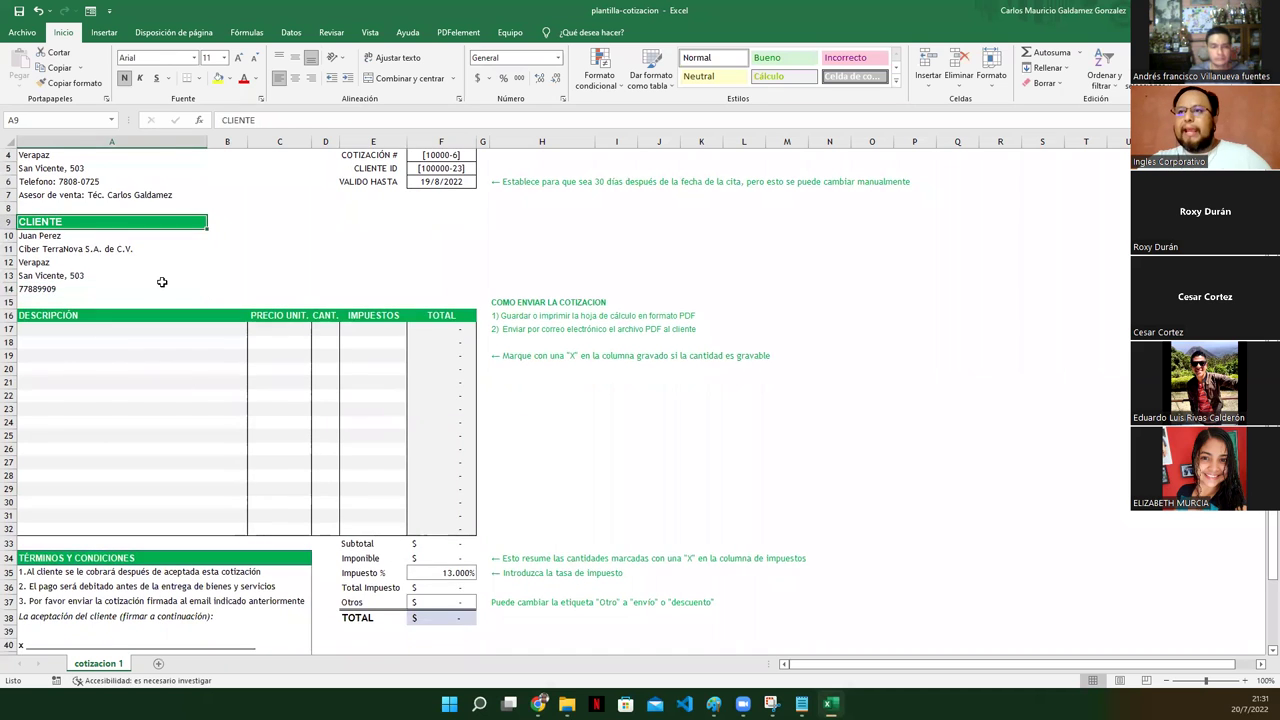
pyautogui.scroll(2, 88, 231)
pyautogui.moveTo(66, 162)
pyautogui.mouseDown()
pyautogui.moveTo(596, 622)
pyautogui.moveTo(916, 651)
pyautogui.mouseUp()
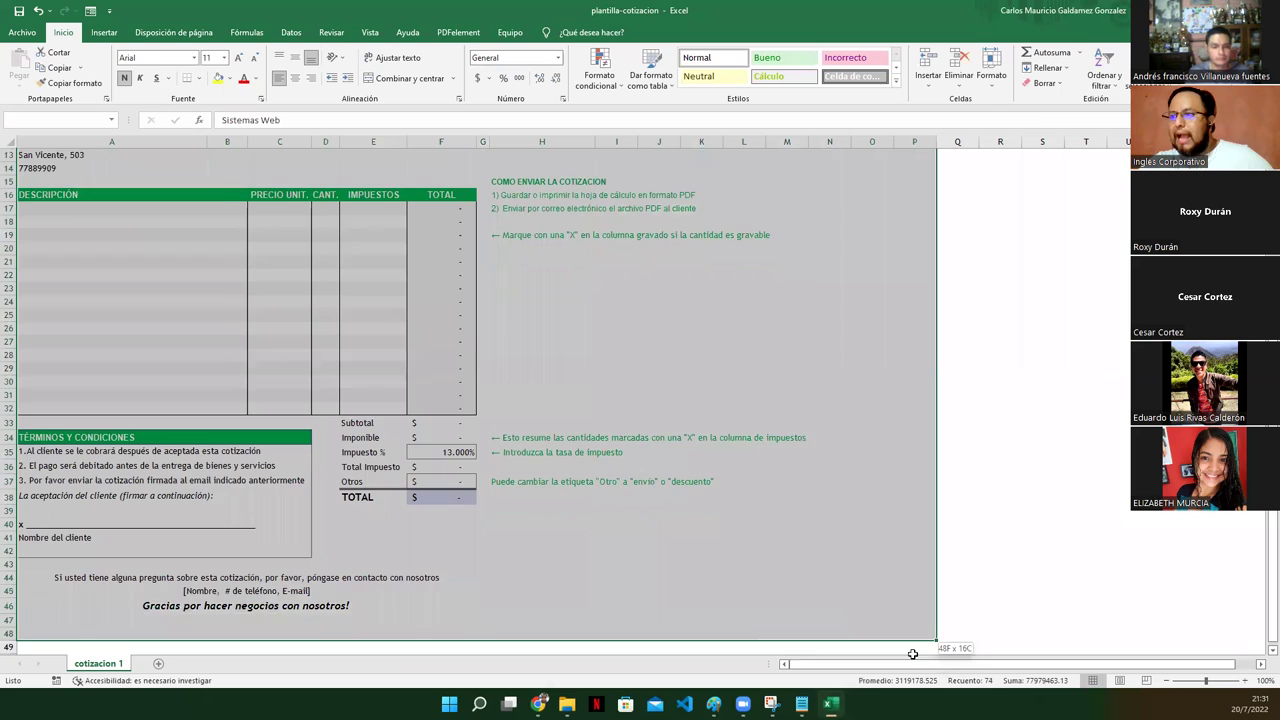
pyautogui.press('Delete')
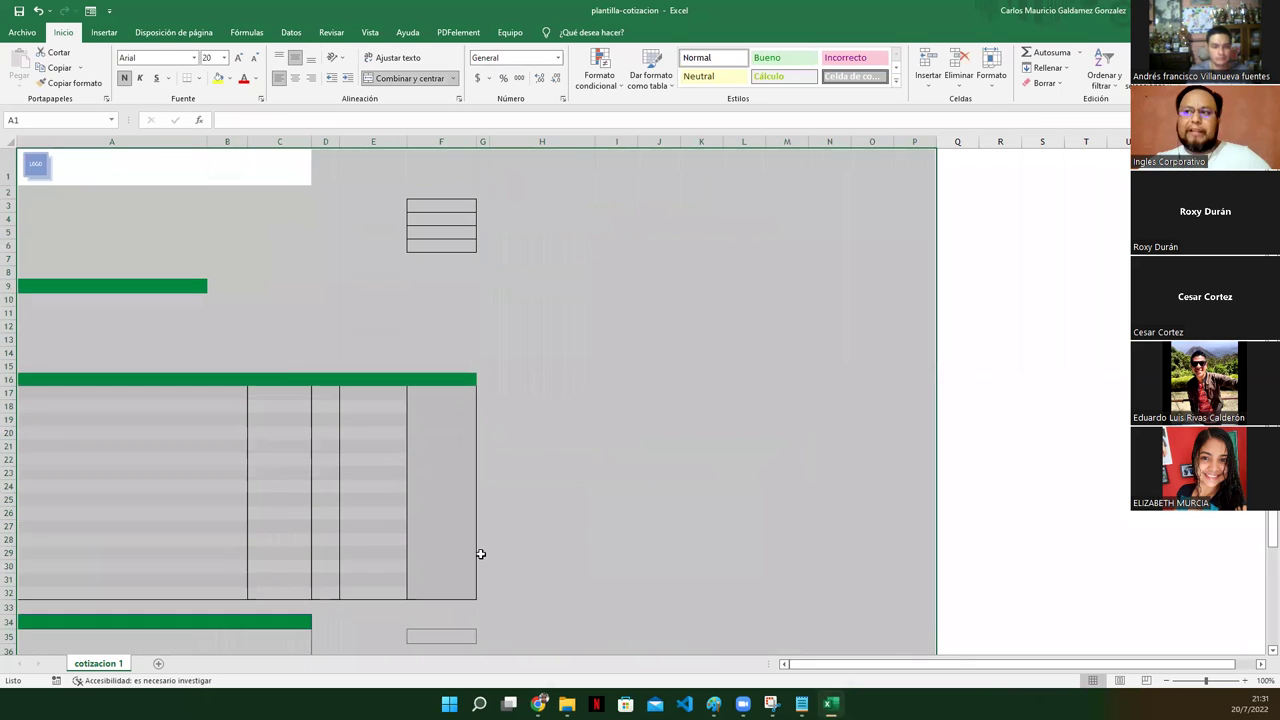
pyautogui.click(340, 428)
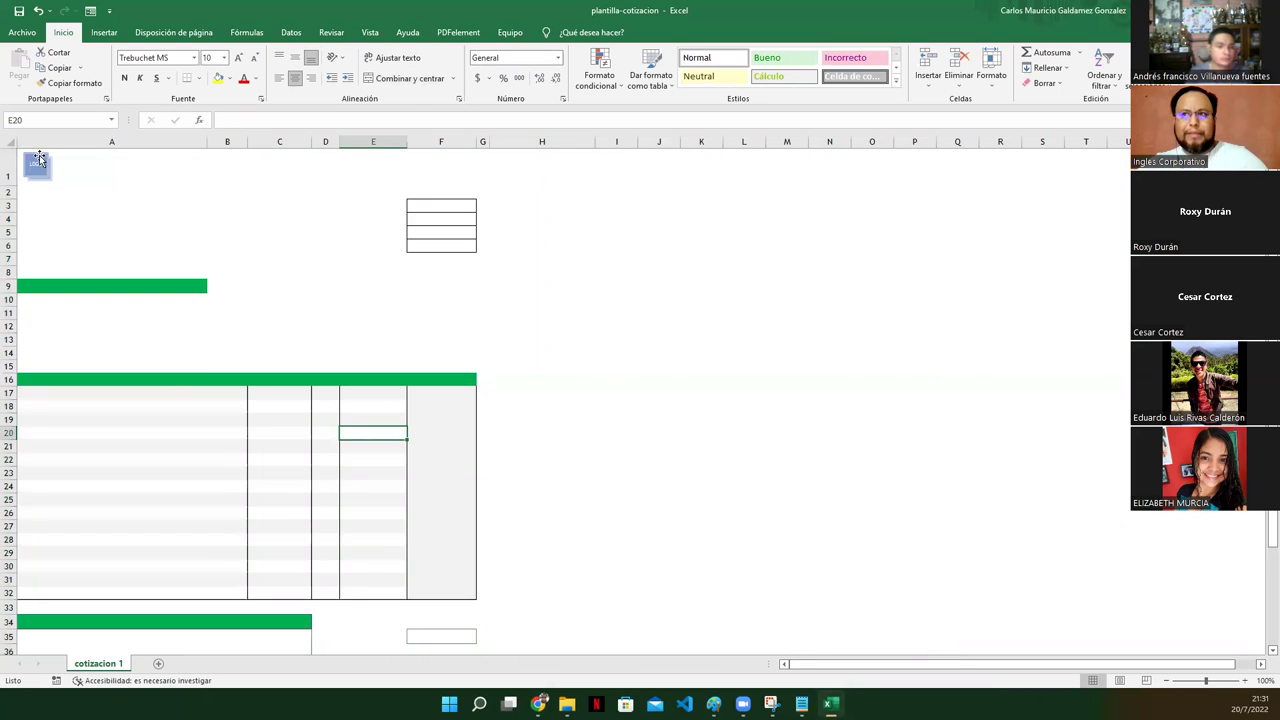
pyautogui.click(7, 143)
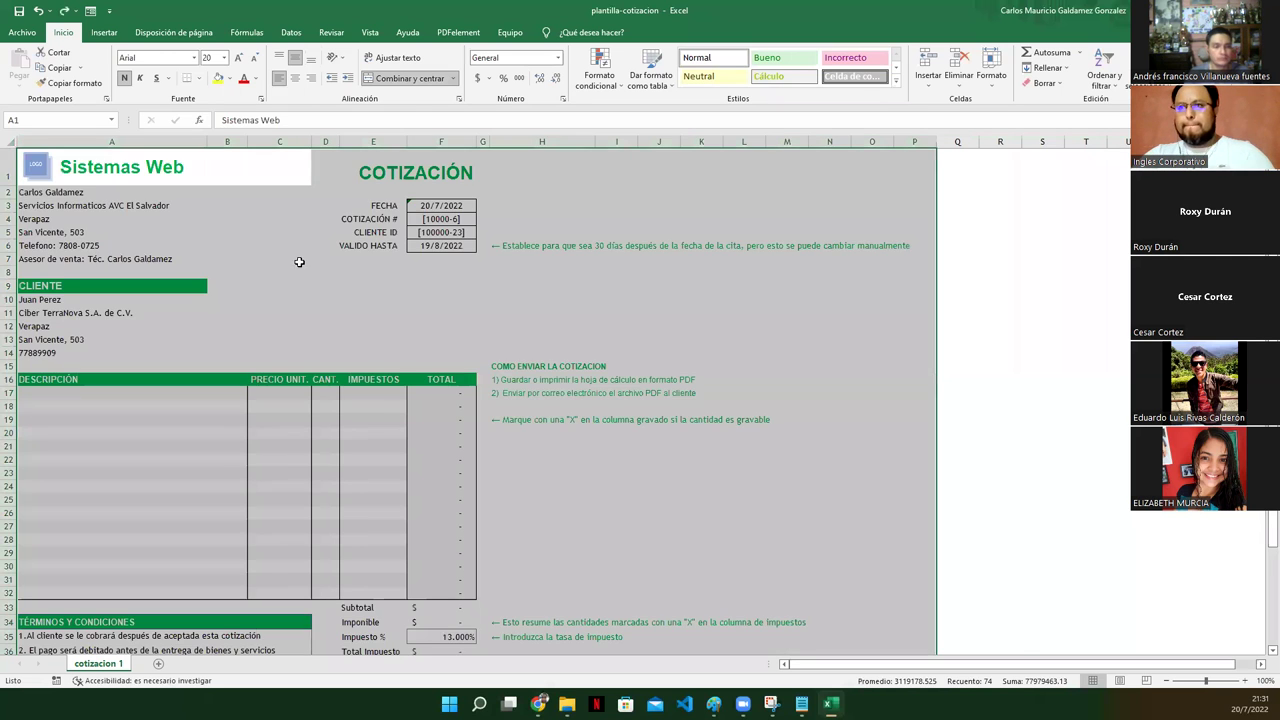
pyautogui.click(372, 272)
# - Delete the LOGO placeholder picture beside the Sistemas Web heading
pyautogui.click(42, 176)
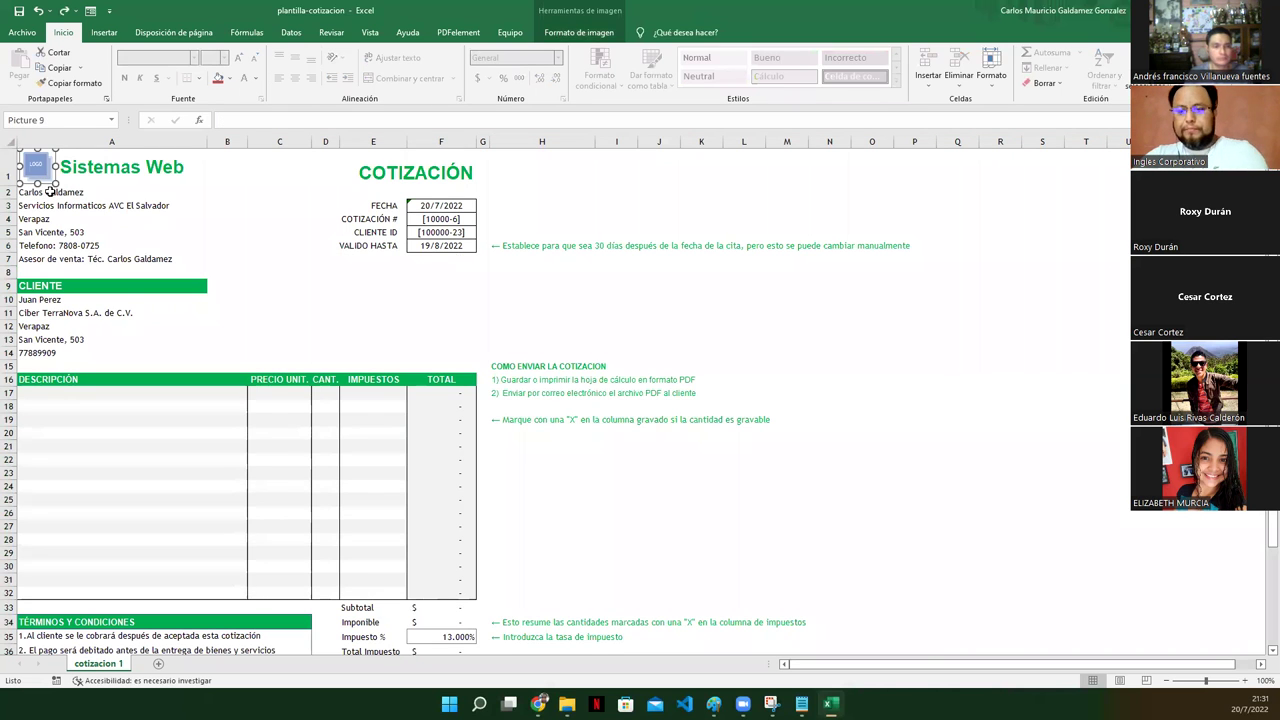
pyautogui.press('Delete')
pyautogui.click(275, 284)
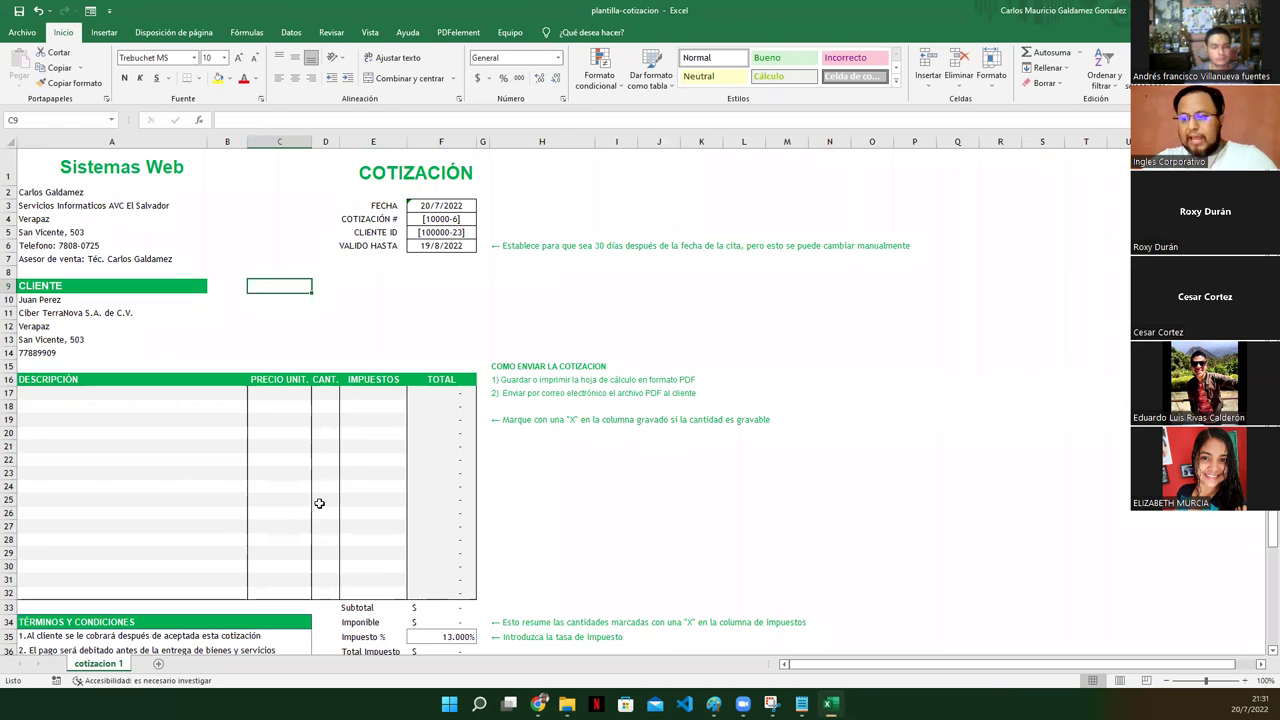
pyautogui.click(158, 664)
pyautogui.click(200, 668)
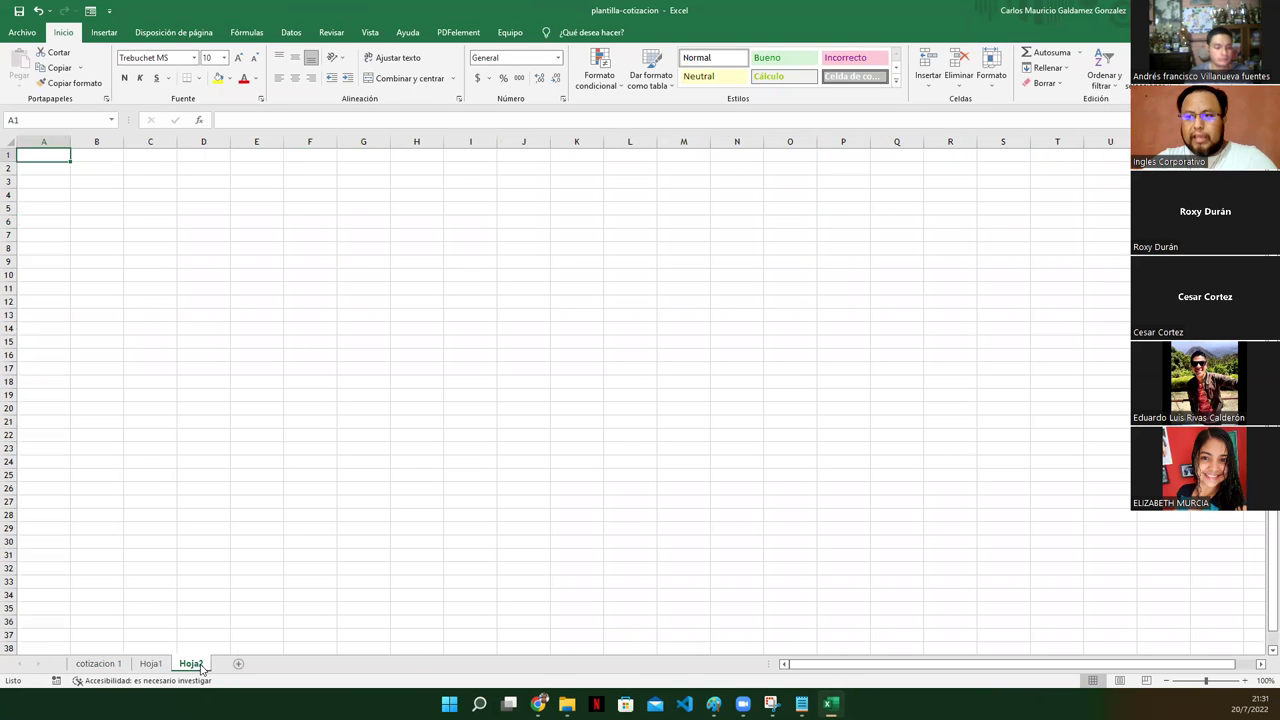
pyautogui.click(100, 664)
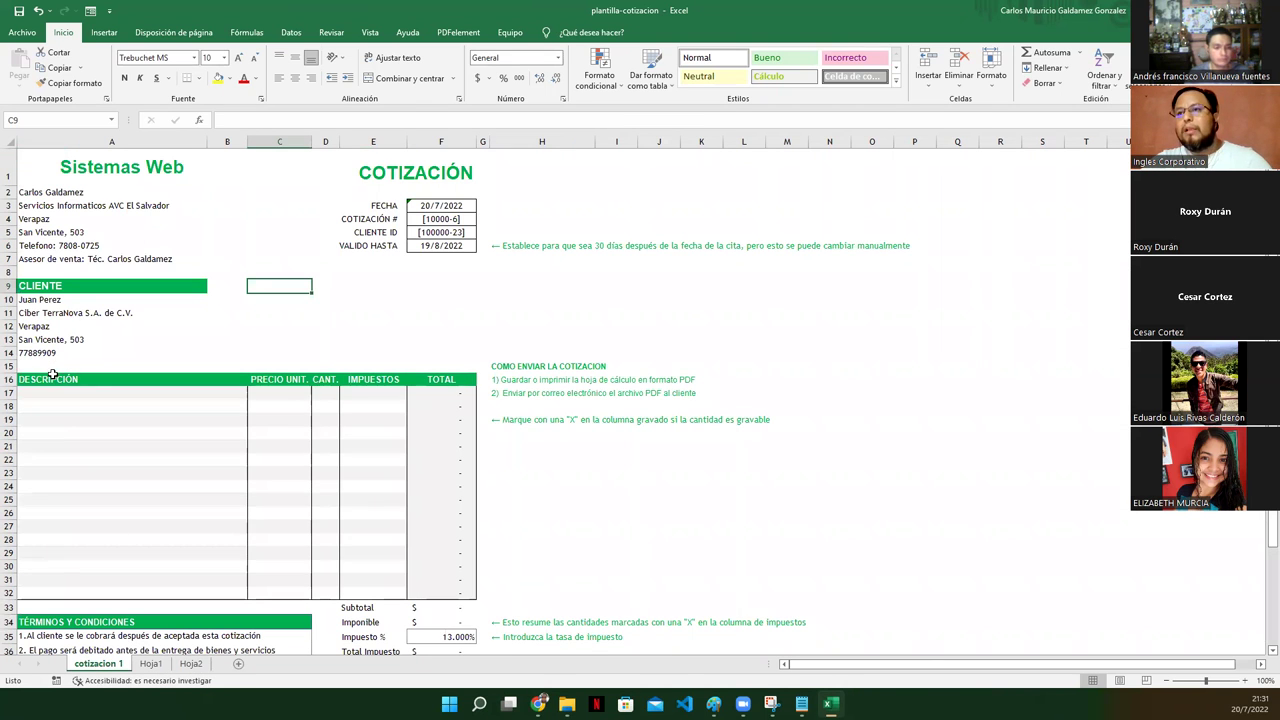
pyautogui.moveTo(52, 378); pyautogui.dragTo(370, 589)
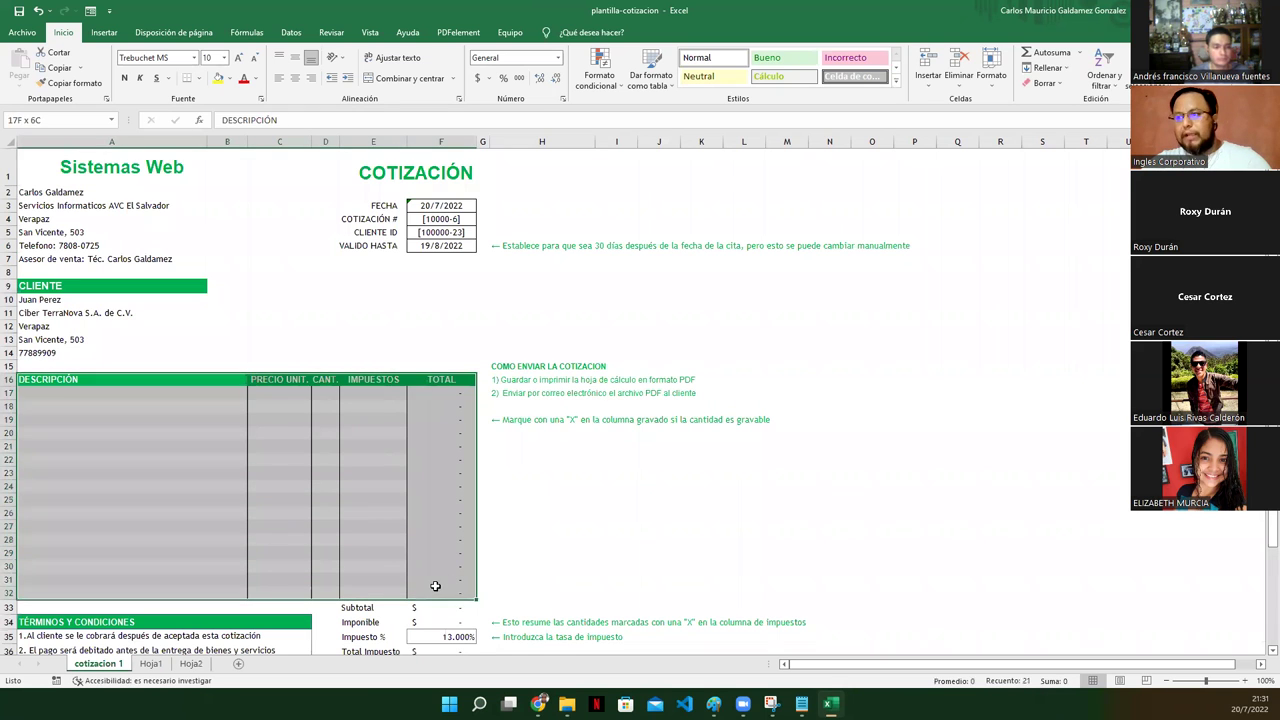
pyautogui.hotkey('ctrl', 'c')
pyautogui.click(152, 664)
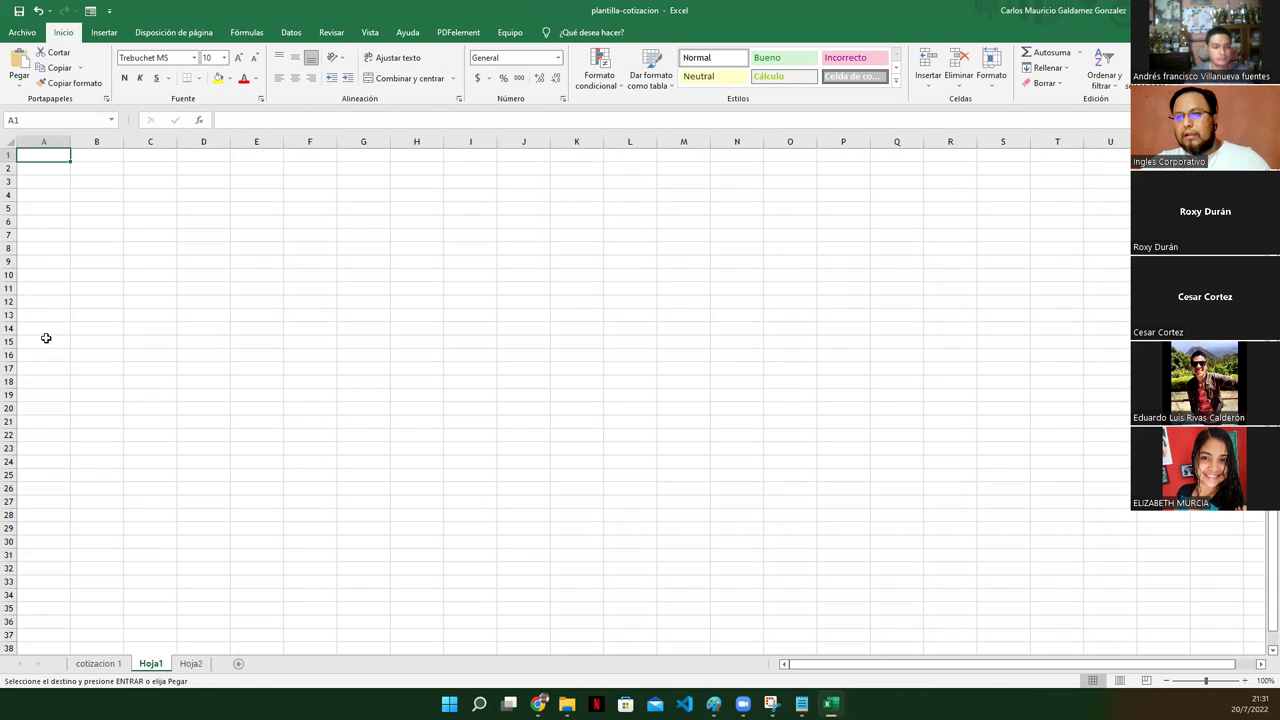
pyautogui.click(44, 336)
pyautogui.hotkey('ctrl', 'v')
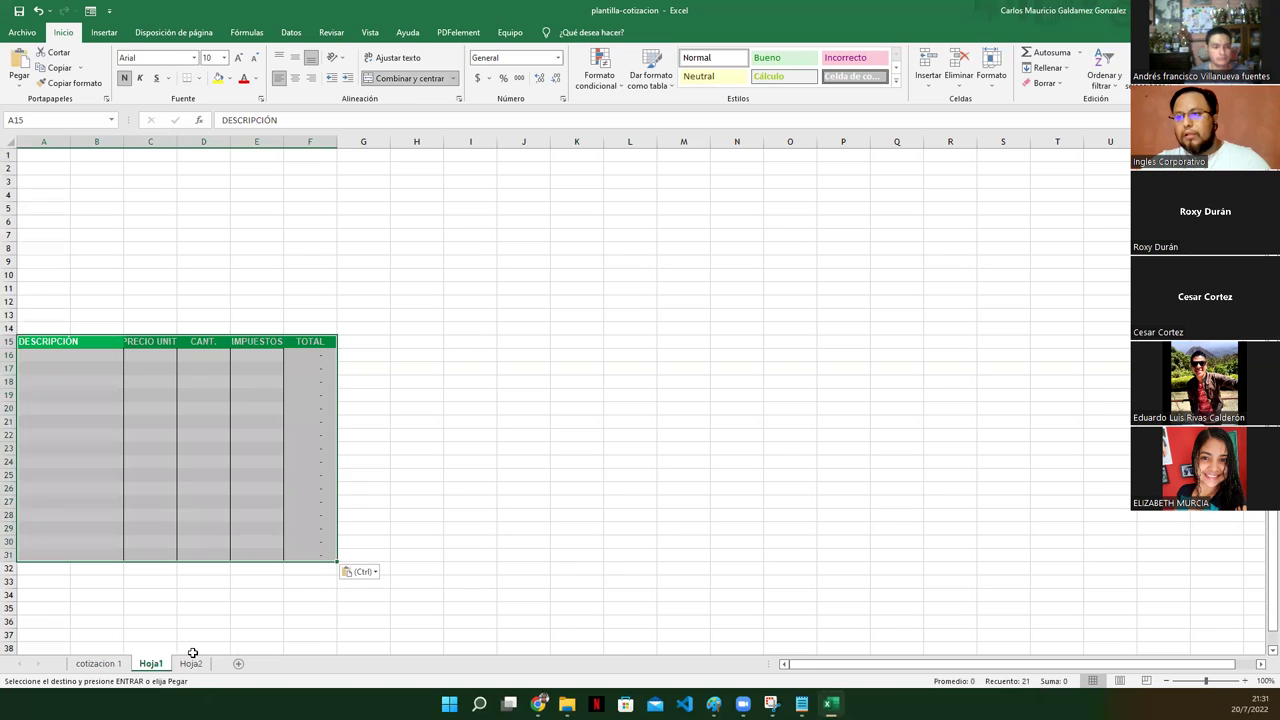
pyautogui.click(191, 662)
pyautogui.click(44, 345)
pyautogui.hotkey('ctrl', 'v')
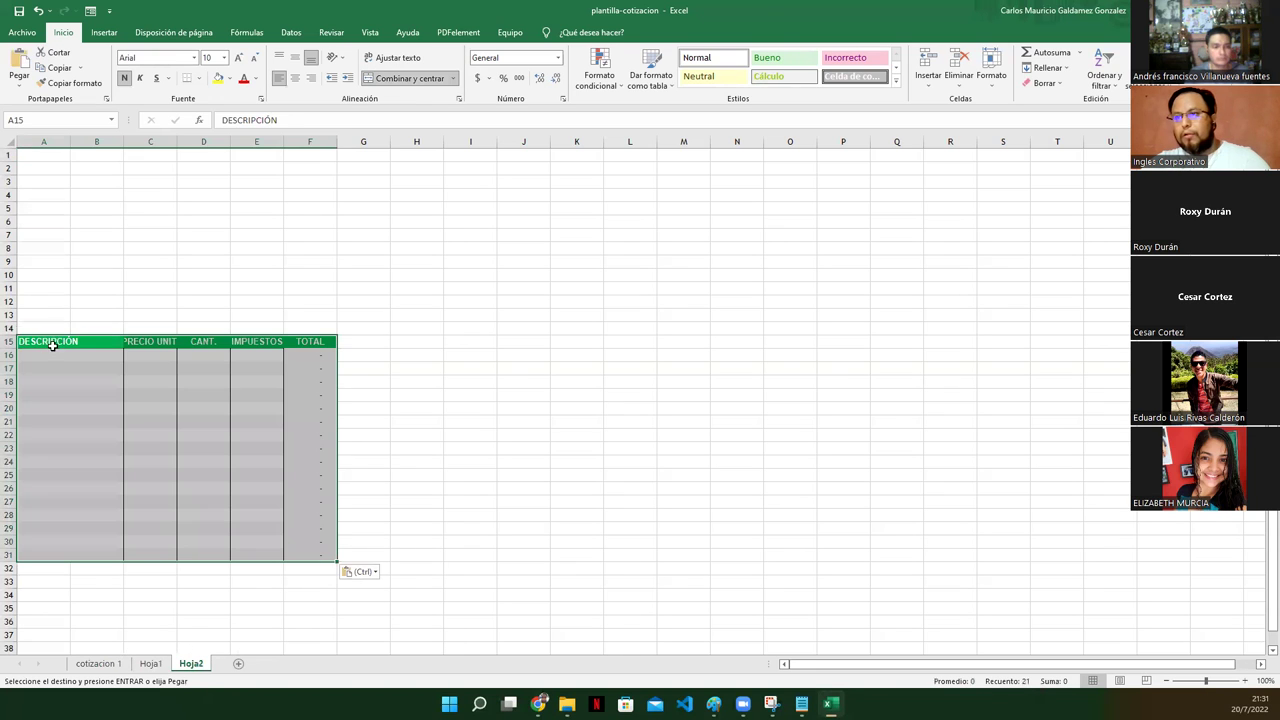
pyautogui.click(117, 142)
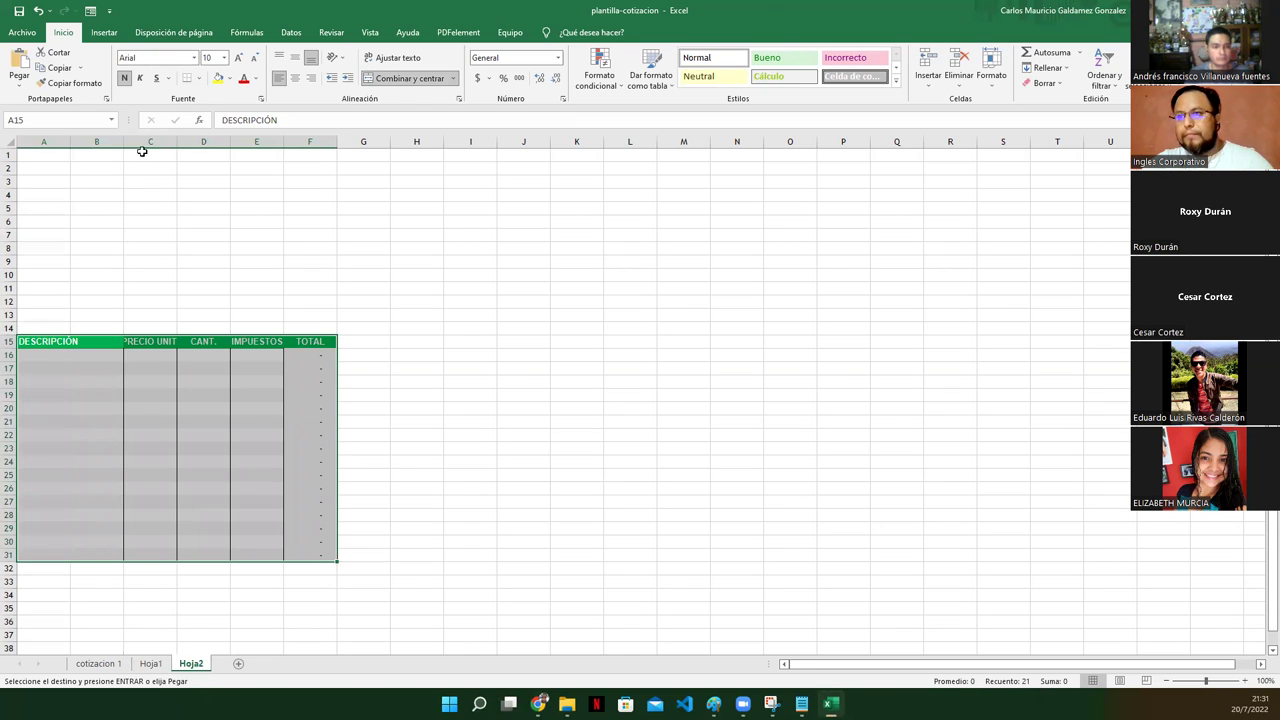
pyautogui.doubleClick(175, 140)
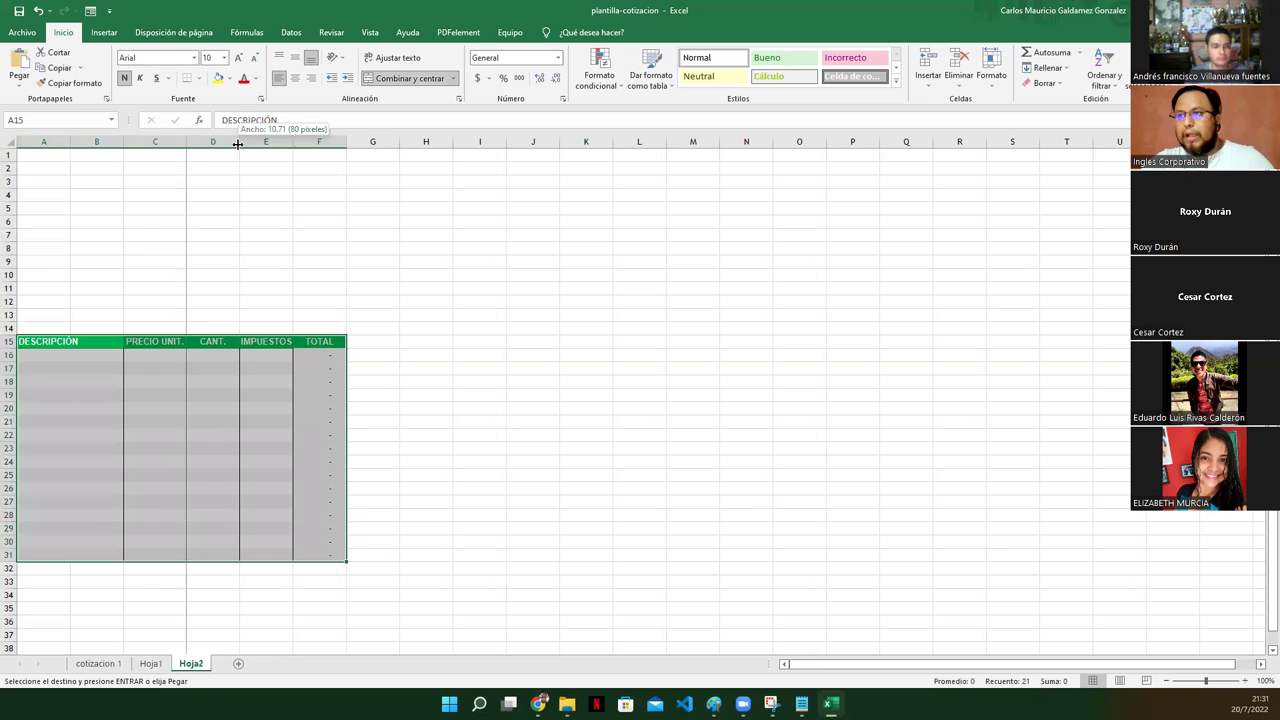
pyautogui.doubleClick(231, 141)
pyautogui.doubleClick(280, 141)
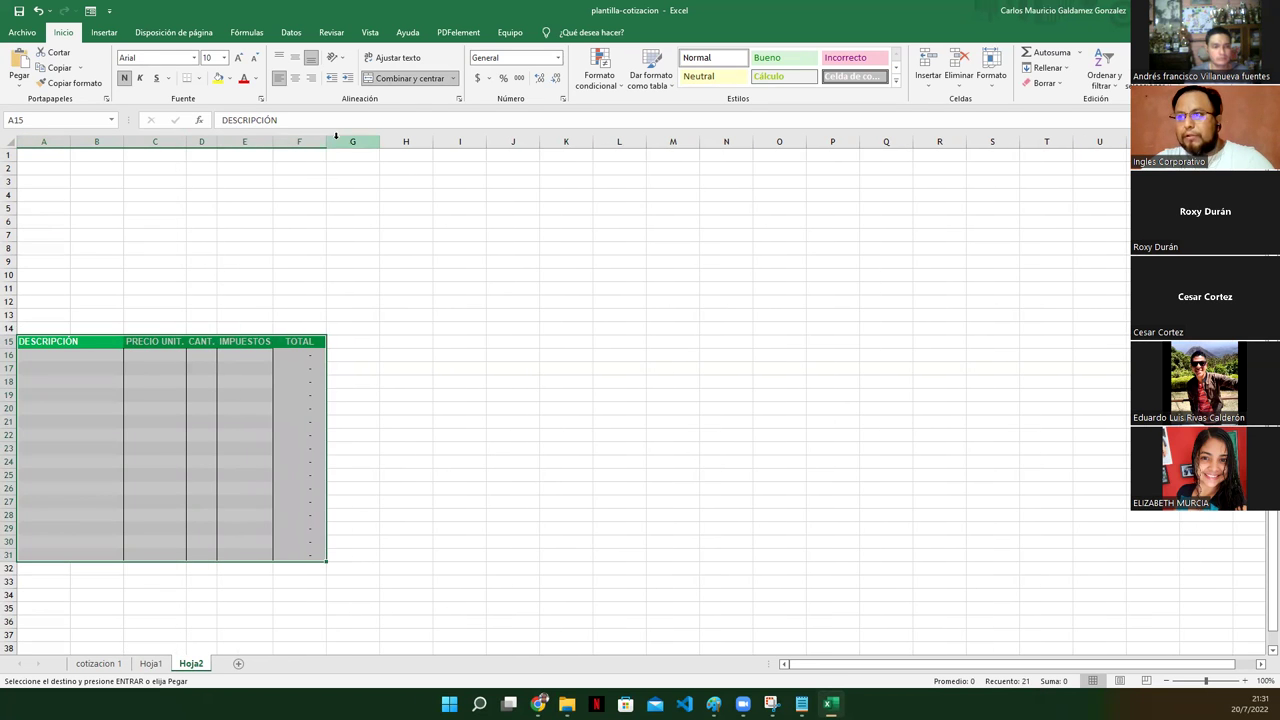
pyautogui.click(330, 152)
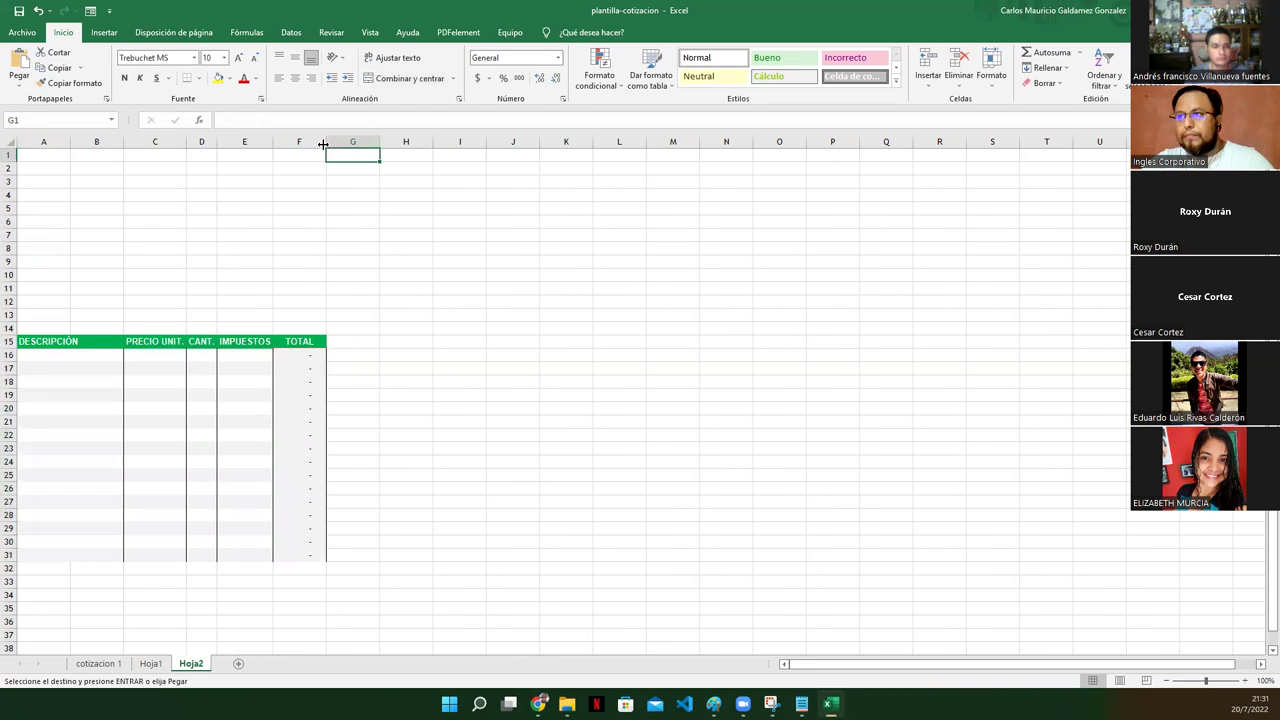
pyautogui.moveTo(304, 142); pyautogui.dragTo(333, 142)
pyautogui.click(287, 362)
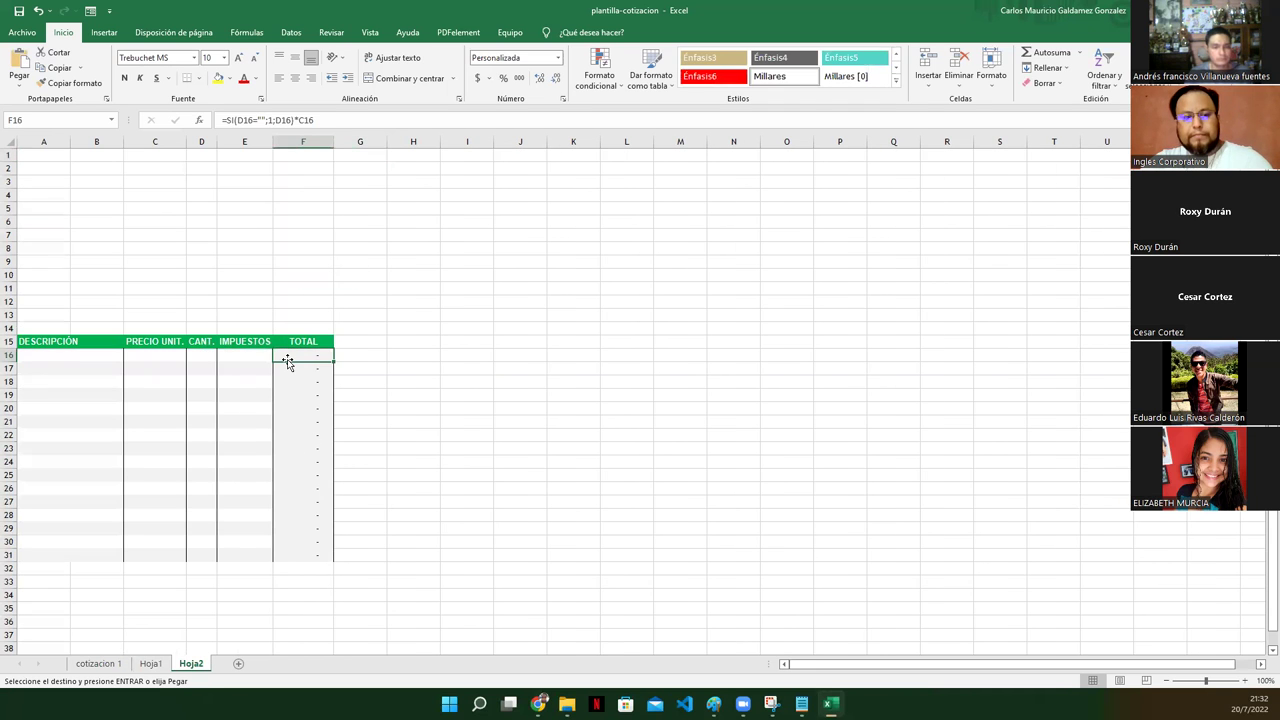
pyautogui.doubleClick(287, 360)
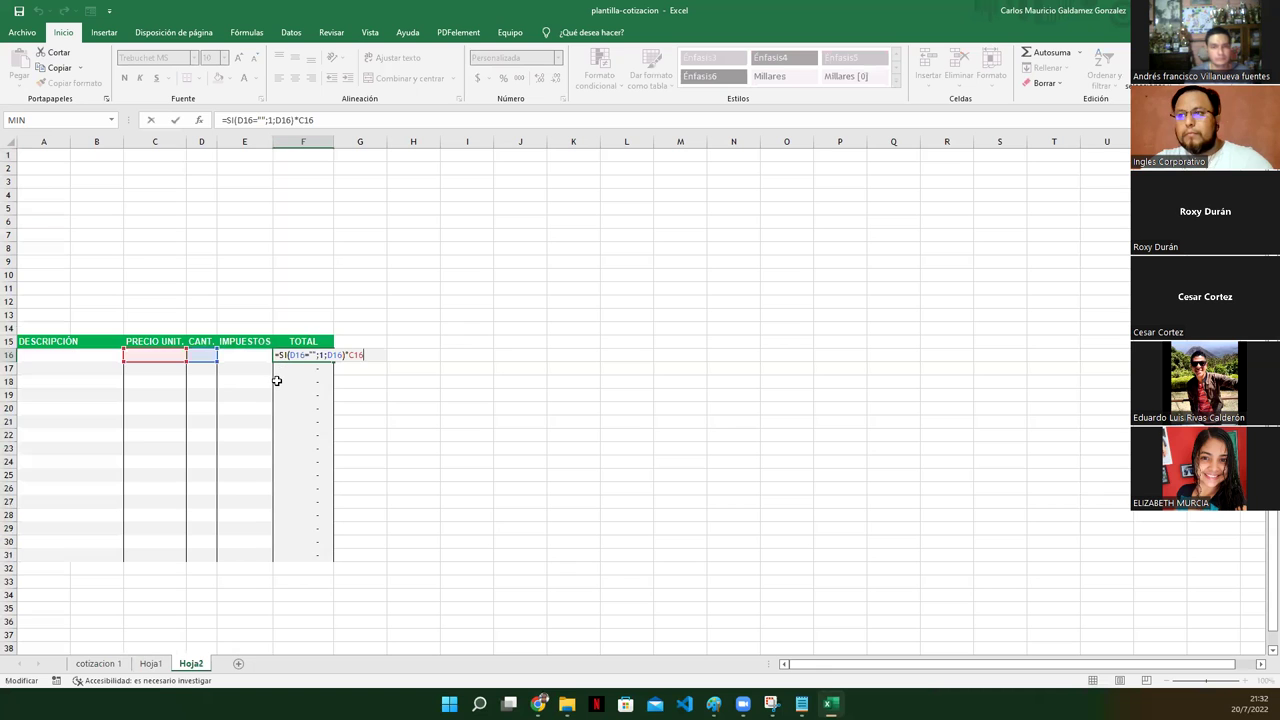
pyautogui.press('Escape')
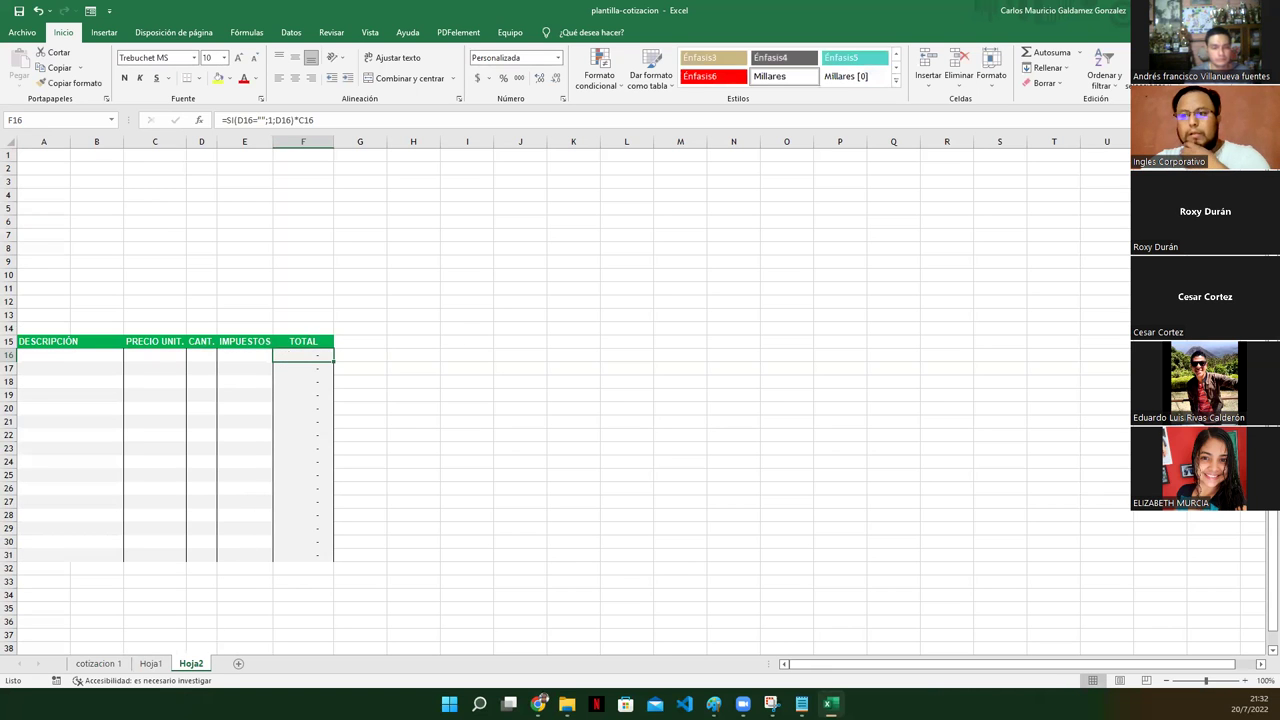
pyautogui.click(150, 664)
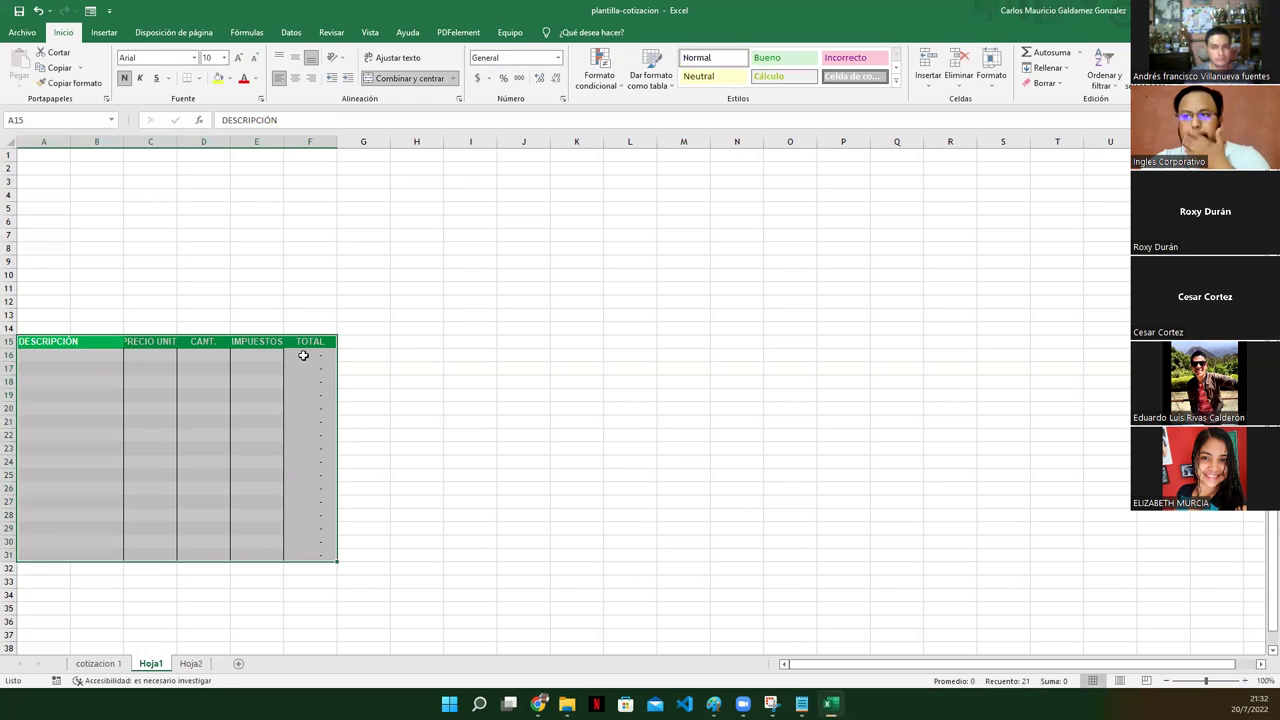
pyautogui.click(300, 354)
pyautogui.moveTo(337, 141); pyautogui.dragTo(351, 141)
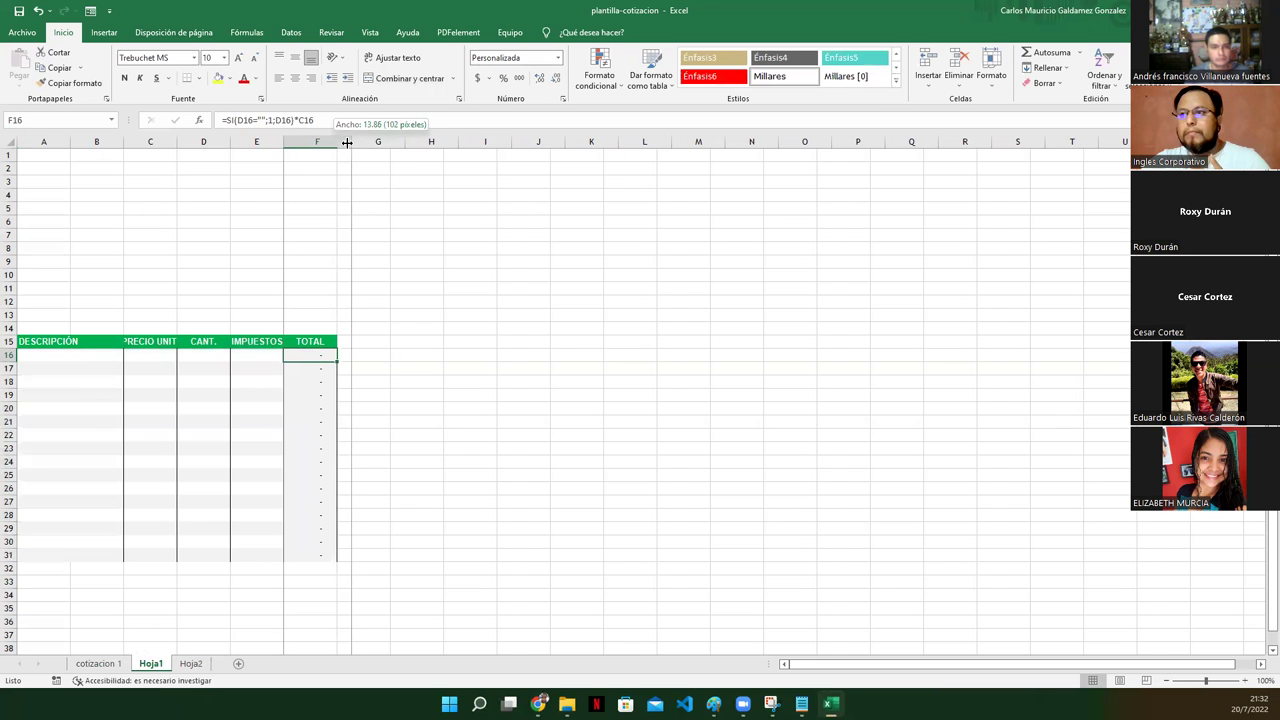
pyautogui.click(105, 664)
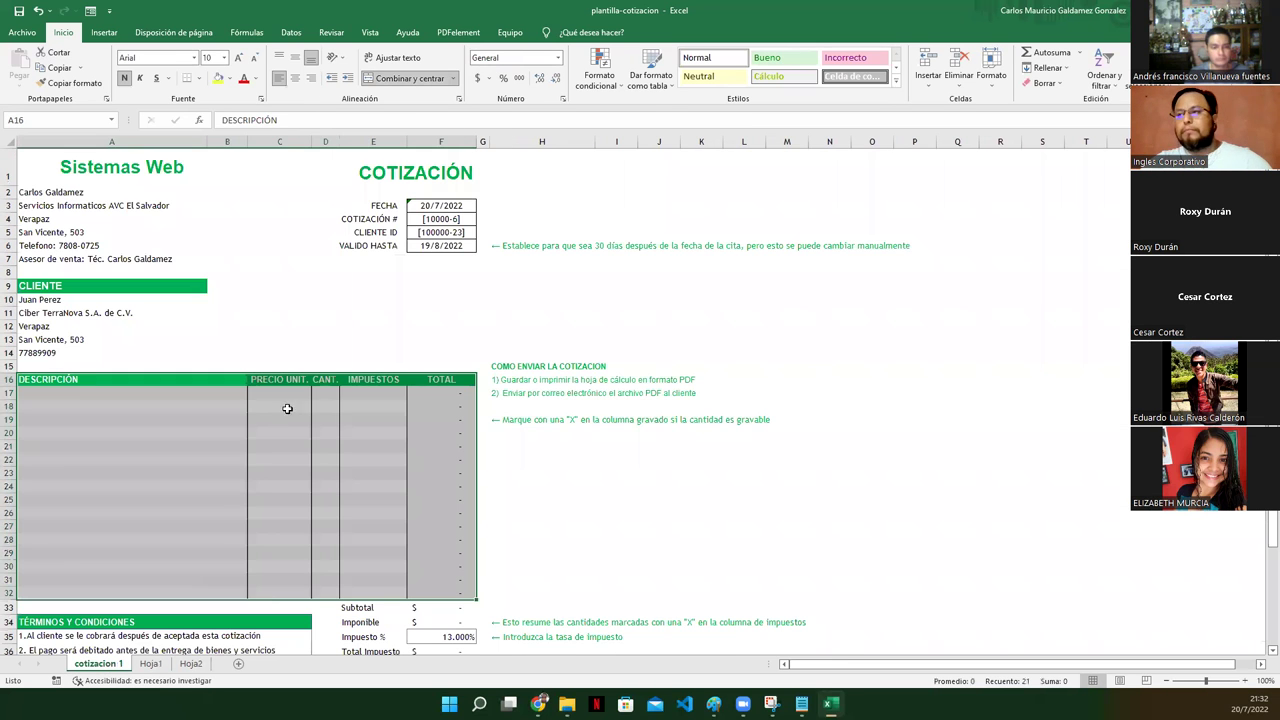
pyautogui.click(179, 259)
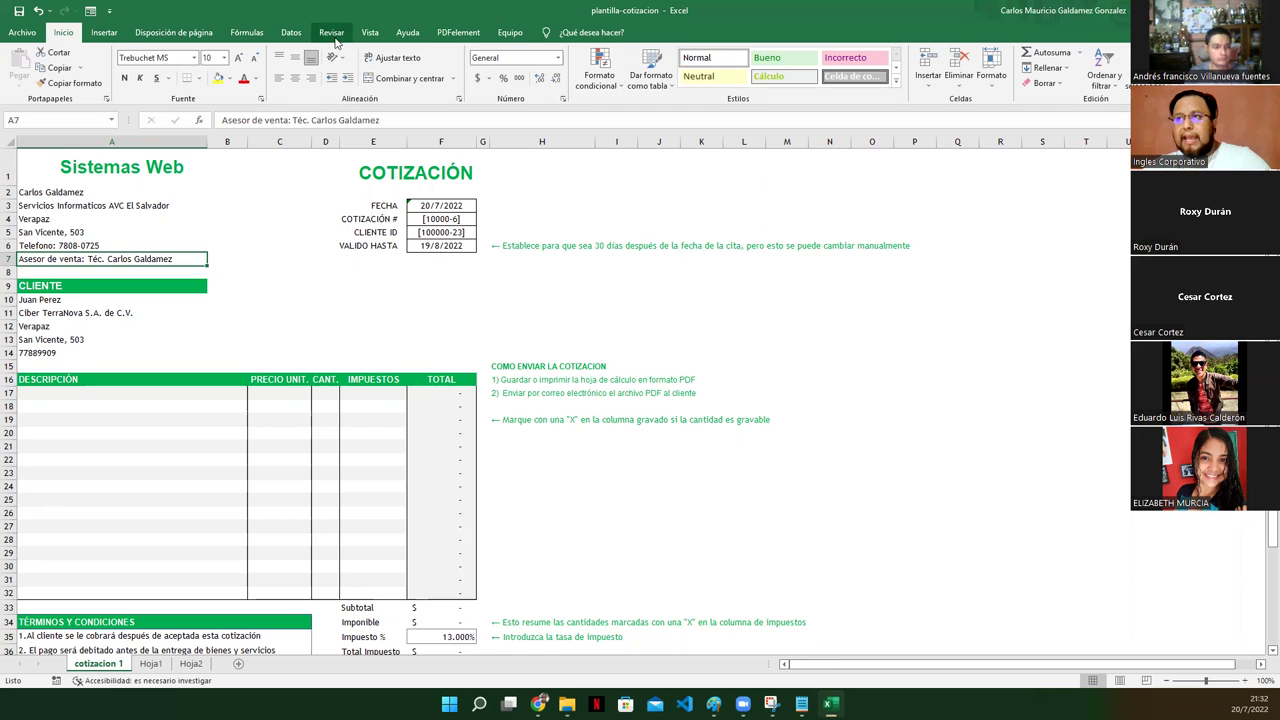
# - Open Revisar > Proteger hoja, then copy the first password from the Notepad list
pyautogui.click(332, 33)
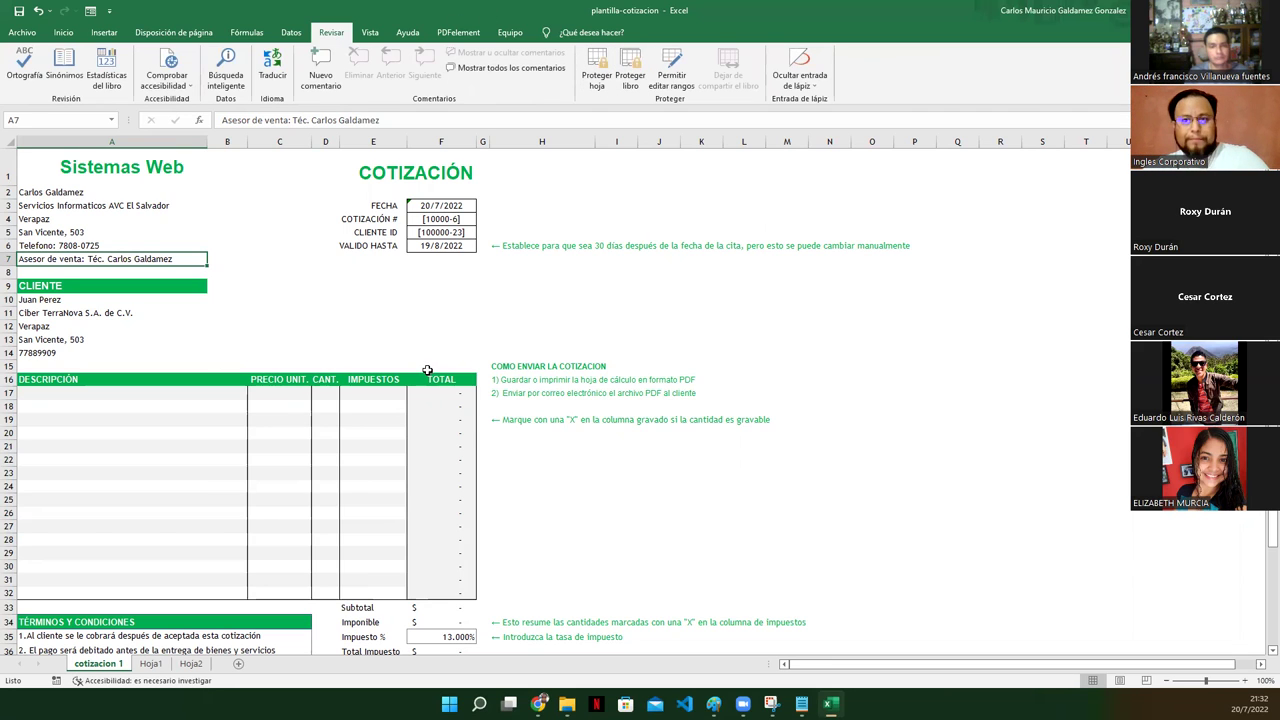
pyautogui.click(597, 80)
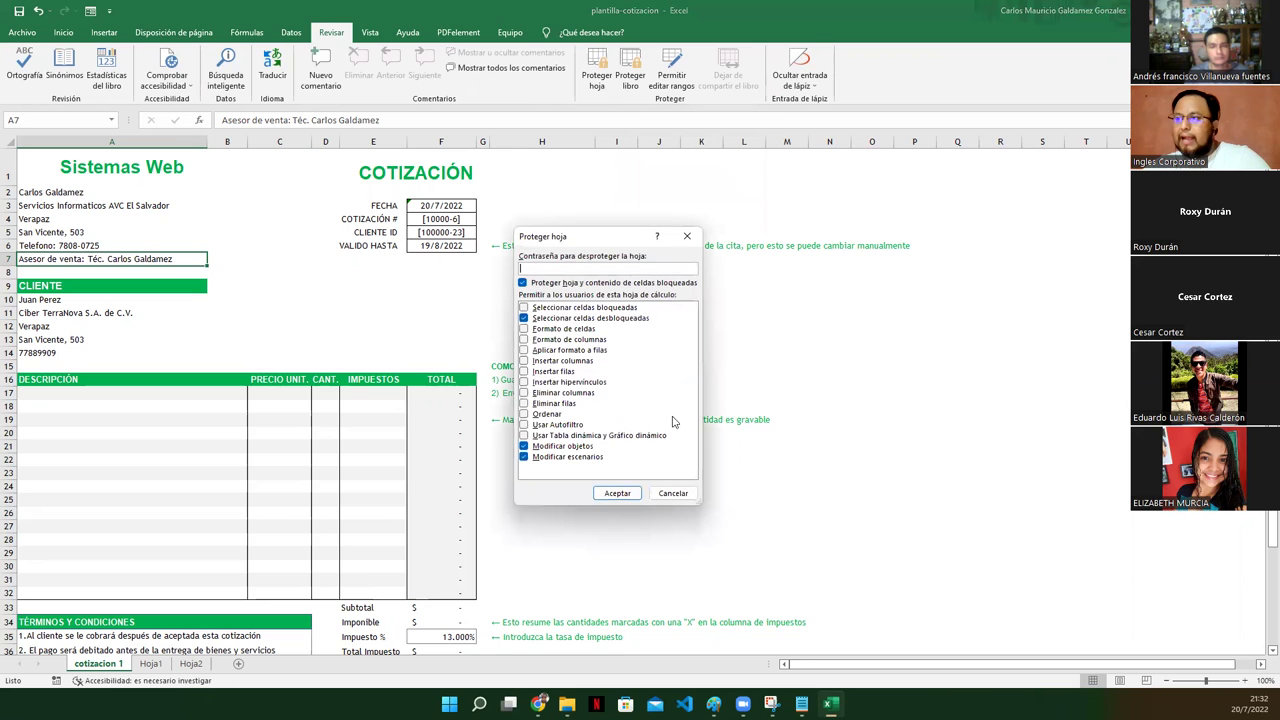
pyautogui.click(801, 704)
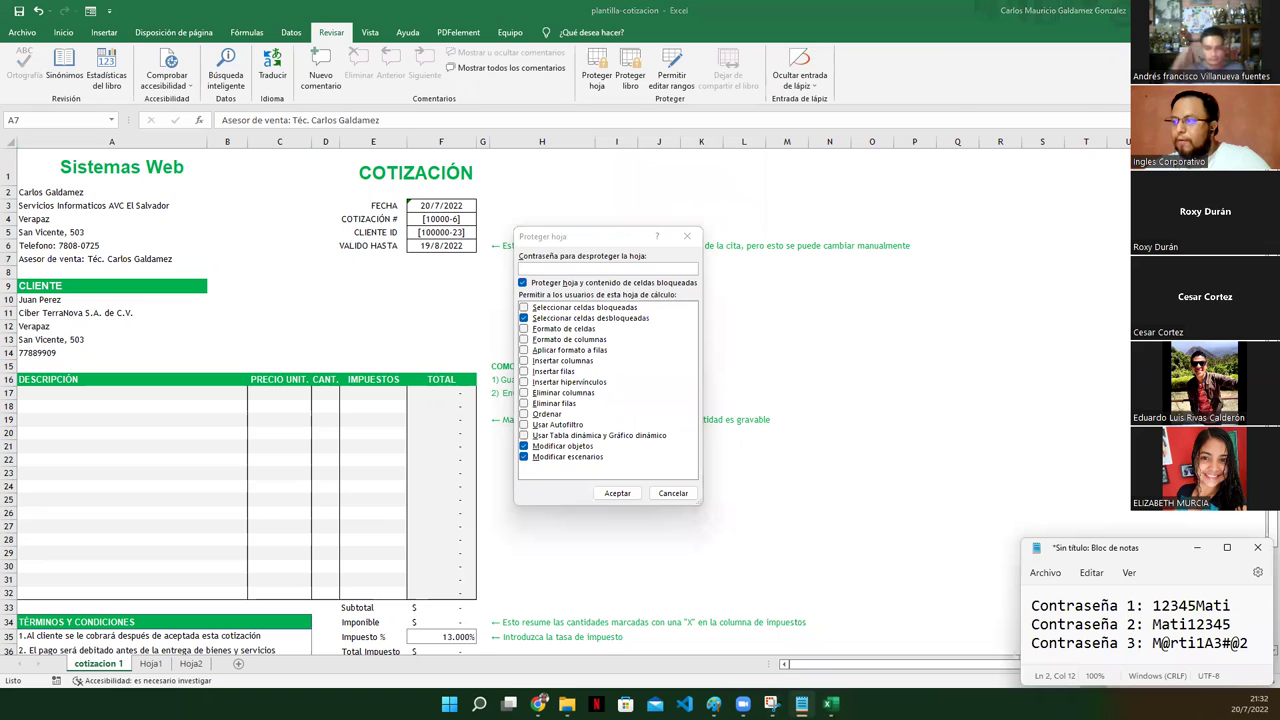
pyautogui.moveTo(1153, 605); pyautogui.dragTo(1236, 601)
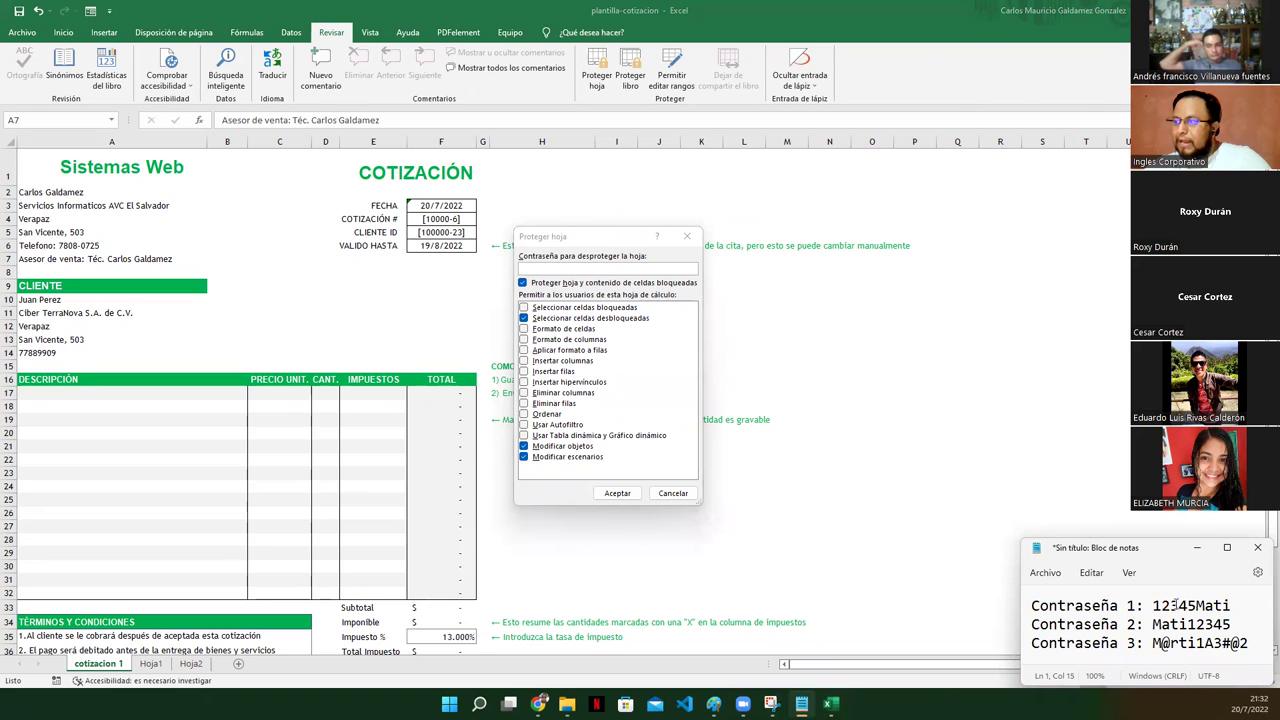
pyautogui.rightClick(1198, 608)
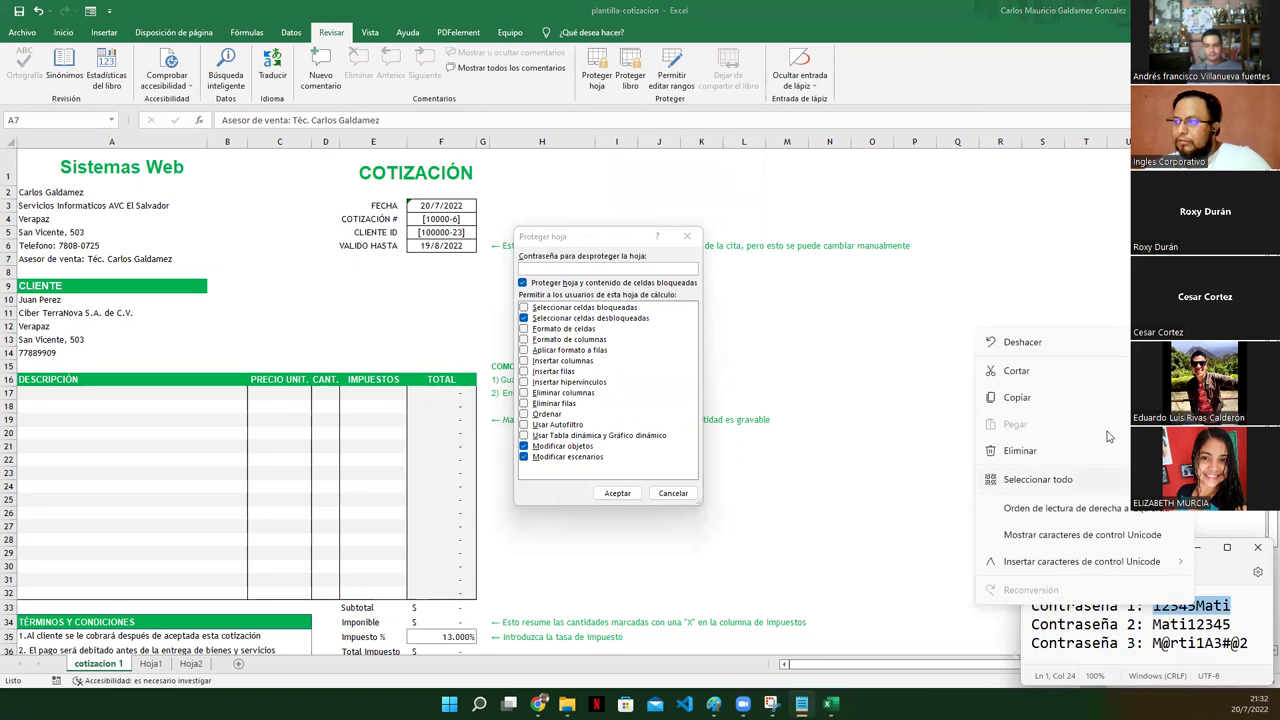
pyautogui.click(1049, 396)
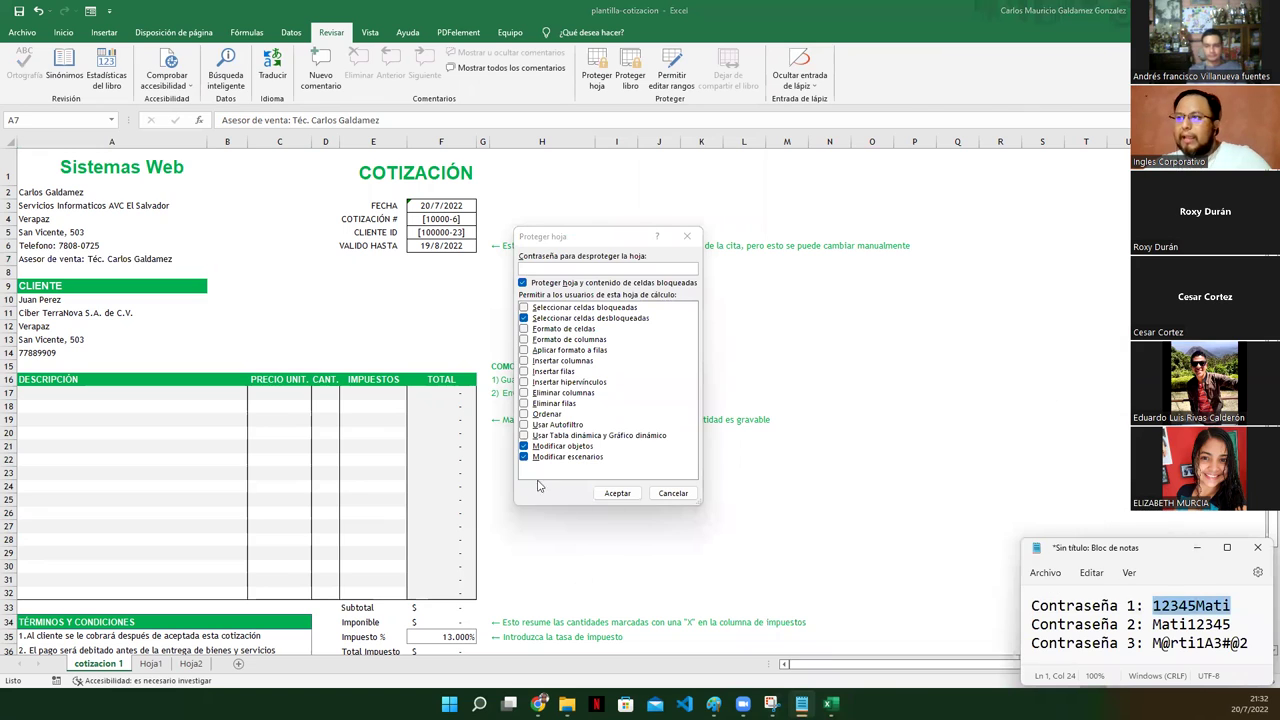
# - Disallow Modificar objetos; allow selecting locked cells, inserting rows/columns, and formatting cells, rows, columns
pyautogui.click(523, 445)
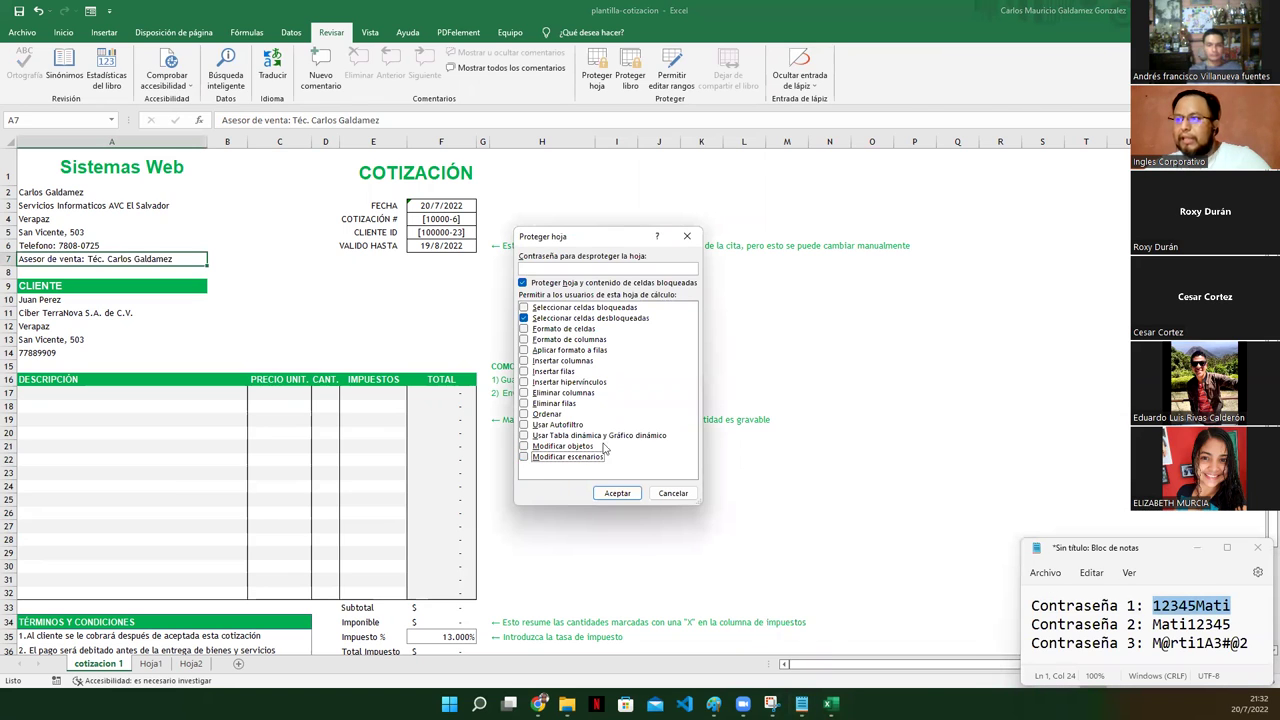
pyautogui.click(537, 307)
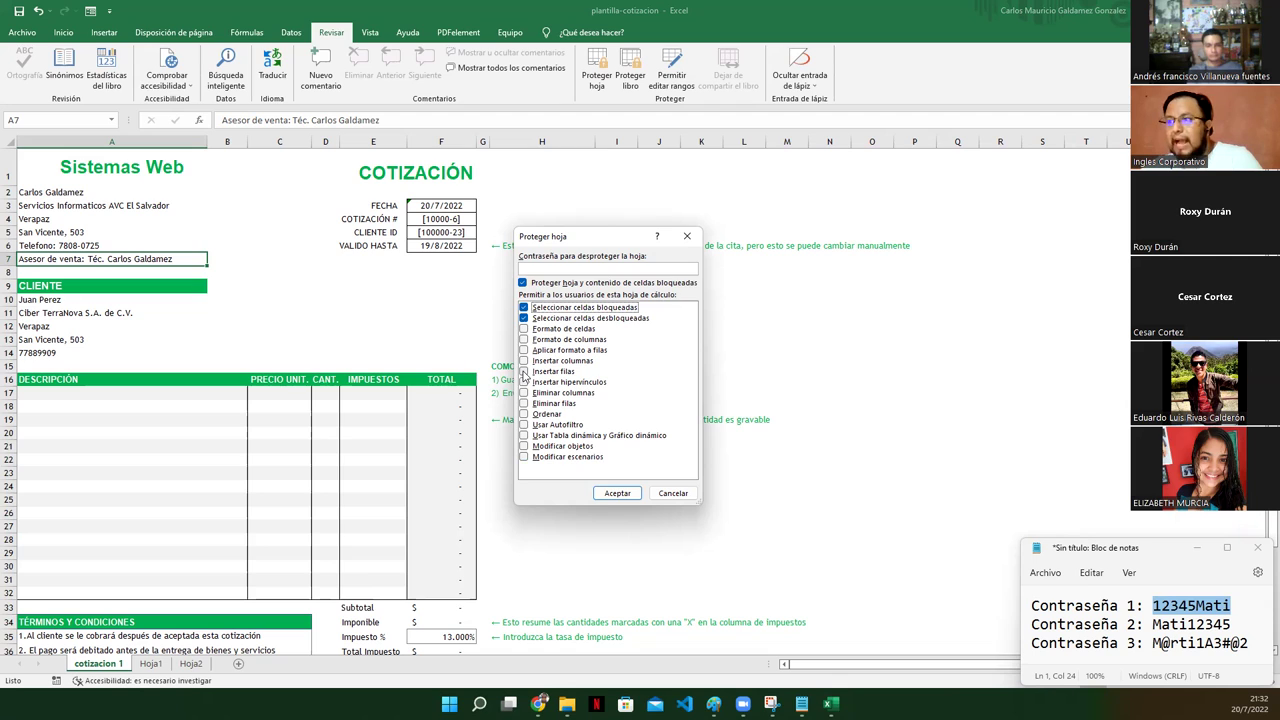
pyautogui.click(523, 372)
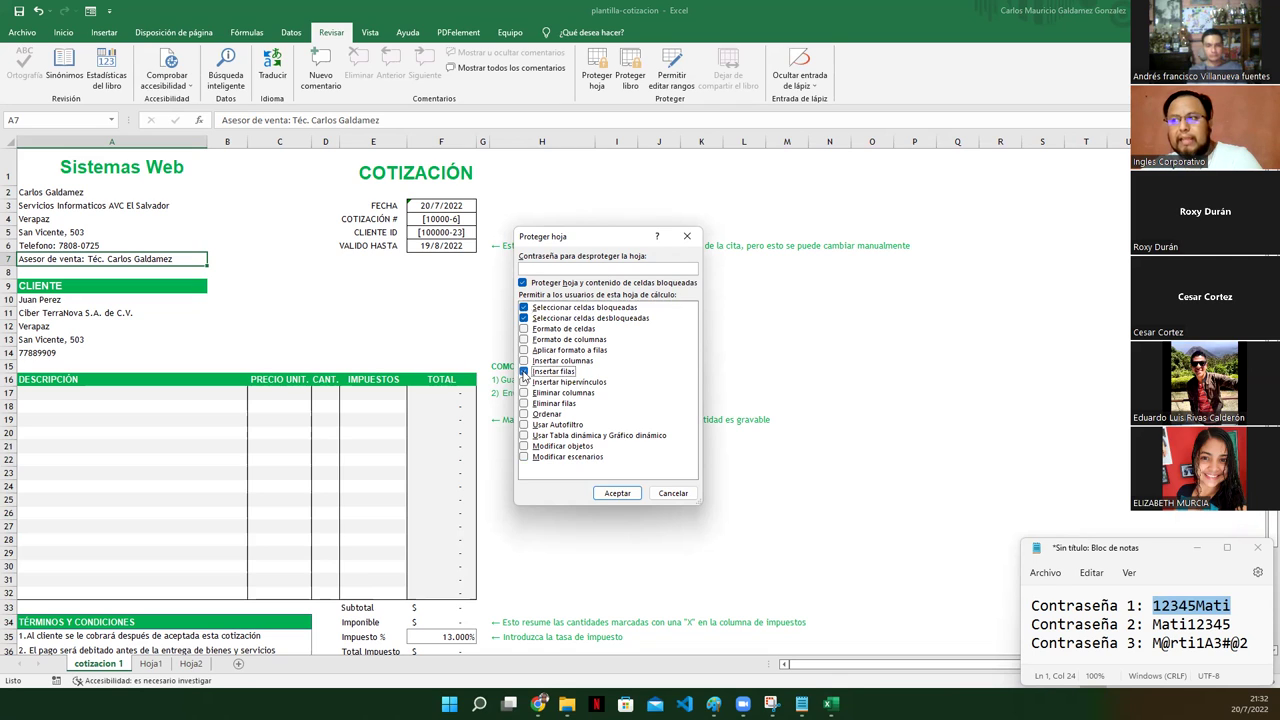
pyautogui.click(522, 361)
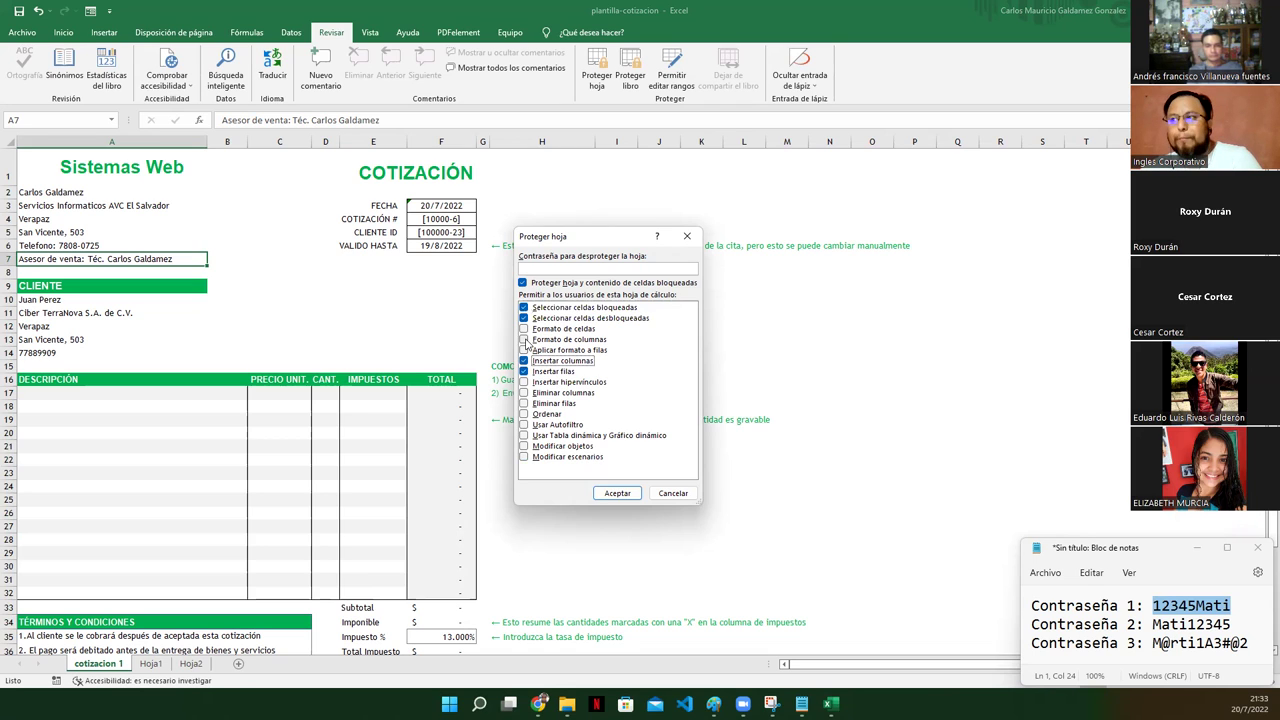
pyautogui.click(523, 350)
pyautogui.click(523, 339)
pyautogui.click(523, 328)
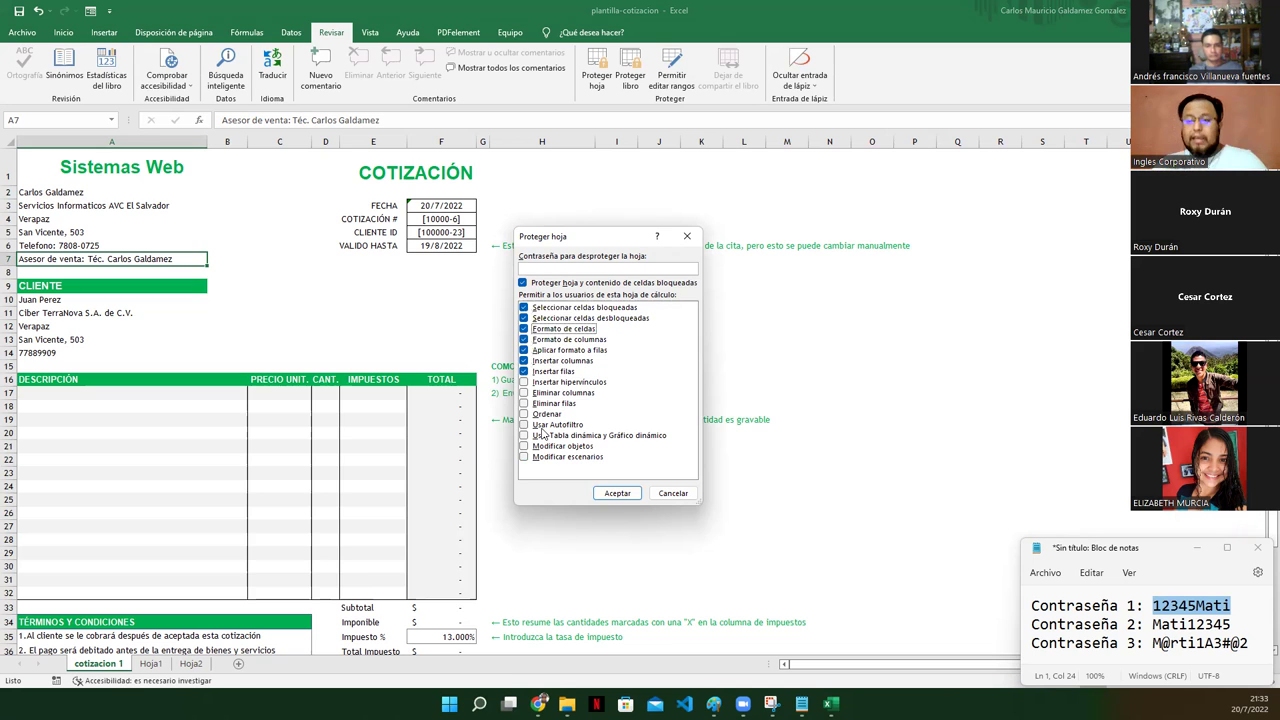
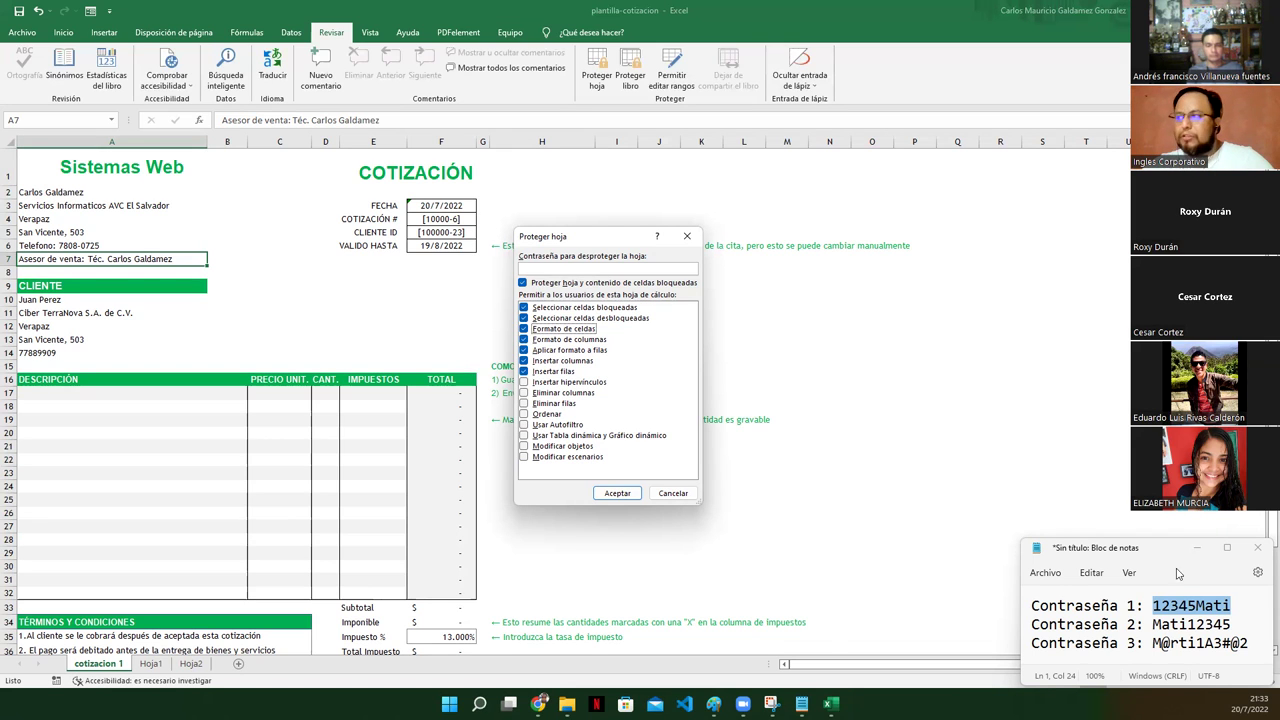
# - Protect the cotizacion 1 sheet with the password copied from Notepad, then confirm the password
pyautogui.rightClick(1176, 620)
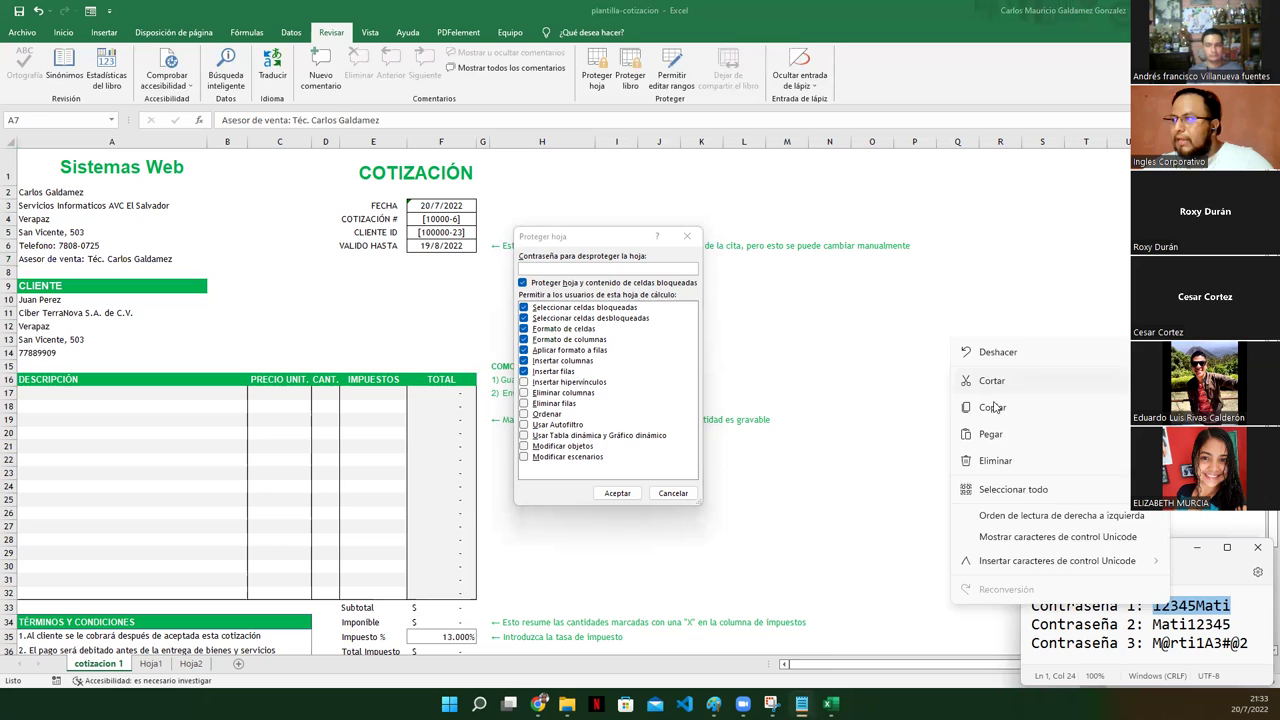
pyautogui.click(880, 378)
pyautogui.click(621, 278)
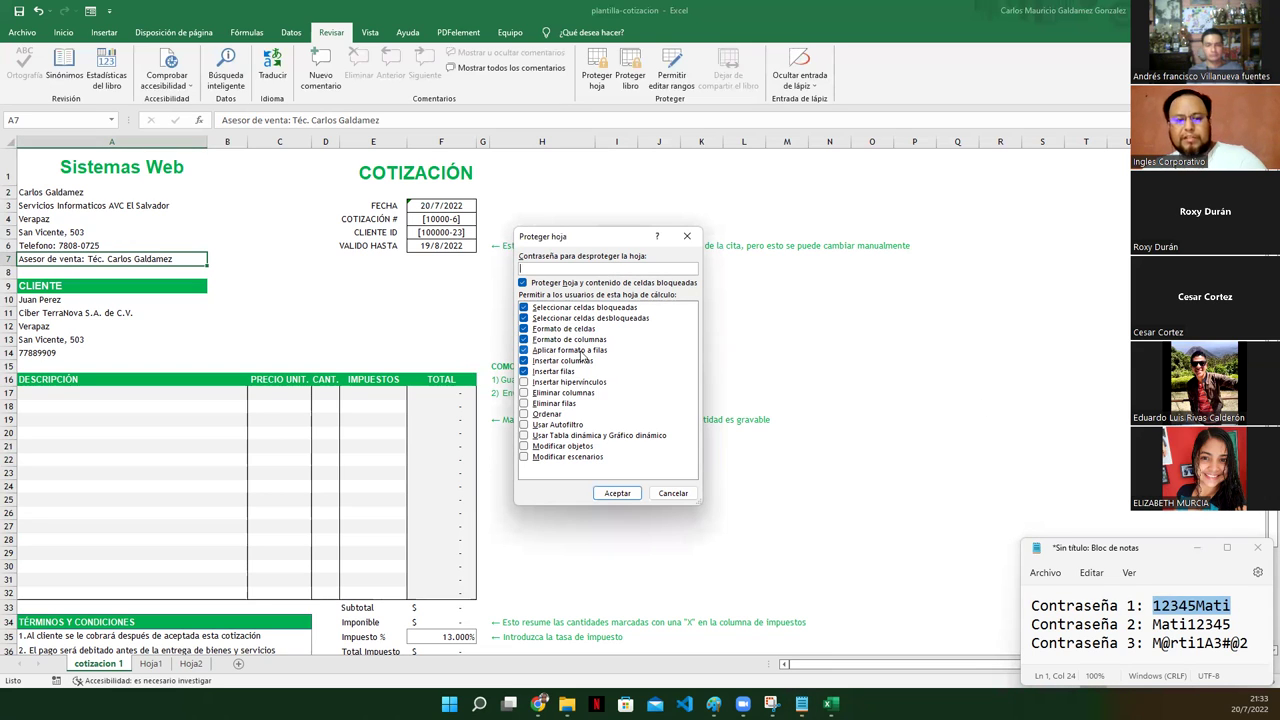
pyautogui.hotkey('ctrl', 'v')
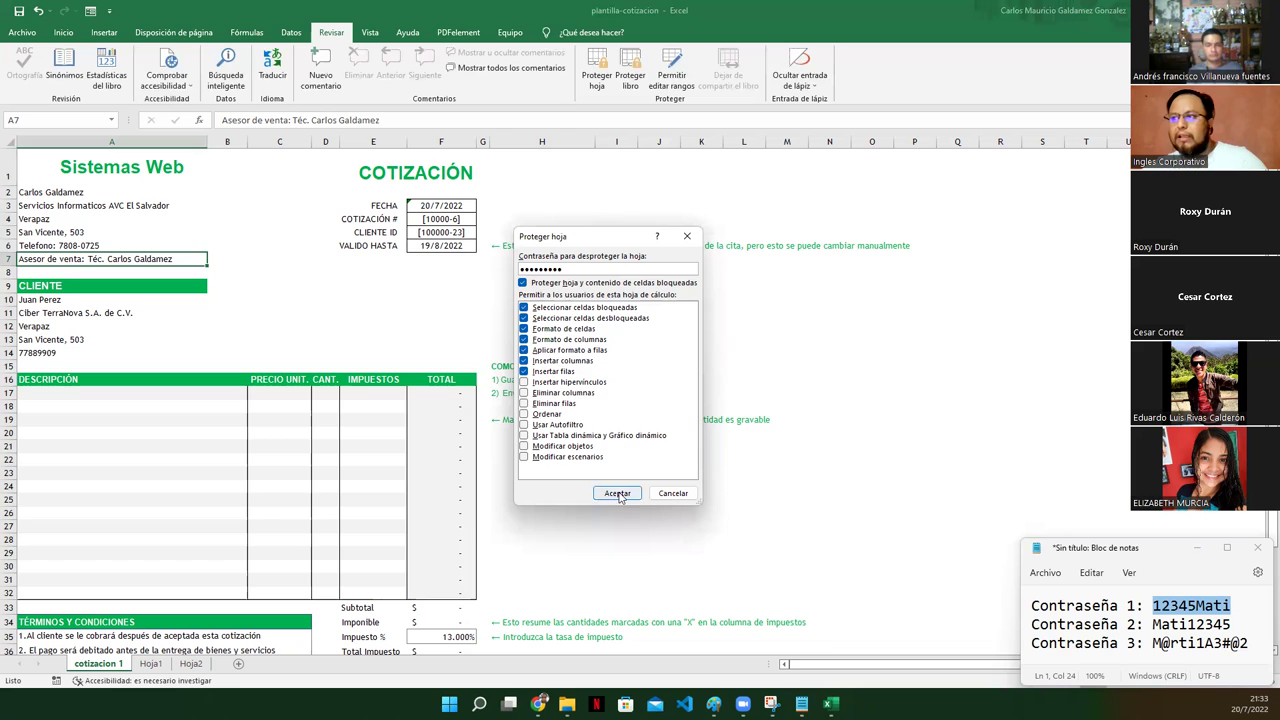
pyautogui.click(618, 494)
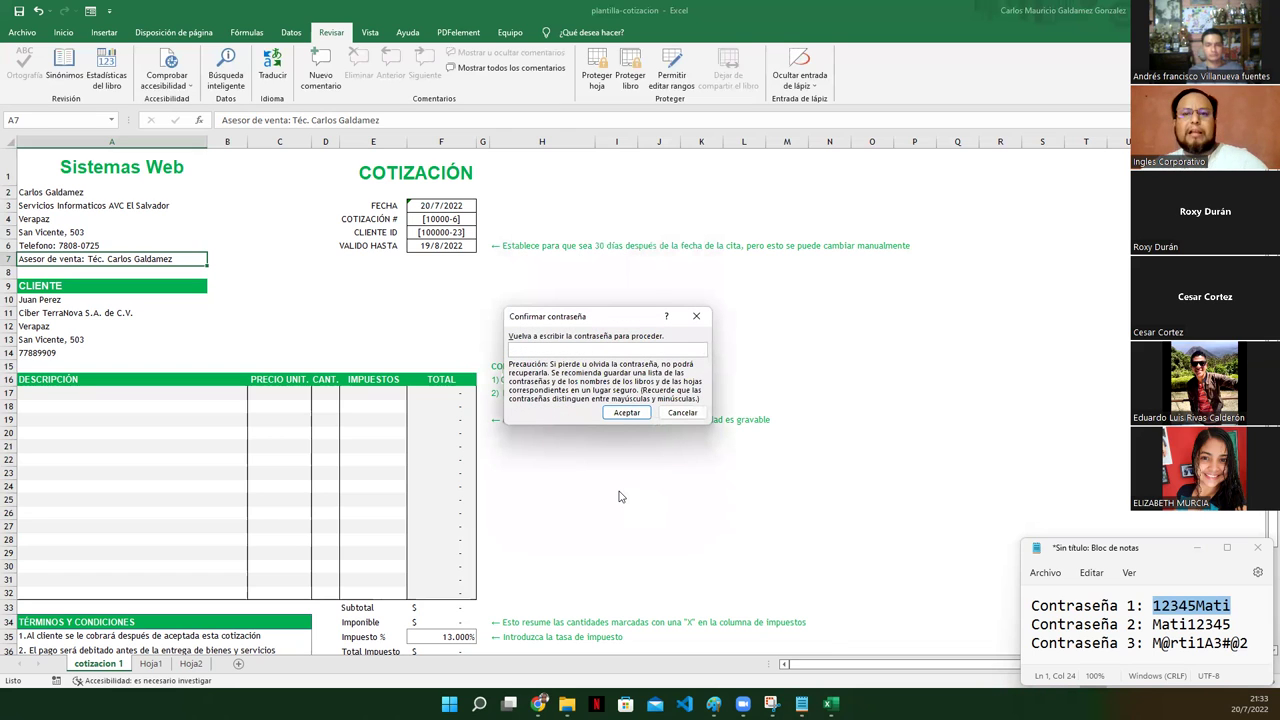
pyautogui.hotkey('ctrl', 'v')
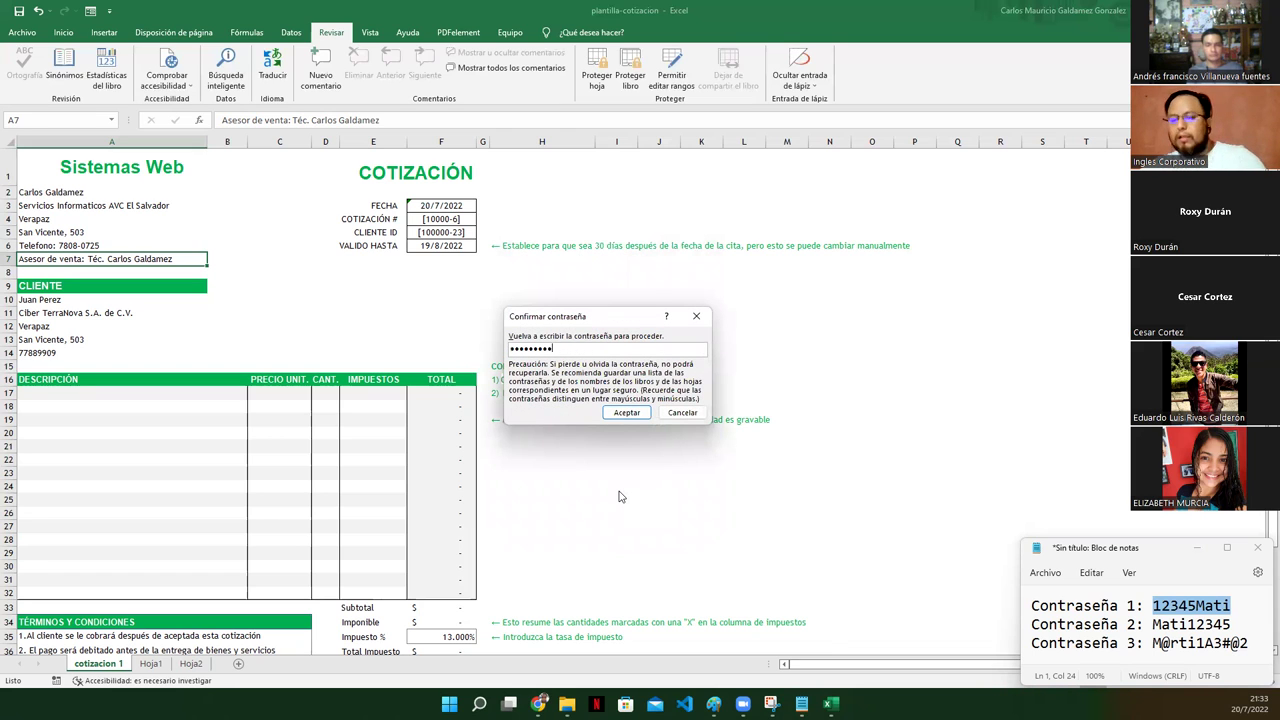
pyautogui.press('Return')
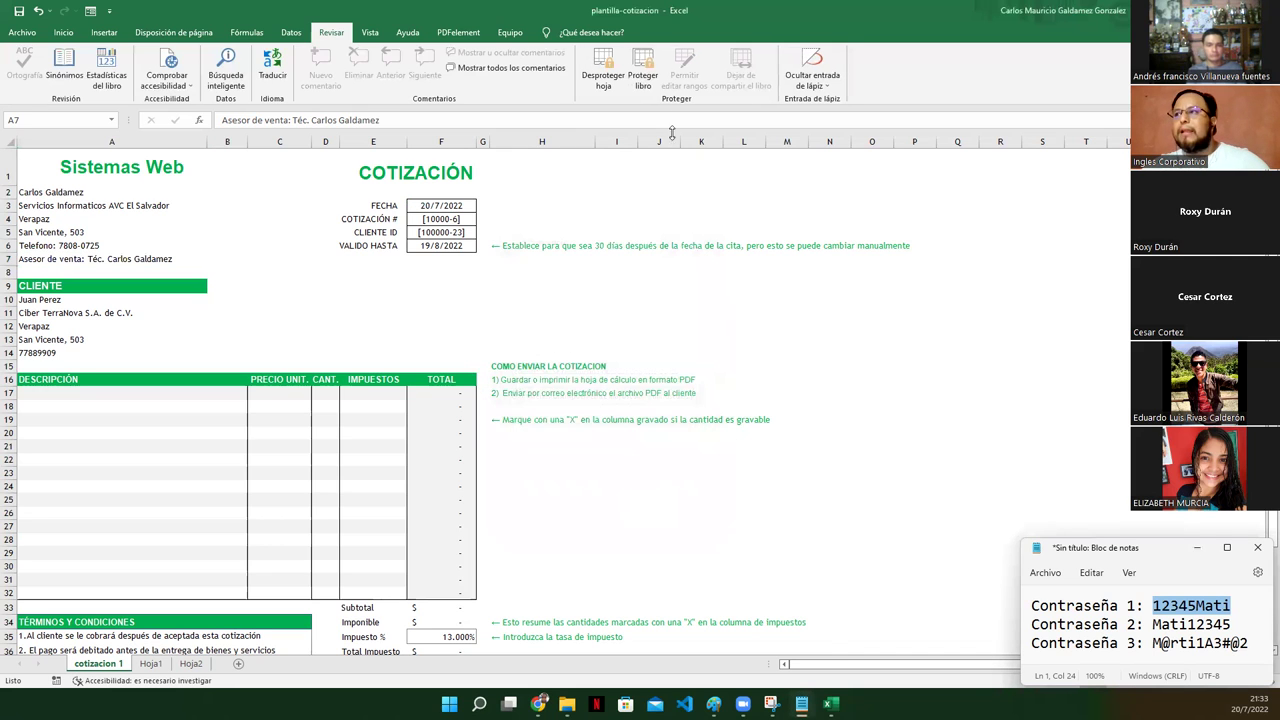
pyautogui.click(605, 84)
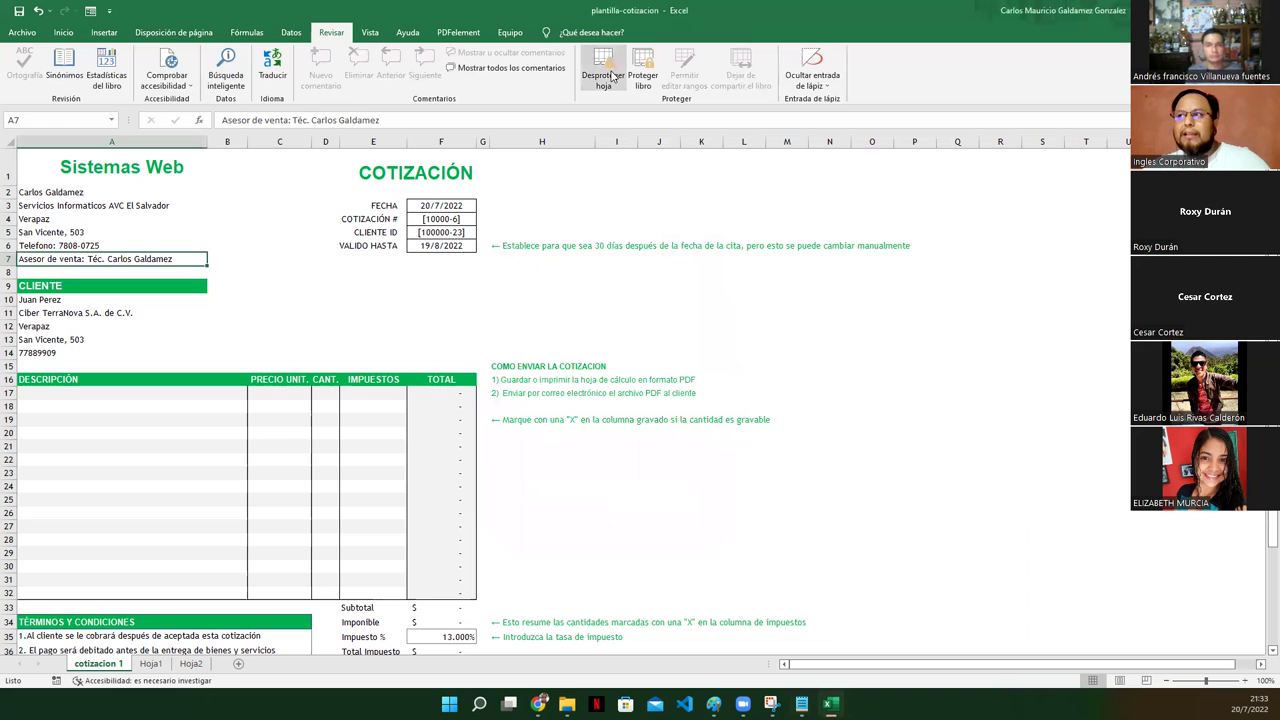
pyautogui.click(565, 392)
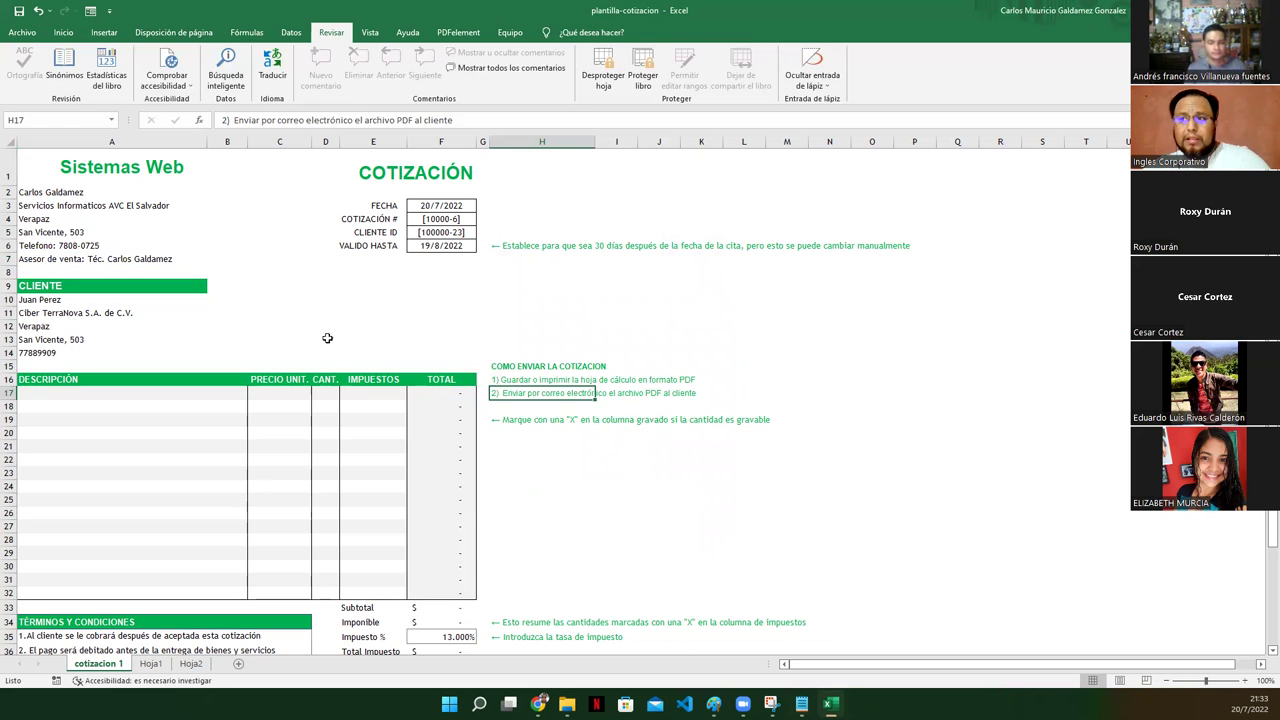
pyautogui.click(279, 327)
pyautogui.moveTo(120, 392); pyautogui.dragTo(250, 245)
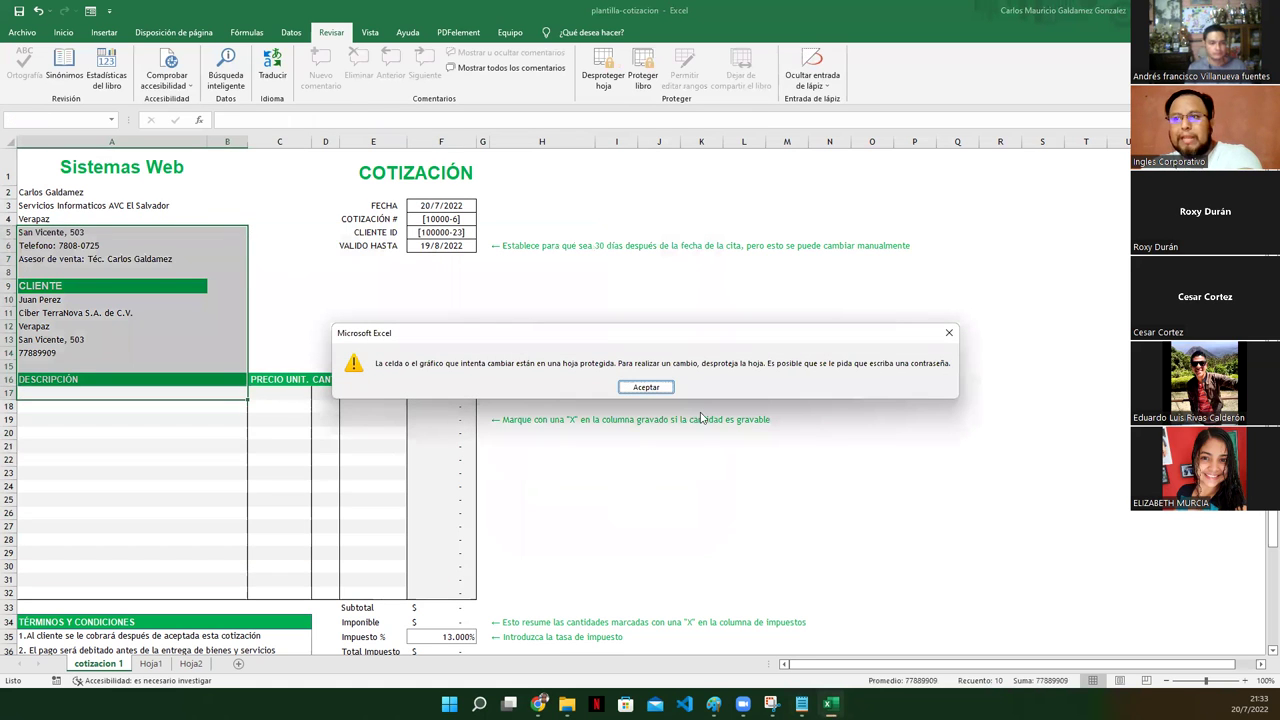
pyautogui.click(646, 387)
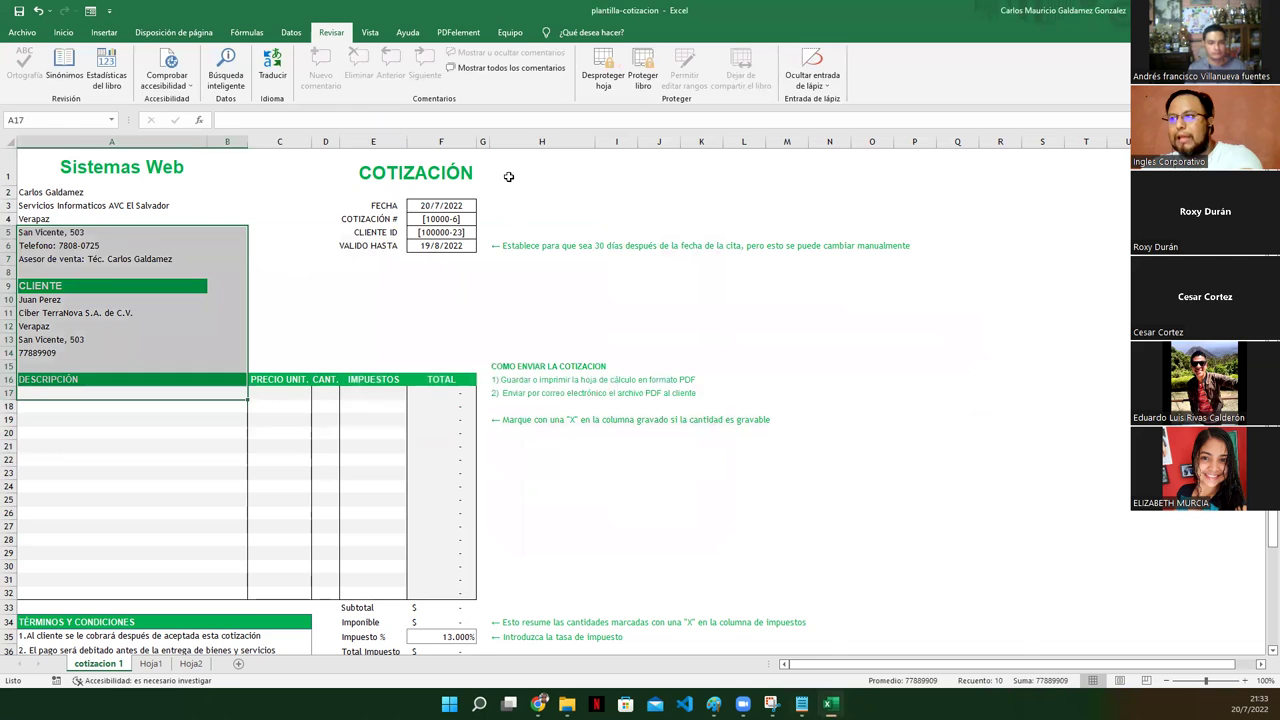
pyautogui.moveTo(515, 172); pyautogui.dragTo(533, 595)
pyautogui.click(644, 385)
pyautogui.click(517, 142)
pyautogui.rightClick(519, 144)
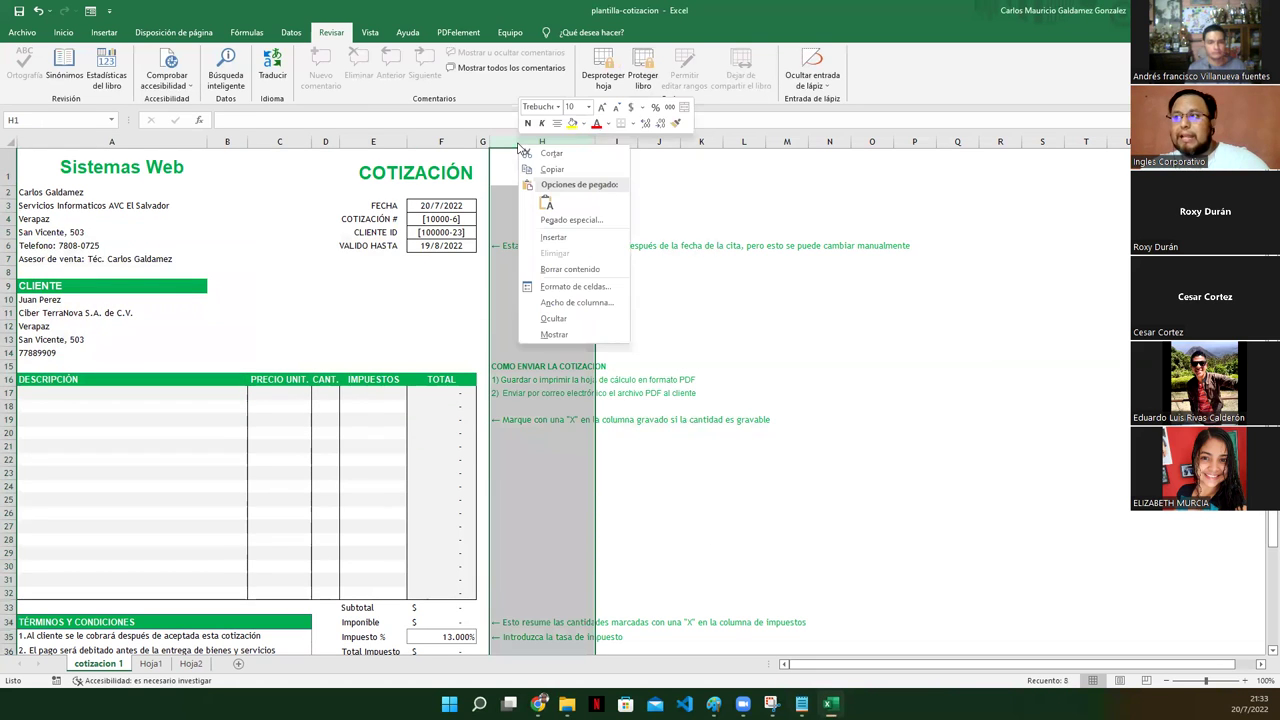
pyautogui.click(569, 268)
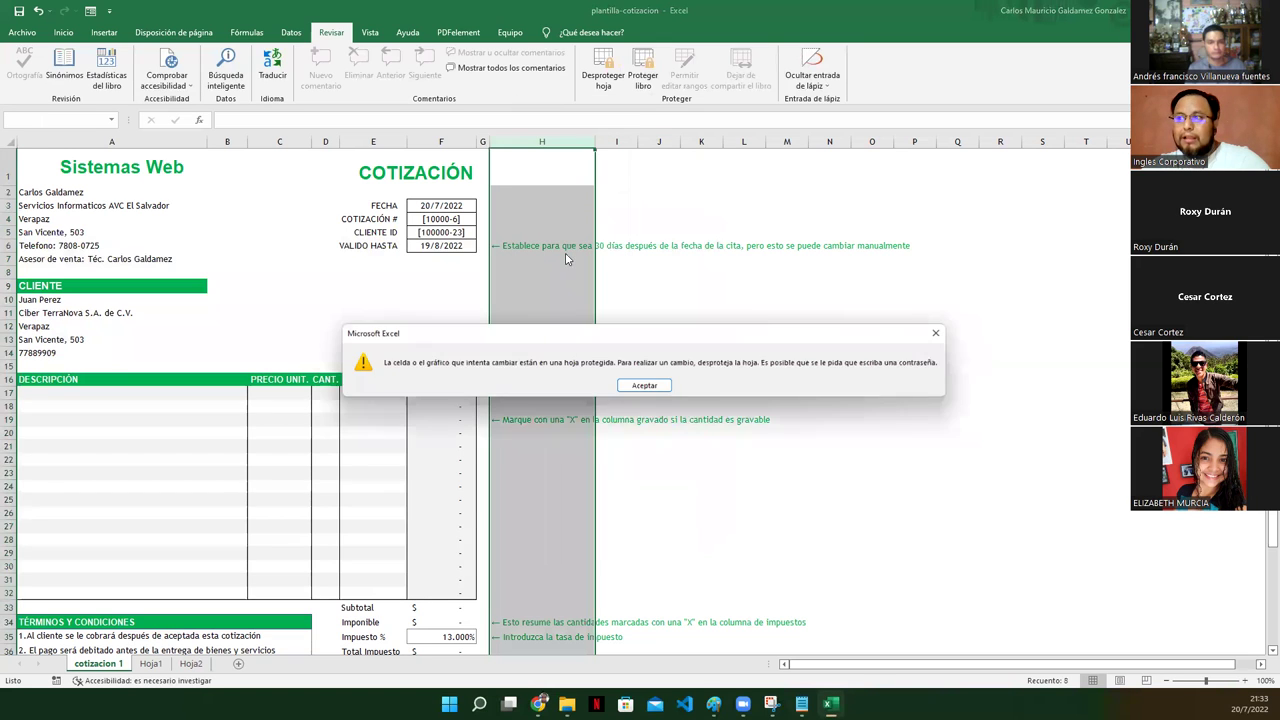
pyautogui.click(646, 387)
pyautogui.rightClick(541, 143)
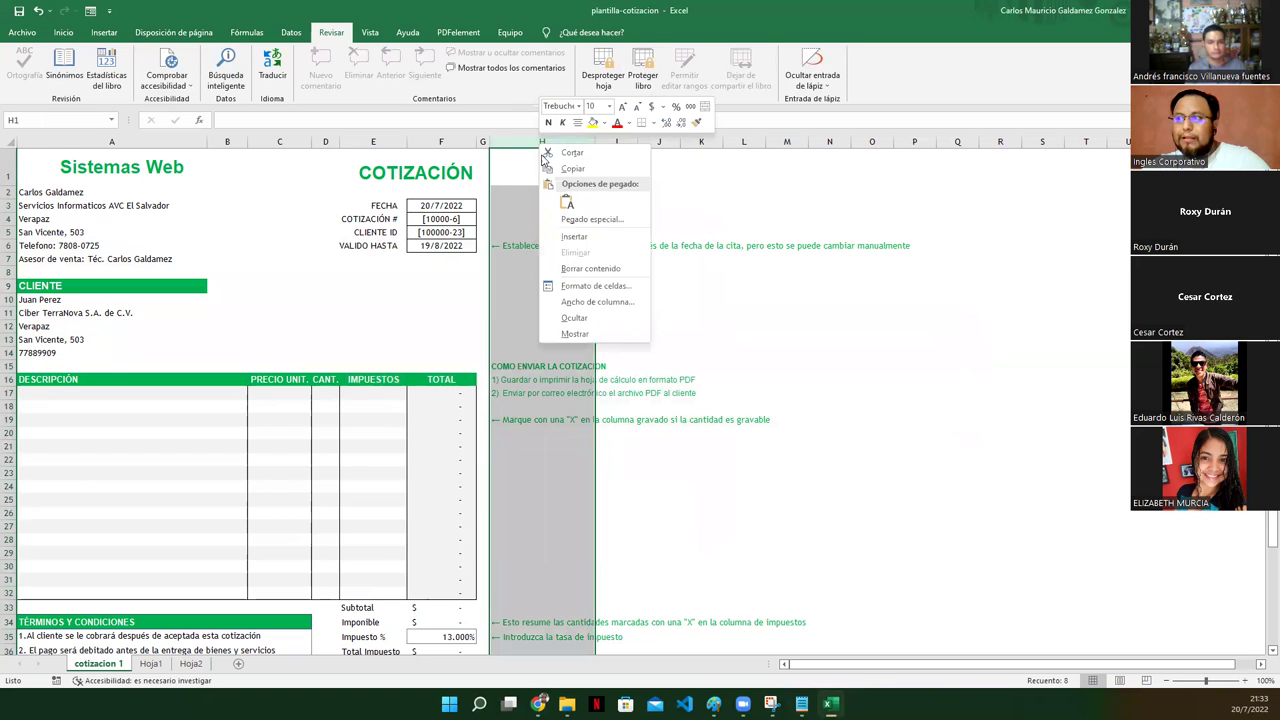
pyautogui.rightClick(9, 272)
pyautogui.click(9, 275)
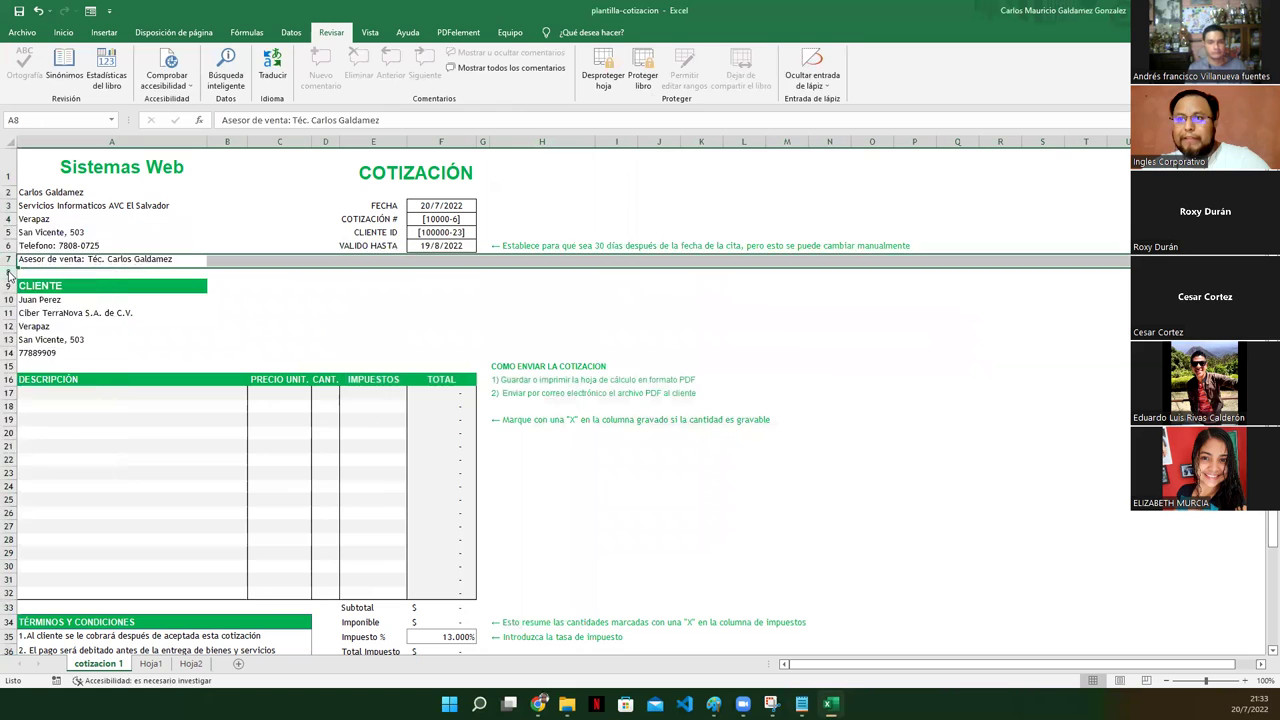
pyautogui.rightClick(9, 277)
pyautogui.click(42, 396)
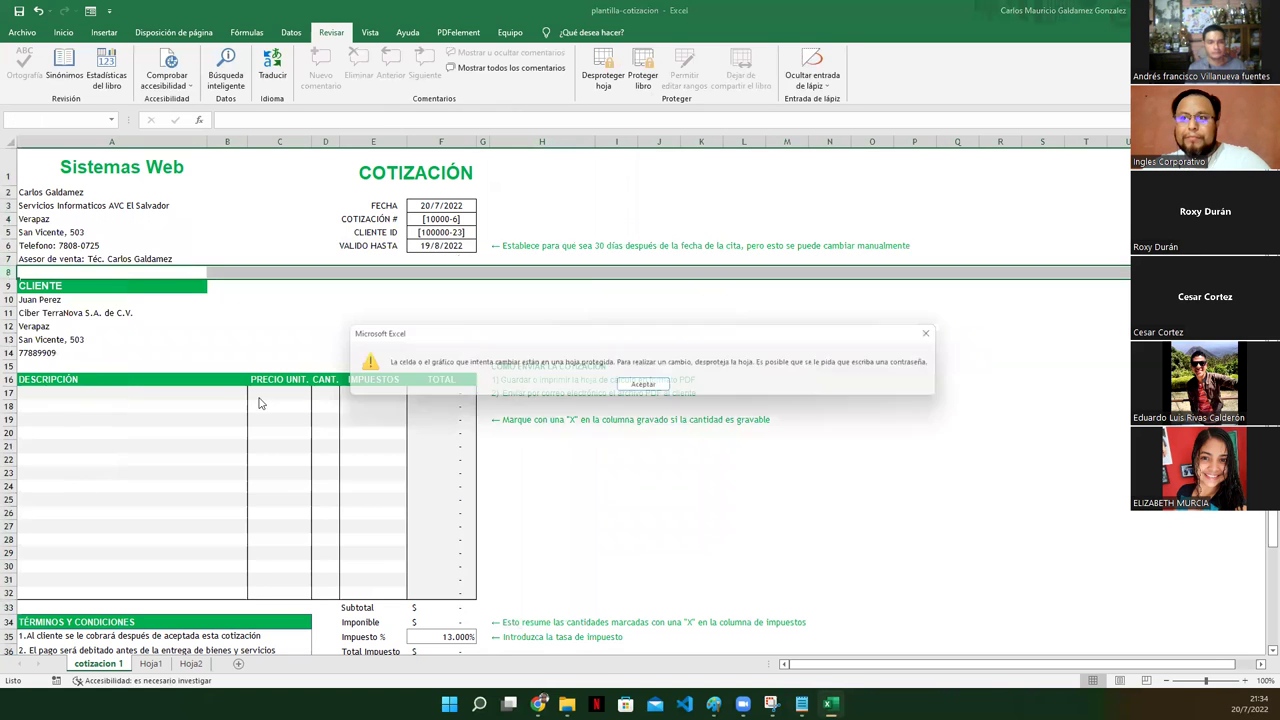
pyautogui.click(647, 388)
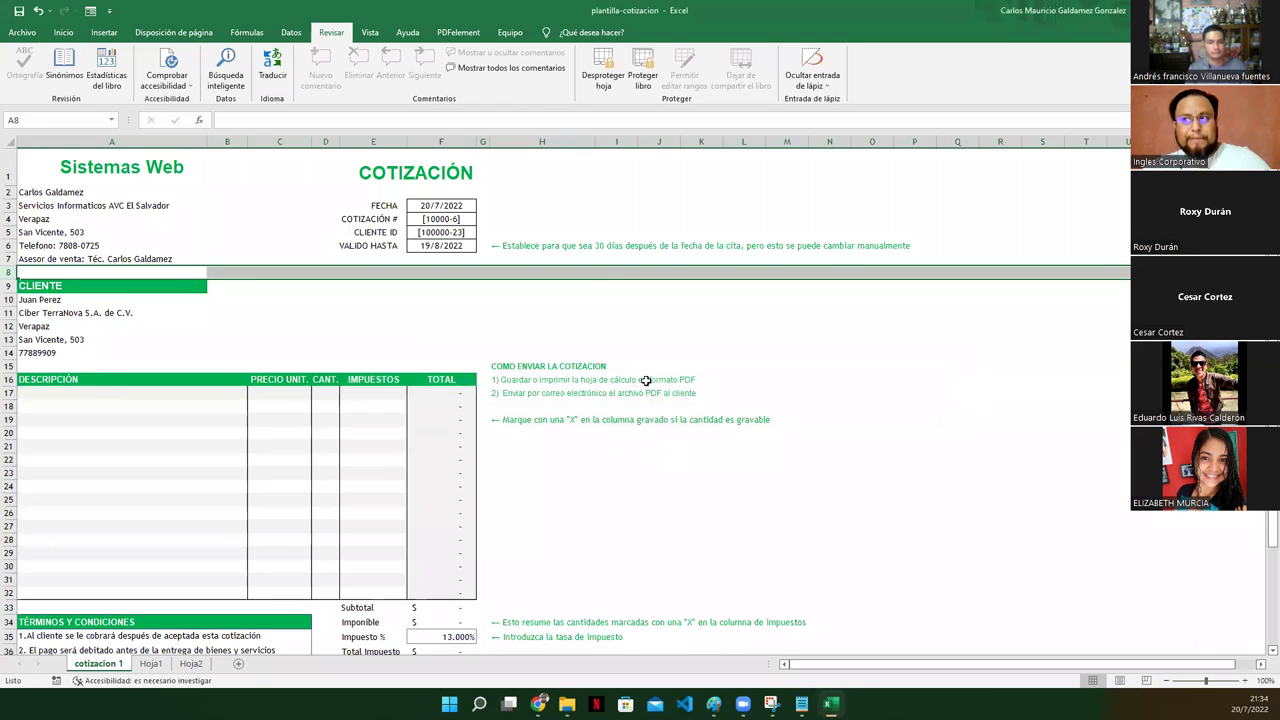
pyautogui.moveTo(77, 191); pyautogui.dragTo(77, 258)
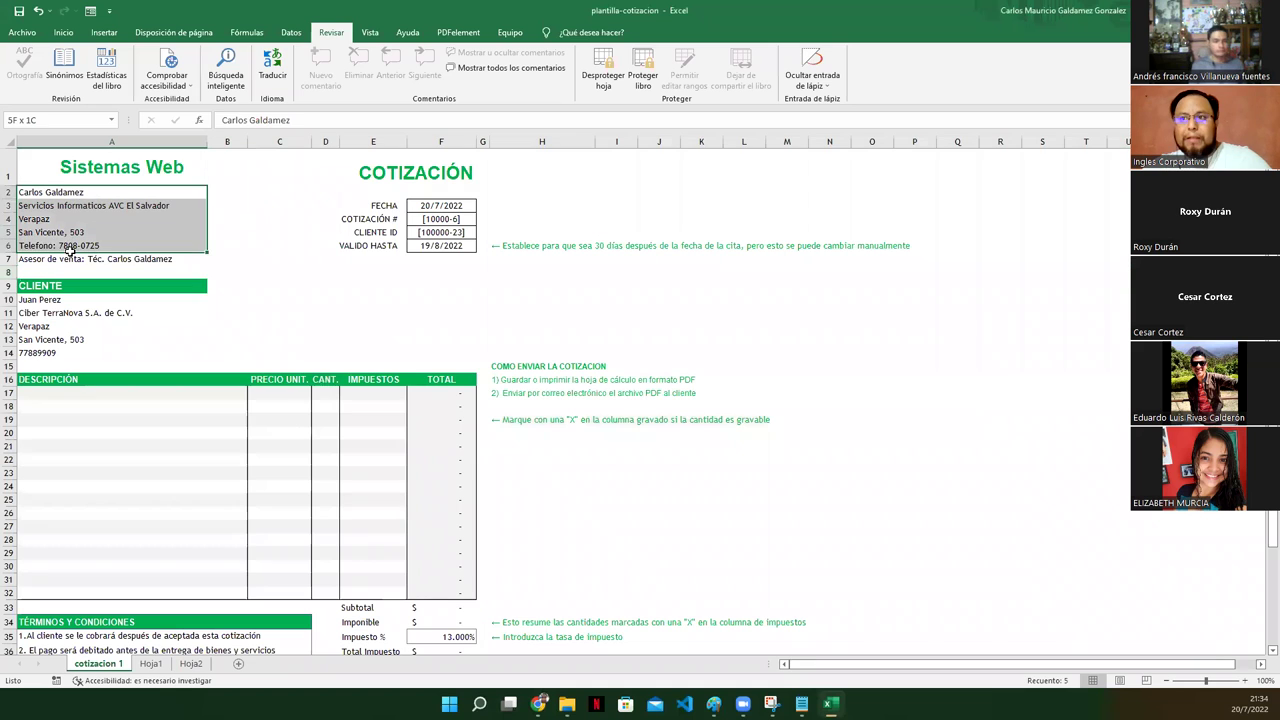
pyautogui.click(63, 32)
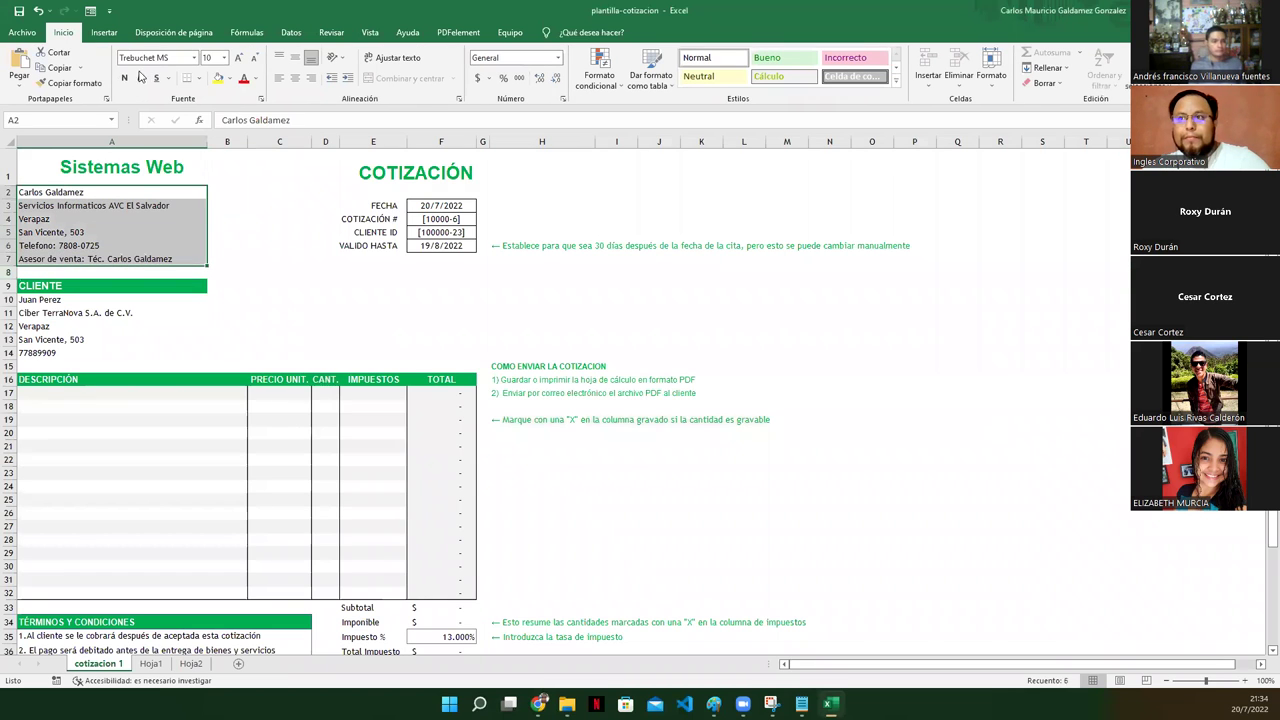
pyautogui.click(123, 79)
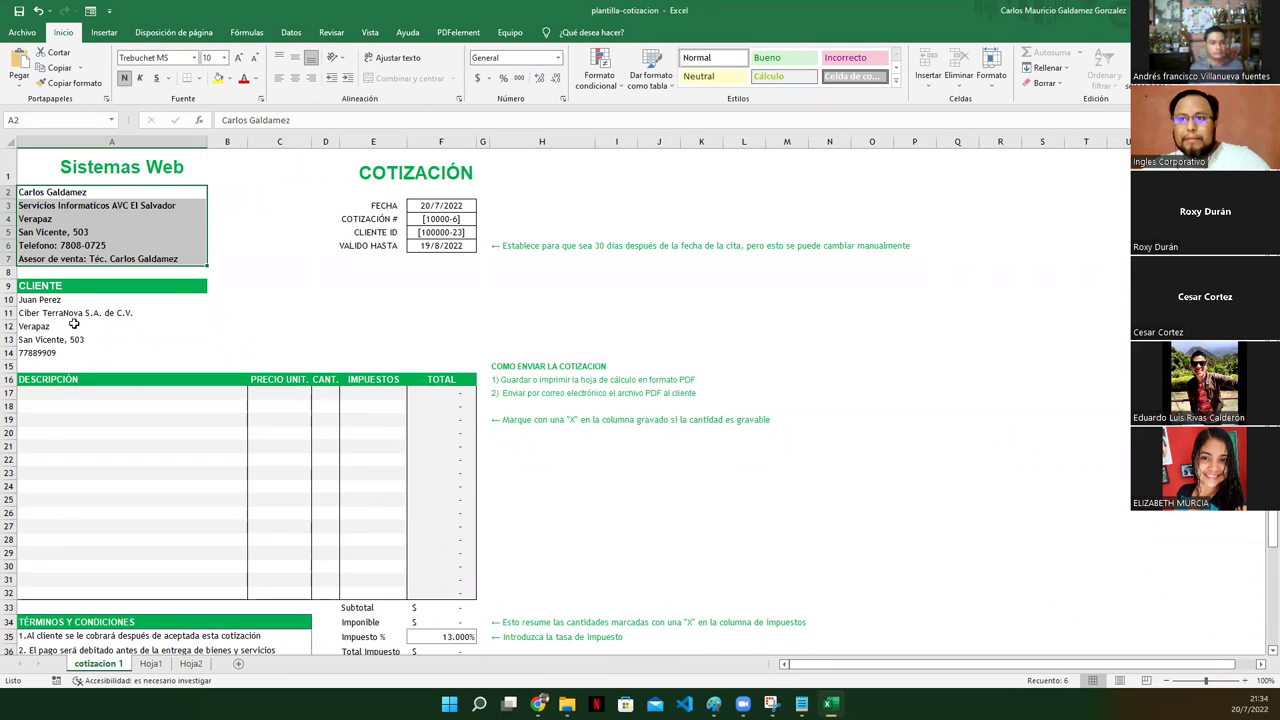
pyautogui.moveTo(57, 300); pyautogui.dragTo(62, 351)
pyautogui.click(124, 79)
pyautogui.click(244, 80)
pyautogui.hotkey('ctrl', 'z')
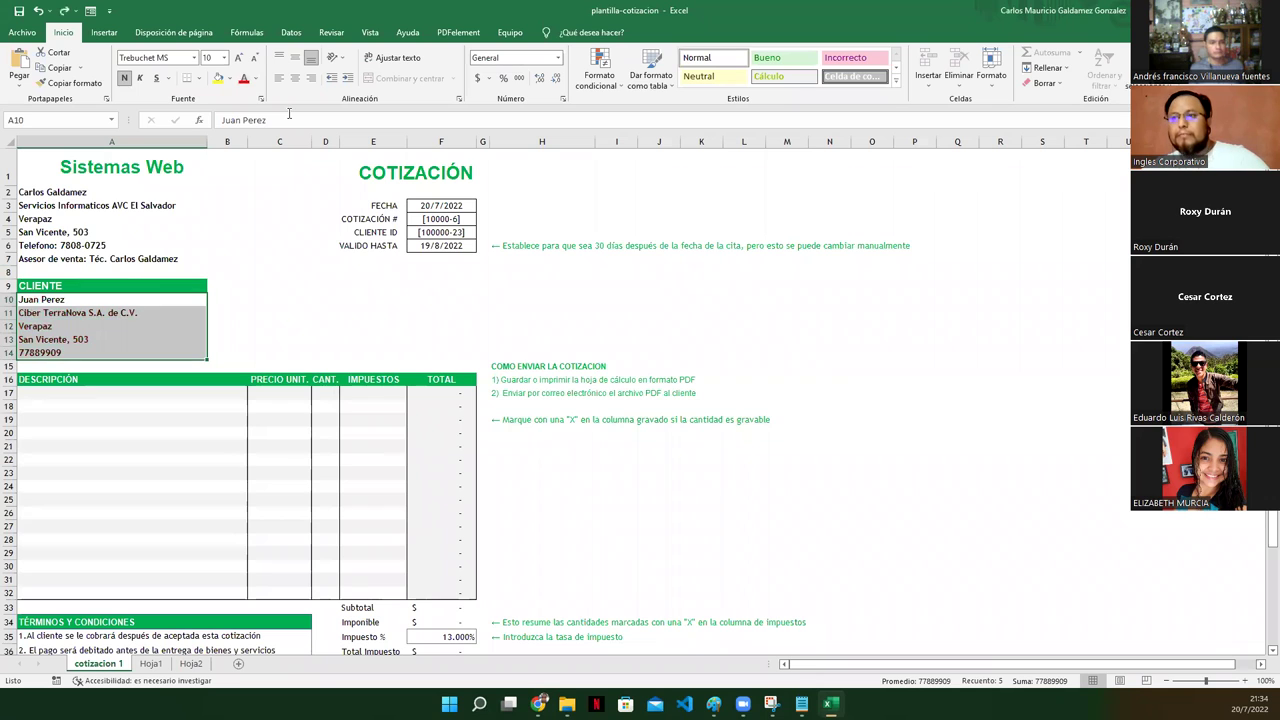
pyautogui.hotkey('ctrl', 'z')
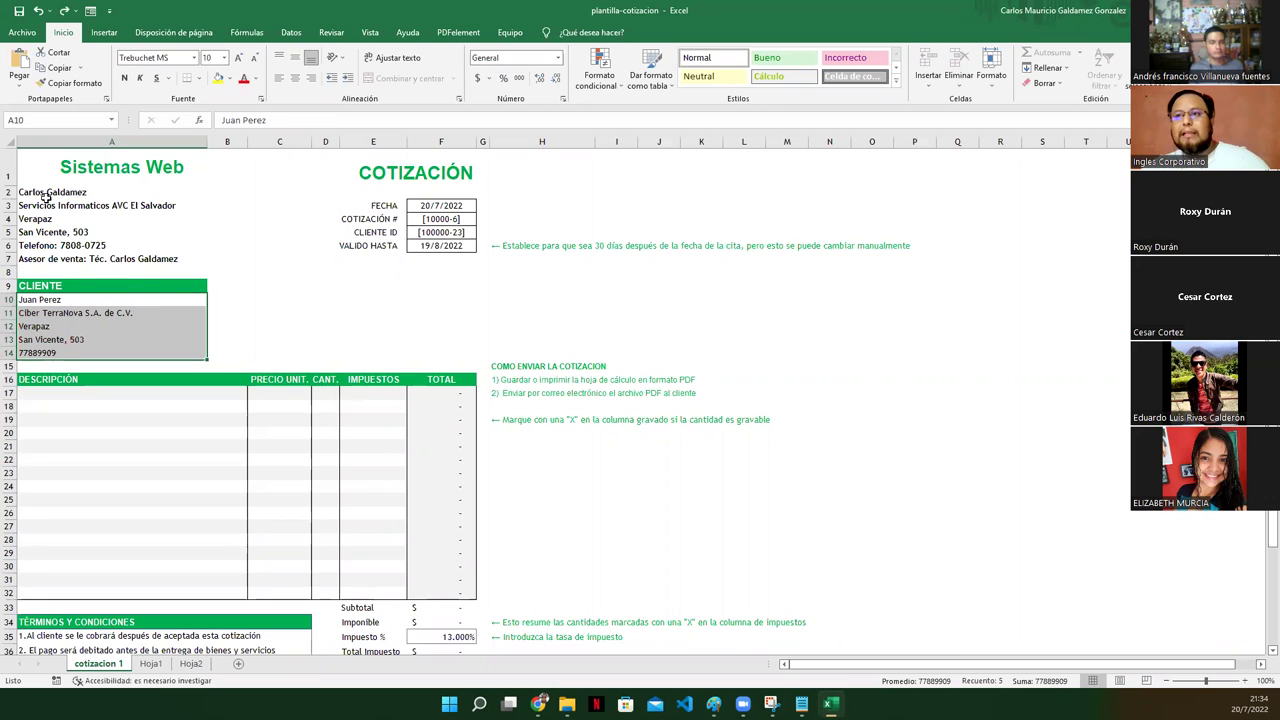
pyautogui.moveTo(46, 197); pyautogui.dragTo(40, 258)
pyautogui.hotkey('ctrl', 'n')
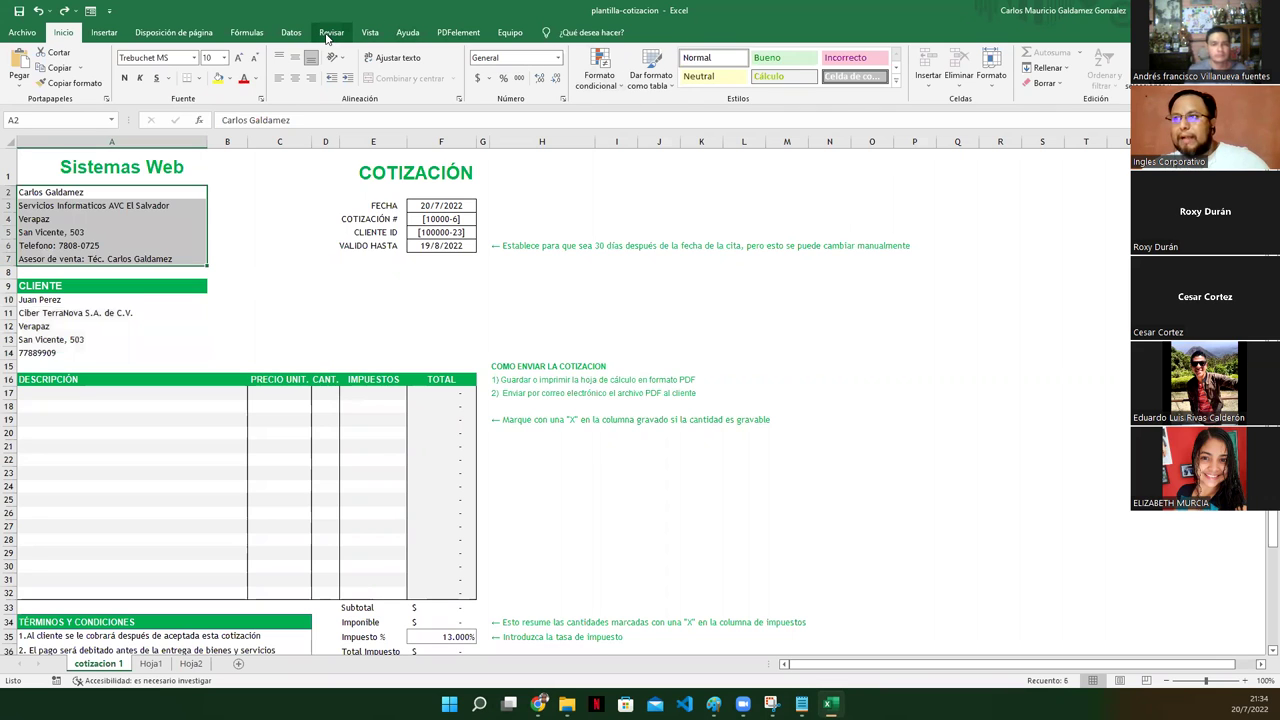
# - Unprotect the quotation sheet by entering its password
pyautogui.click(327, 34)
pyautogui.click(596, 84)
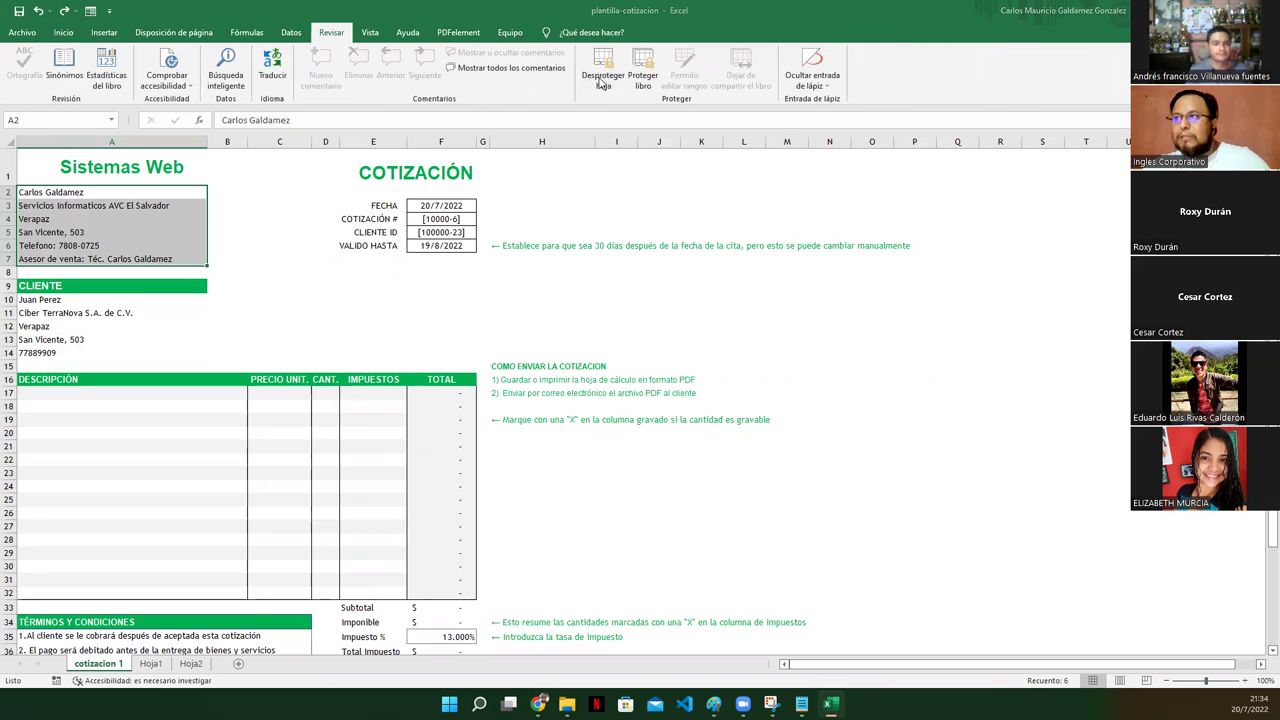
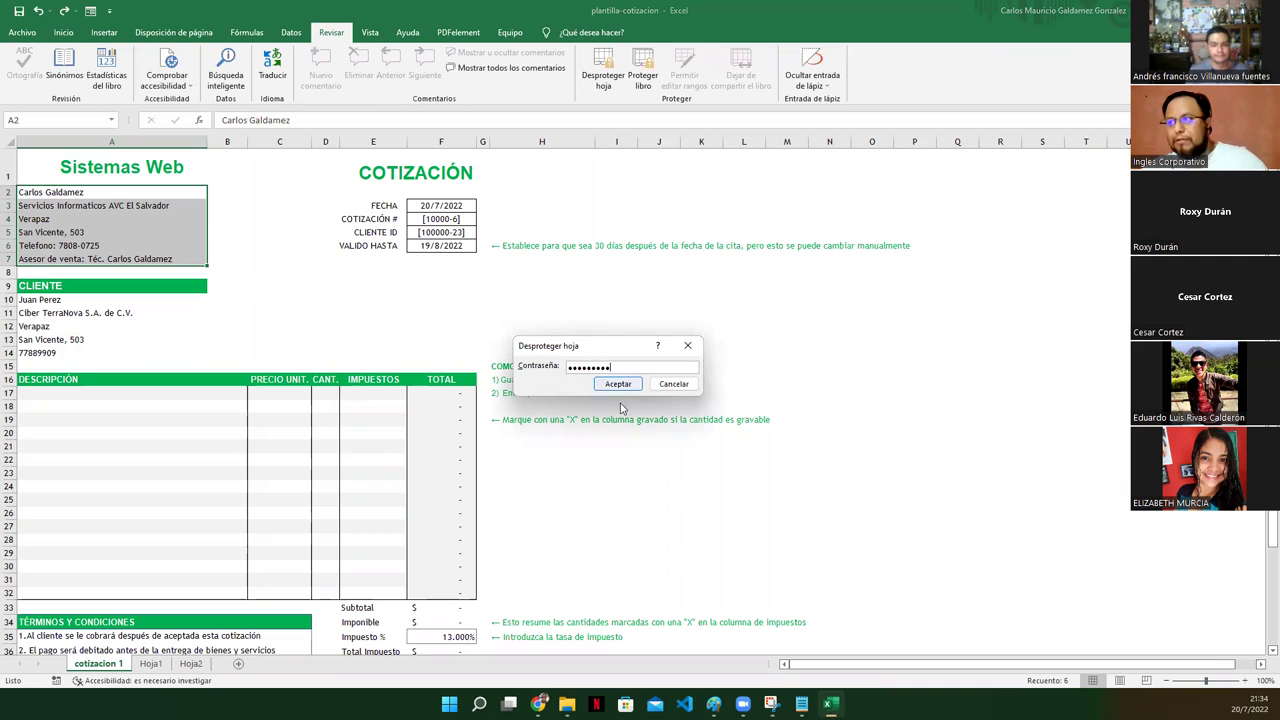
pyautogui.click(618, 384)
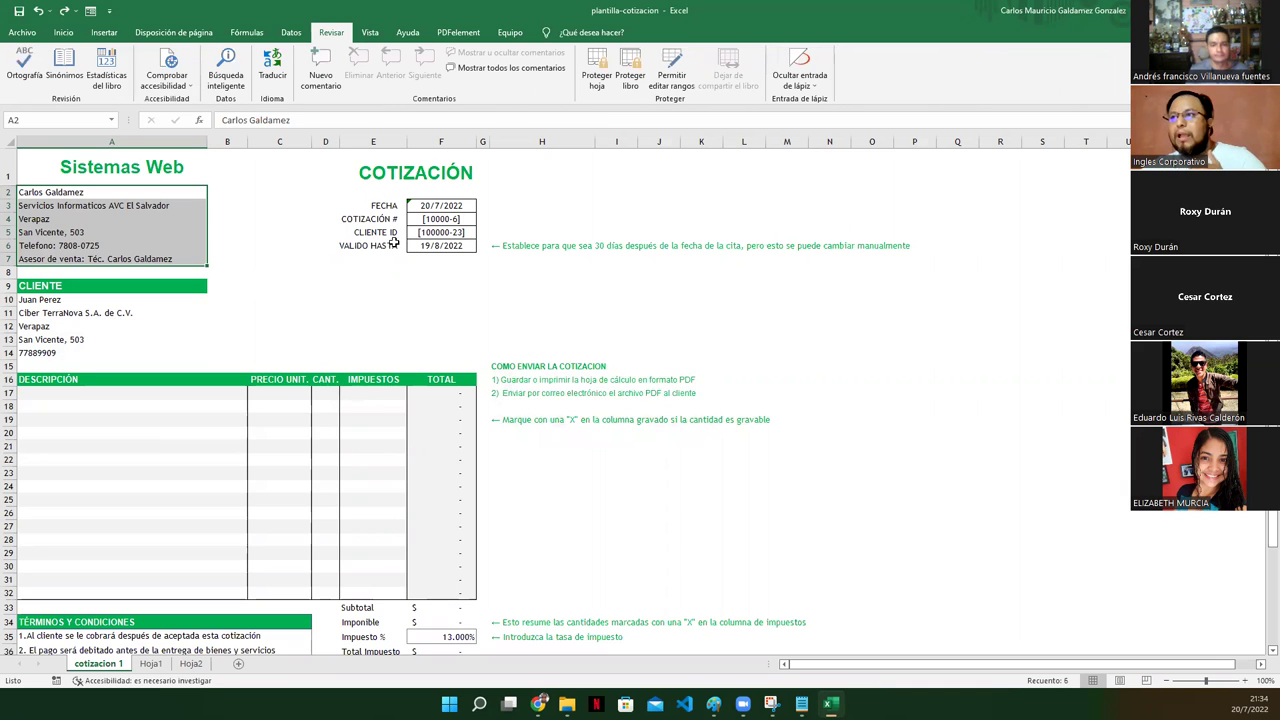
# - Re-protect the sheet with cell, column and row formatting no longer allowed
pyautogui.click(596, 72)
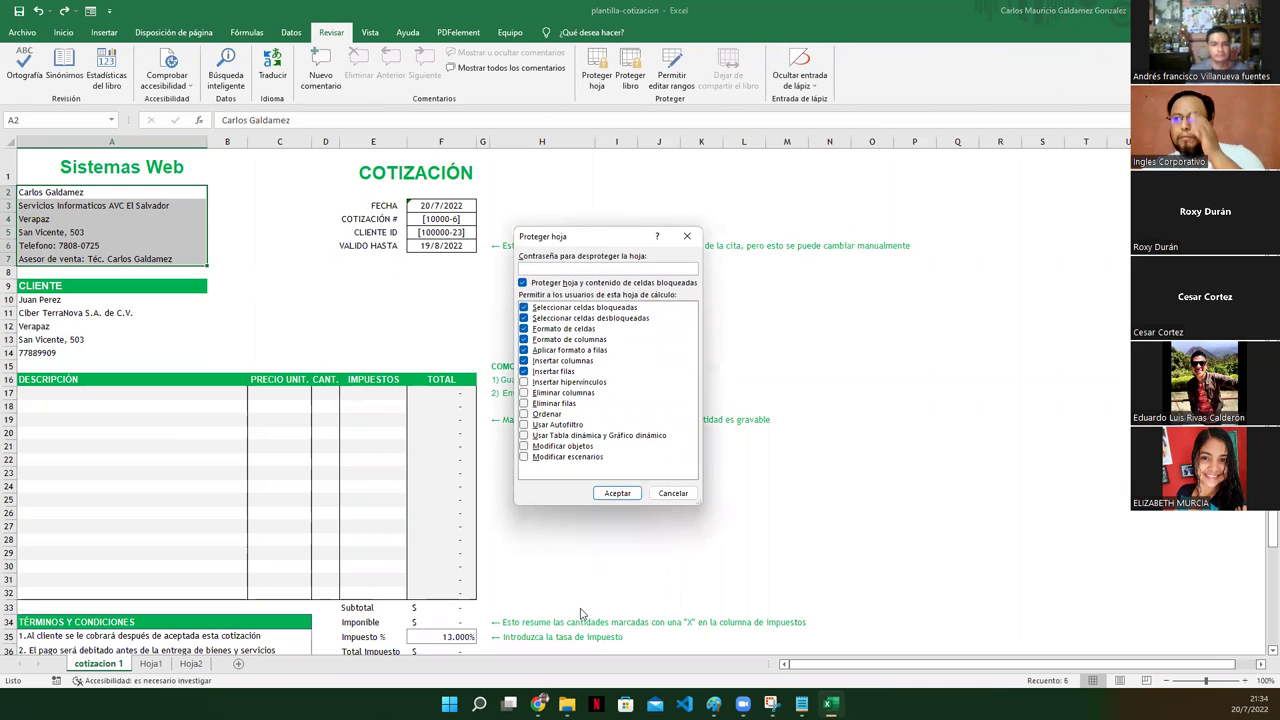
pyautogui.click(524, 330)
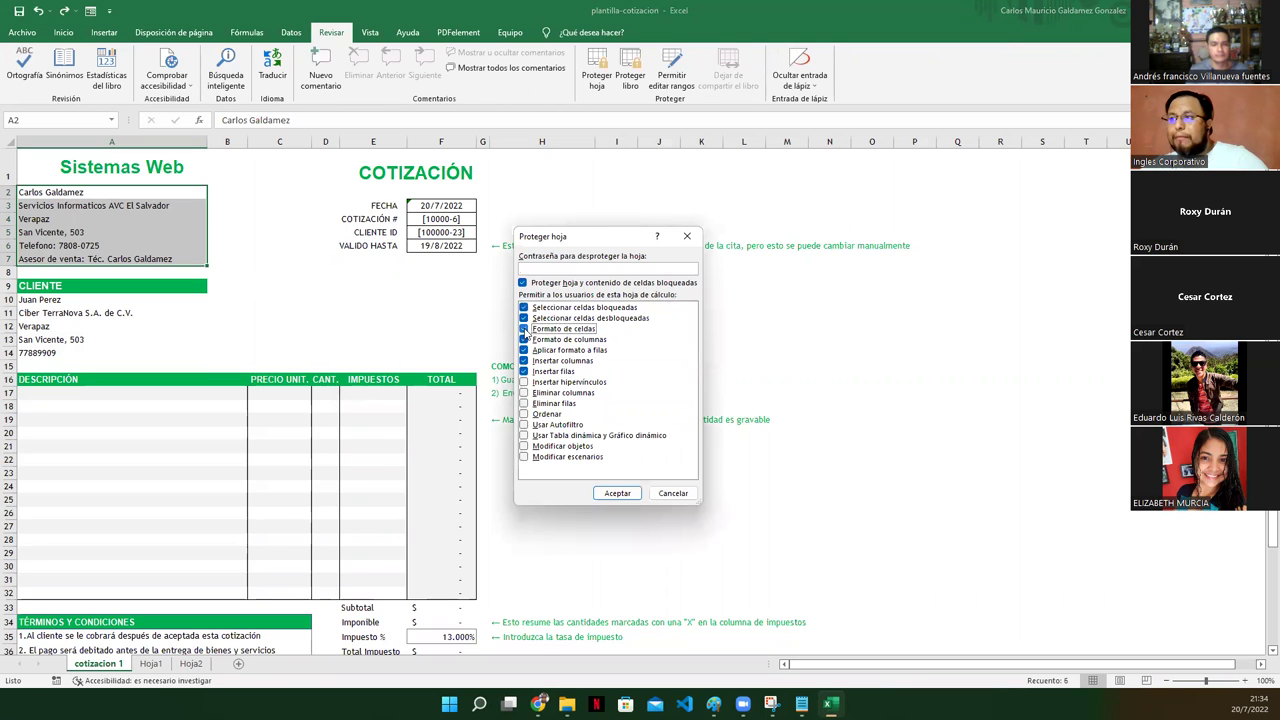
pyautogui.click(524, 340)
pyautogui.click(524, 350)
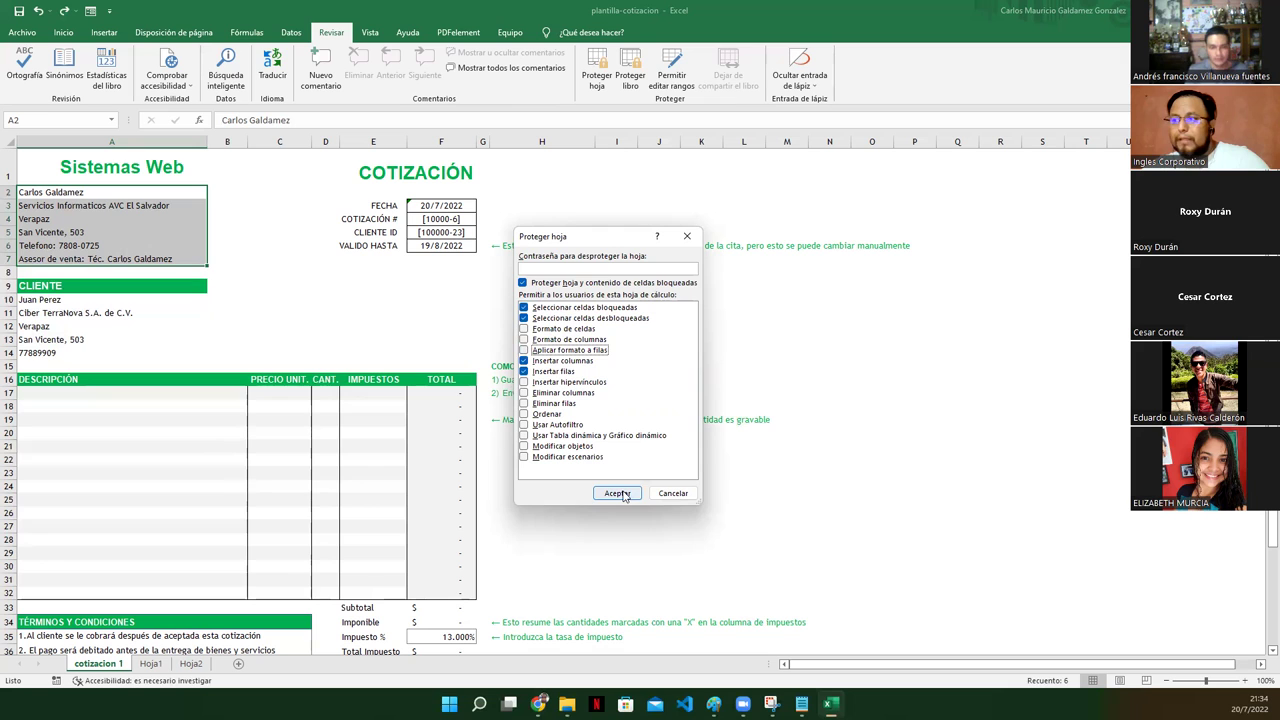
pyautogui.click(622, 495)
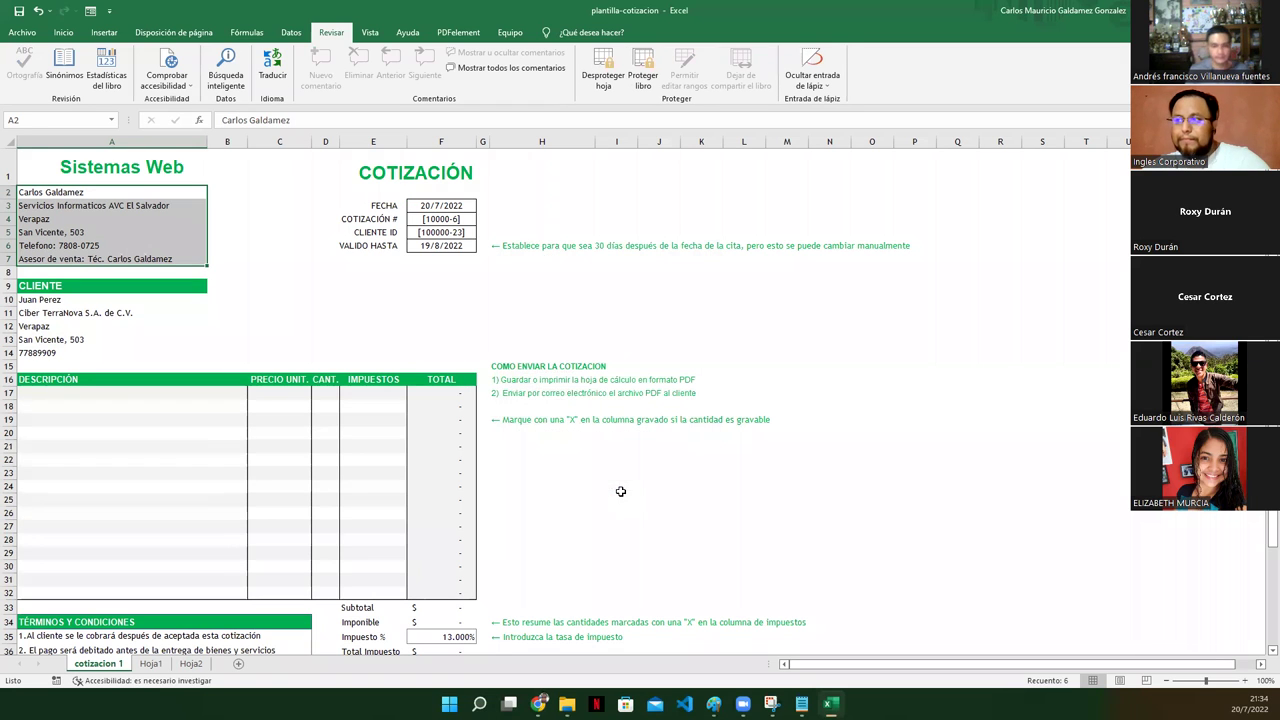
# - Unprotect the sheet, then protect it again with the pasted password, confirmed
pyautogui.click(588, 70)
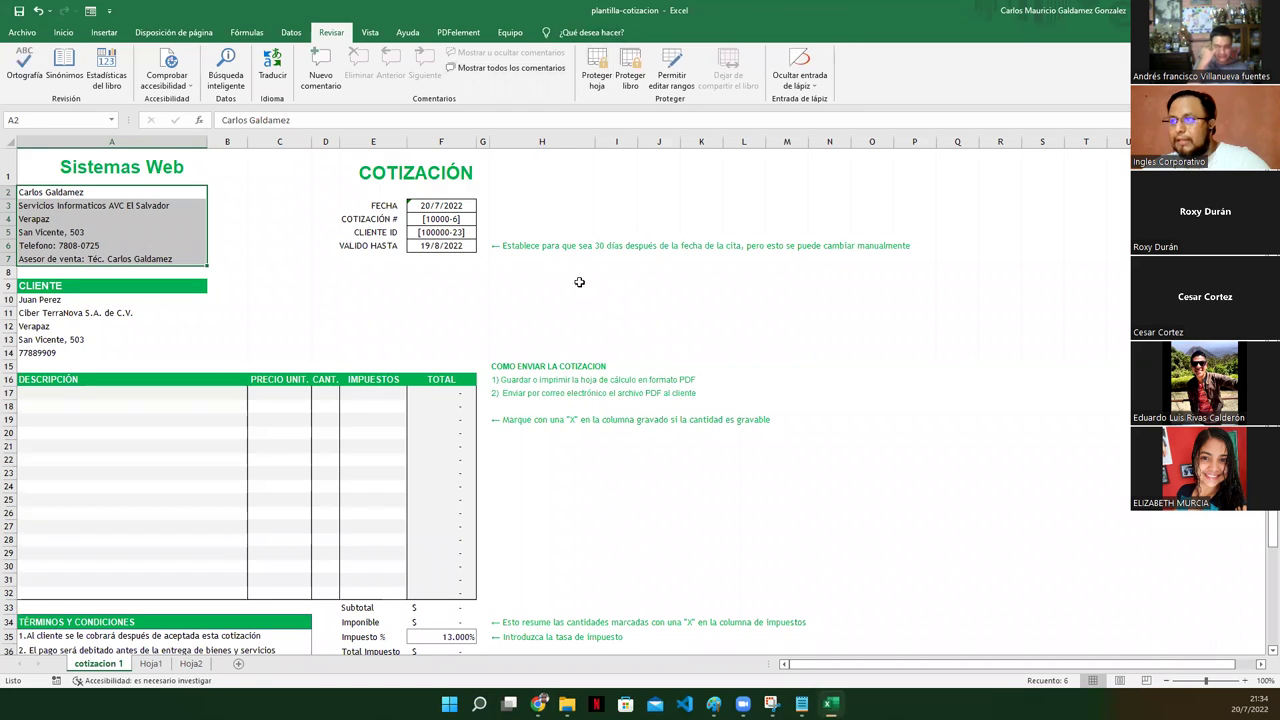
pyautogui.click(588, 70)
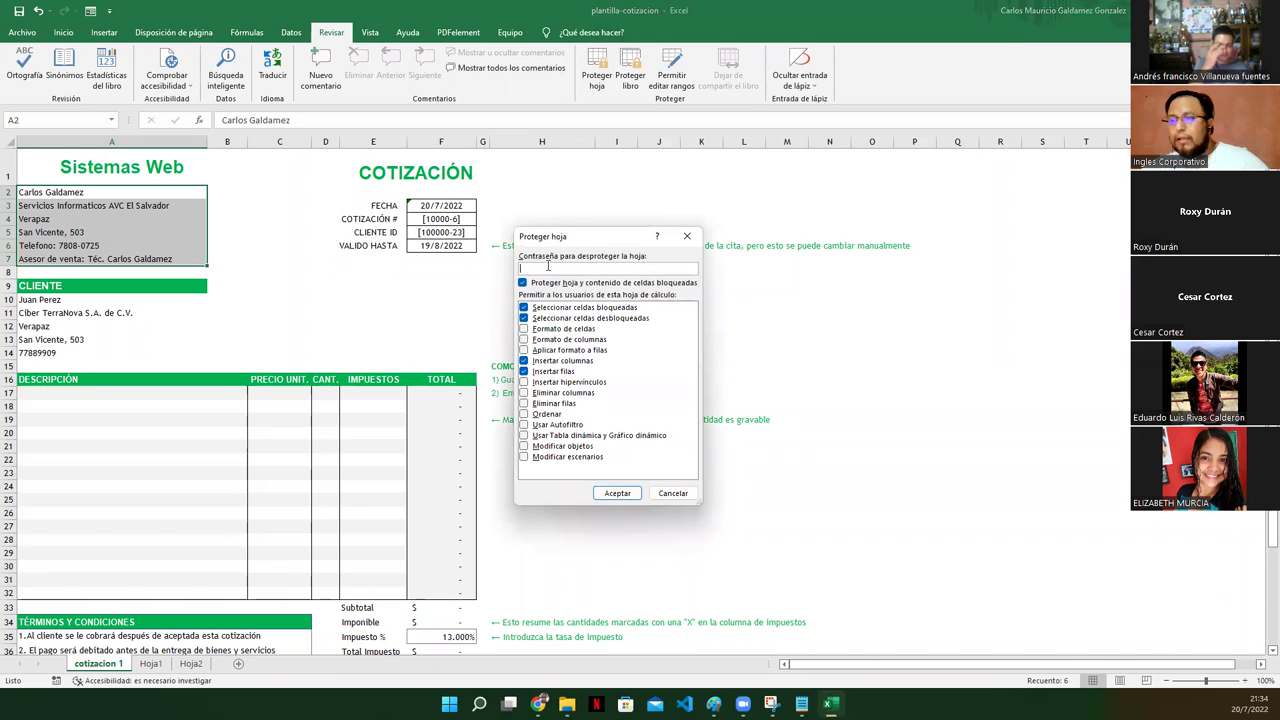
pyautogui.click(617, 493)
pyautogui.hotkey('ctrl', 'v')
pyautogui.click(626, 412)
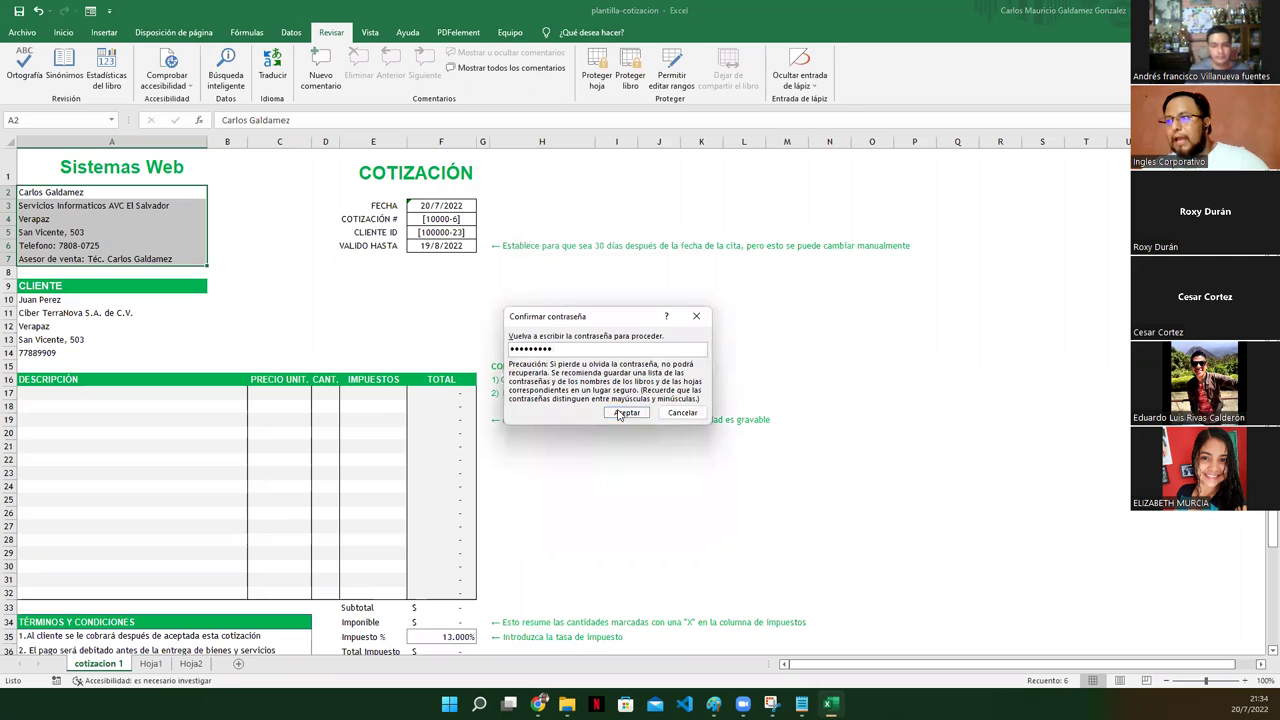
# - Select the client's company and address cells
pyautogui.click(547, 270)
pyautogui.click(258, 286)
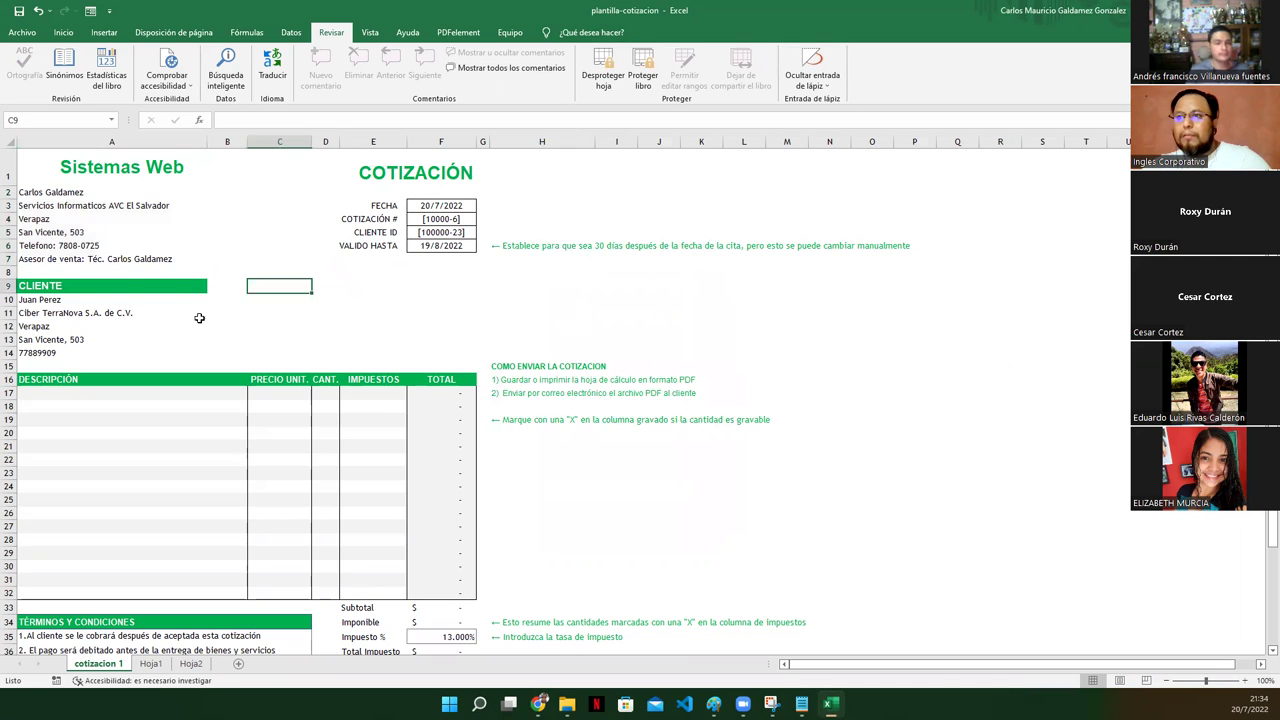
pyautogui.moveTo(68, 316); pyautogui.dragTo(68, 353)
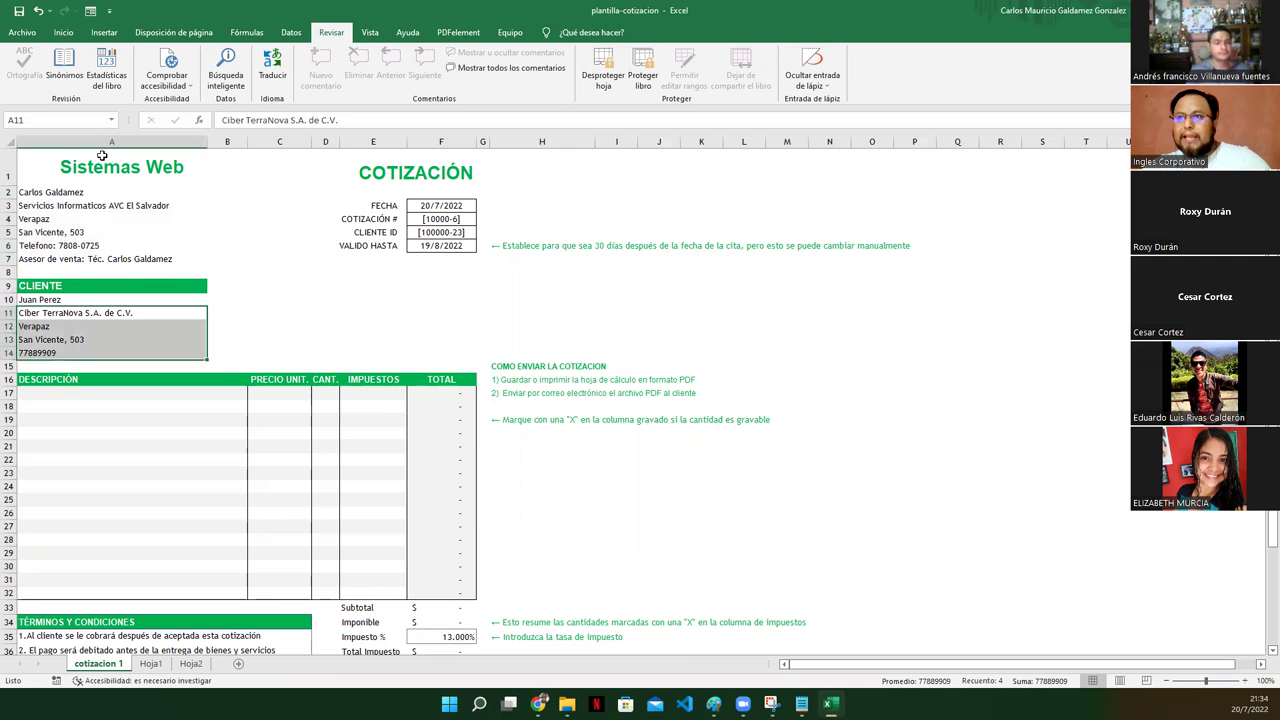
pyautogui.click(63, 32)
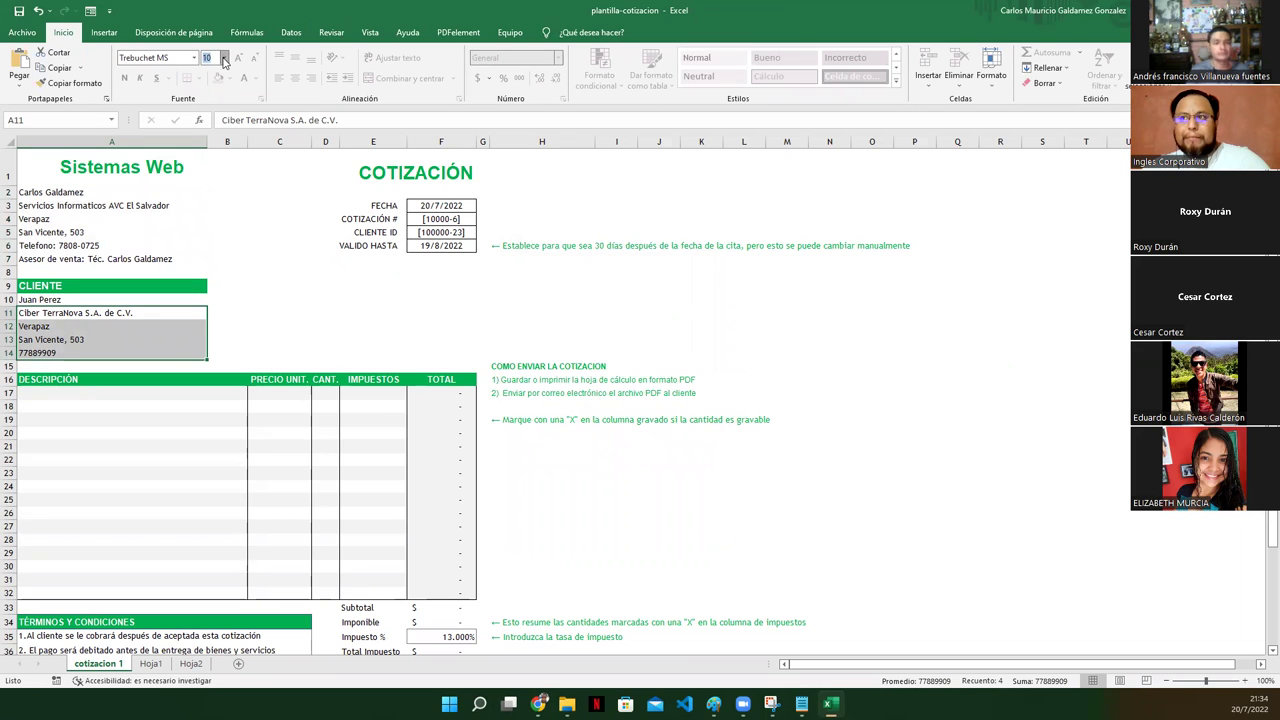
pyautogui.click(158, 286)
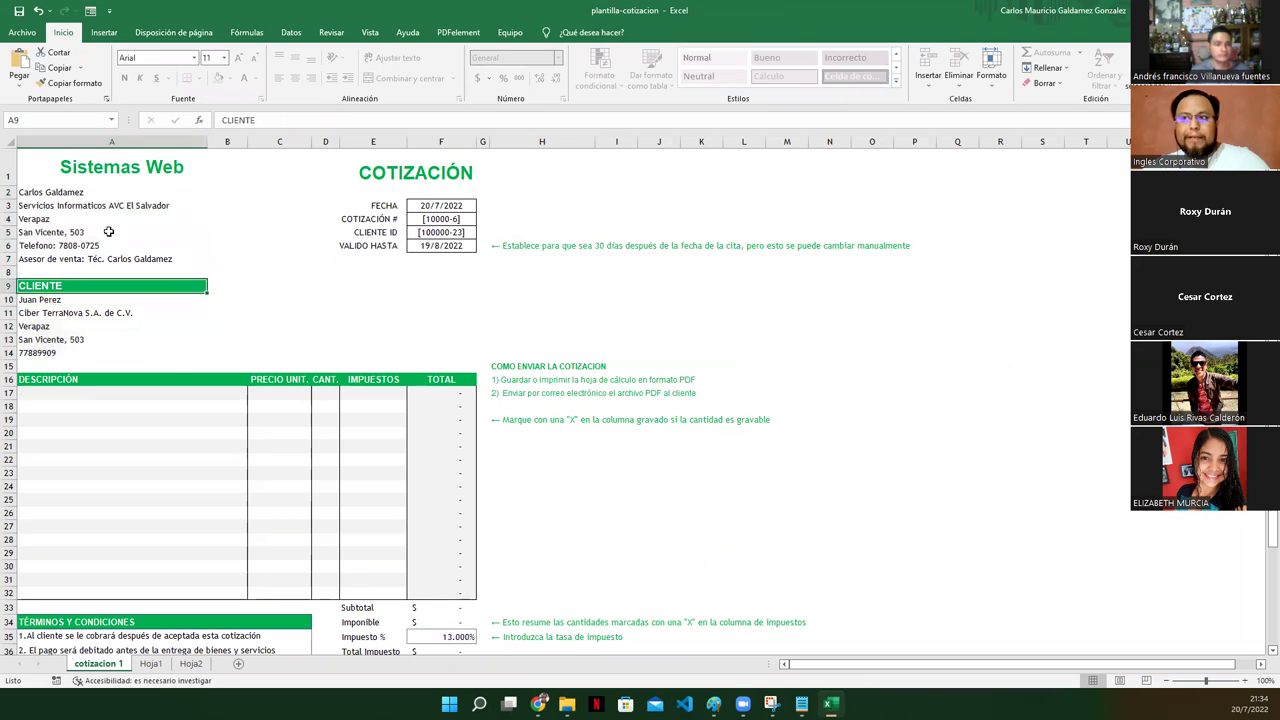
pyautogui.moveTo(90, 192); pyautogui.dragTo(102, 255)
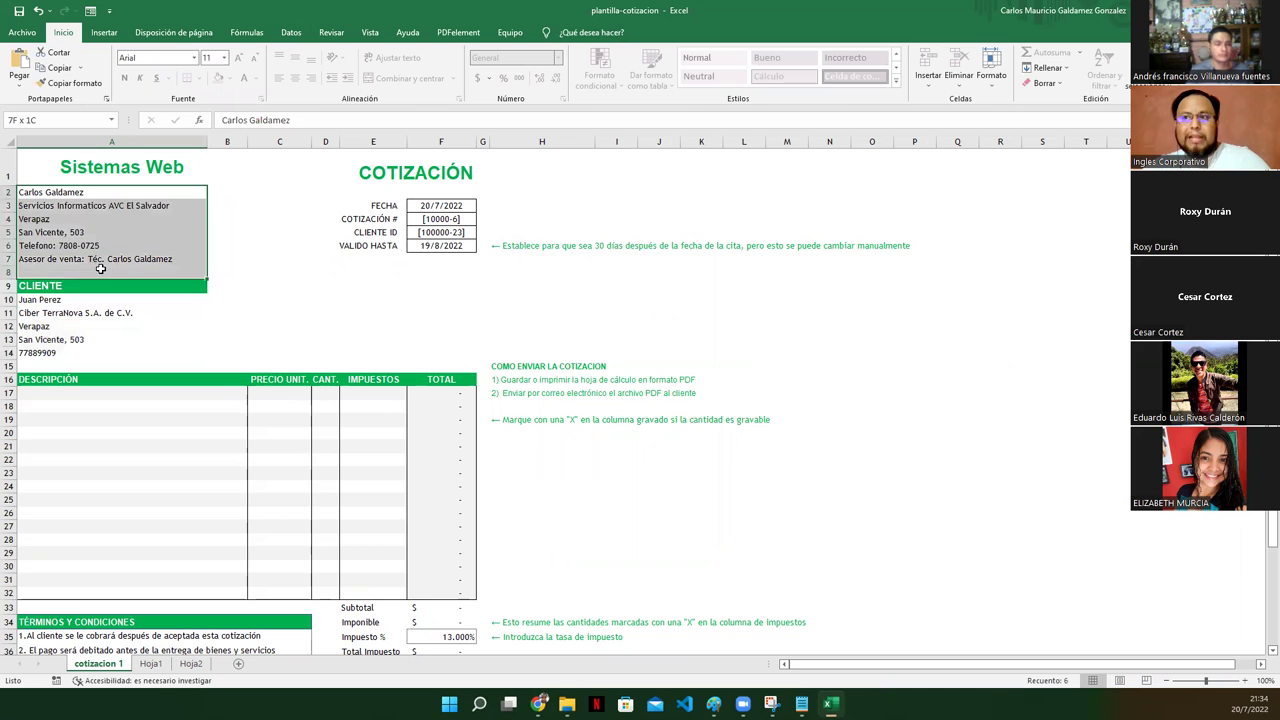
pyautogui.click(517, 326)
pyautogui.moveTo(30, 164)
pyautogui.mouseDown()
pyautogui.moveTo(621, 515)
pyautogui.moveTo(697, 471)
pyautogui.mouseUp()
pyautogui.click(698, 473)
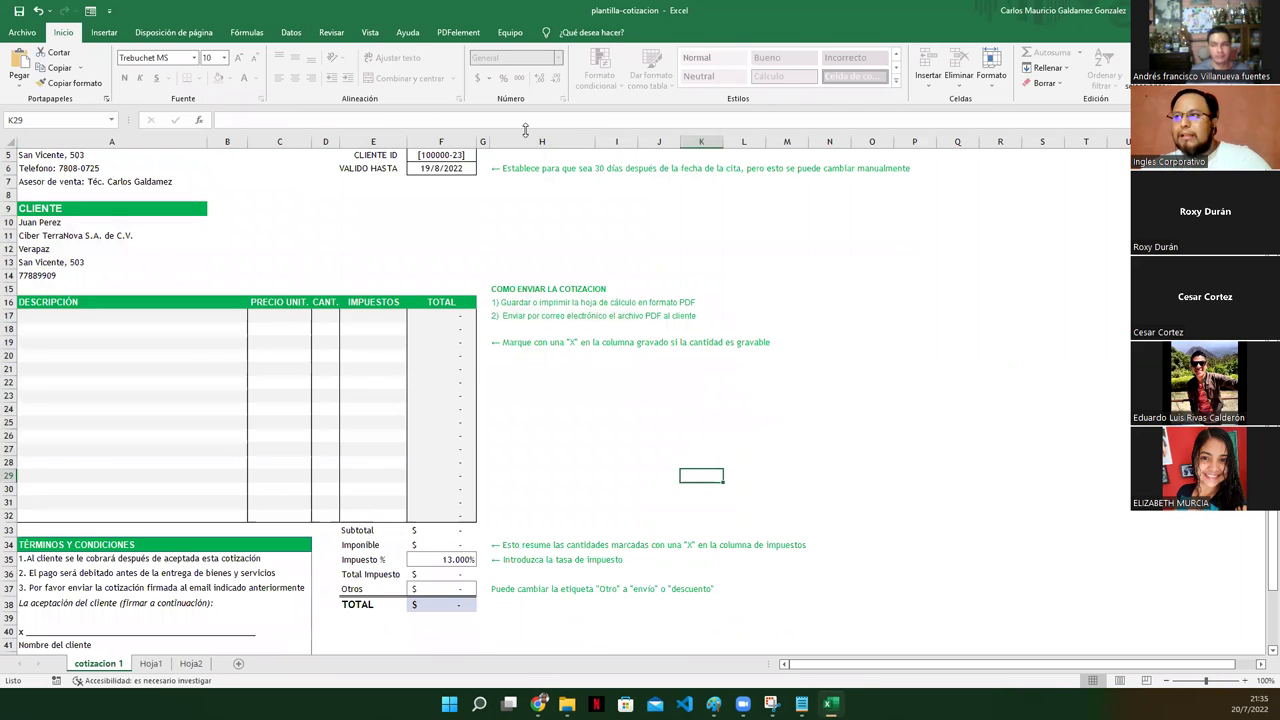
pyautogui.rightClick(541, 142)
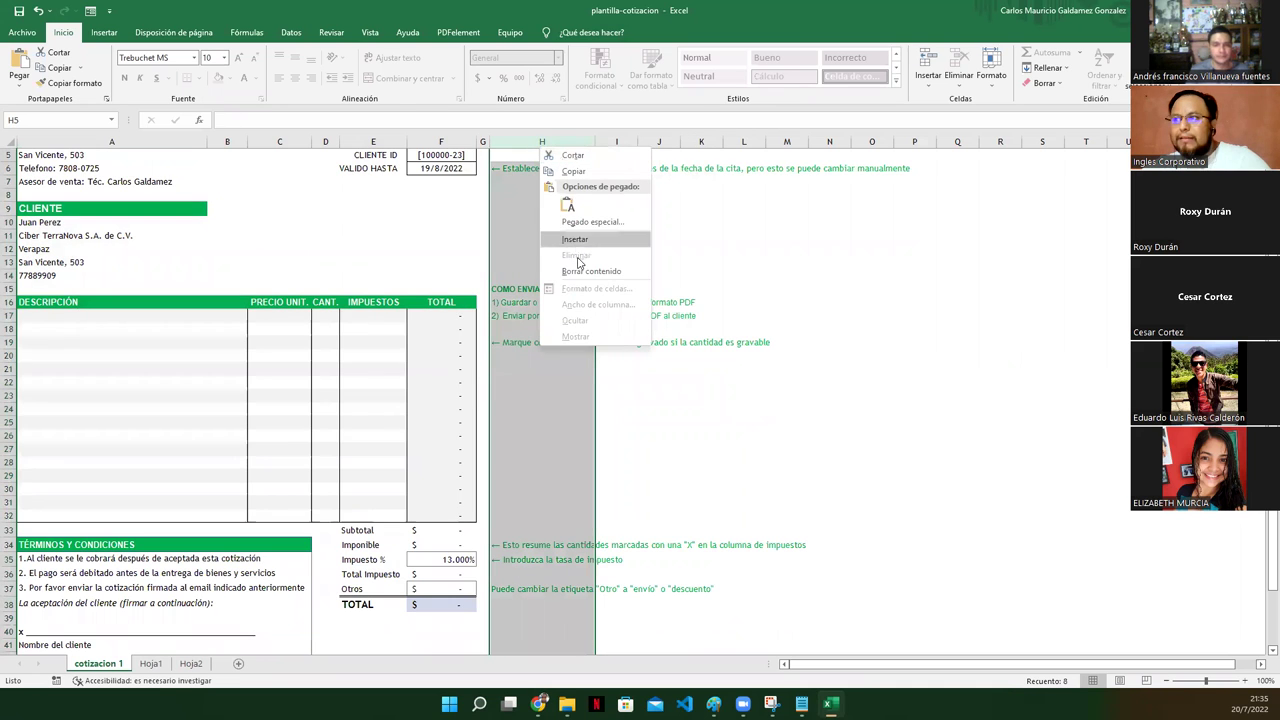
pyautogui.click(180, 345)
pyautogui.click(275, 345)
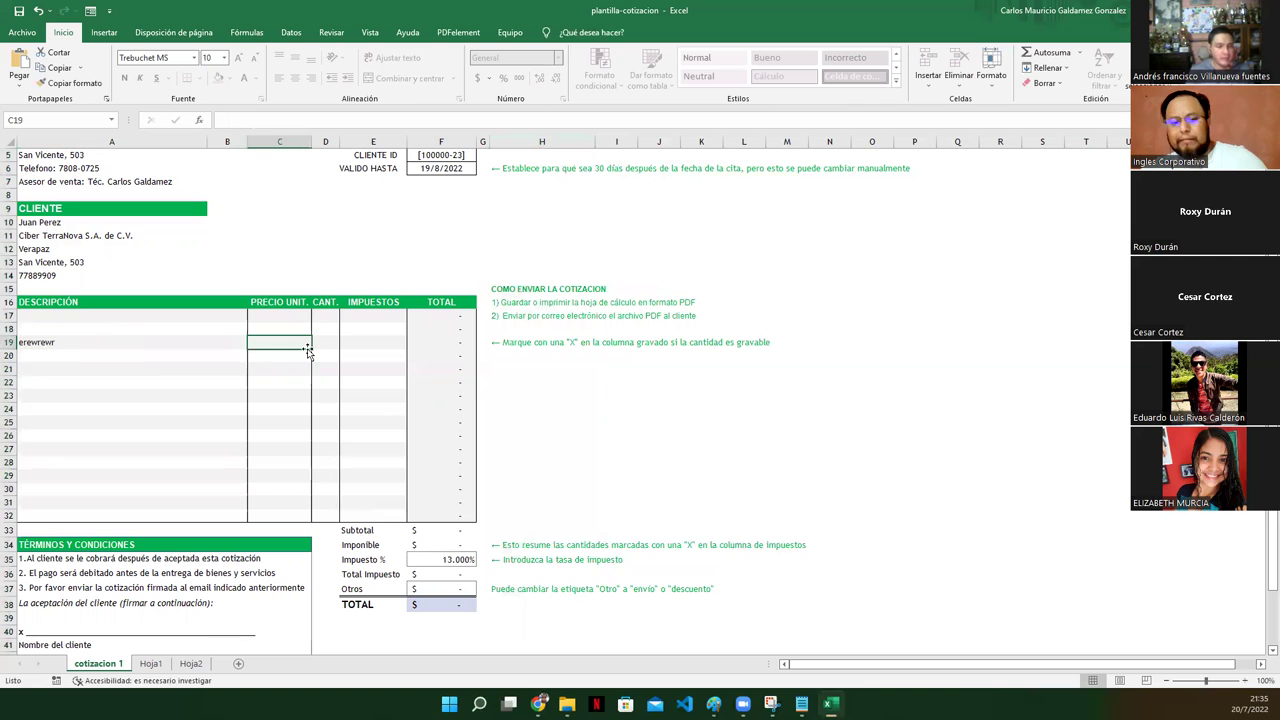
pyautogui.write('145')
pyautogui.press('Tab')
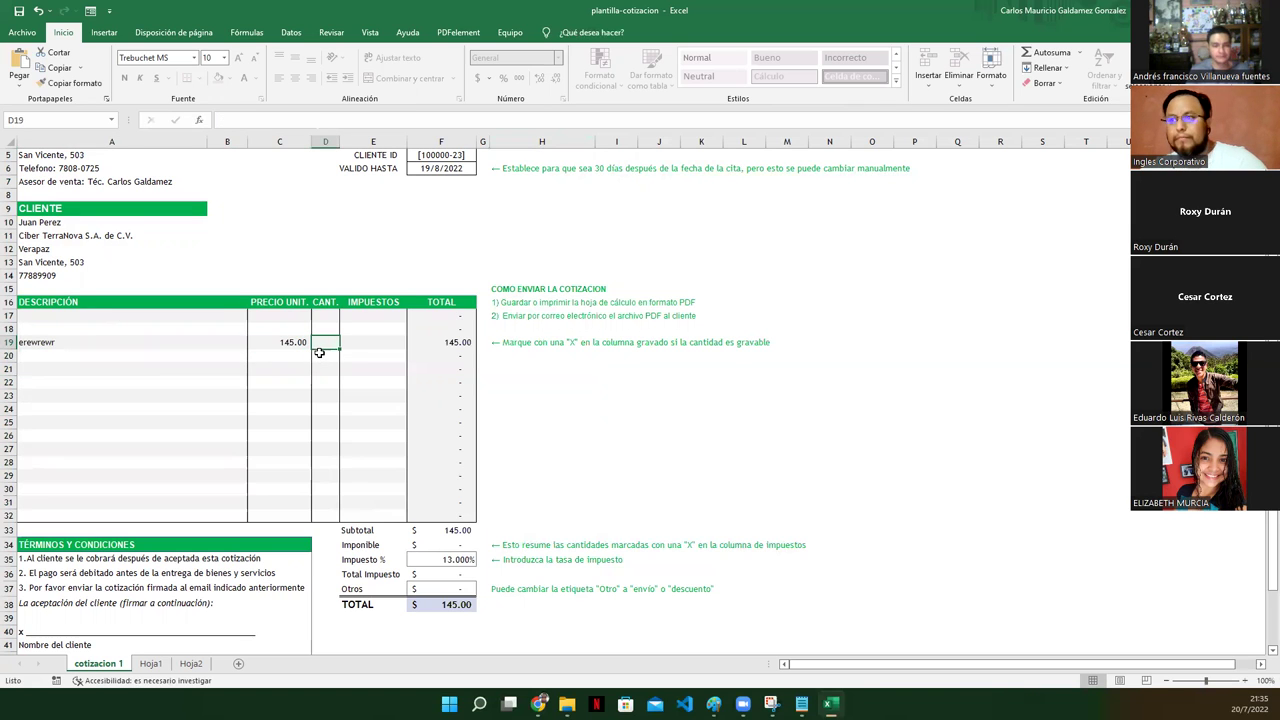
pyautogui.write('2')
pyautogui.press('Tab')
pyautogui.write('X')
pyautogui.press('Return')
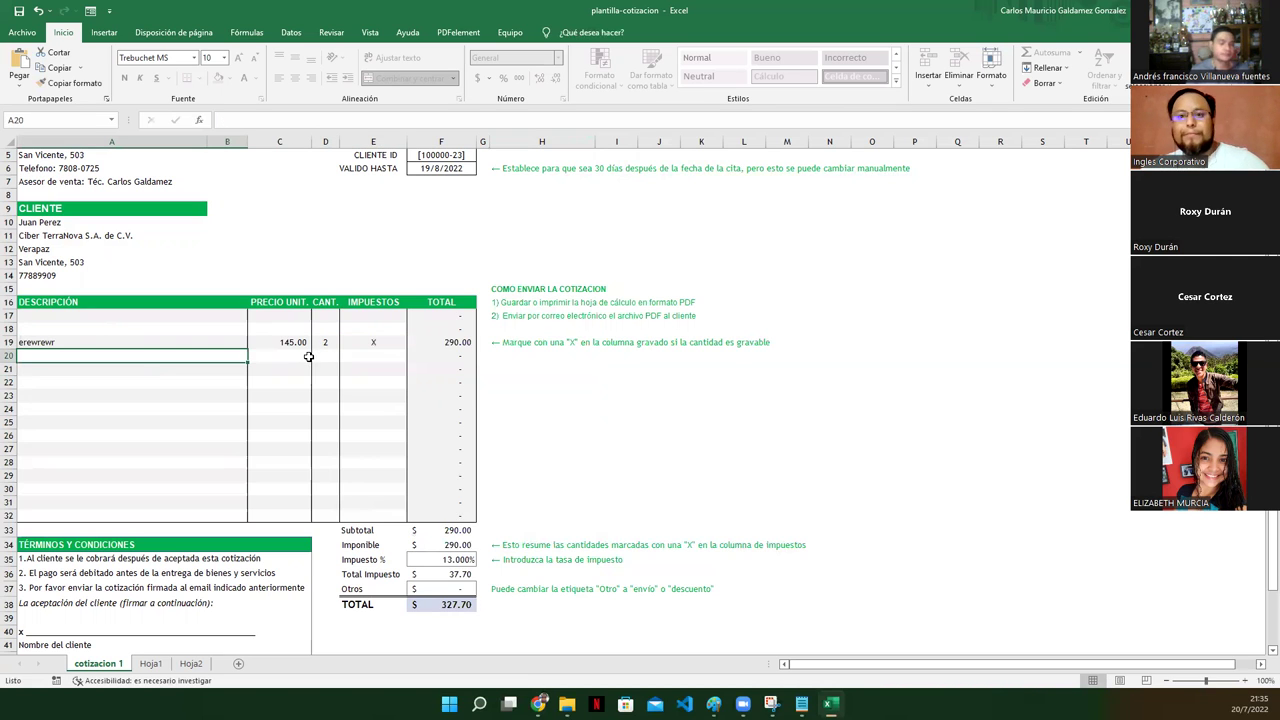
pyautogui.moveTo(134, 341); pyautogui.dragTo(367, 345)
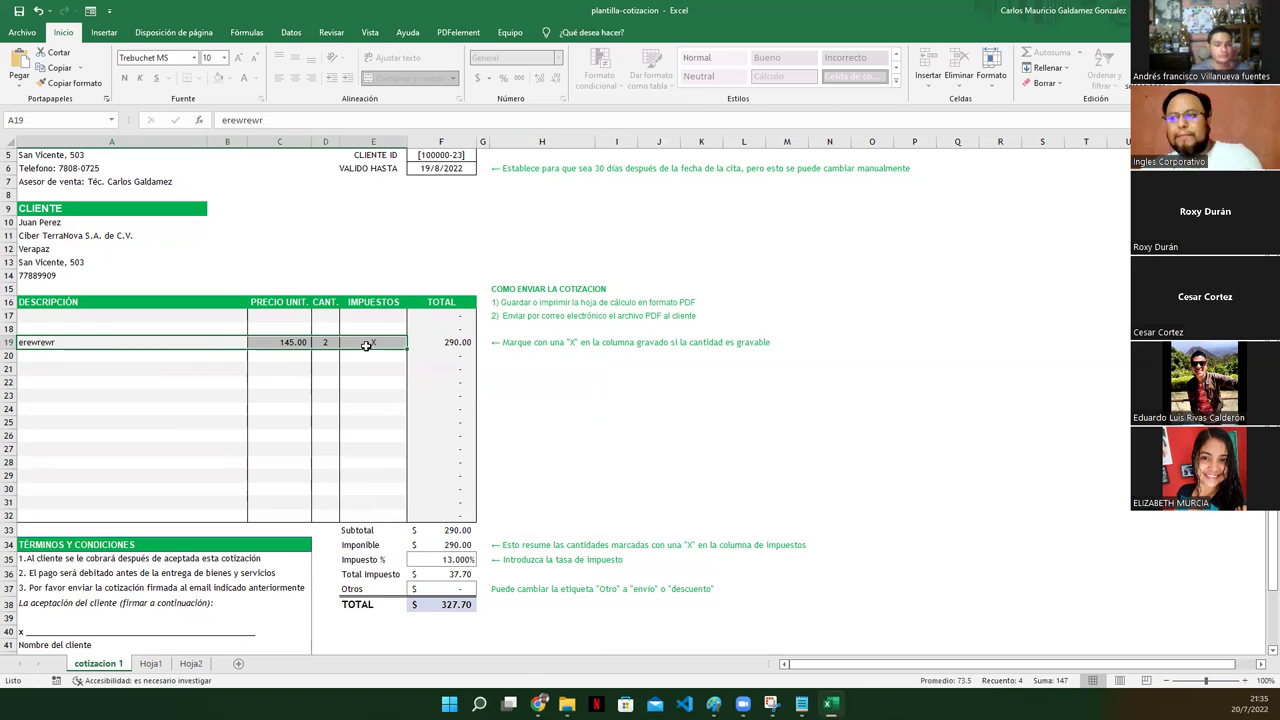
pyautogui.press('Delete')
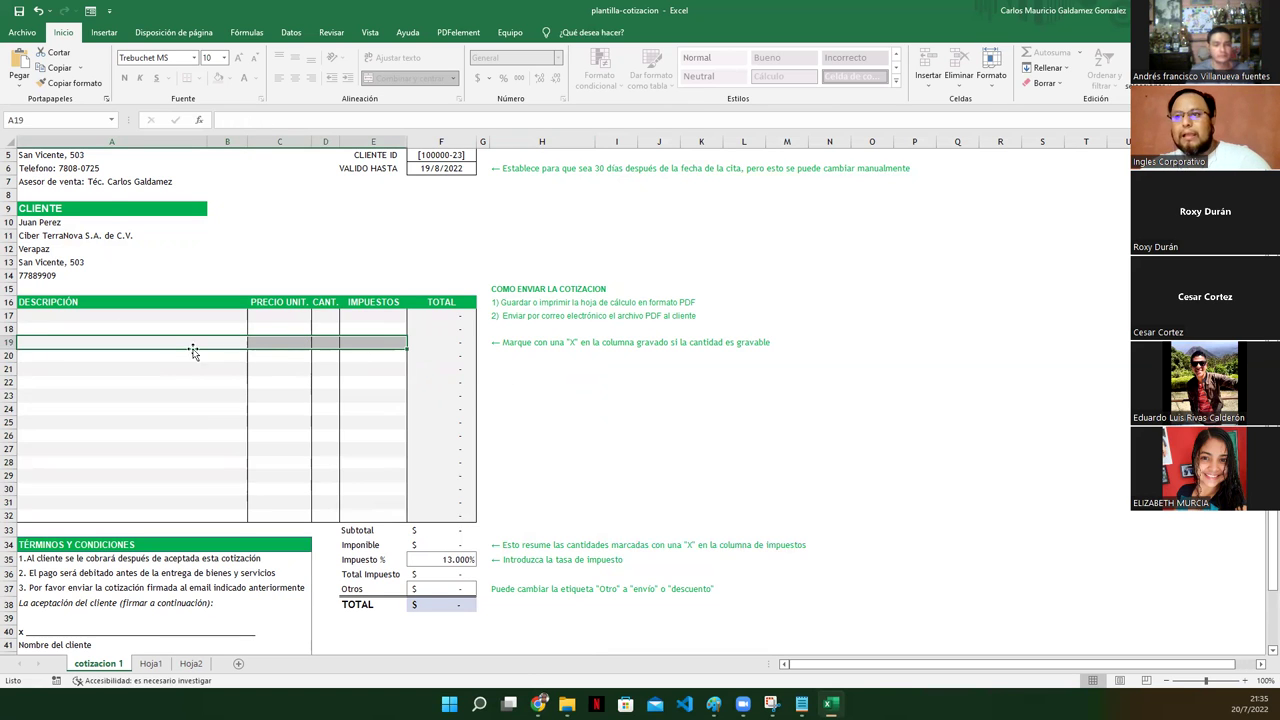
pyautogui.click(119, 236)
pyautogui.press('Delete')
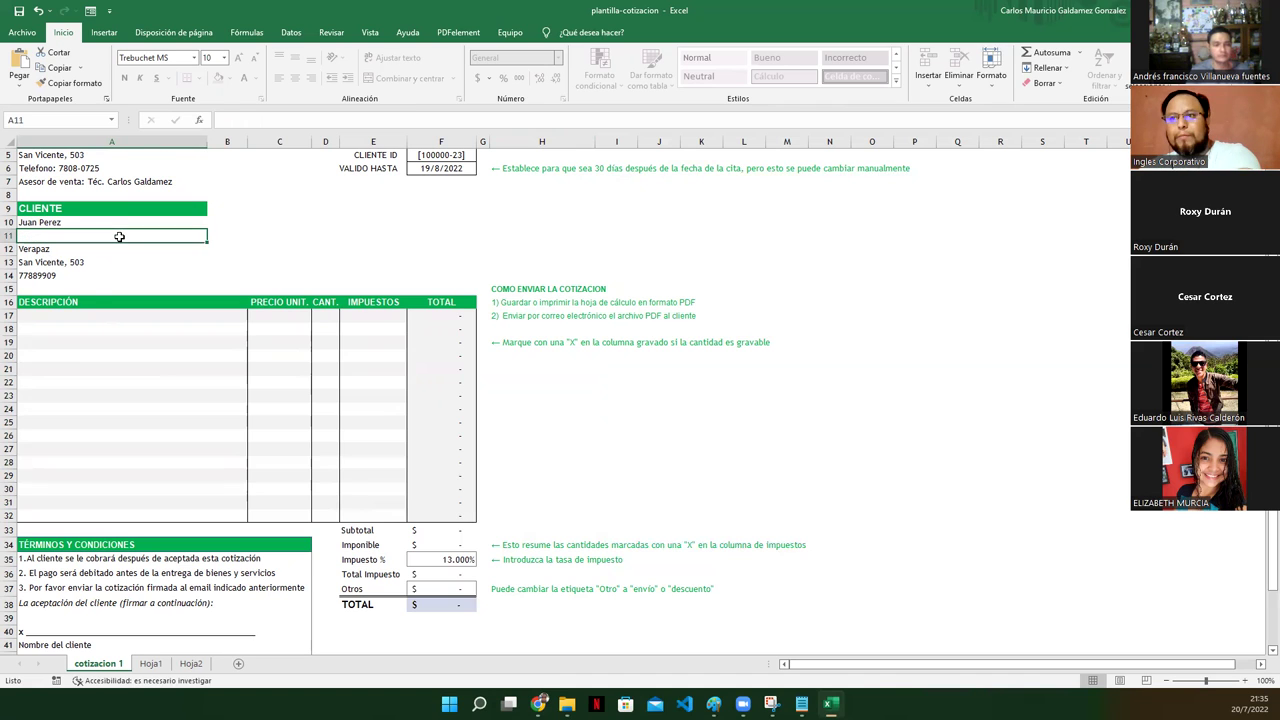
pyautogui.press('Down')
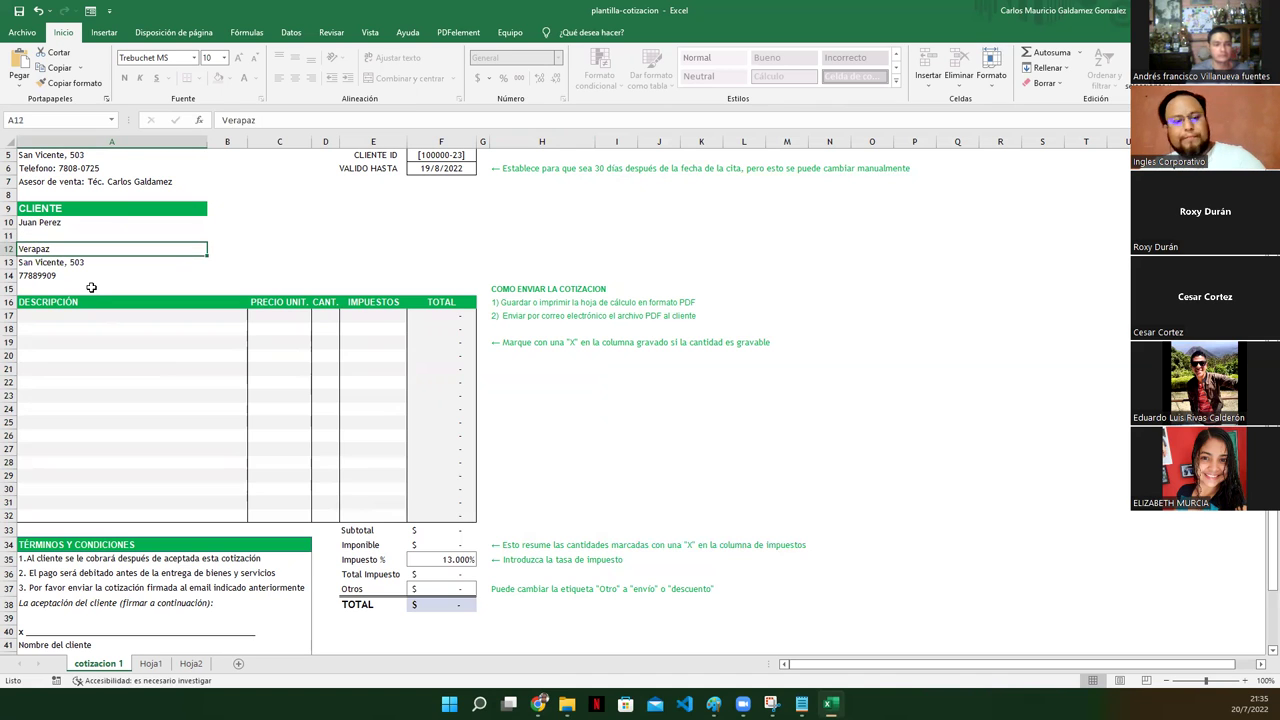
pyautogui.hotkey('ctrl', 'z')
pyautogui.click(590, 406)
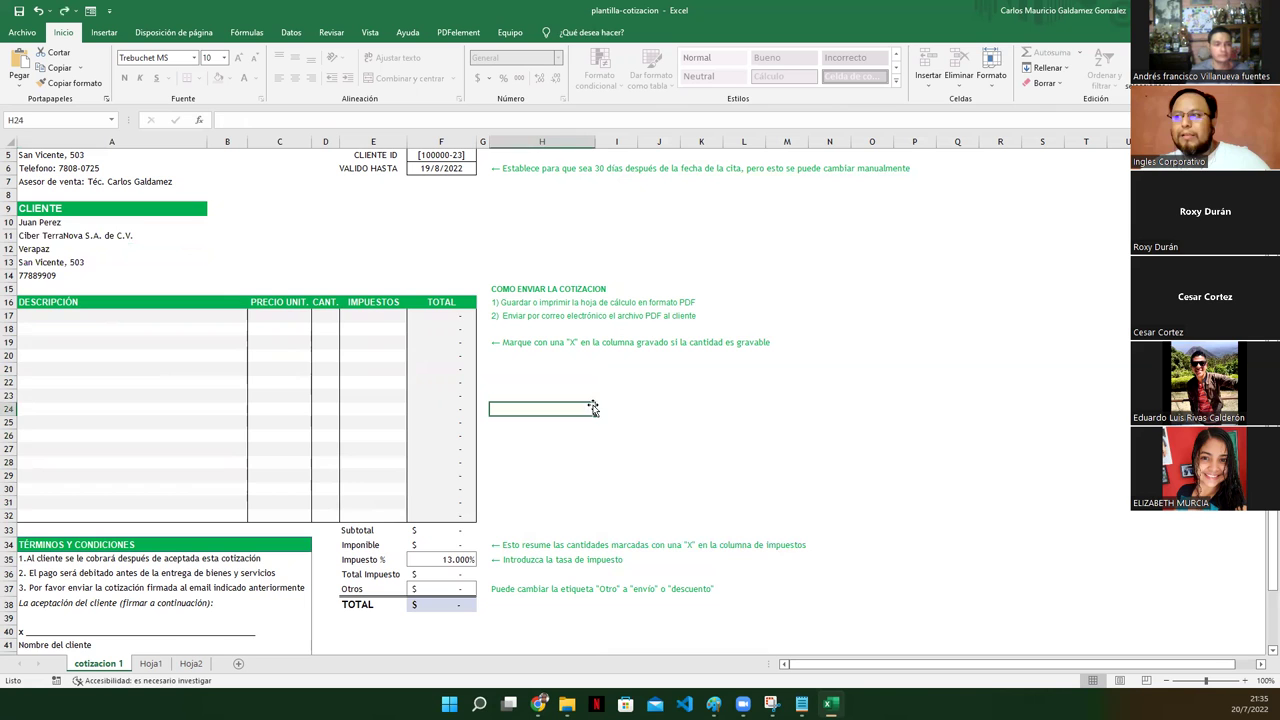
pyautogui.scroll(2, 207, 279)
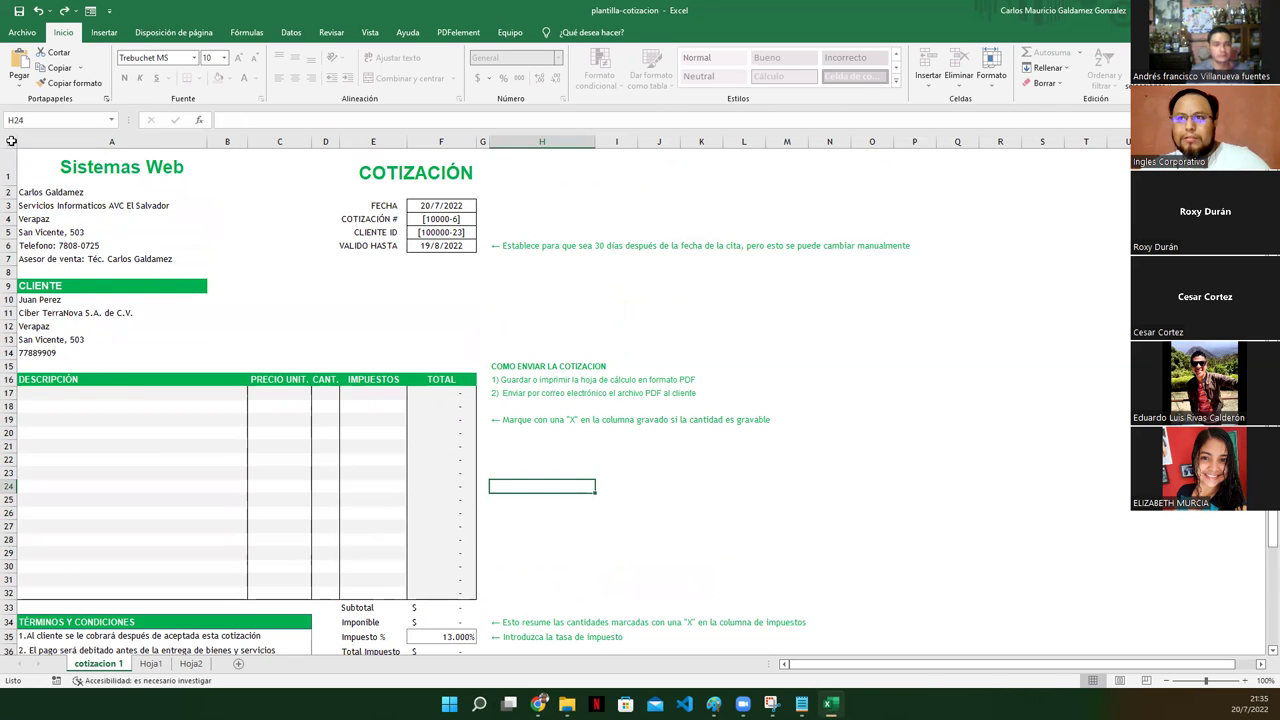
pyautogui.click(9, 139)
pyautogui.press('Delete')
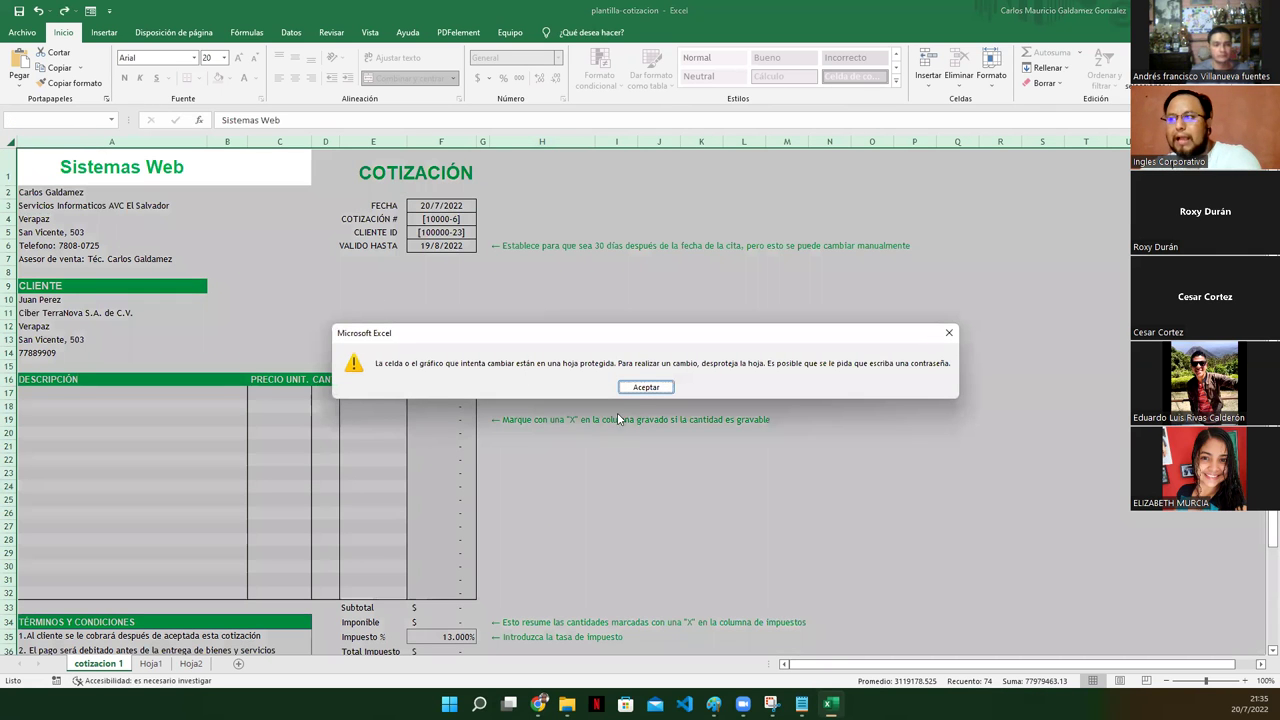
pyautogui.click(645, 388)
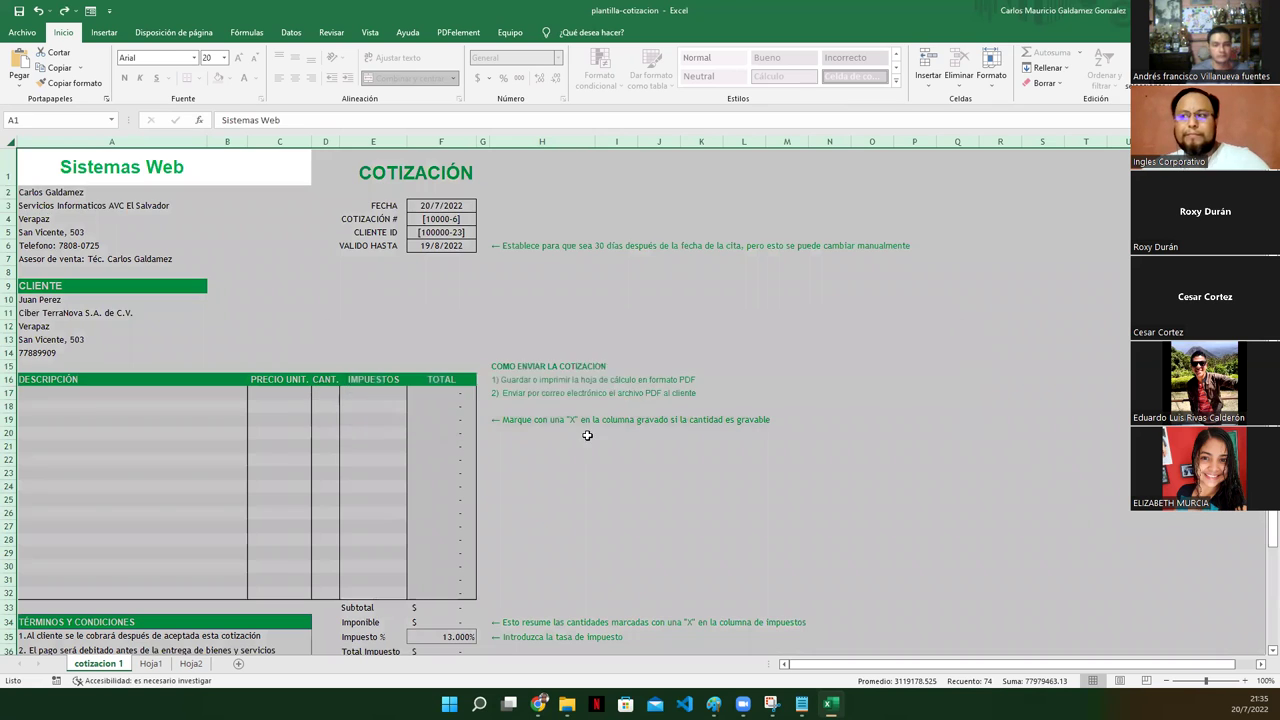
pyautogui.click(586, 446)
pyautogui.click(514, 338)
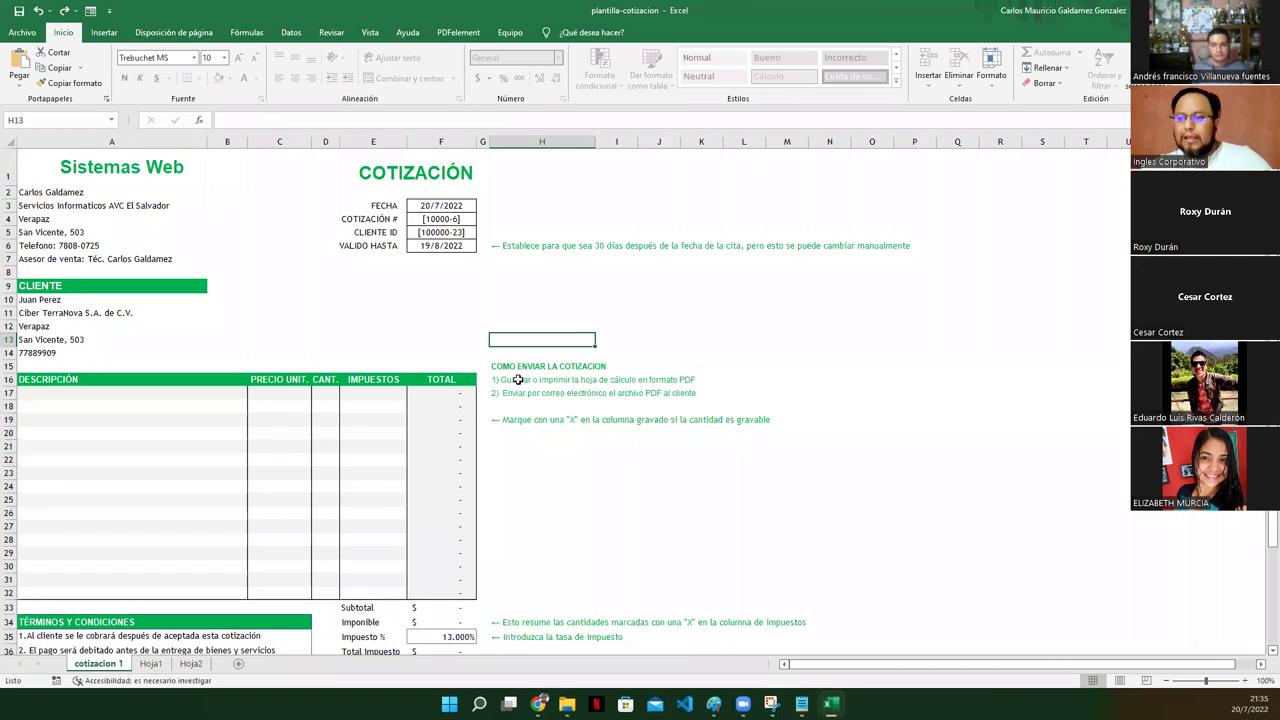
# - Unprotect the cotizacion 1 sheet with its password
pyautogui.click(291, 32)
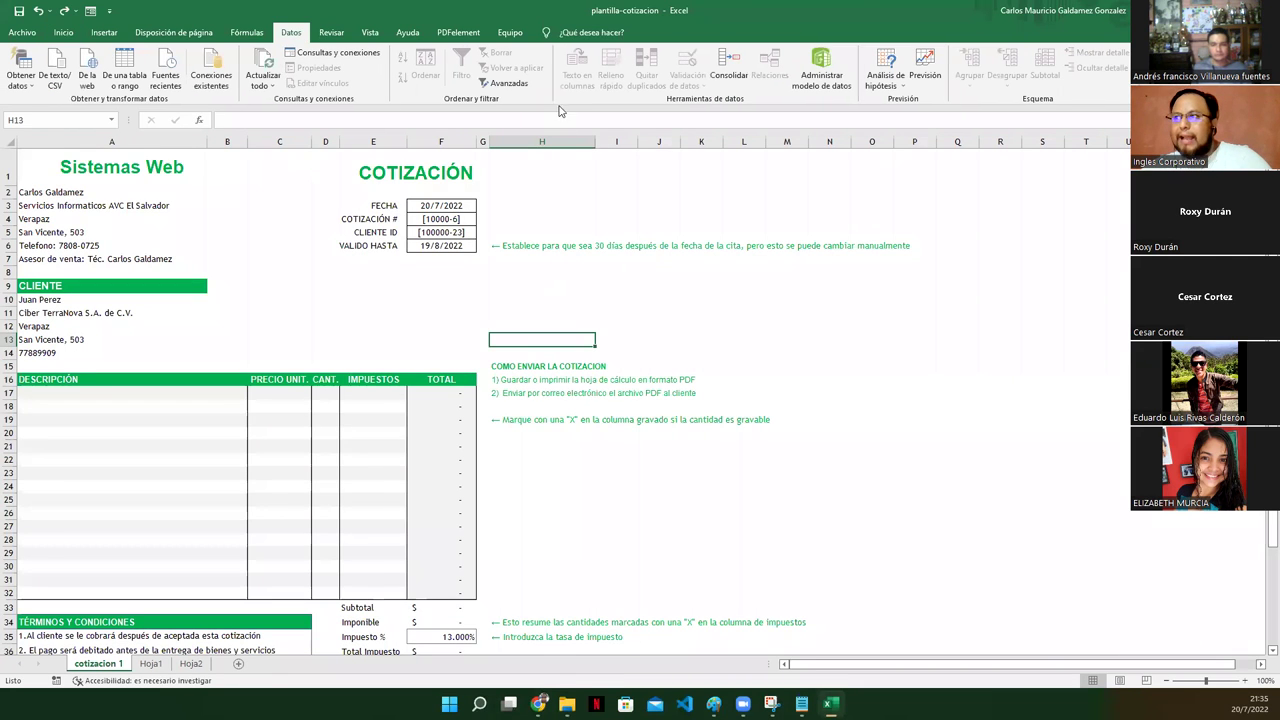
pyautogui.click(331, 32)
pyautogui.click(603, 70)
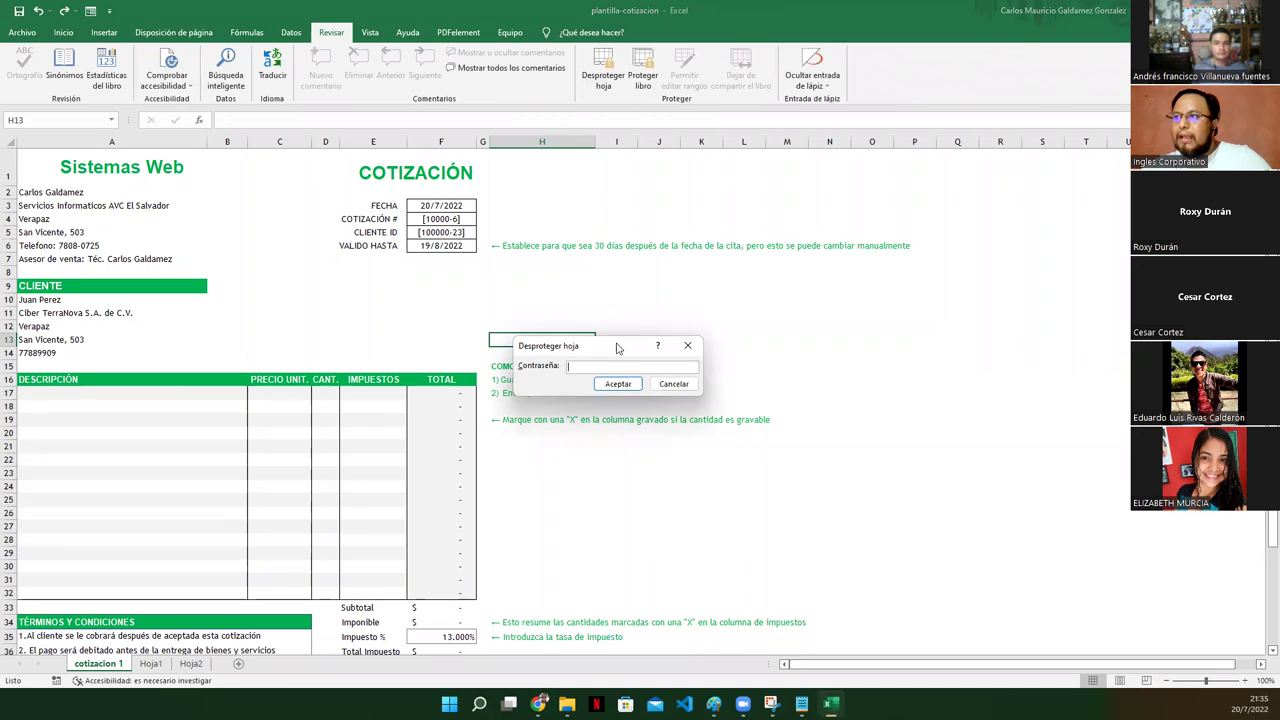
pyautogui.click(603, 383)
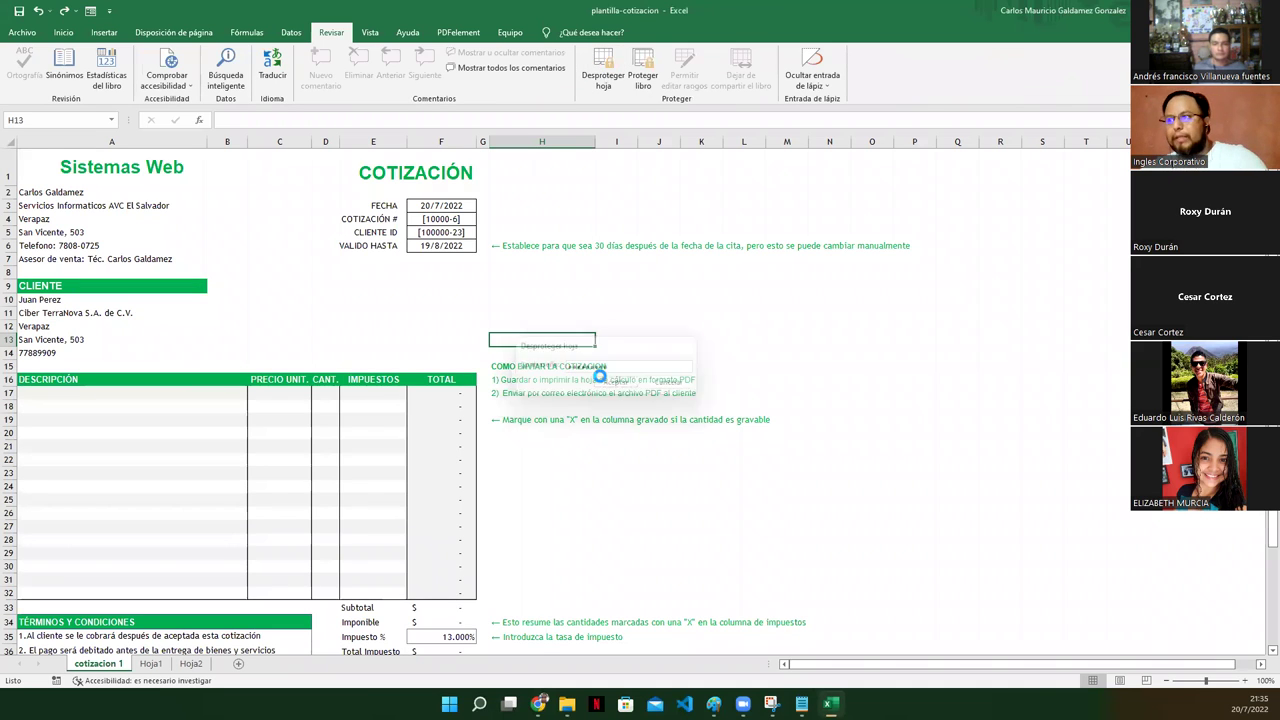
# - Re-protect the sheet with a confirmed password, disallowing inserting columns and rows
pyautogui.click(597, 72)
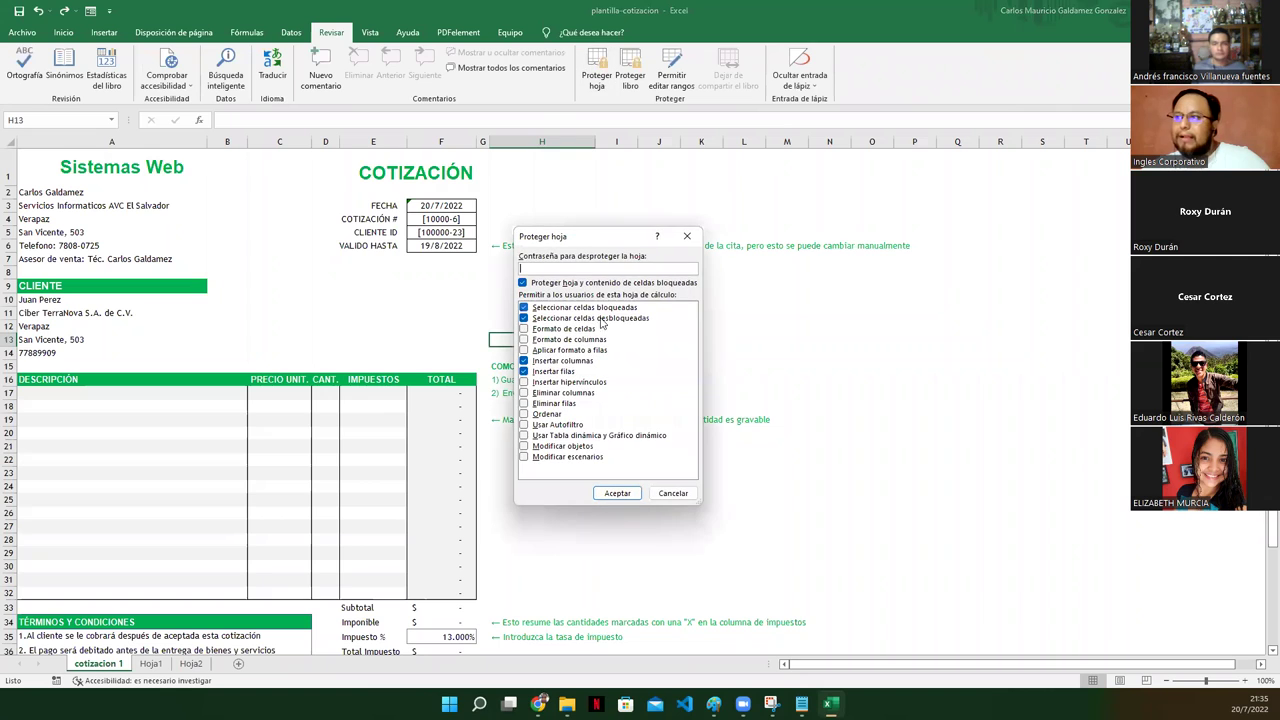
pyautogui.click(560, 360)
pyautogui.click(555, 371)
pyautogui.click(554, 269)
pyautogui.press('Return')
pyautogui.press('Return')
# - Check which column H options the protected sheet still offers
pyautogui.click(183, 389)
pyautogui.click(362, 268)
pyautogui.rightClick(414, 270)
pyautogui.rightClick(525, 141)
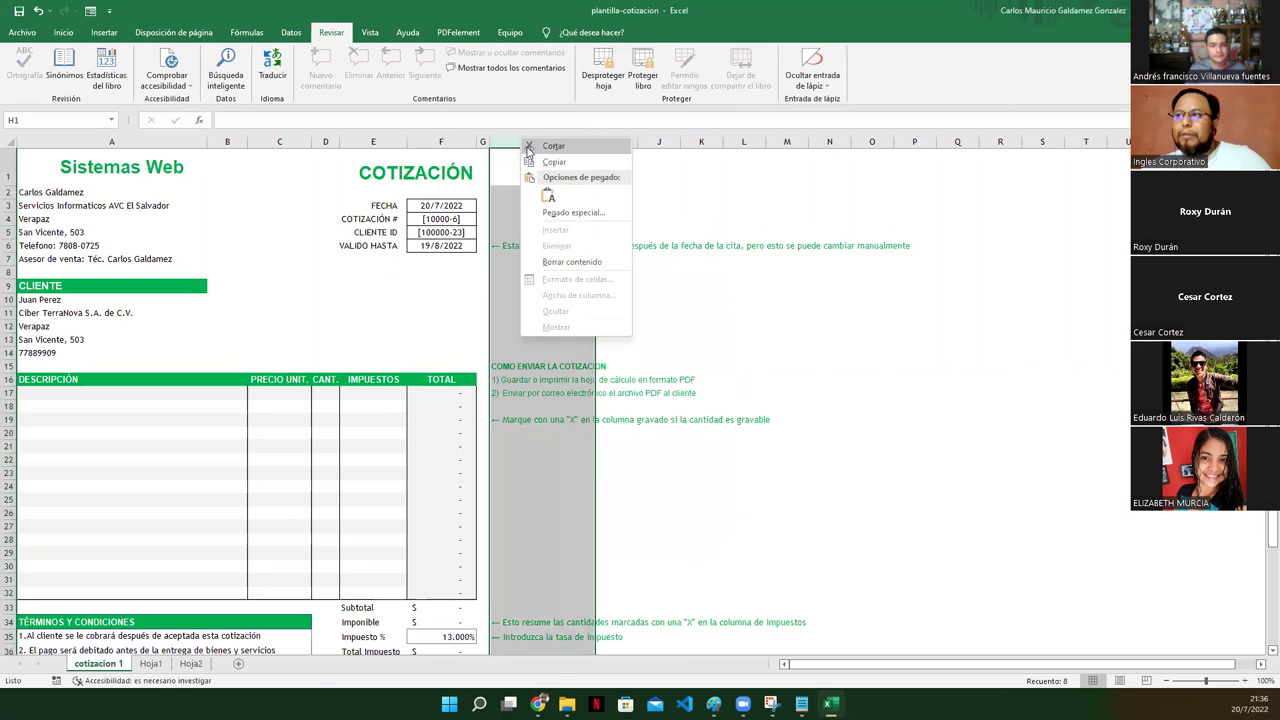
pyautogui.click(491, 287)
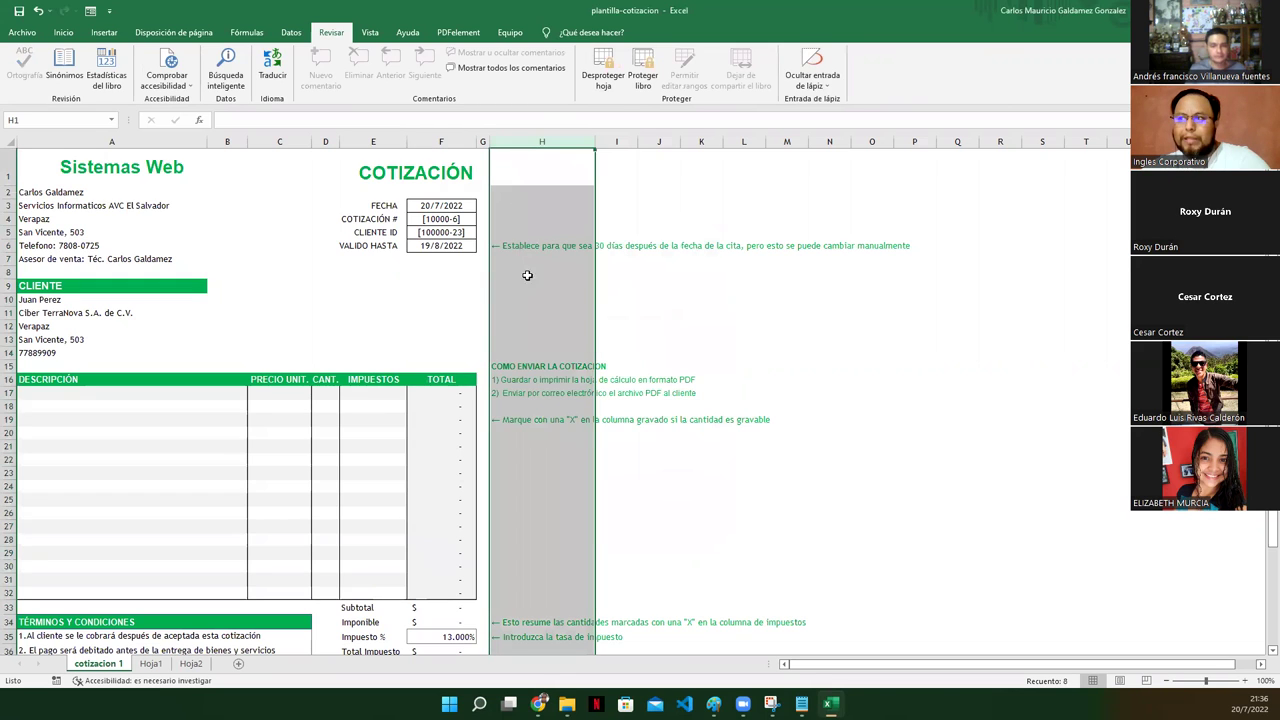
# - Try editing a protected cell, dismiss the warning, and begin removing sheet protection
pyautogui.doubleClick(547, 223)
pyautogui.click(646, 387)
pyautogui.click(300, 458)
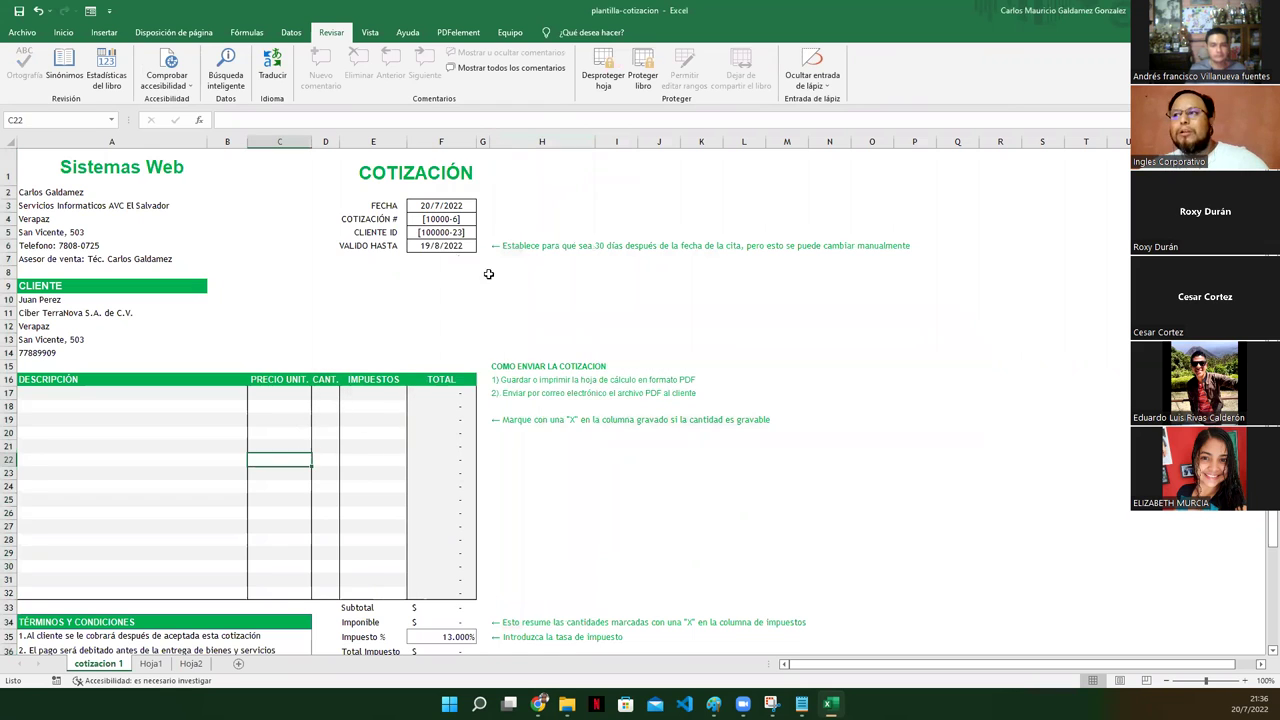
pyautogui.click(603, 88)
# - Unprotect the sheet, then re-protect it allowing cell selection and row deletion
pyautogui.click(617, 384)
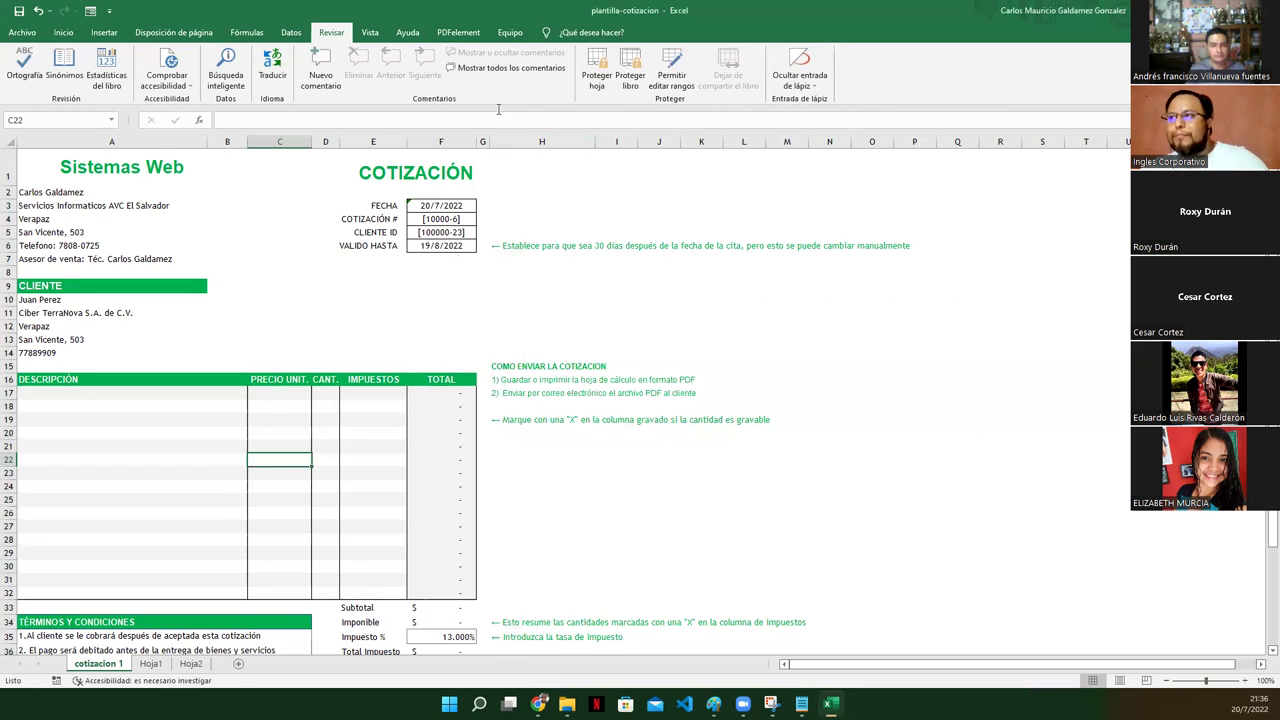
pyautogui.click(590, 80)
pyautogui.click(566, 332)
pyautogui.click(562, 458)
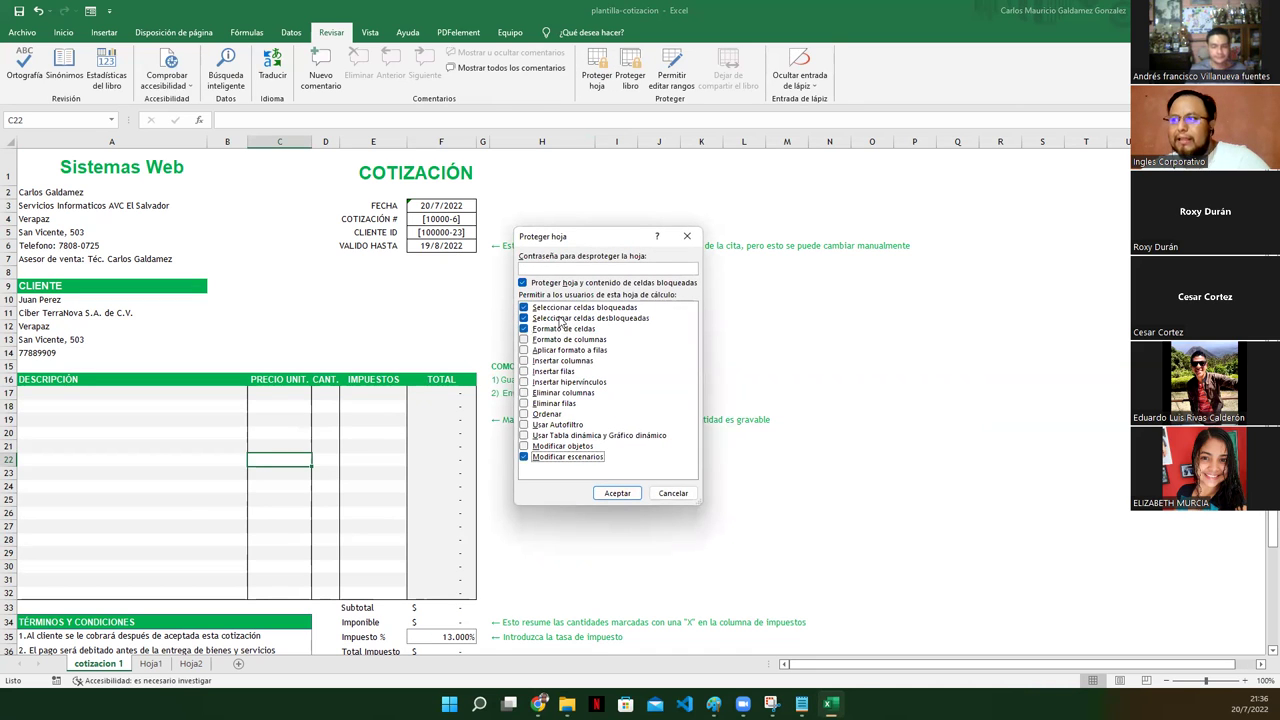
pyautogui.click(553, 330)
pyautogui.click(556, 460)
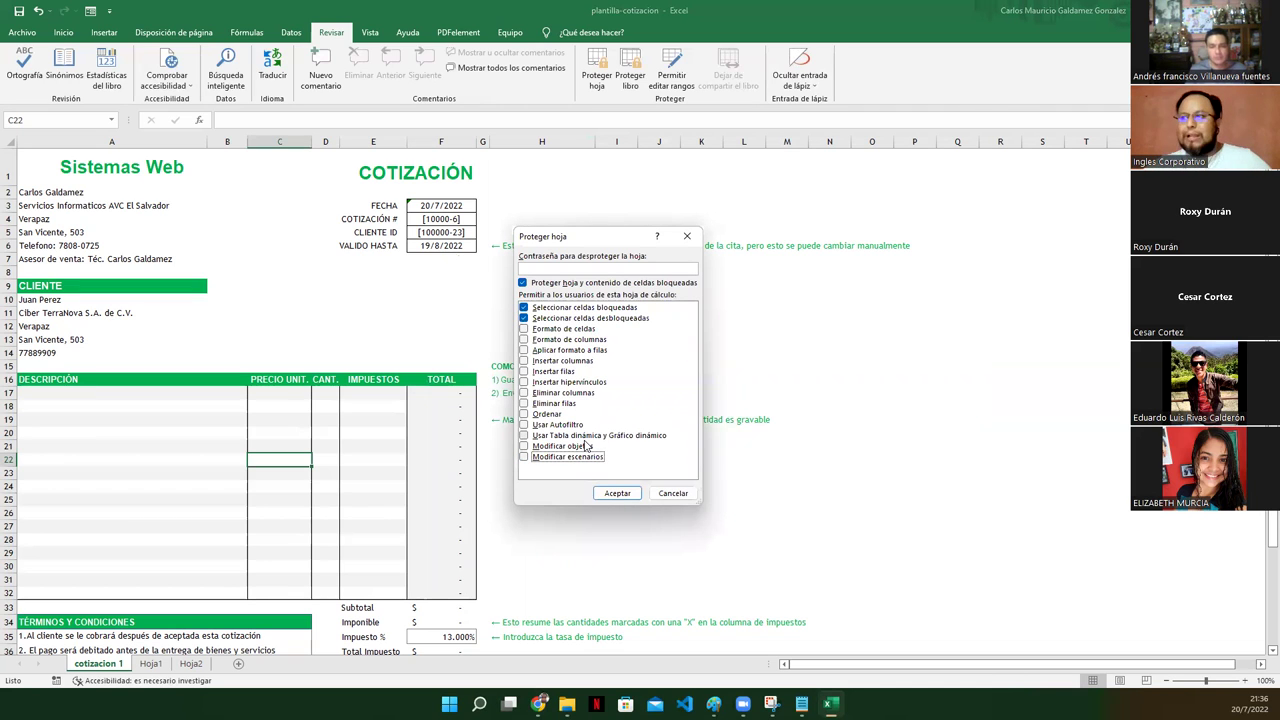
pyautogui.click(524, 404)
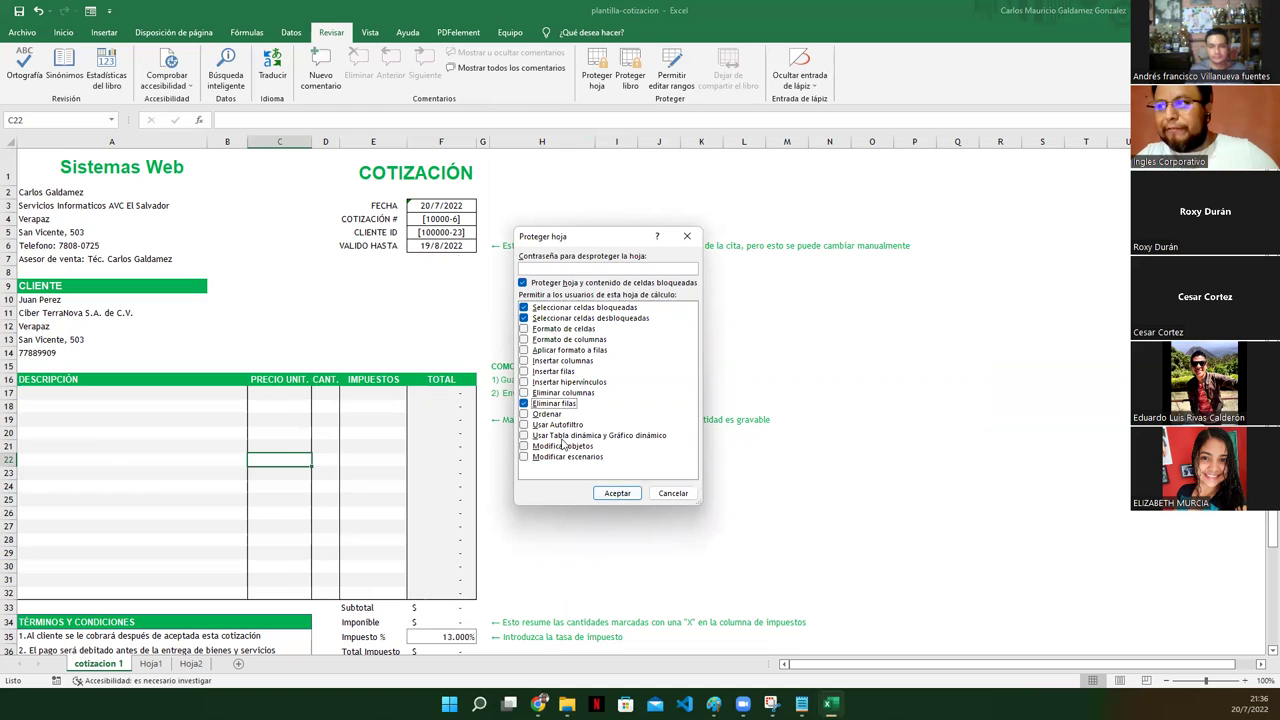
pyautogui.click(610, 497)
# - Remove protection again and enter a protection password
pyautogui.moveTo(610, 497); pyautogui.dragTo(612, 470)
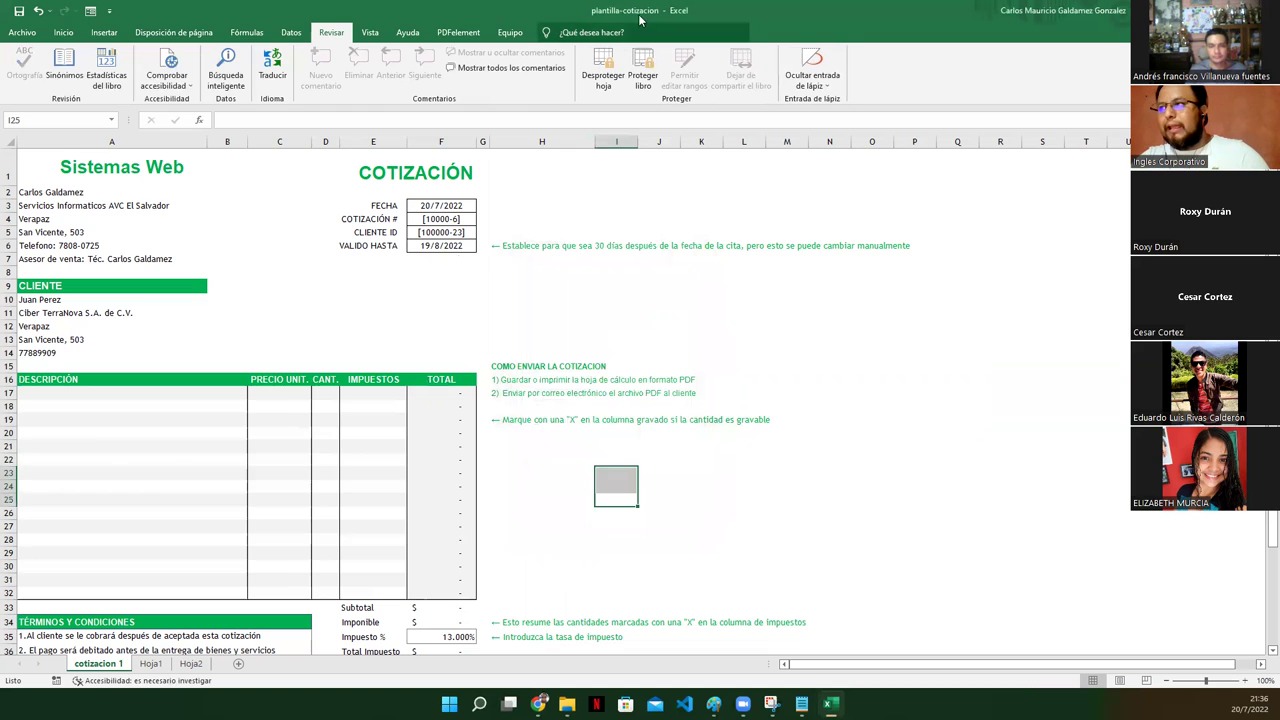
pyautogui.click(603, 62)
pyautogui.click(603, 62)
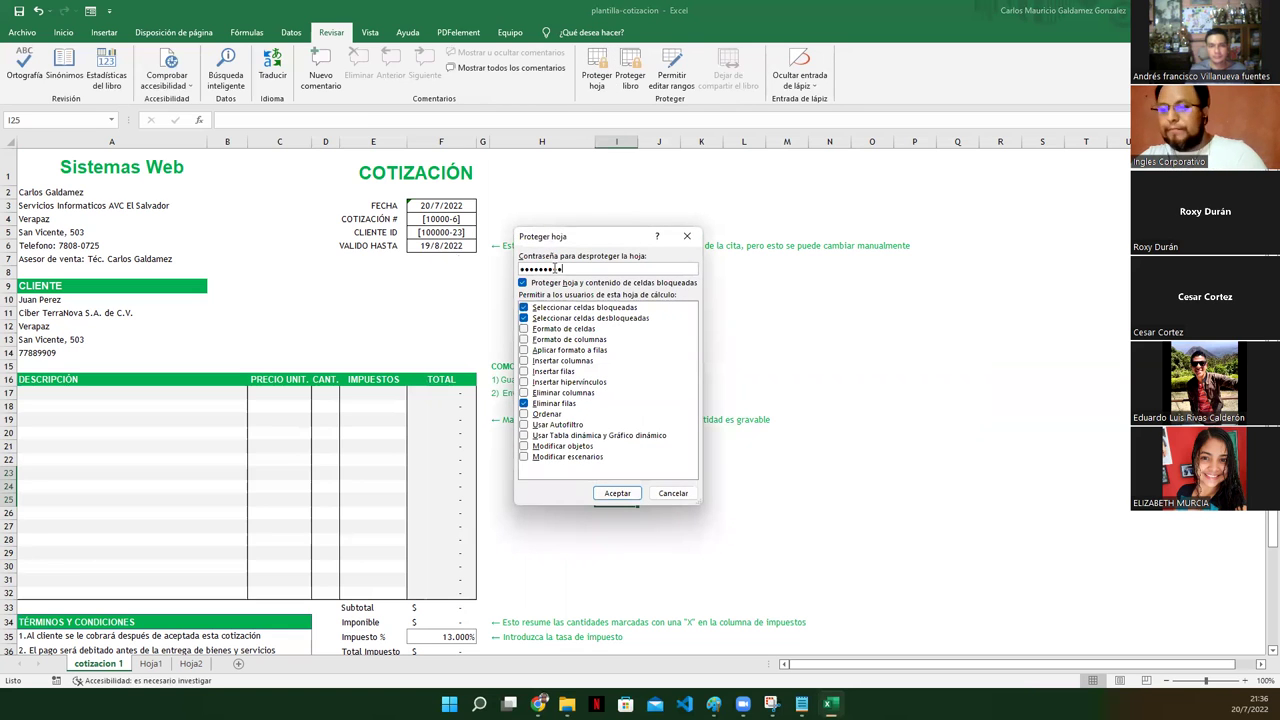
pyautogui.press('Return')
pyautogui.press('Return')
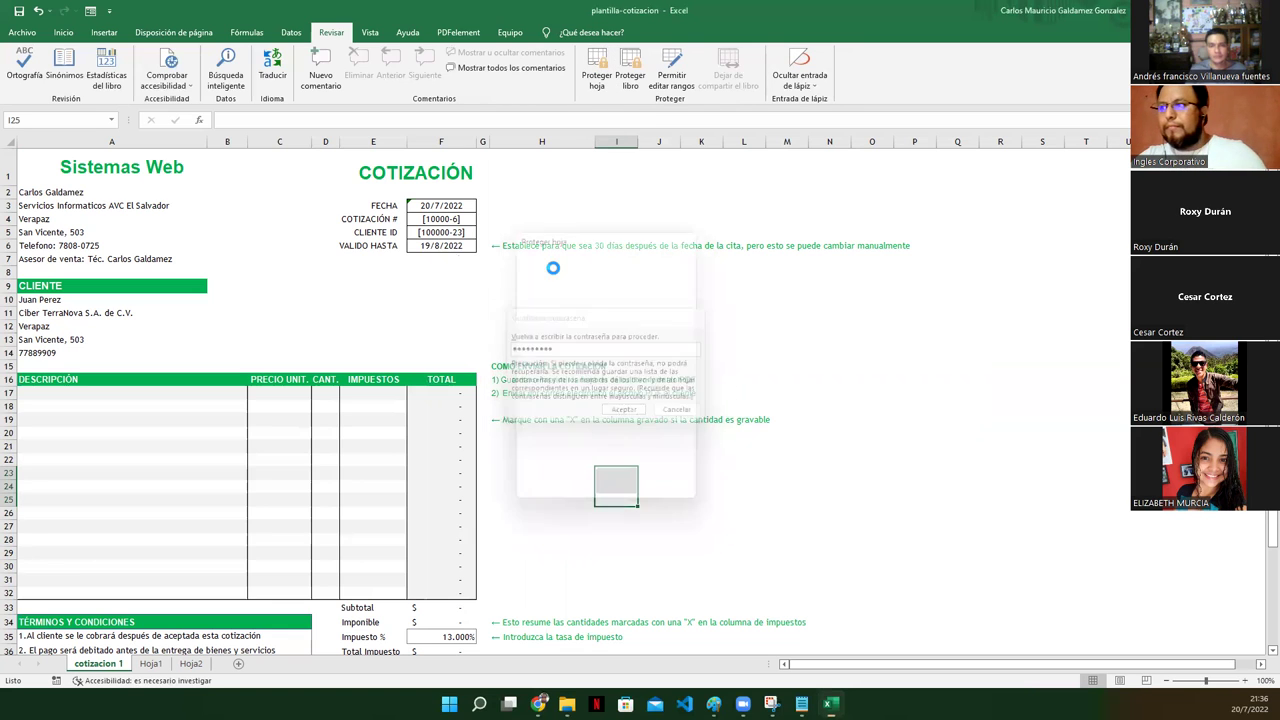
# - Test deleting row 8 and clearing column H, dismissing each protected-sheet warning
pyautogui.rightClick(9, 274)
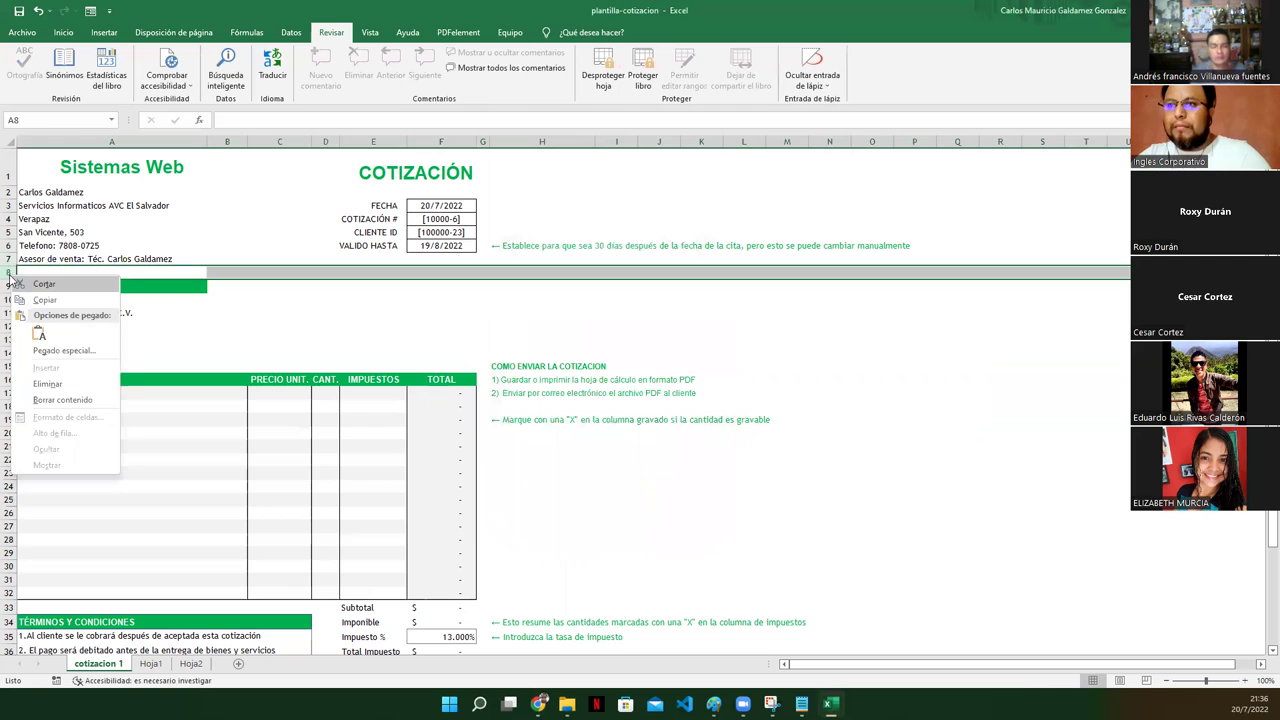
pyautogui.click(48, 383)
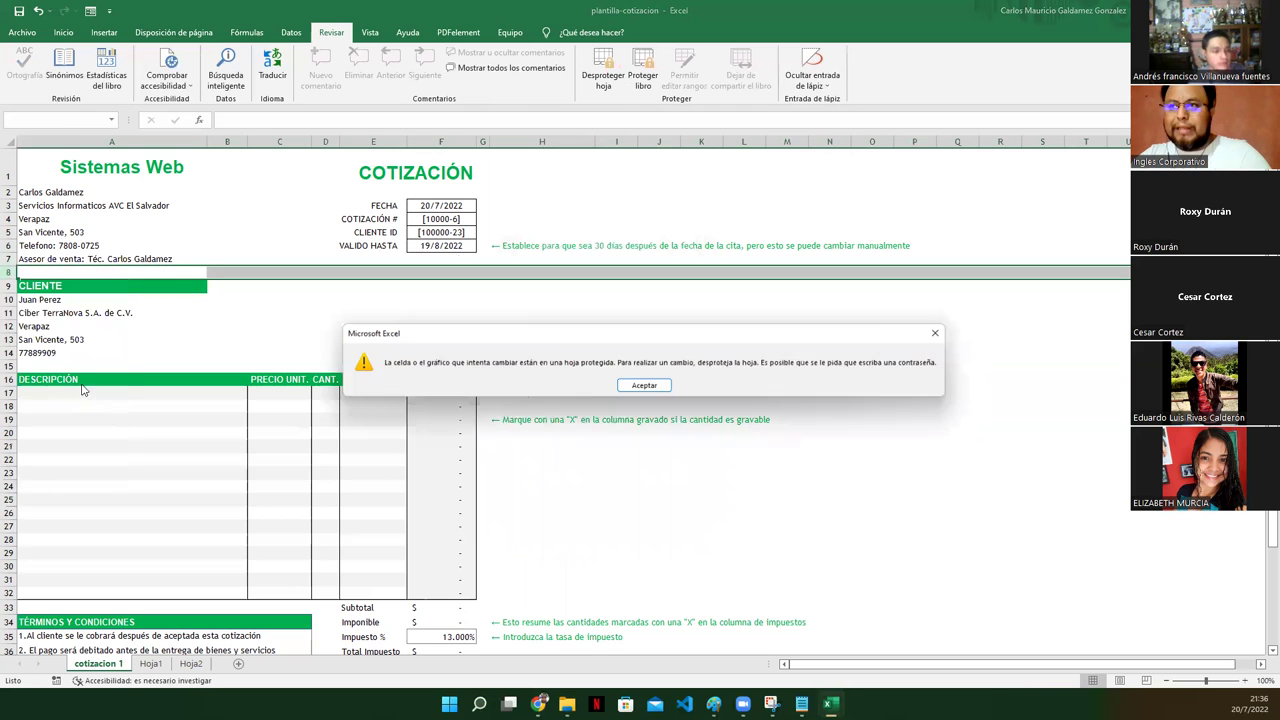
pyautogui.click(645, 387)
pyautogui.click(408, 311)
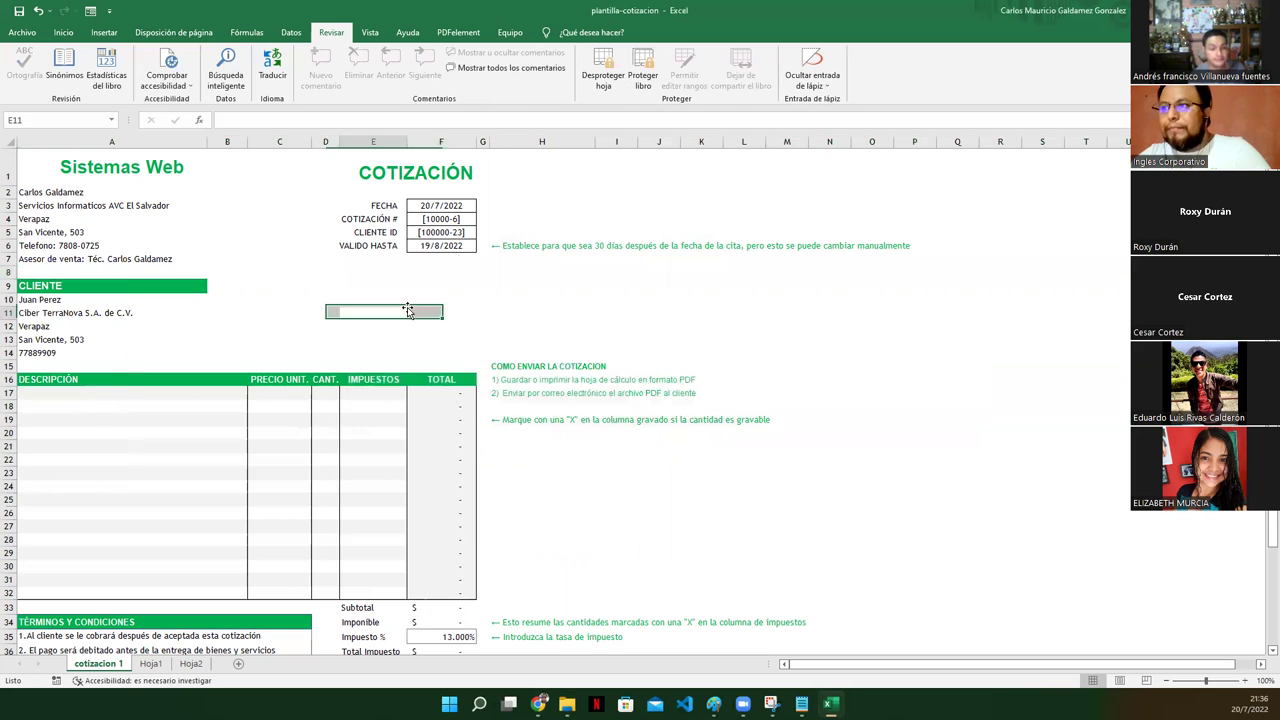
pyautogui.rightClick(541, 143)
pyautogui.click(593, 269)
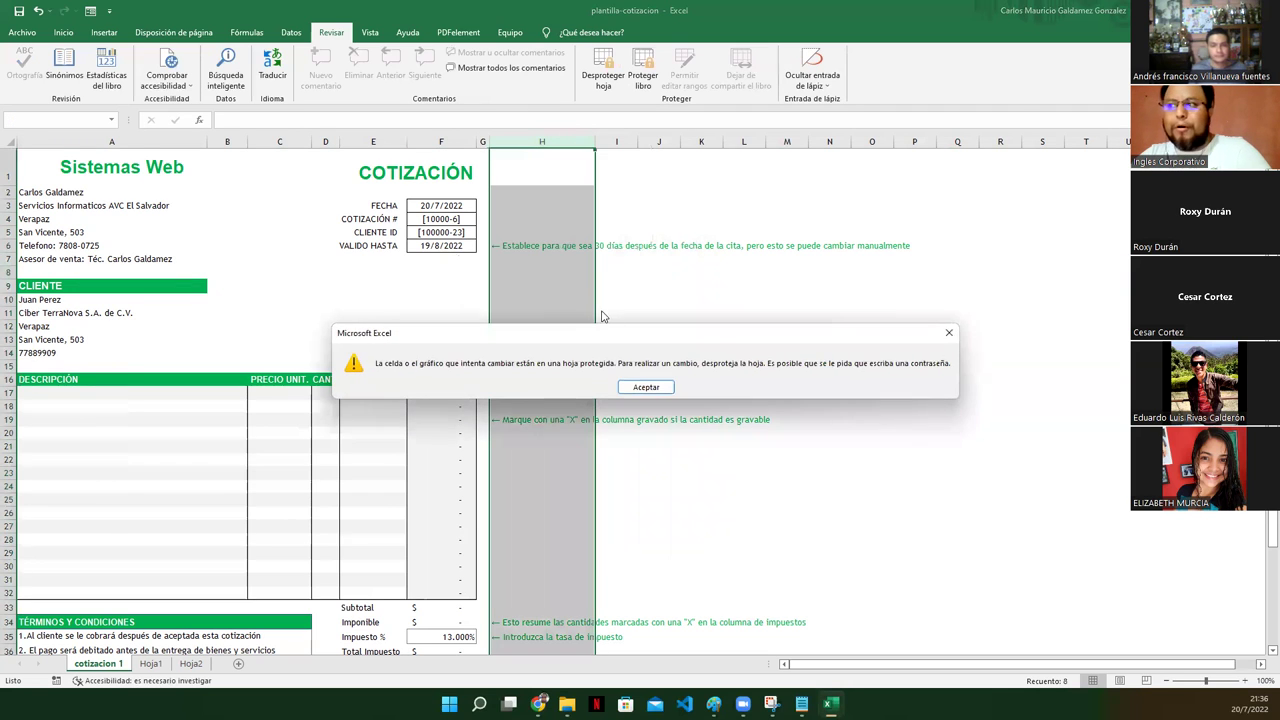
pyautogui.click(634, 385)
# - Unprotect the sheet with its password and close the protection settings unchanged
pyautogui.click(603, 75)
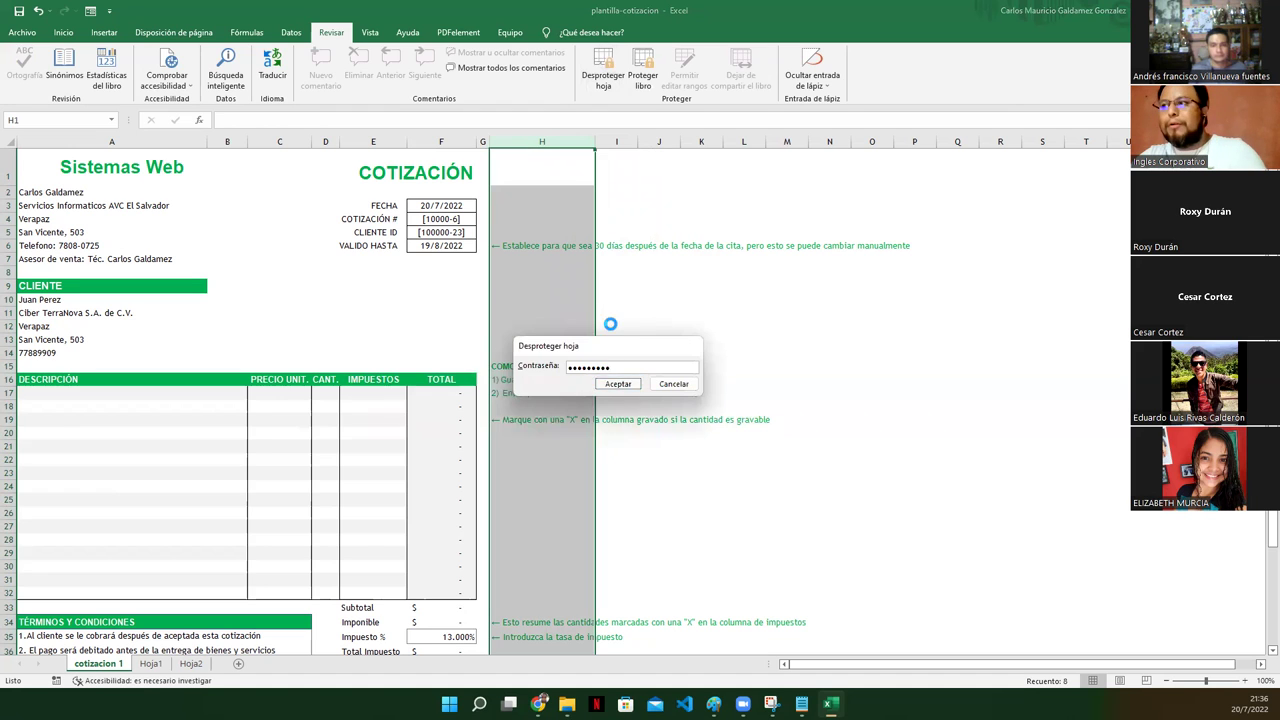
pyautogui.press('Return')
pyautogui.click(607, 80)
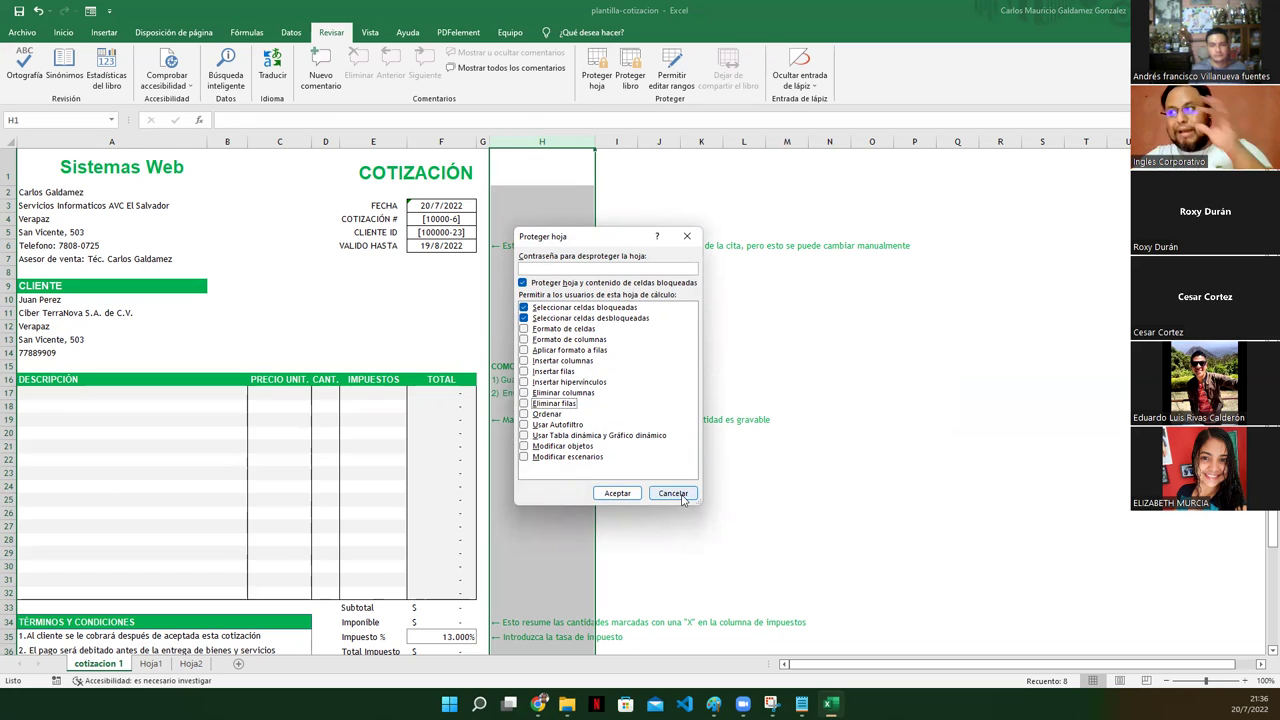
pyautogui.click(673, 493)
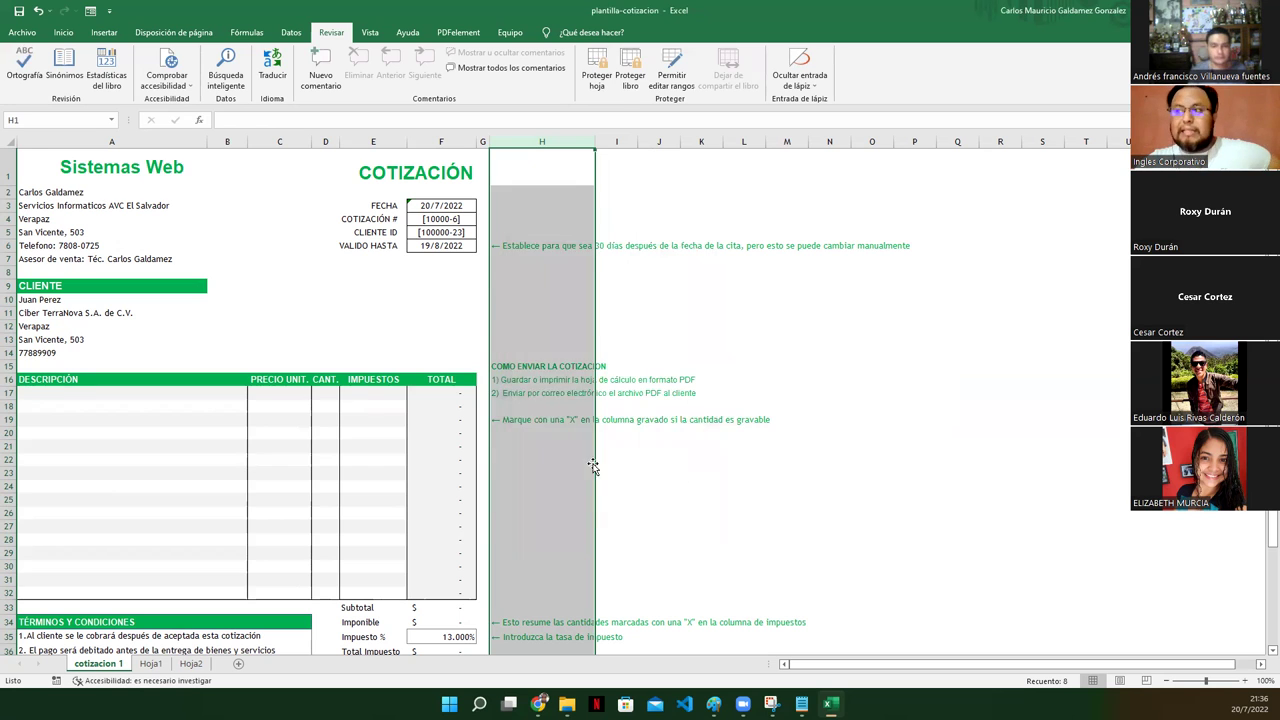
pyautogui.click(588, 459)
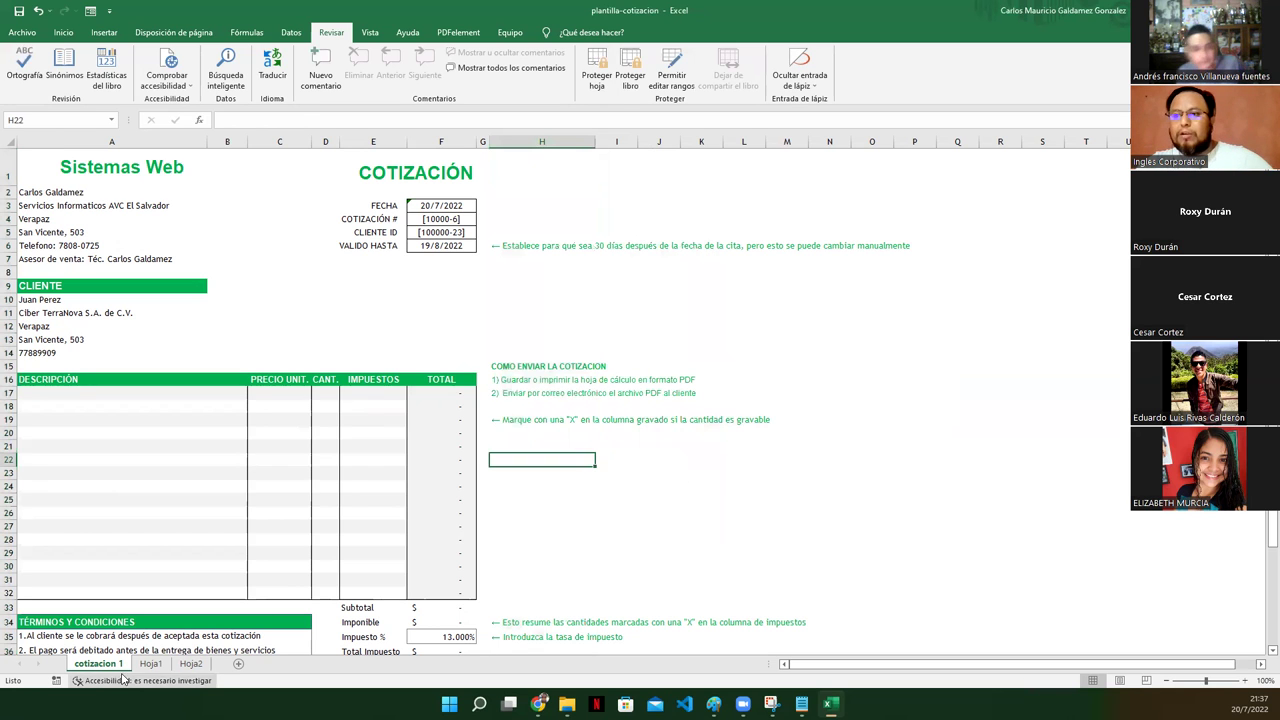
# - Look through Hoja2 and Hoja1, then open workbook protection from cotizacion 1
pyautogui.click(191, 664)
pyautogui.click(98, 664)
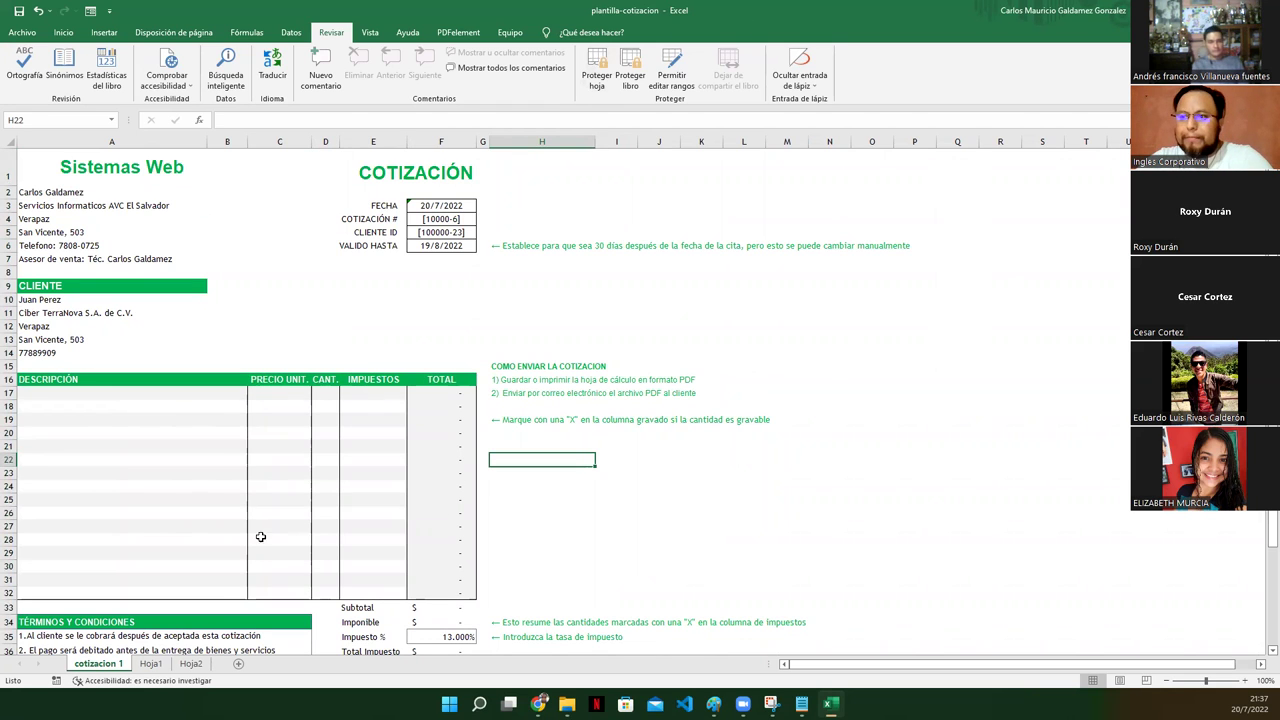
pyautogui.click(150, 664)
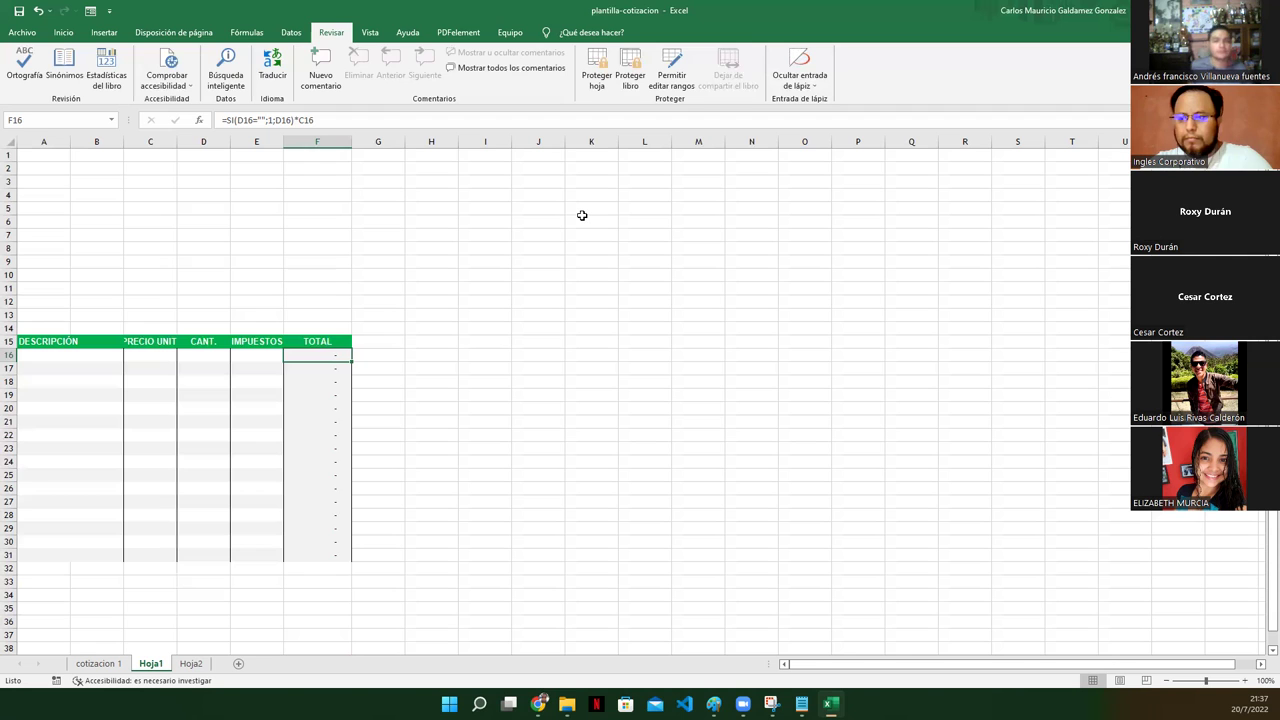
pyautogui.click(98, 663)
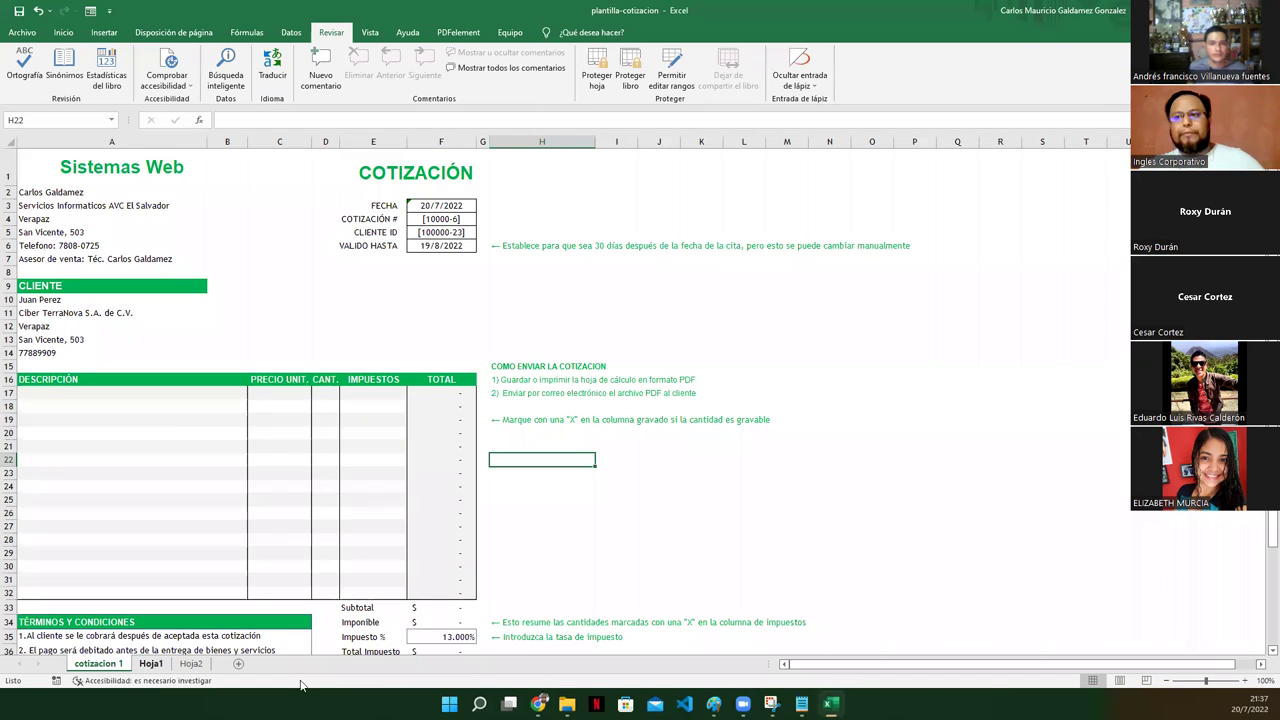
pyautogui.click(630, 75)
# - Protect the workbook structure with the second password from Notepad, confirming it
pyautogui.hotkey('alt', 'Tab')
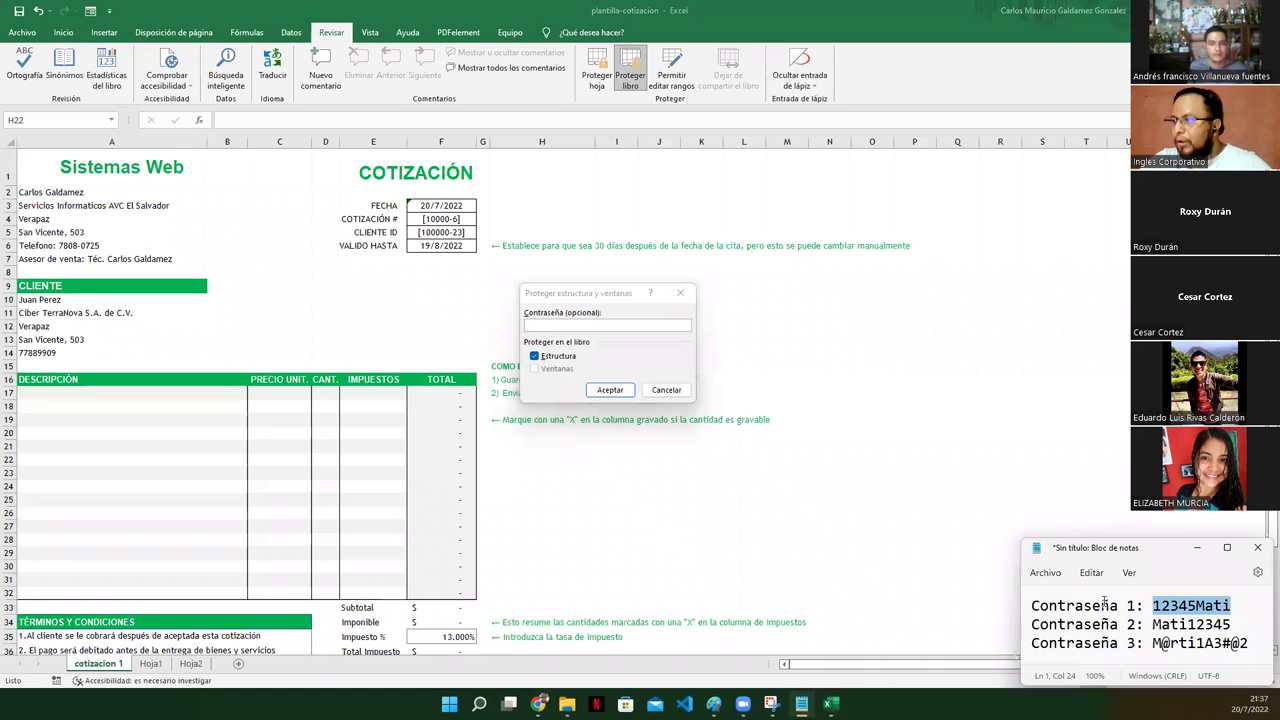
pyautogui.click(1216, 623)
pyautogui.rightClick(1218, 627)
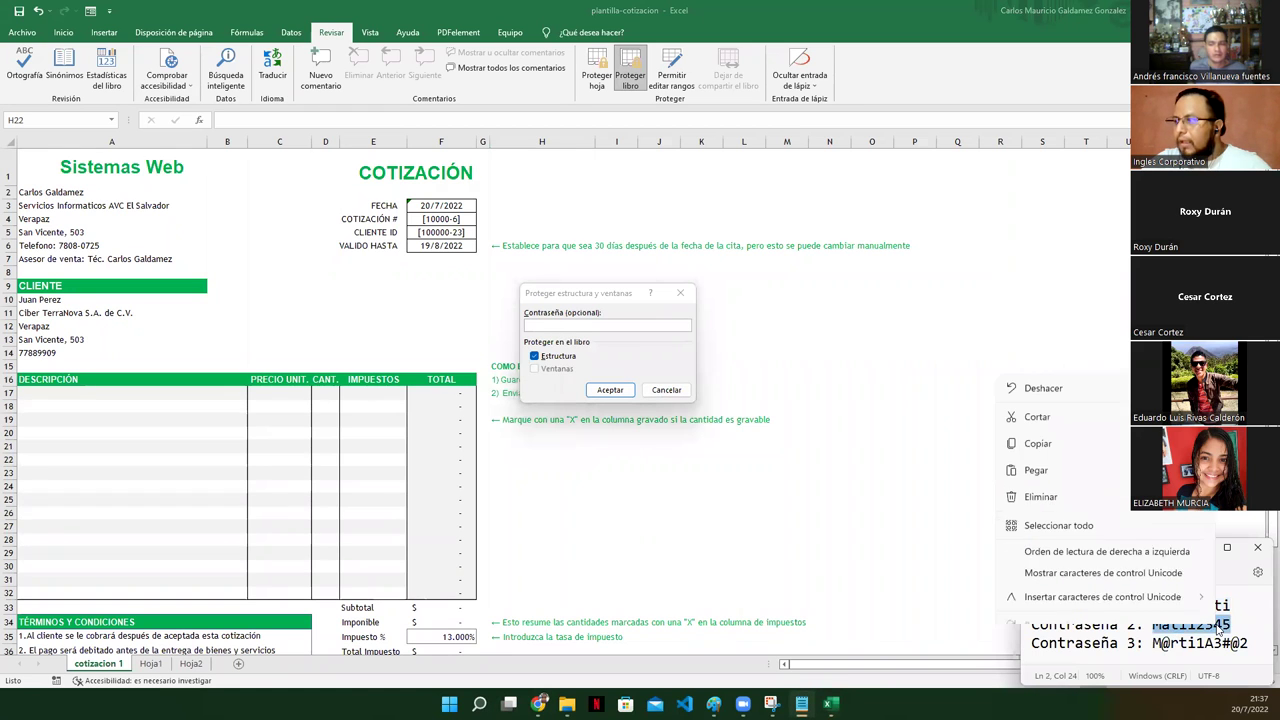
pyautogui.click(1061, 427)
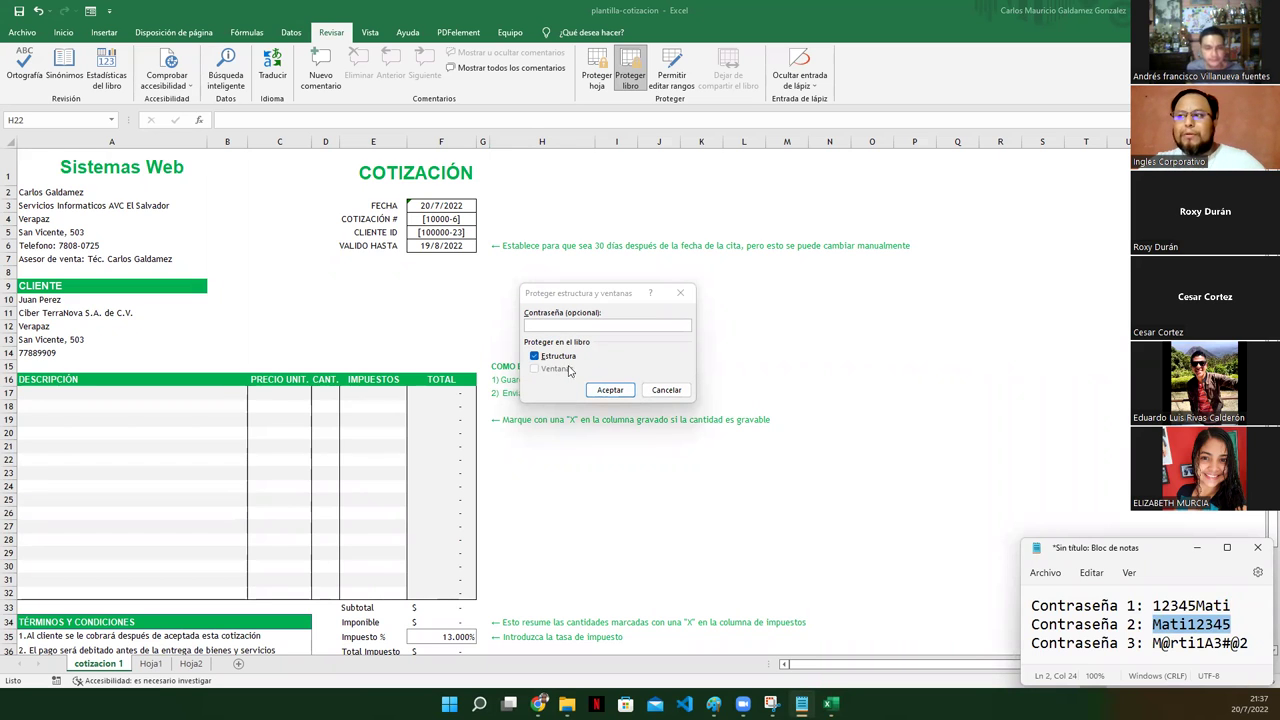
pyautogui.click(537, 358)
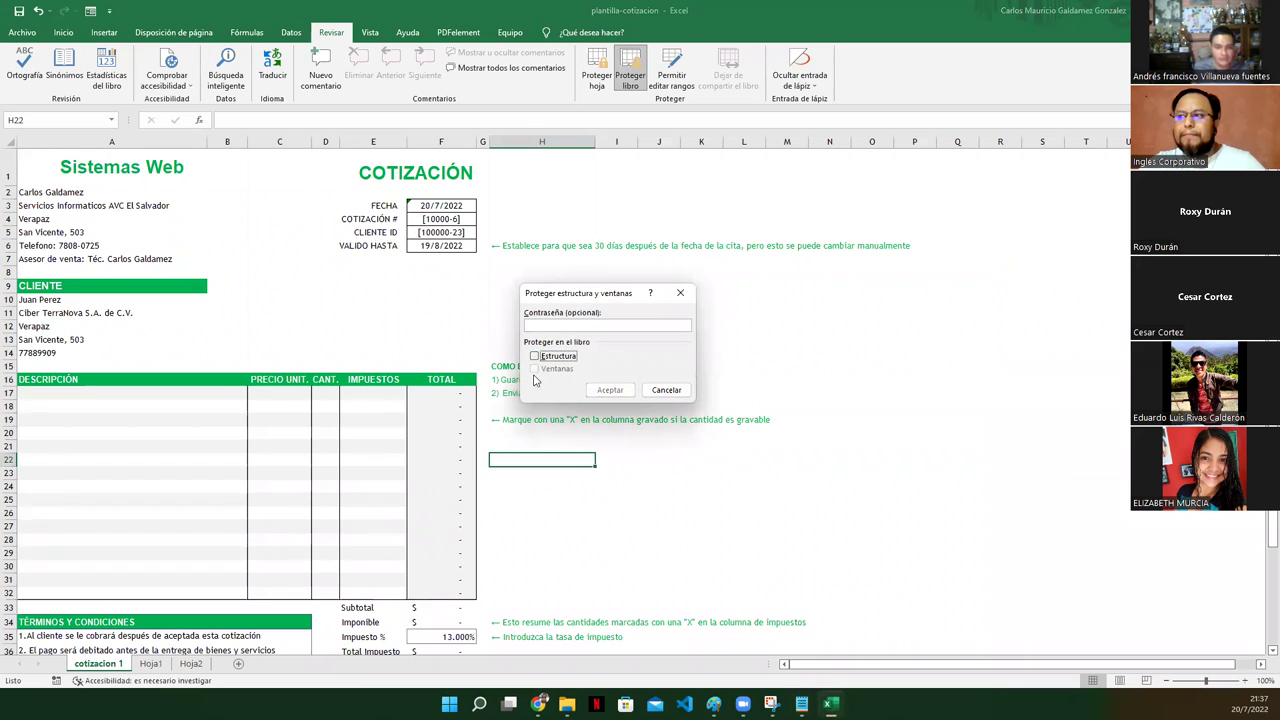
pyautogui.click(534, 359)
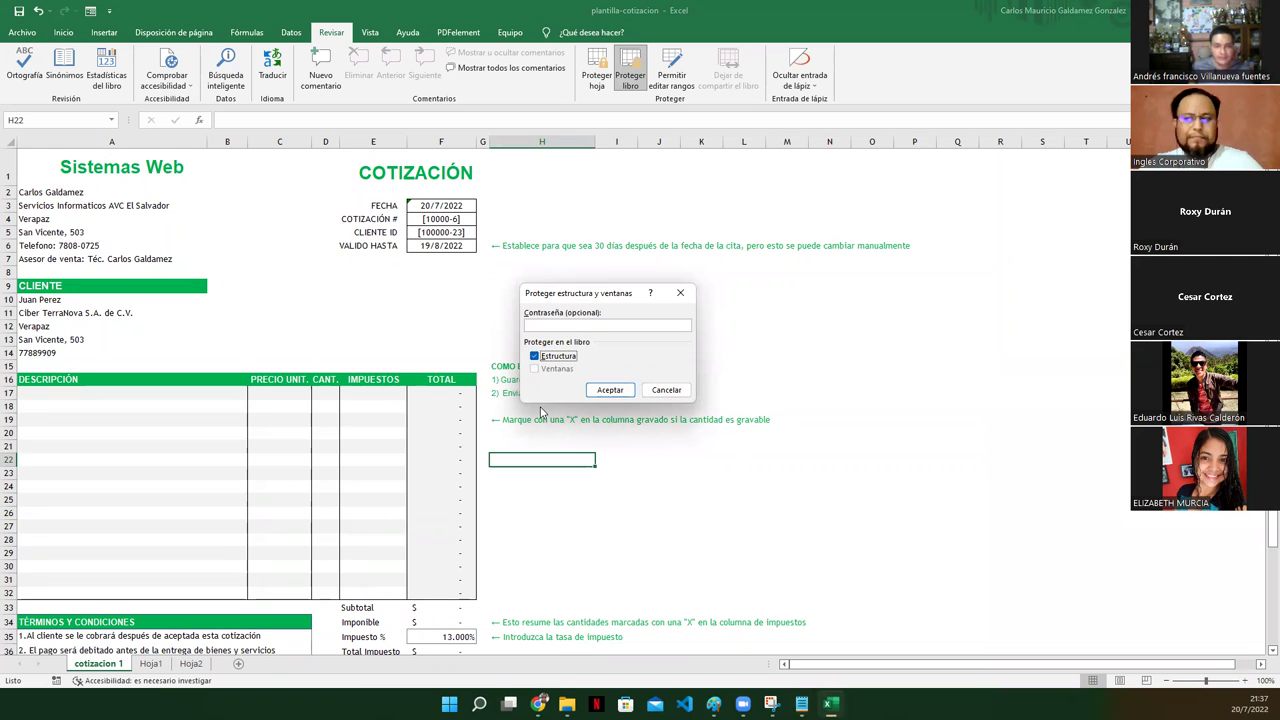
pyautogui.click(559, 324)
pyautogui.hotkey('ctrl', 'v')
pyautogui.click(630, 390)
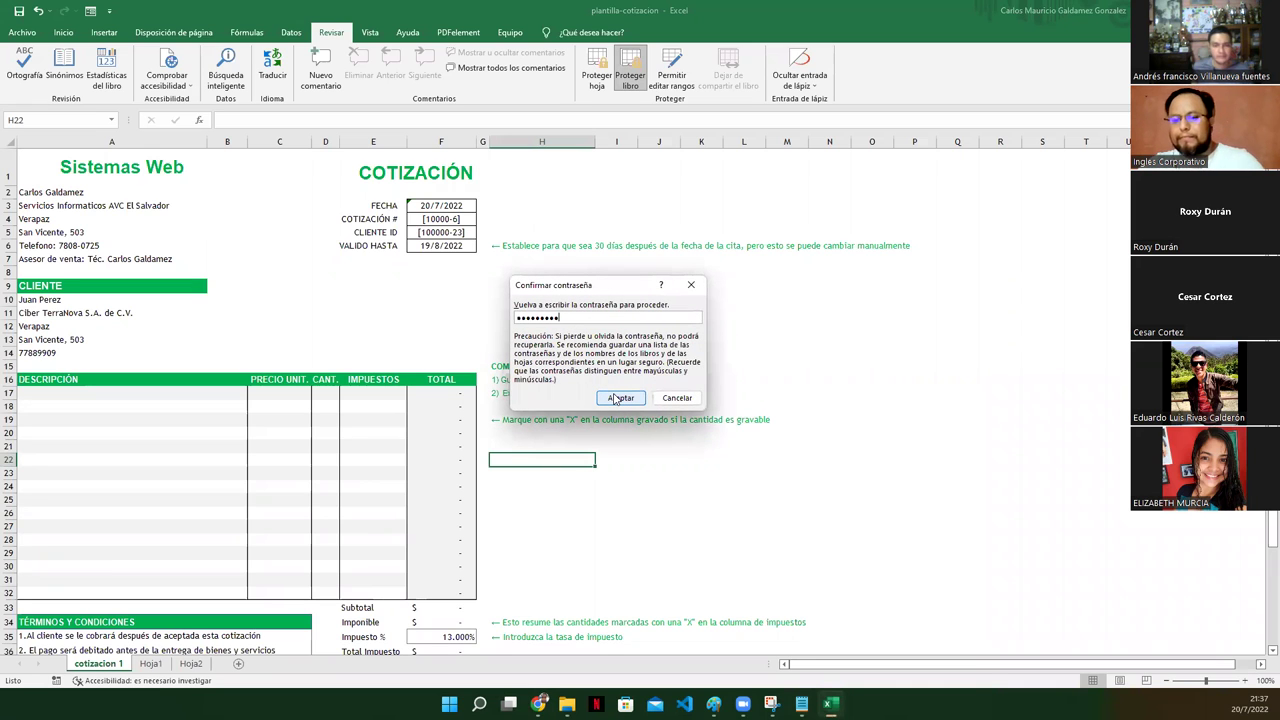
pyautogui.click(617, 398)
# - Confirm the workbook password, then clear the whole sheet and undo it
pyautogui.click(439, 392)
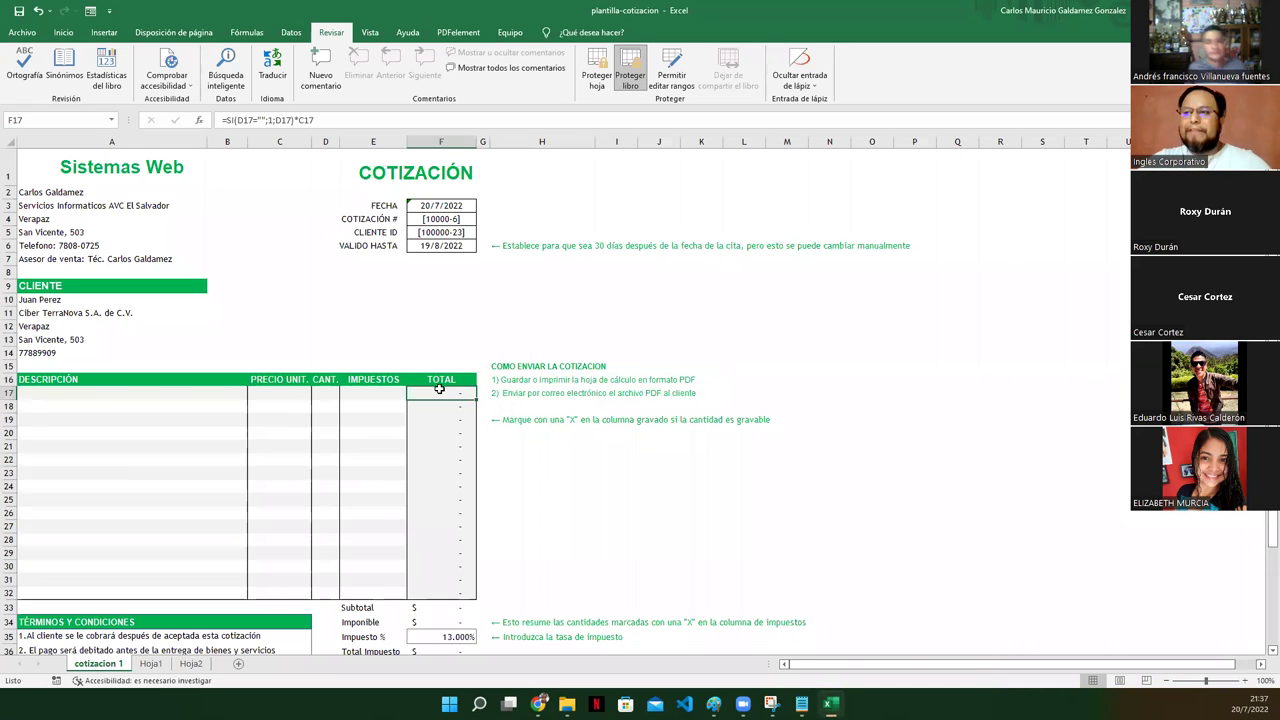
pyautogui.click(6, 140)
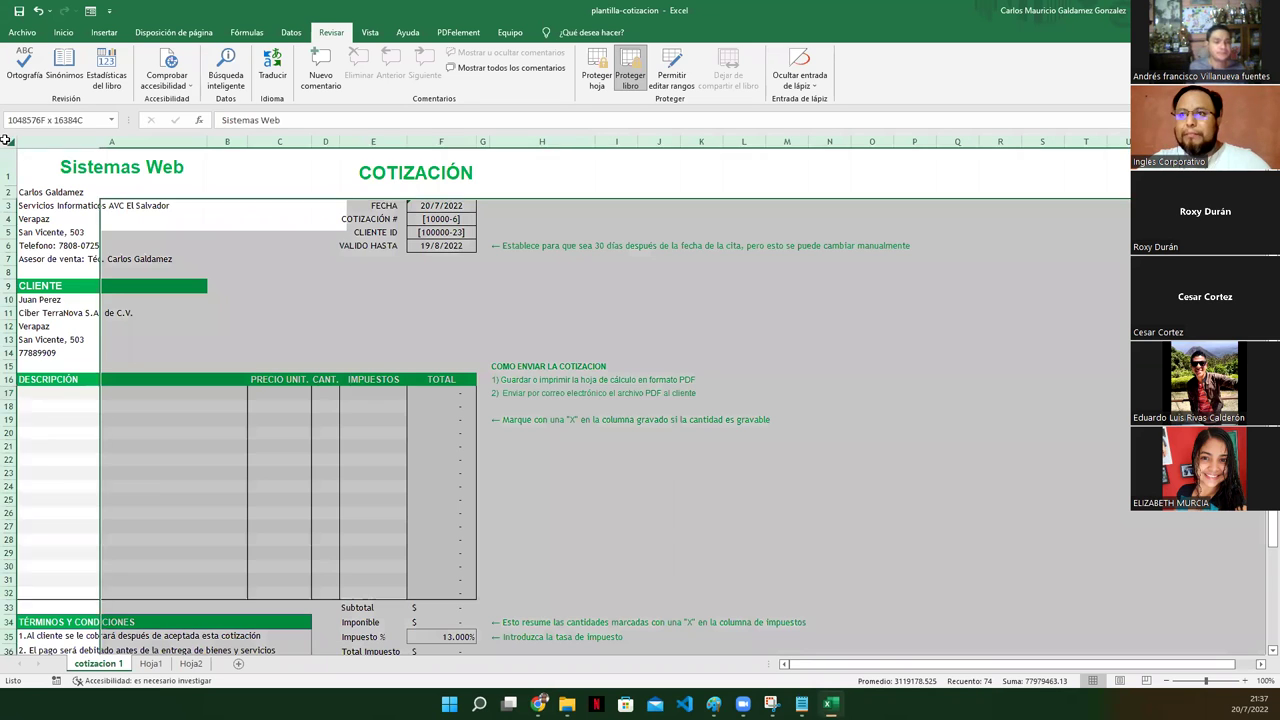
pyautogui.press('Delete')
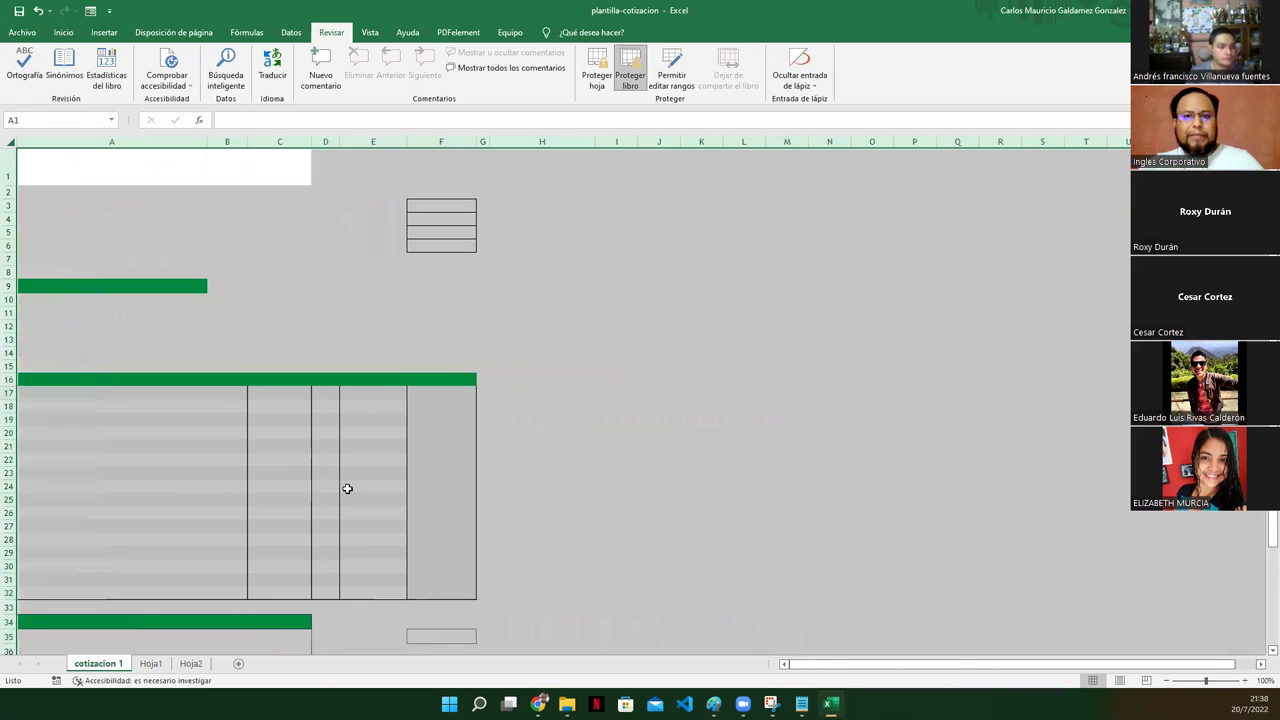
pyautogui.hotkey('ctrl', 'z')
# - Bold the client details in A10:A14 and italicize the company details in A2:A7
pyautogui.click(55, 305)
pyautogui.moveTo(55, 323); pyautogui.dragTo(52, 355)
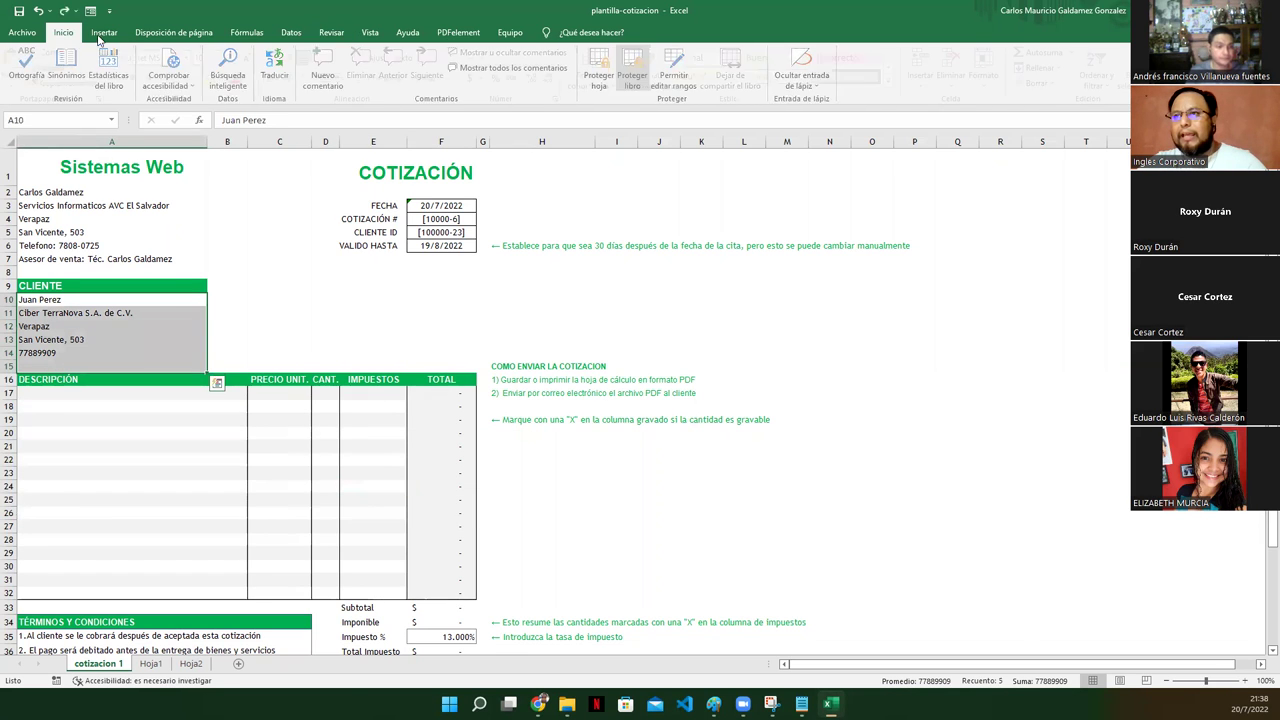
pyautogui.click(63, 32)
pyautogui.click(124, 77)
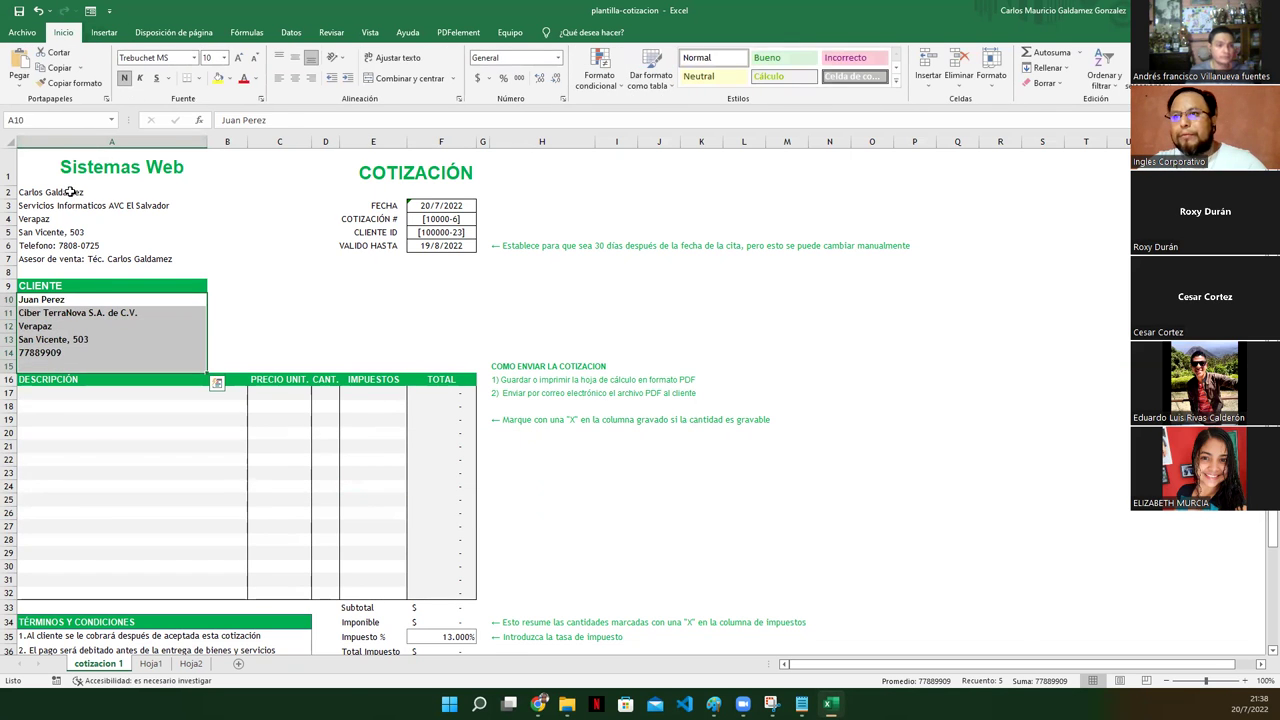
pyautogui.moveTo(70, 192); pyautogui.dragTo(80, 257)
pyautogui.click(143, 80)
pyautogui.click(312, 284)
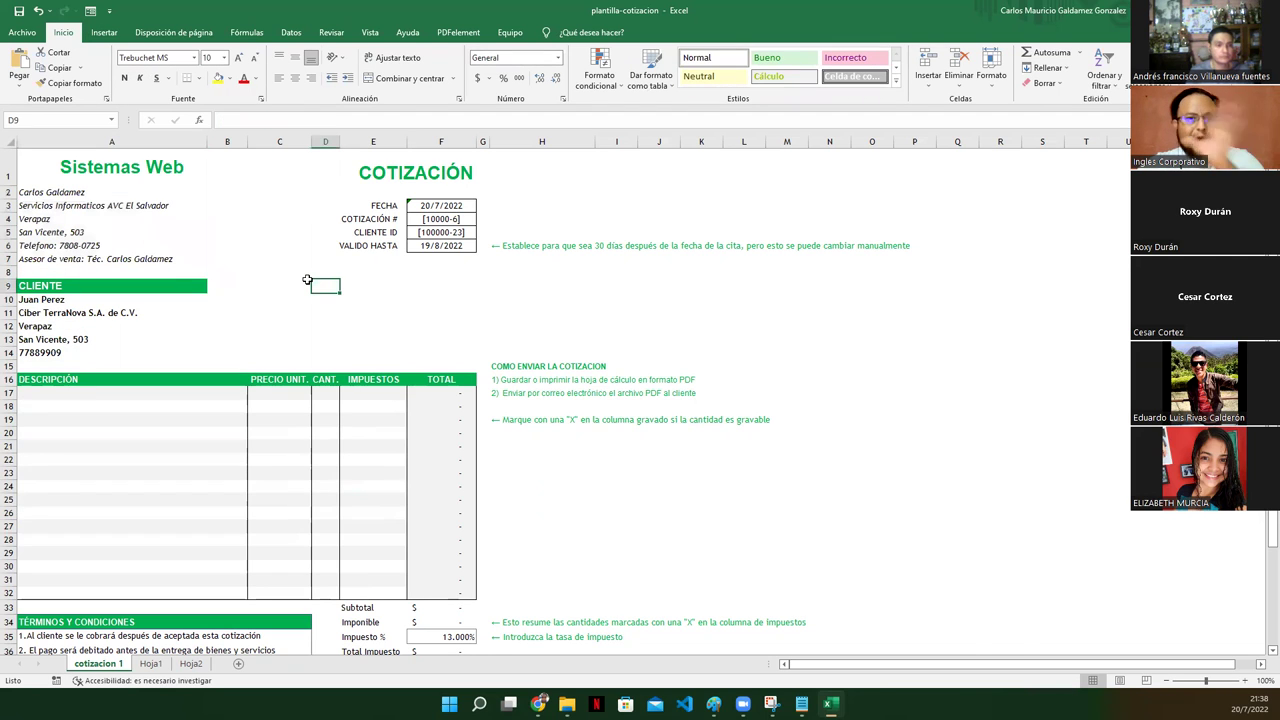
# - Enter test text 'fdgdfg' and 'fhjj' in D7 and D8 on Hoja1
pyautogui.click(152, 664)
pyautogui.click(214, 236)
pyautogui.write('fdgdfg')
pyautogui.press('Return')
pyautogui.write('fhjj')
pyautogui.click(70, 488)
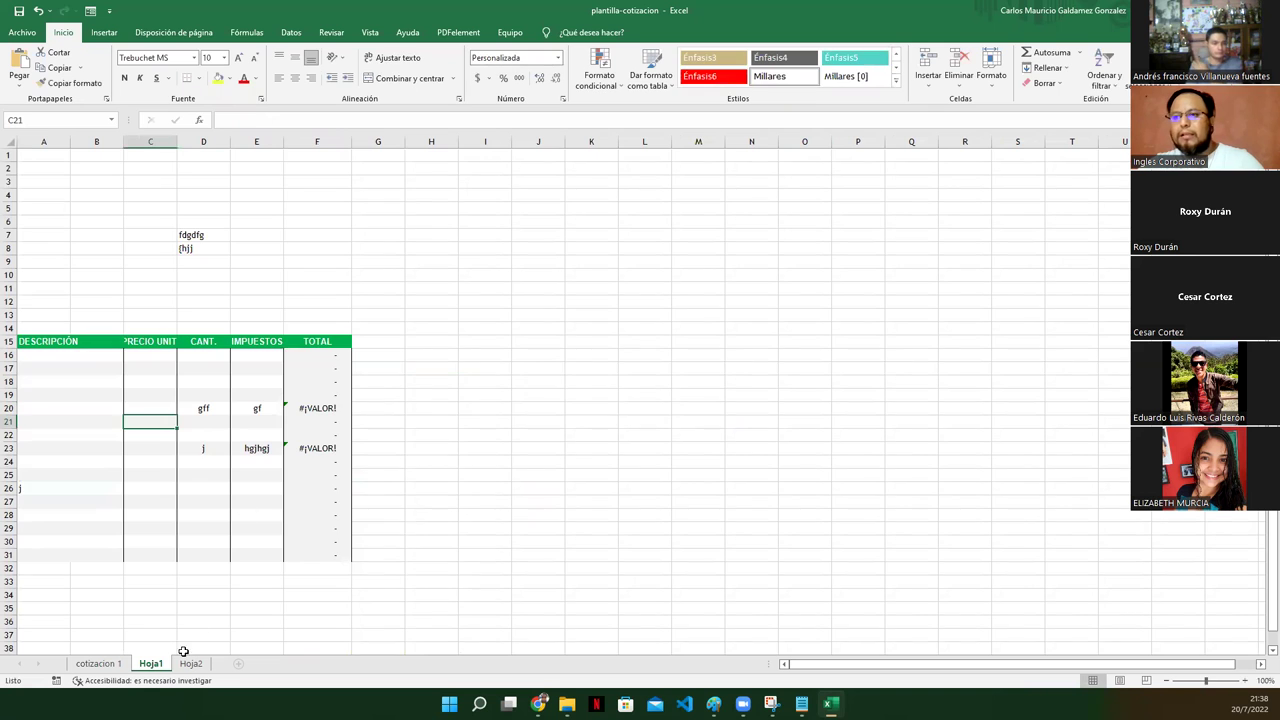
# - Type 'rrer' in E21 and 'rr' in D21 on Hoja2, then return to cotizacion 1
pyautogui.click(189, 663)
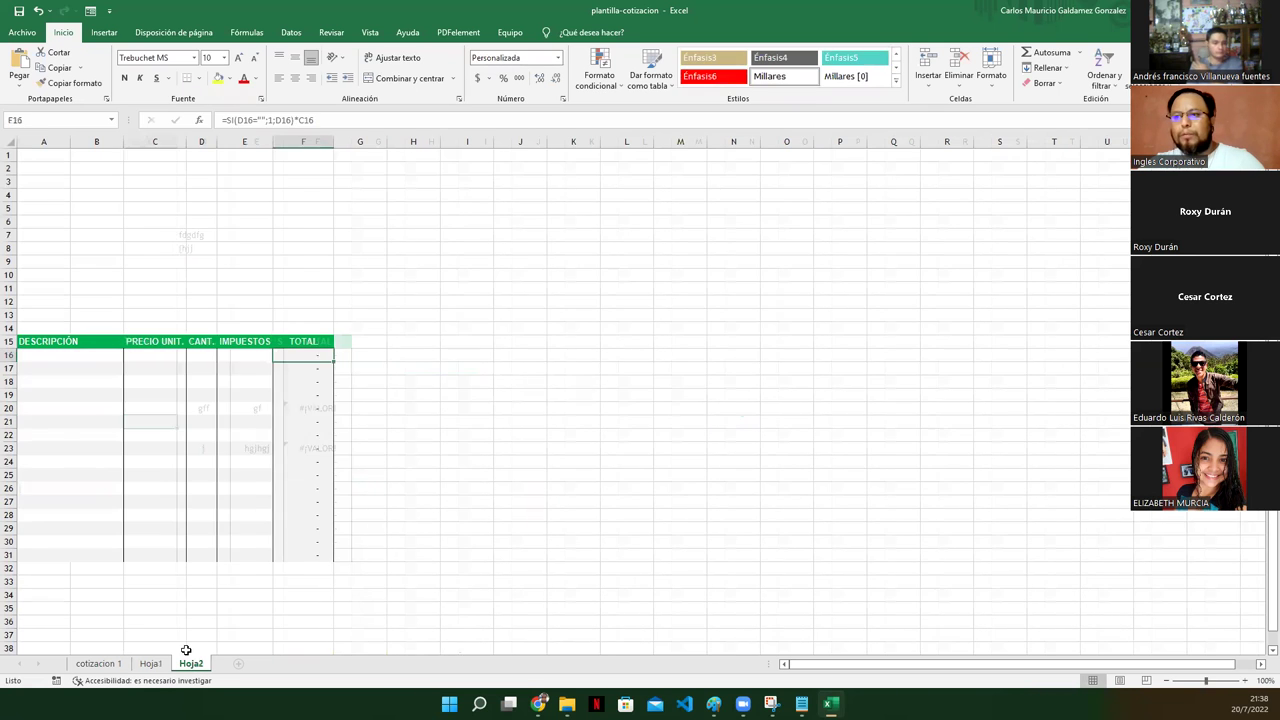
pyautogui.doubleClick(225, 425)
pyautogui.write('rrer')
pyautogui.click(196, 421)
pyautogui.write('rr')
pyautogui.press('Return')
pyautogui.click(98, 663)
pyautogui.click(160, 667)
pyautogui.click(118, 665)
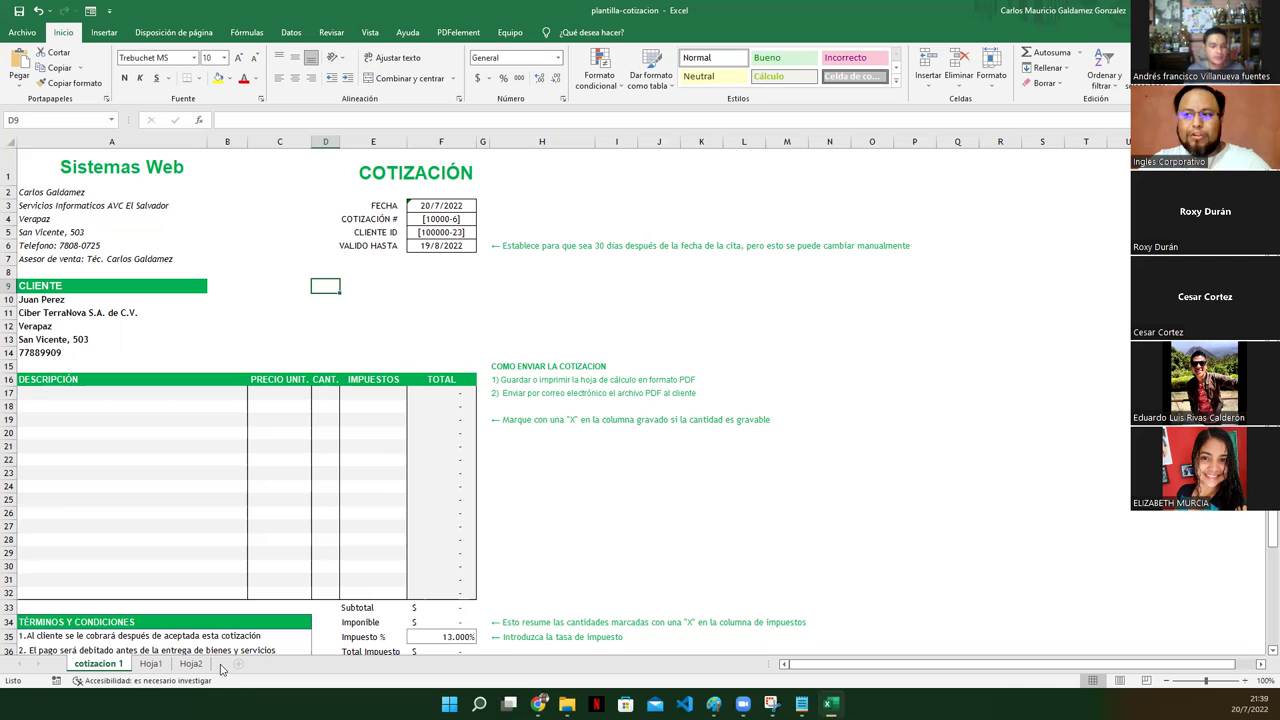
# - Clear the stray entries in C4:E10 and C19:E25 on Hoja1
pyautogui.click(188, 665)
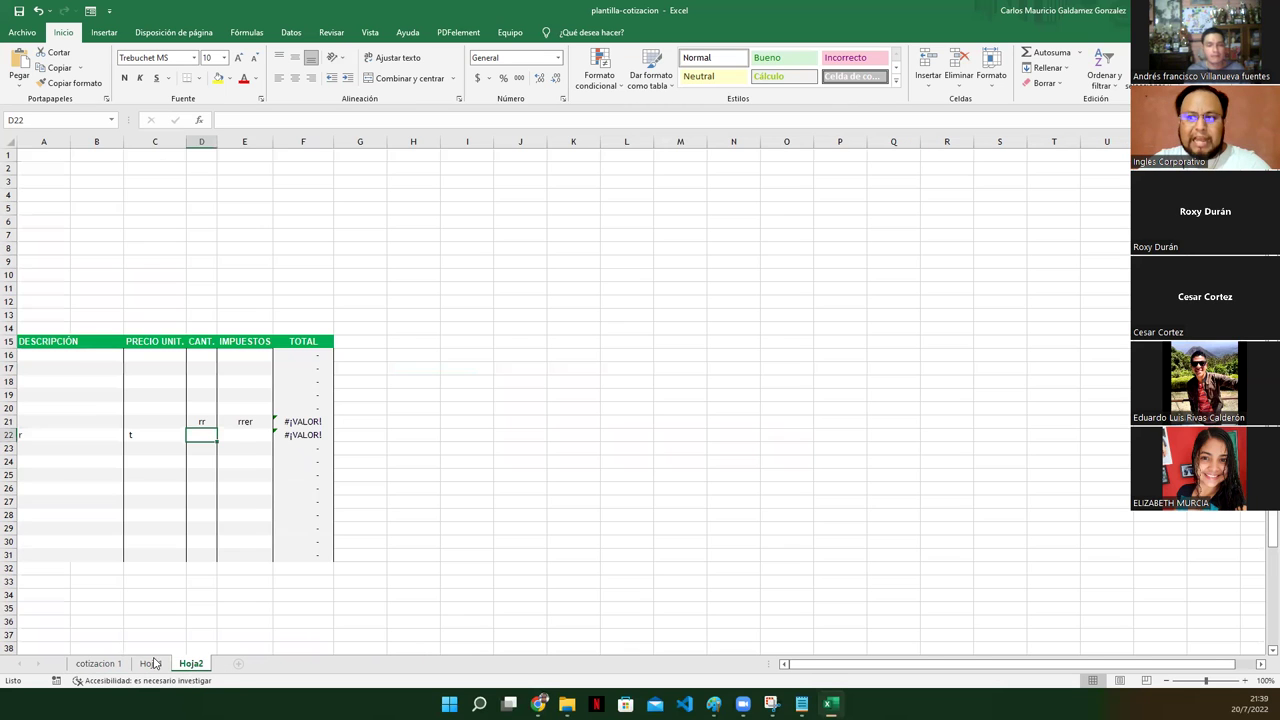
pyautogui.click(155, 665)
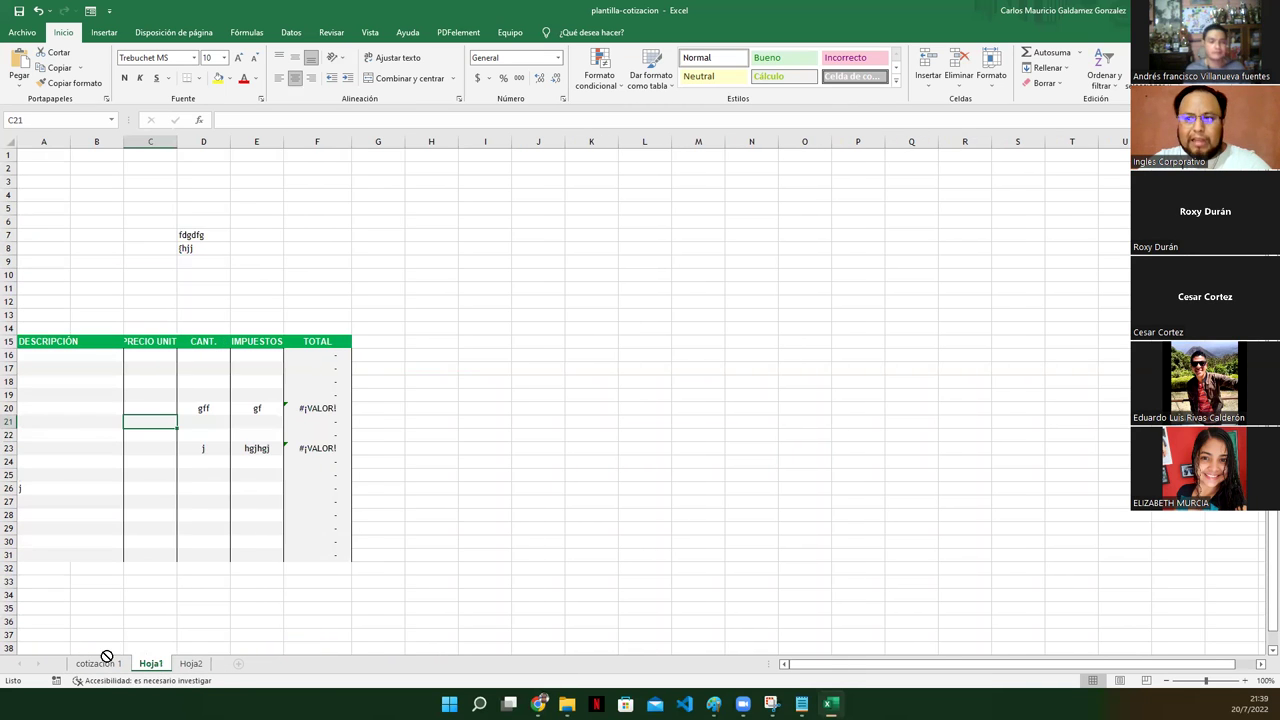
pyautogui.click(126, 665)
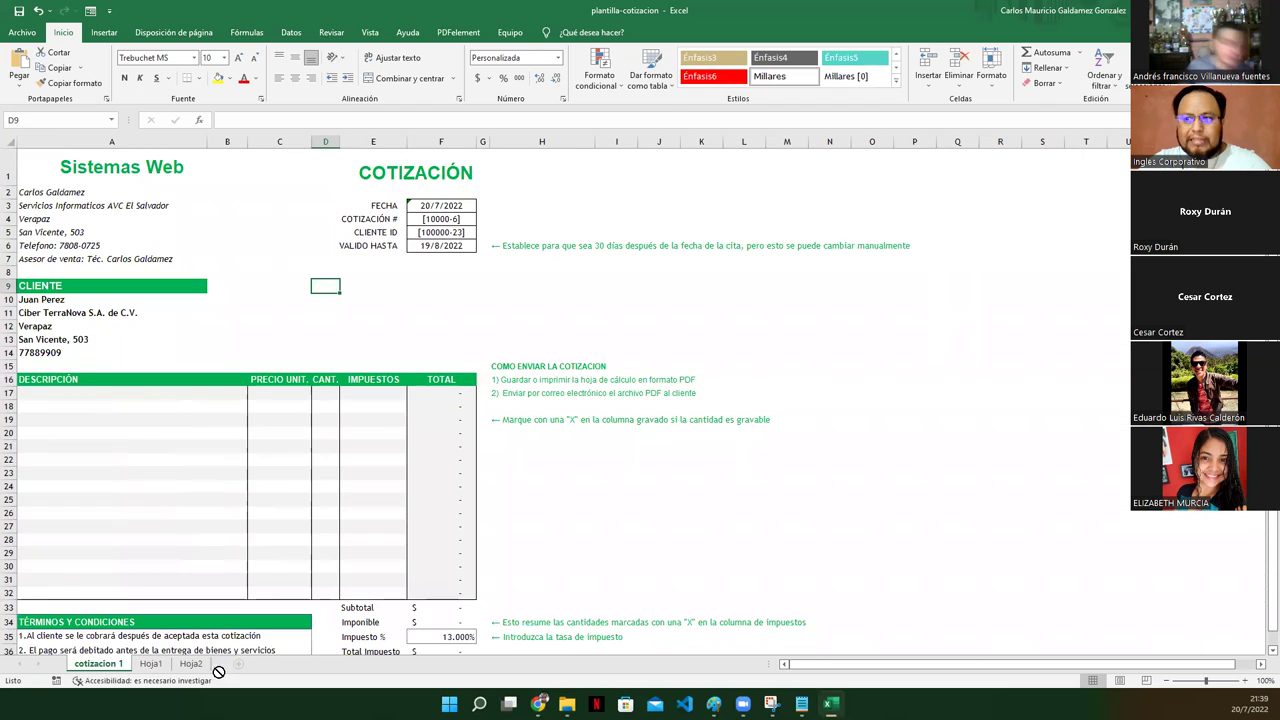
pyautogui.click(158, 665)
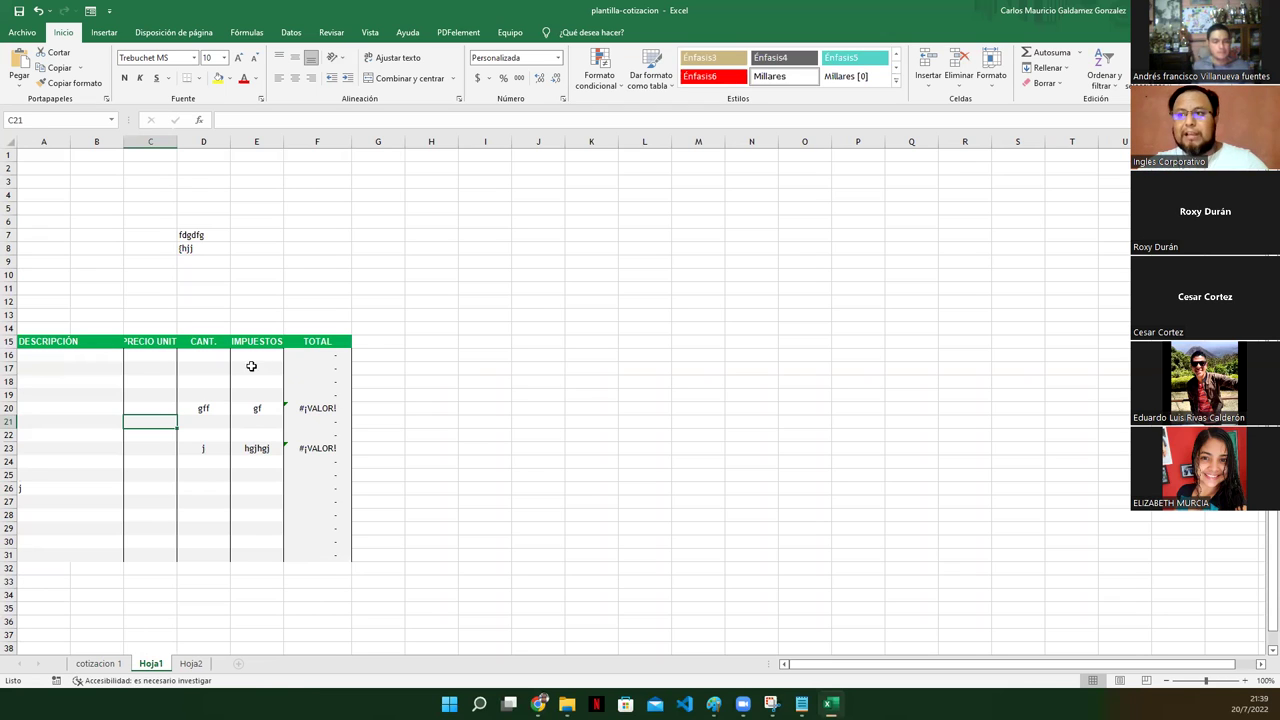
pyautogui.moveTo(163, 194); pyautogui.dragTo(260, 272)
pyautogui.press('Delete')
pyautogui.moveTo(160, 395); pyautogui.dragTo(260, 475)
pyautogui.press('Delete')
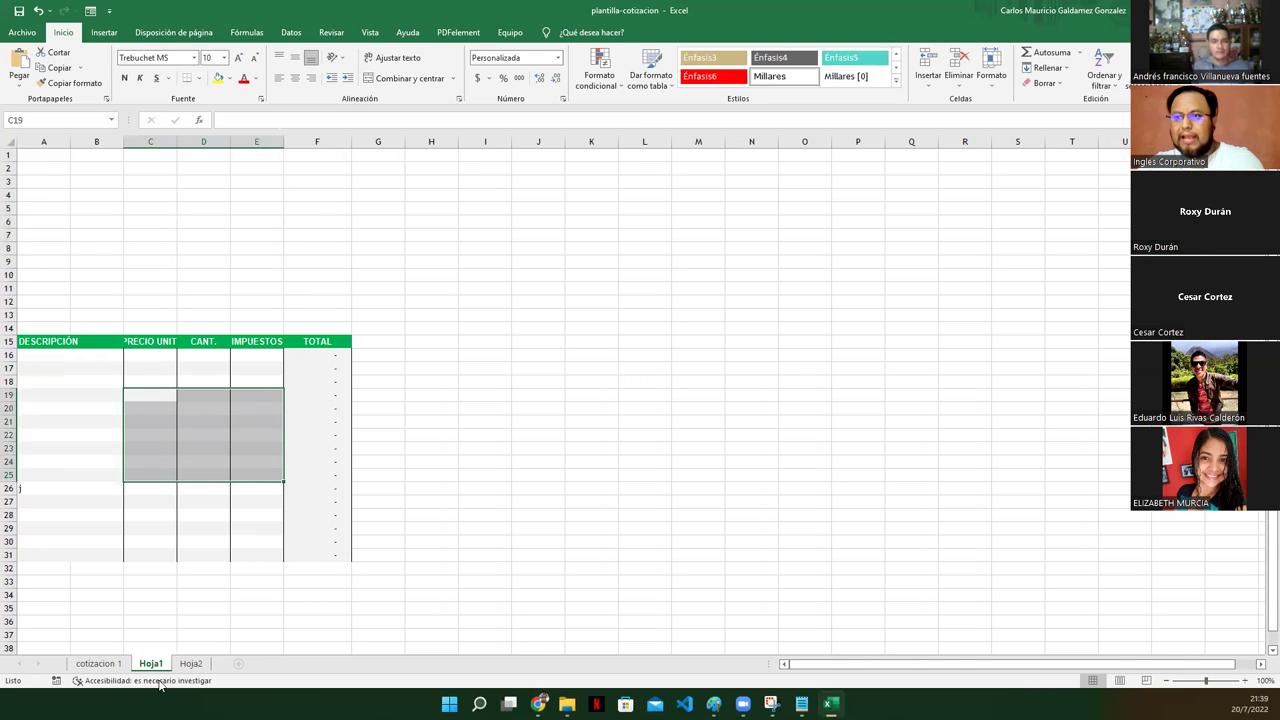
# - Clear C19:E26 on Hoja2 and go back to cotizacion 1
pyautogui.click(190, 664)
pyautogui.moveTo(143, 395); pyautogui.dragTo(245, 488)
pyautogui.press('Delete')
pyautogui.click(110, 664)
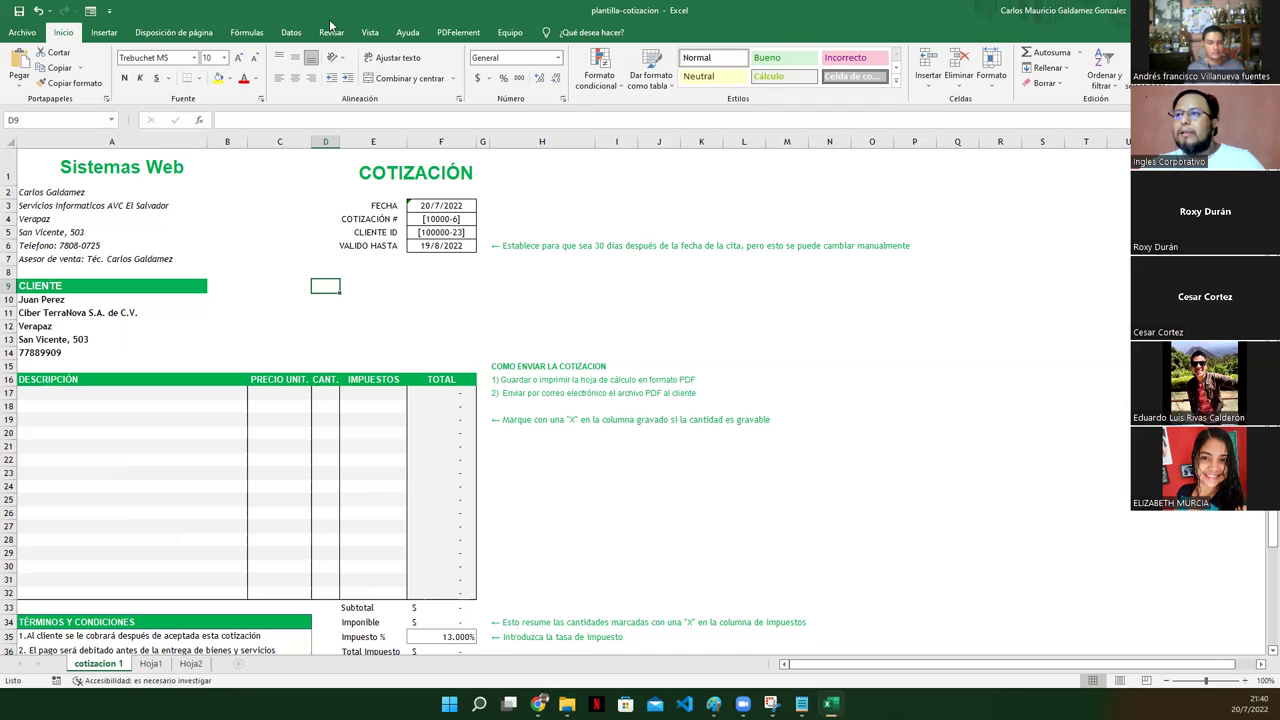
# - Remove the workbook structure protection from Revisar > Proteger libro using its password
pyautogui.click(331, 32)
pyautogui.click(630, 72)
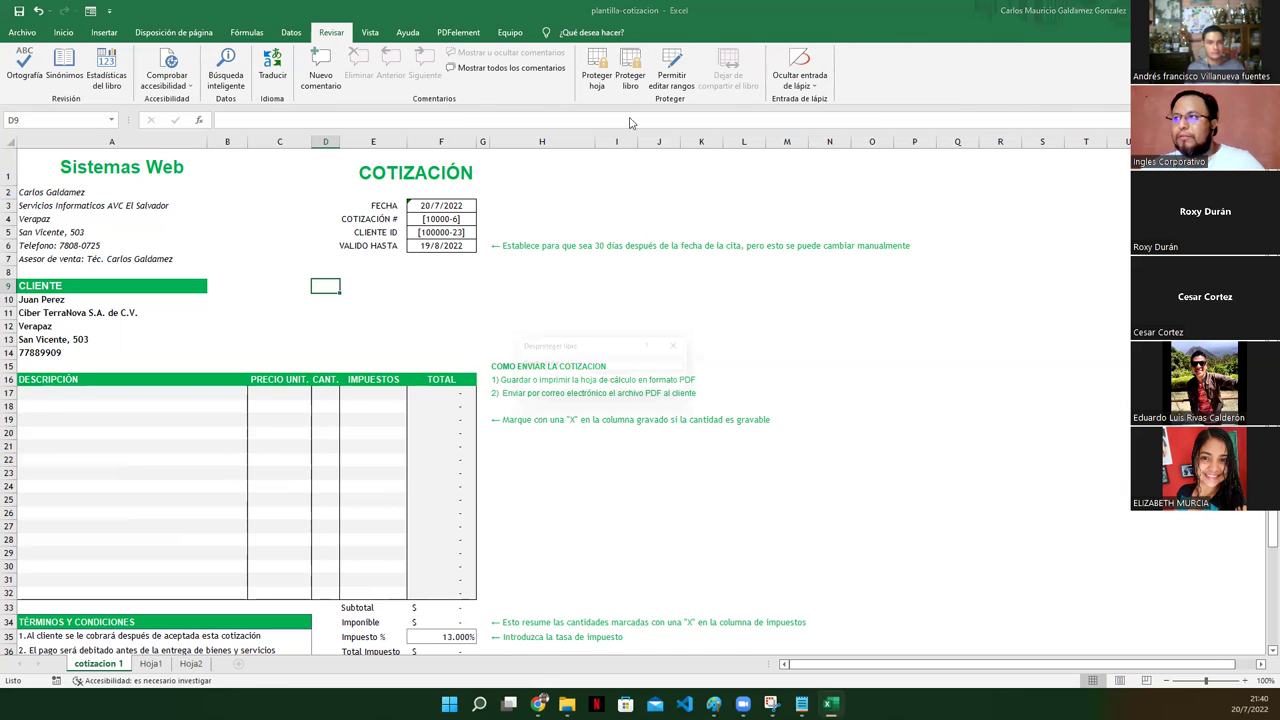
pyautogui.write('********')
pyautogui.click(615, 384)
pyautogui.click(511, 309)
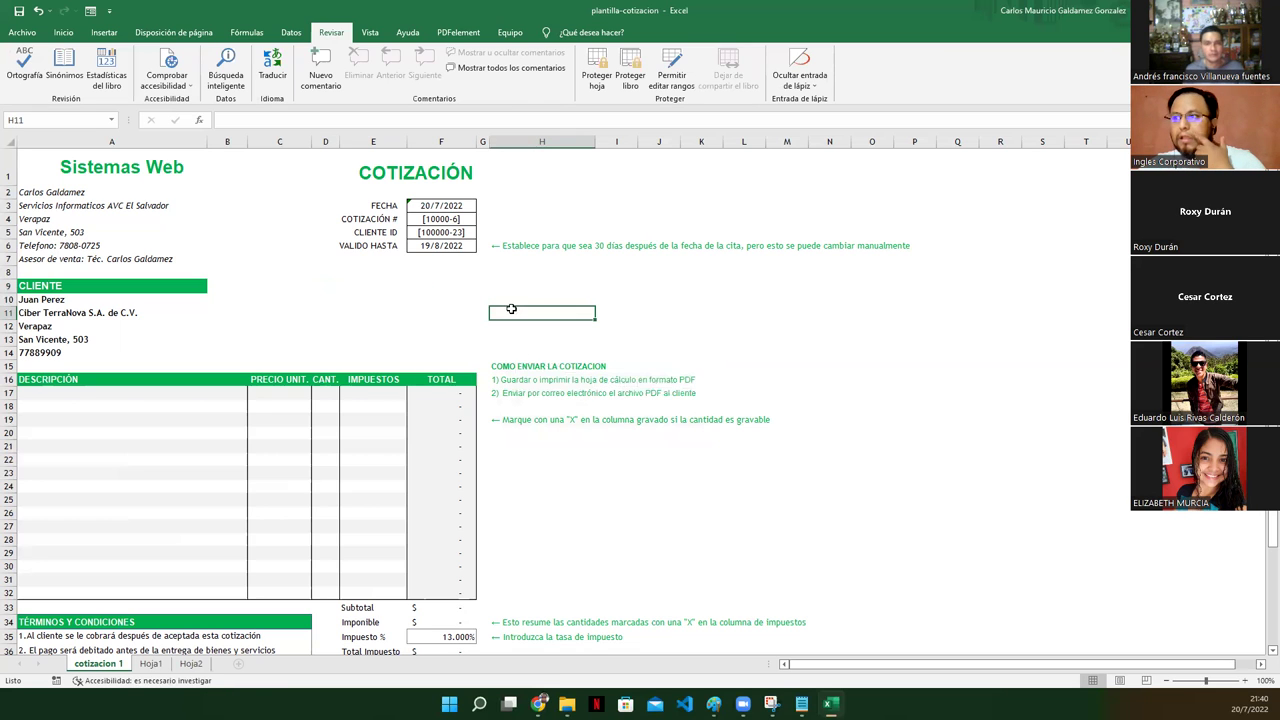
# - Drag the sheet tabs around, ending in the order cotizacion 1, Hoja1, Hoja2
pyautogui.click(190, 663)
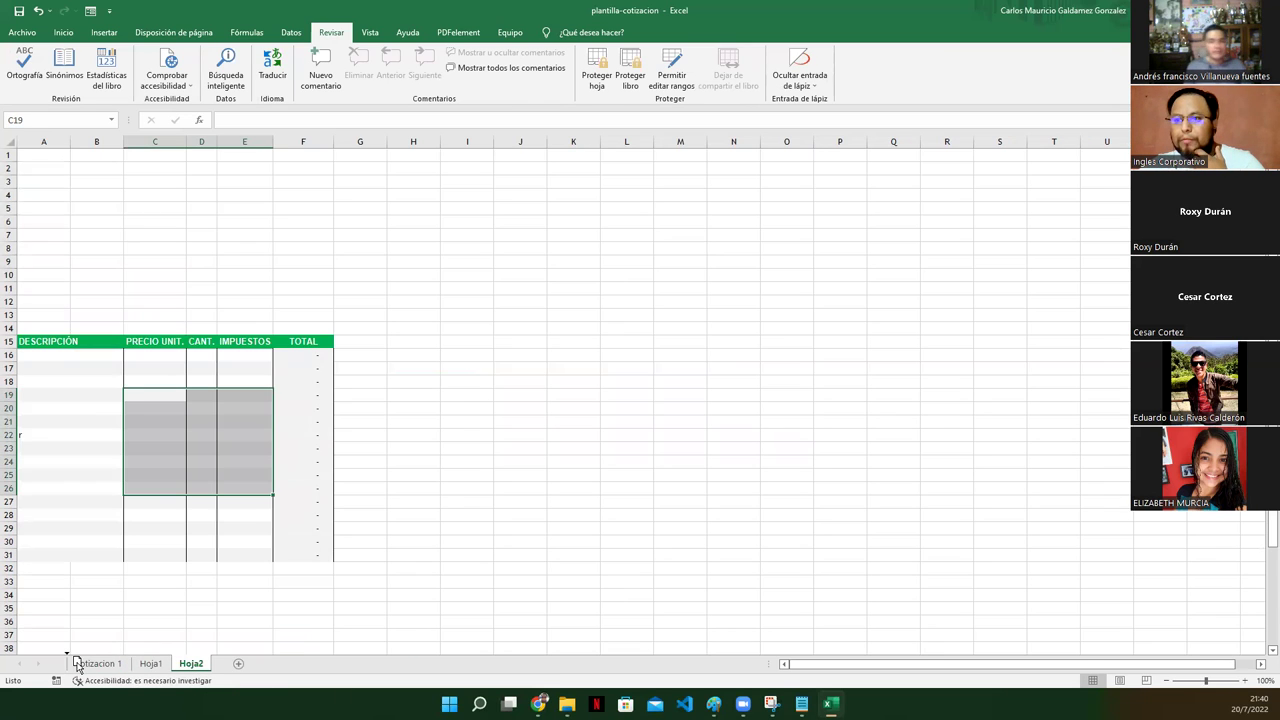
pyautogui.moveTo(77, 663); pyautogui.dragTo(208, 663)
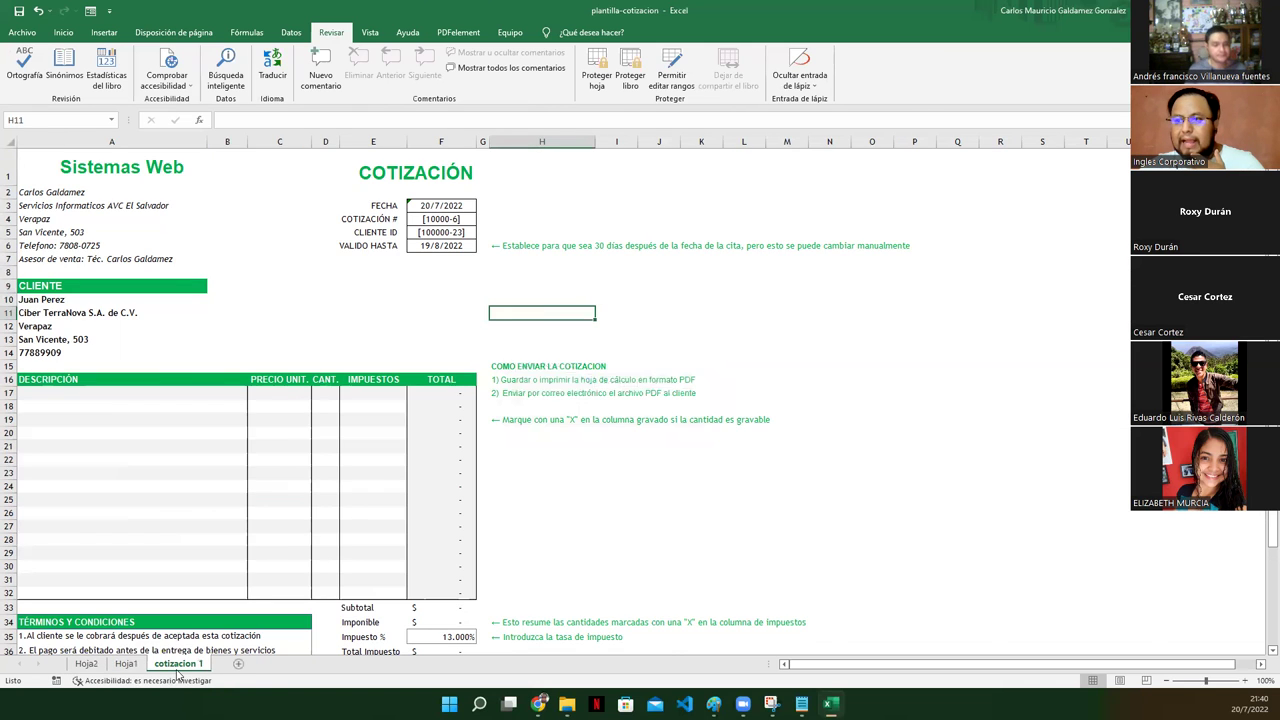
pyautogui.moveTo(126, 663); pyautogui.dragTo(70, 663)
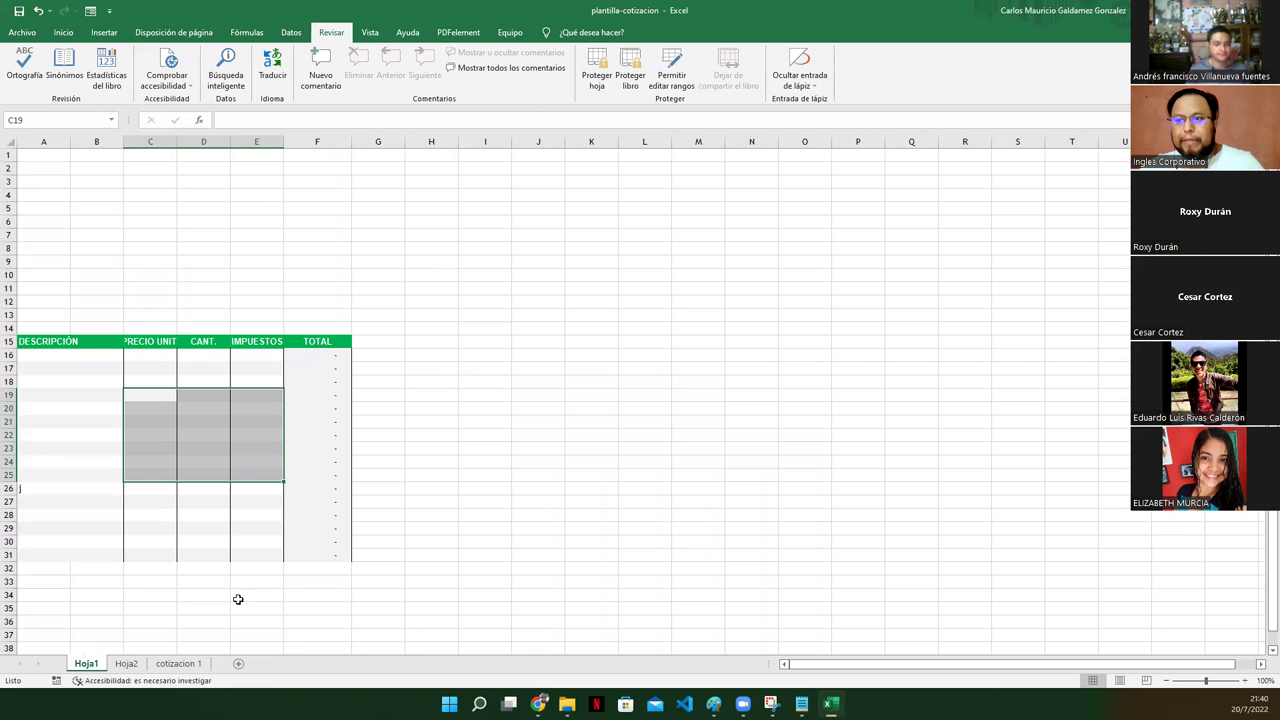
pyautogui.click(182, 664)
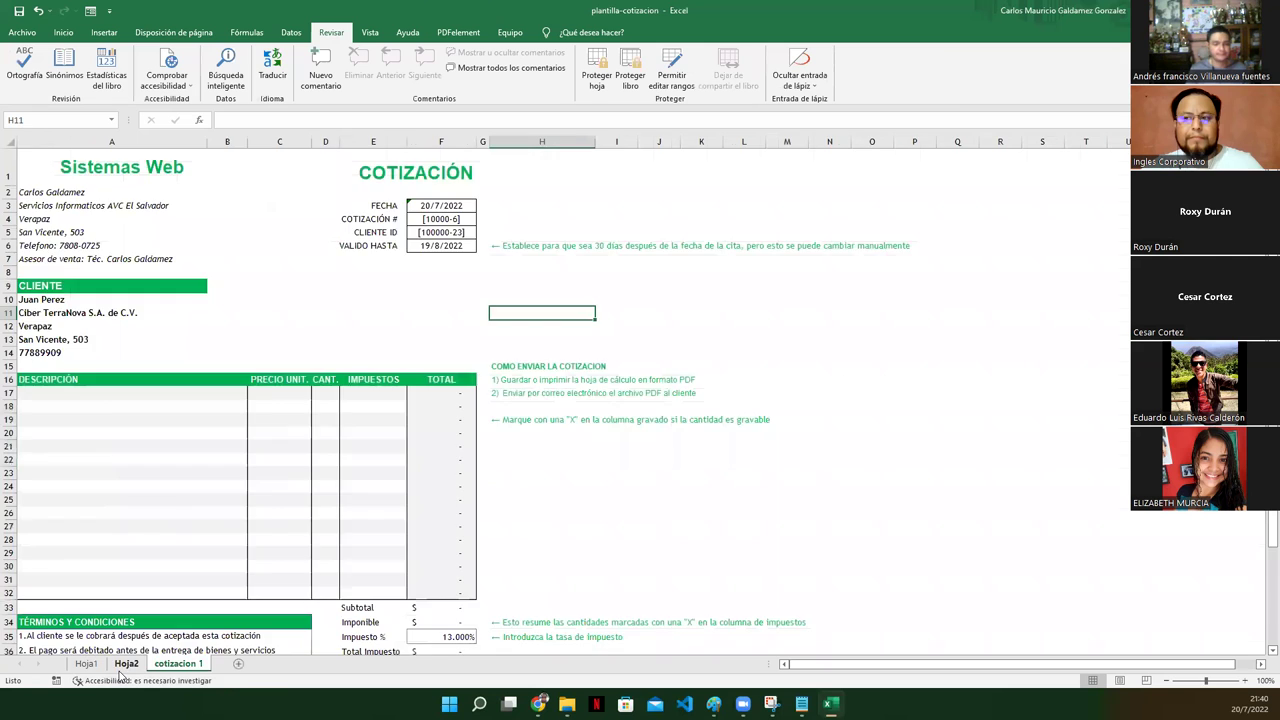
pyautogui.click(86, 664)
pyautogui.moveTo(213, 662); pyautogui.dragTo(120, 663)
pyautogui.click(203, 664)
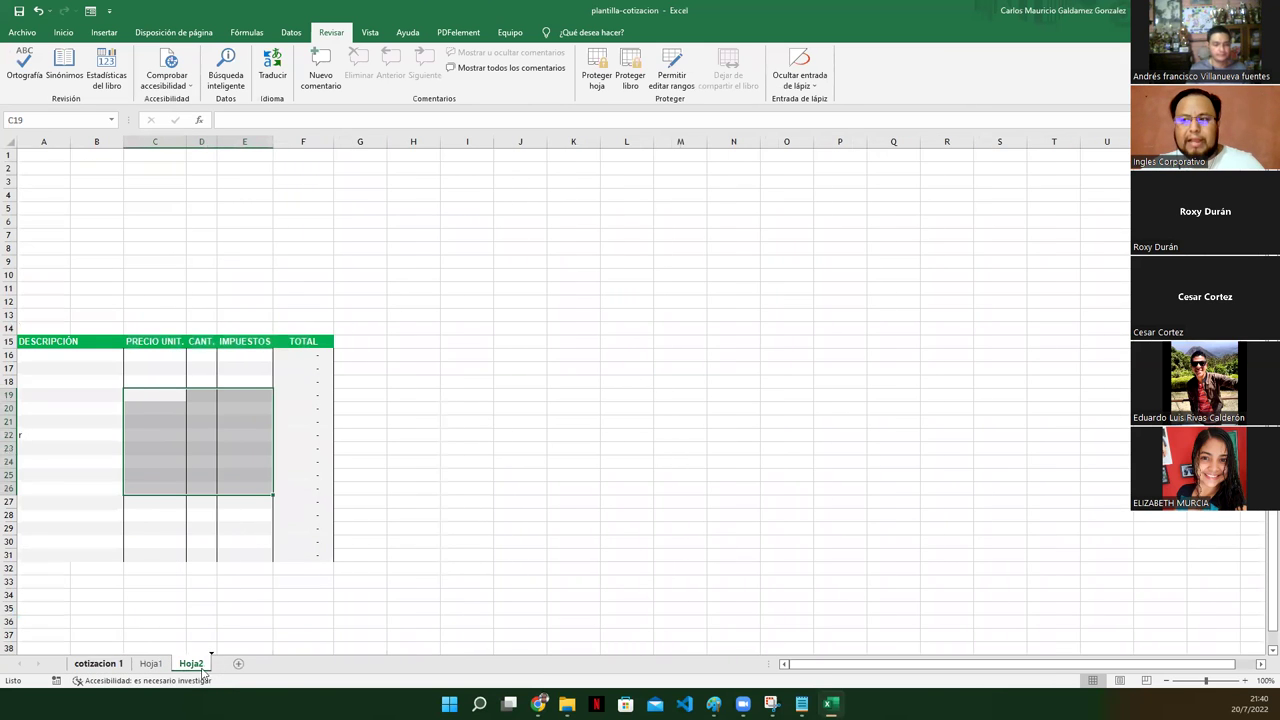
pyautogui.rightClick(150, 664)
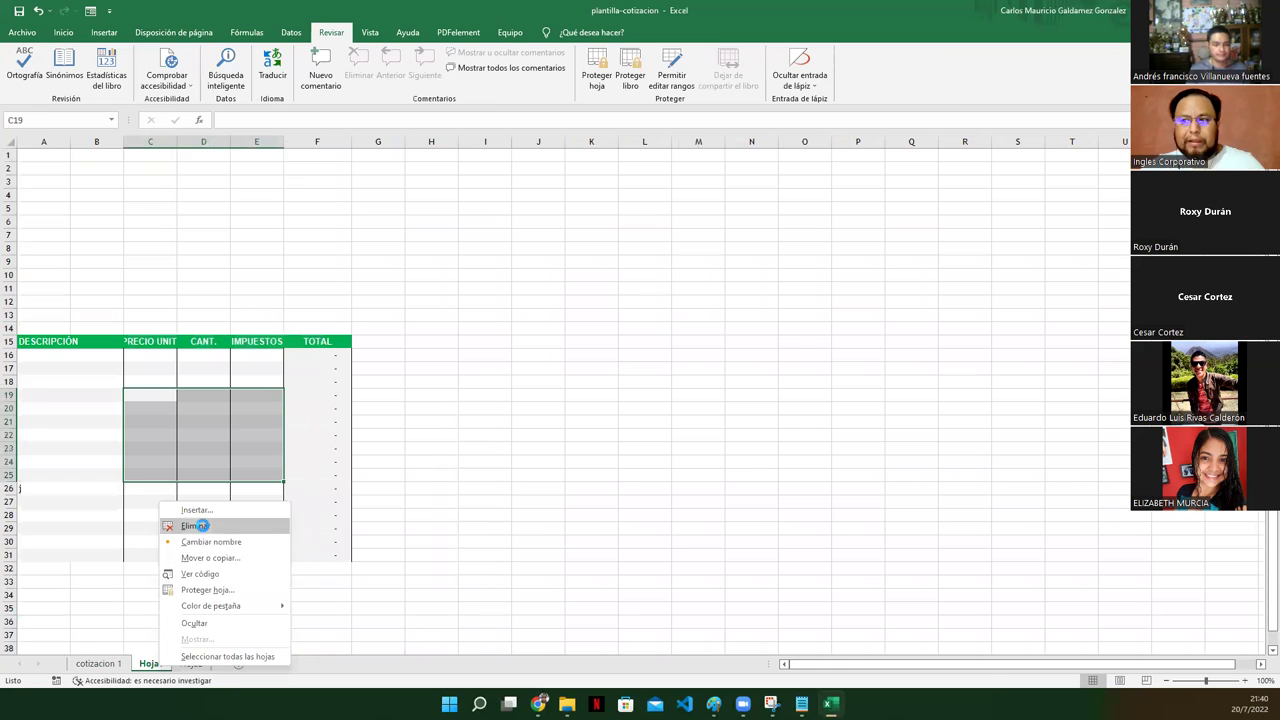
# - Delete the Hoja1 and Hoja2 sheets, confirming each deletion, then select cell A25
pyautogui.click(196, 526)
pyautogui.click(611, 387)
pyautogui.rightClick(151, 664)
pyautogui.click(197, 525)
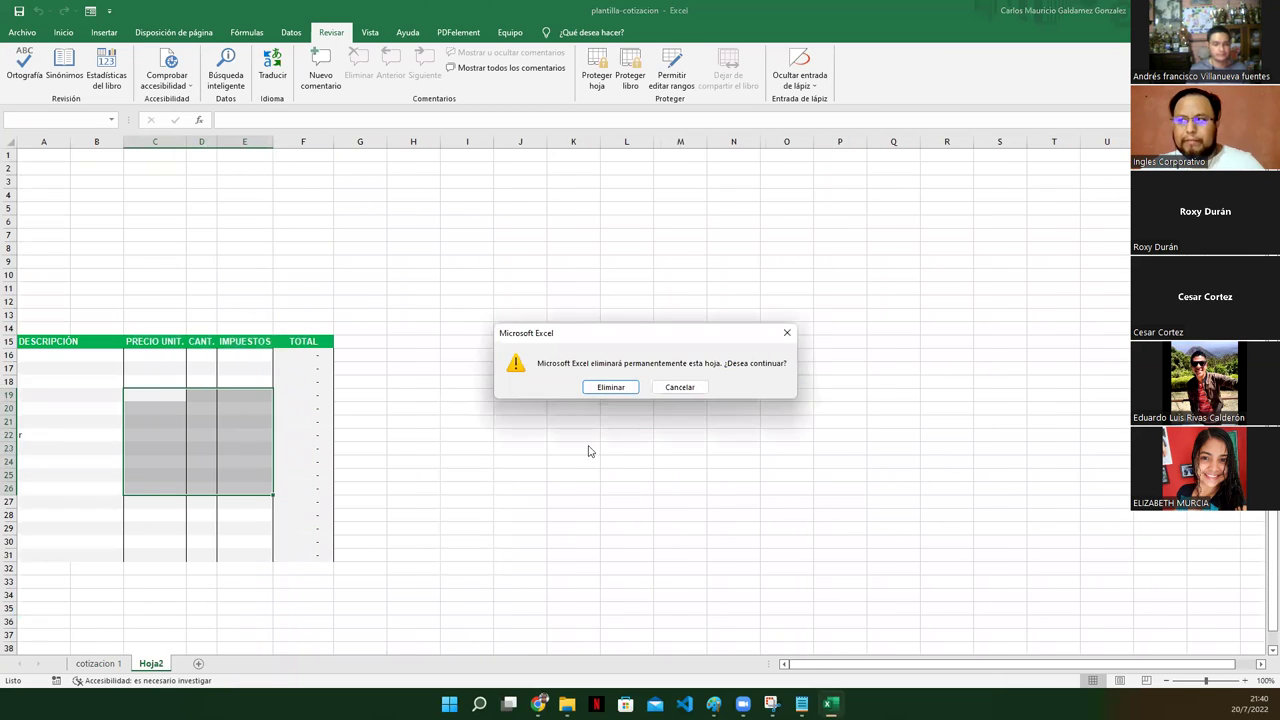
pyautogui.click(611, 387)
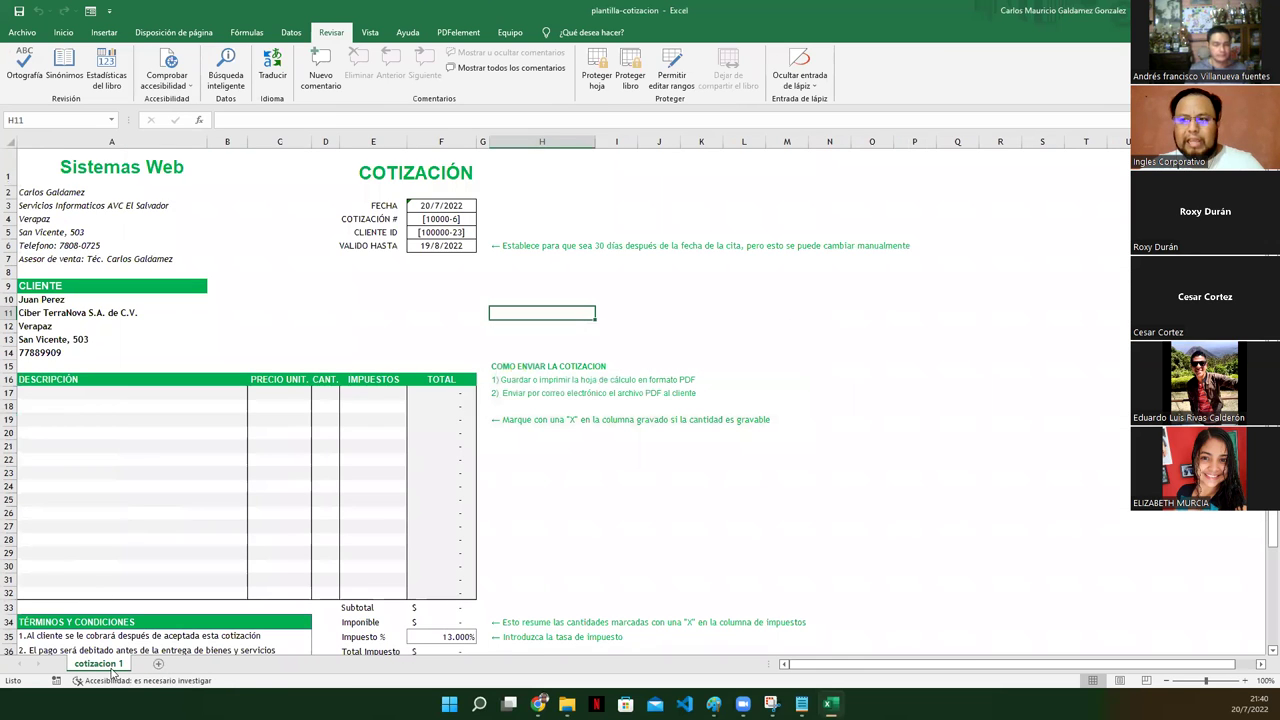
pyautogui.click(158, 497)
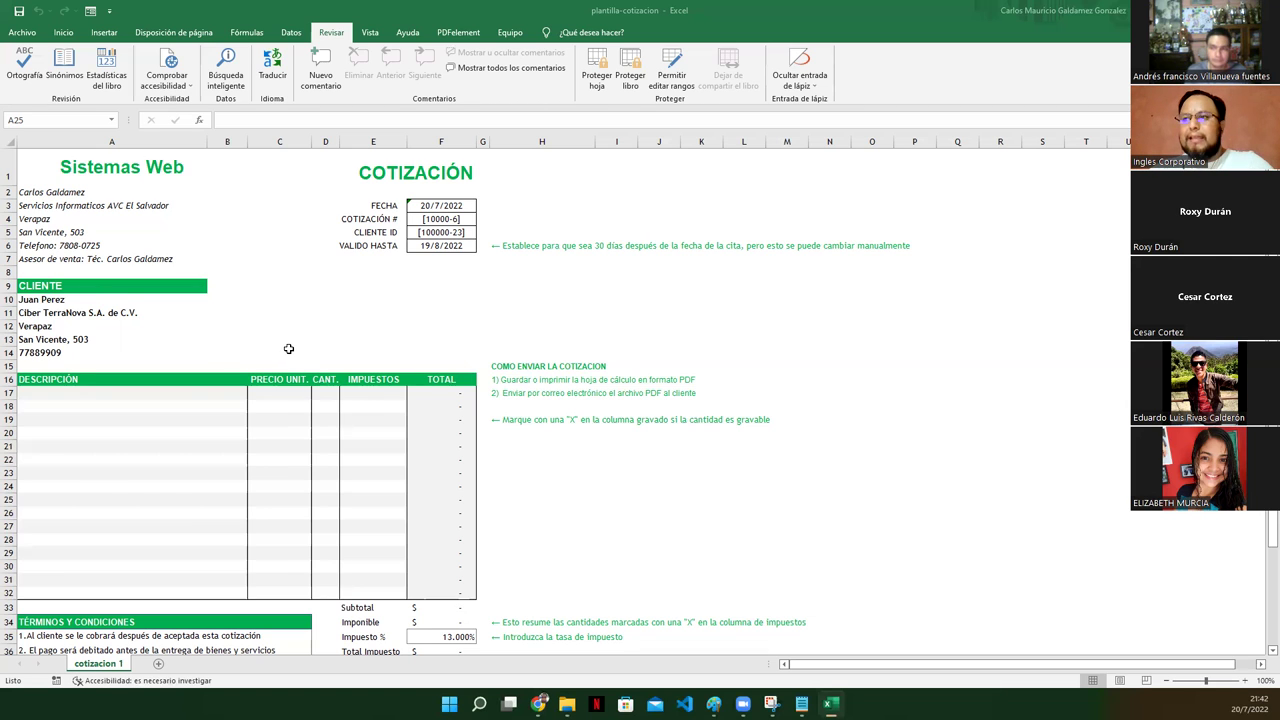
pyautogui.click(112, 352)
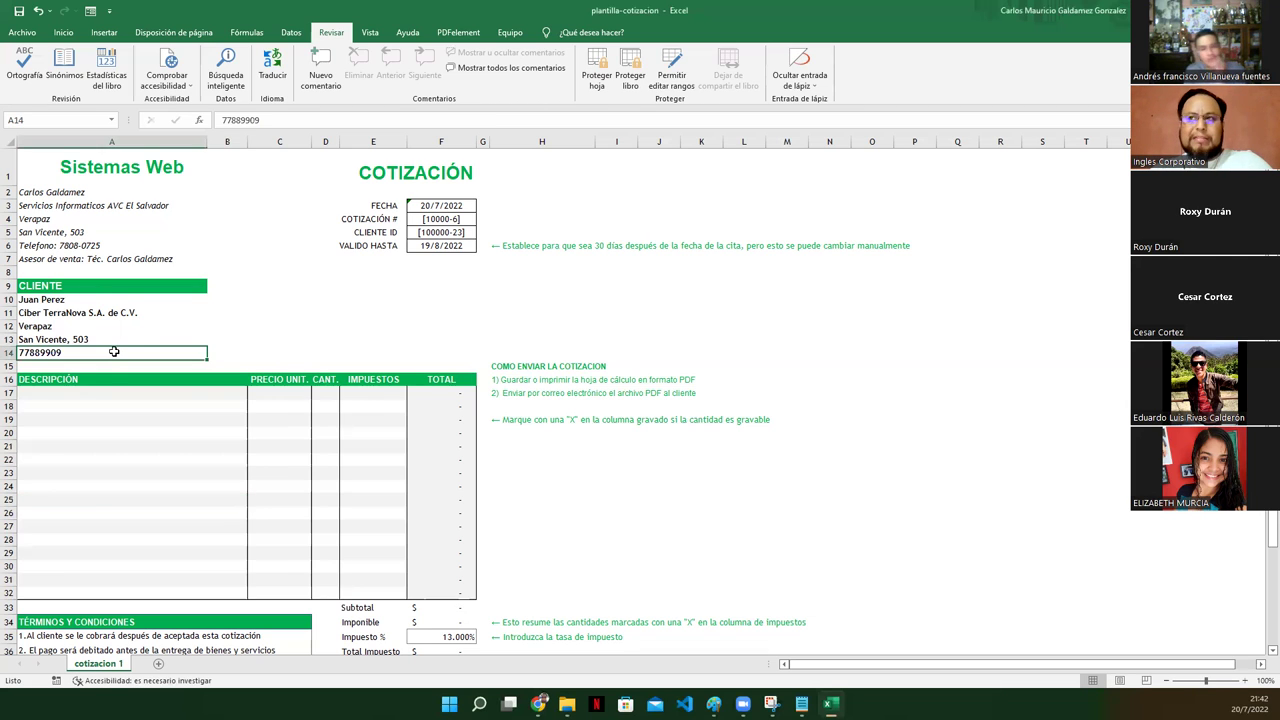
pyautogui.click(63, 32)
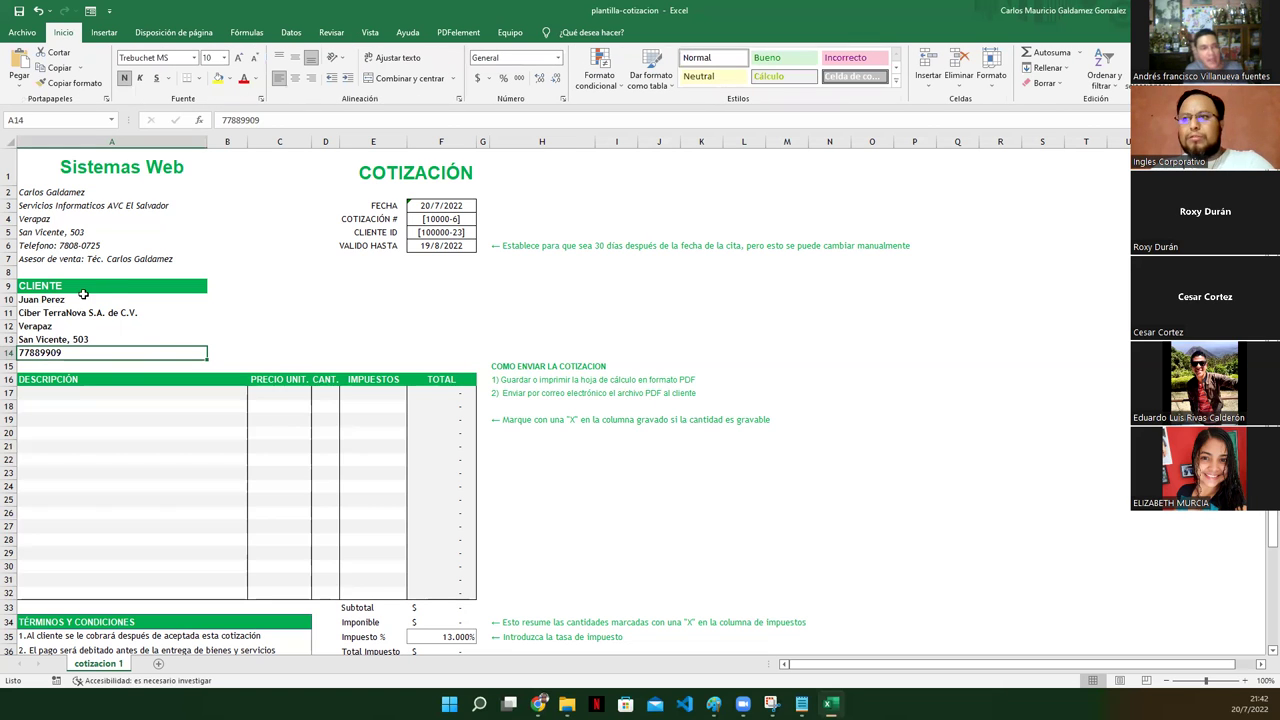
pyautogui.click(146, 302)
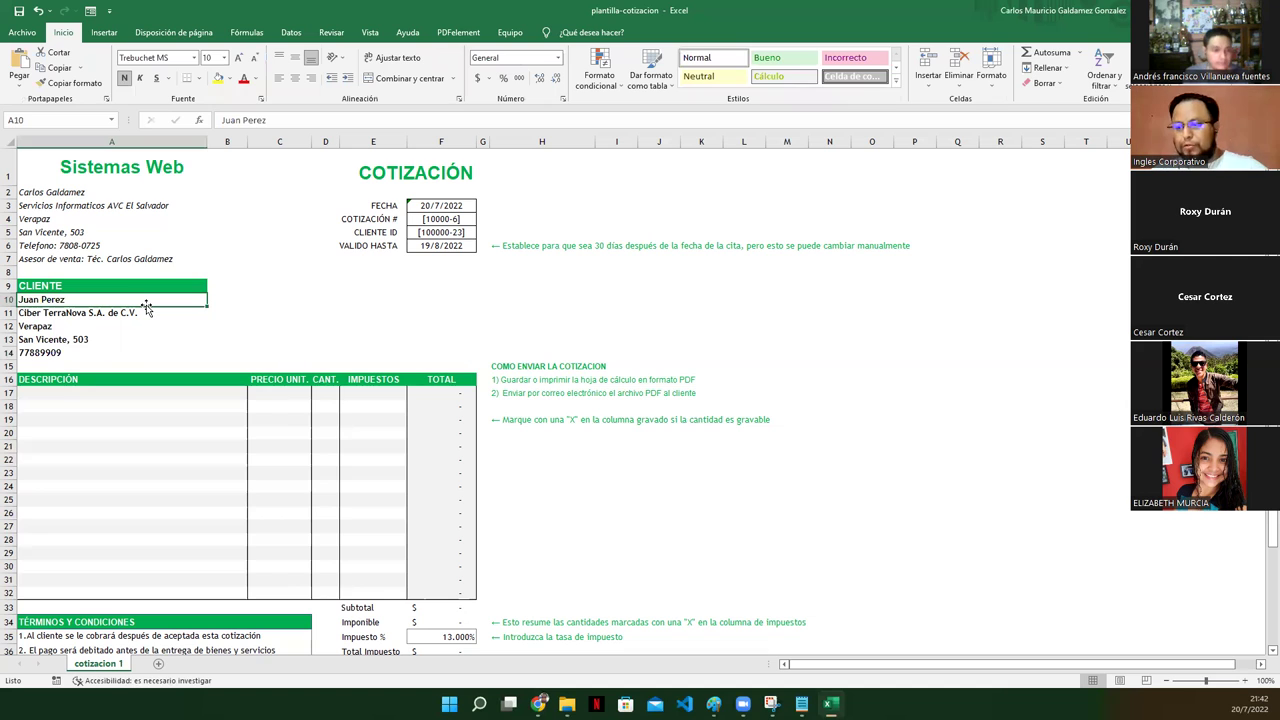
pyautogui.click(70, 168)
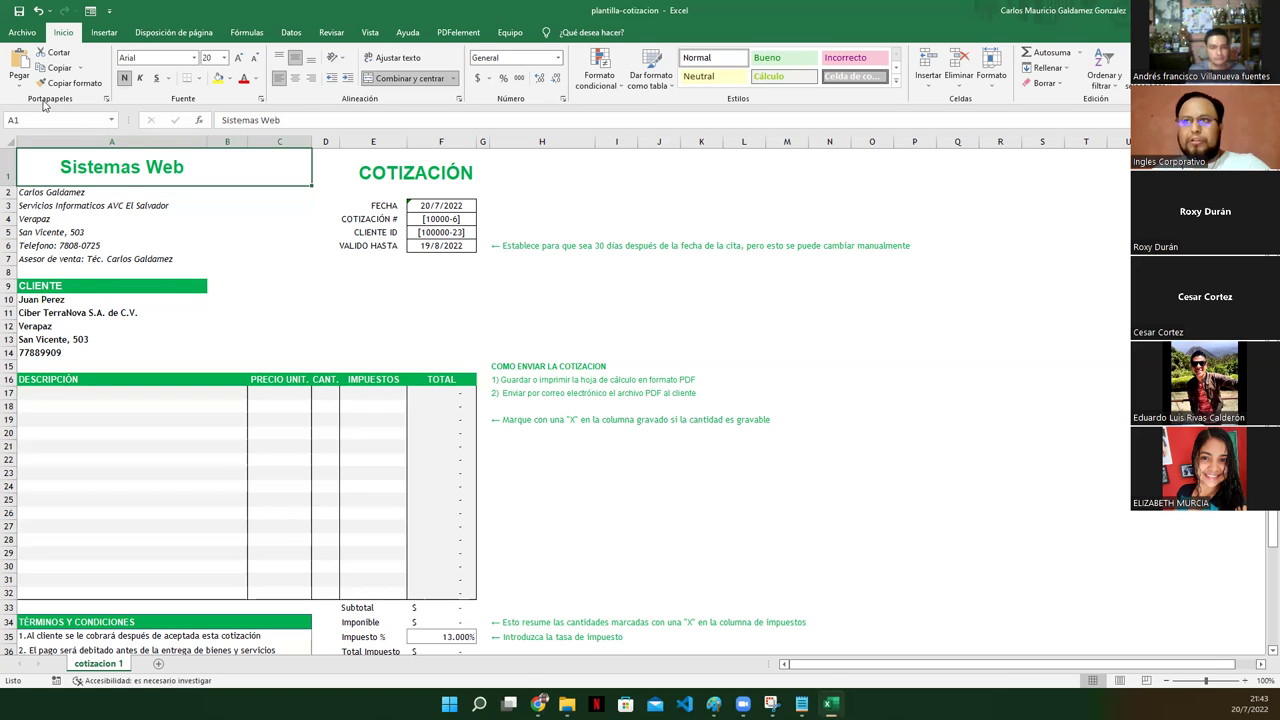
# - Open Archivo > Información and expand the Proteger libro options
pyautogui.click(24, 33)
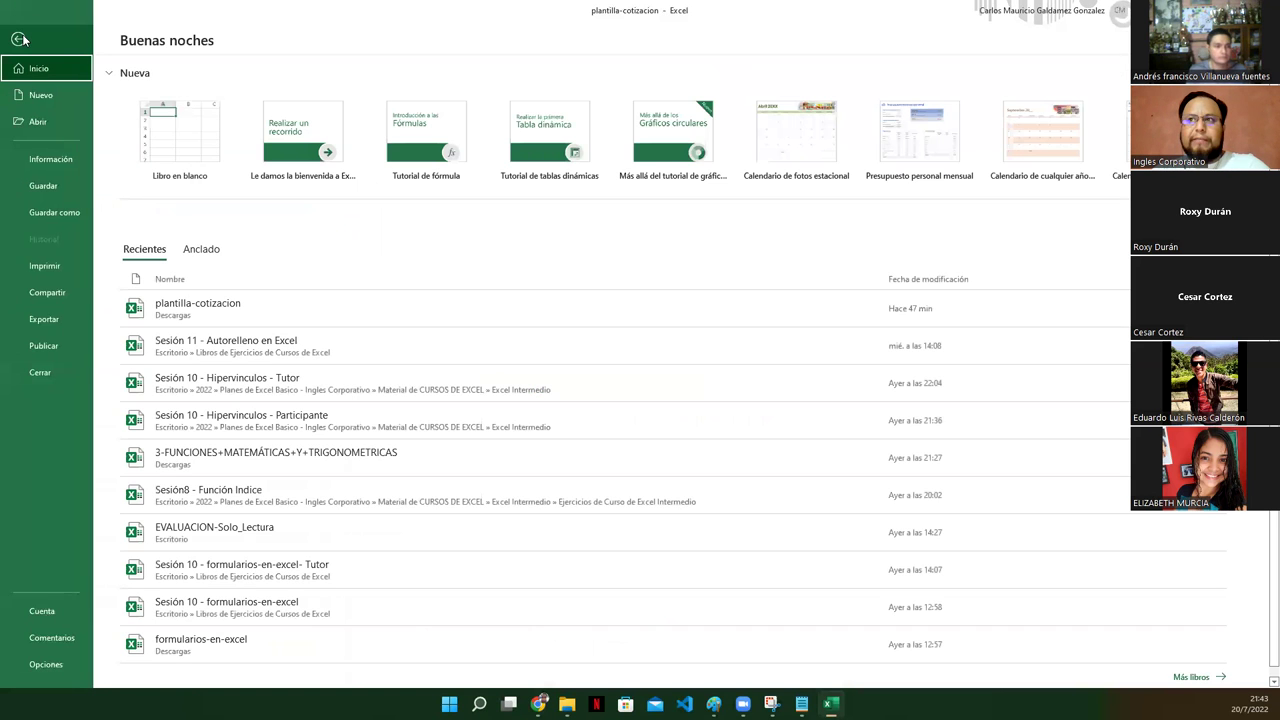
pyautogui.click(62, 168)
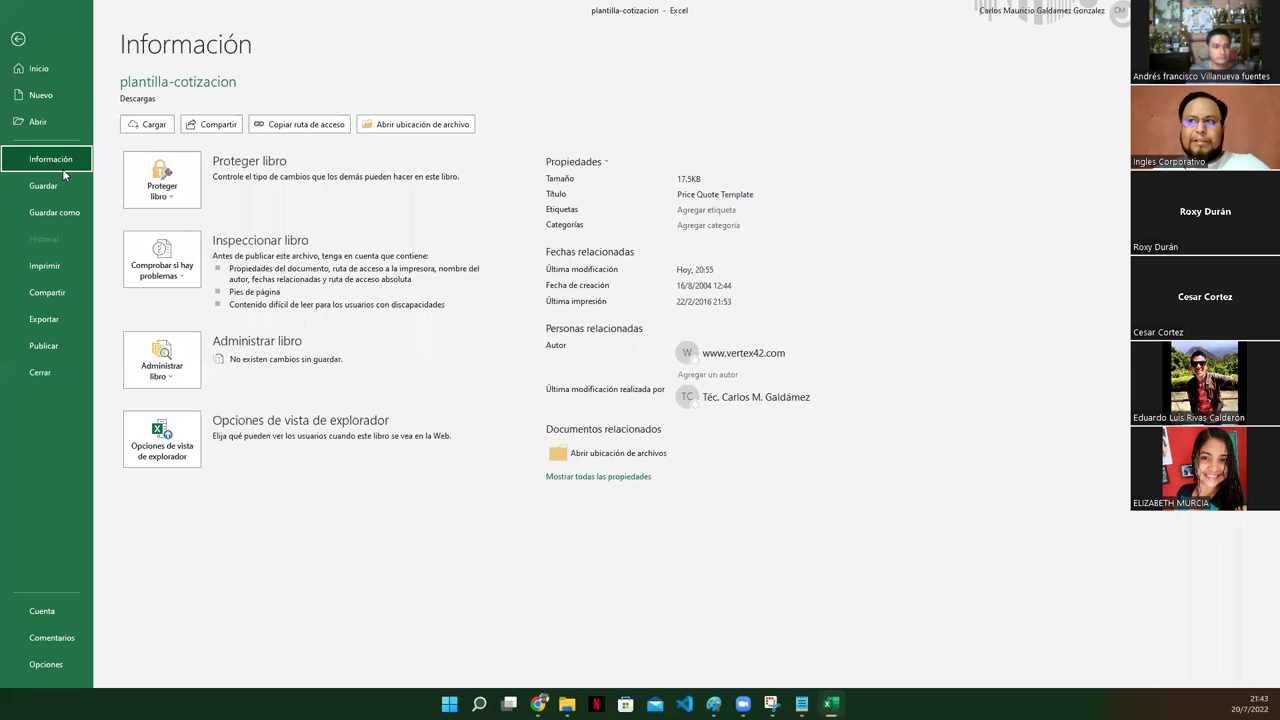
pyautogui.click(172, 200)
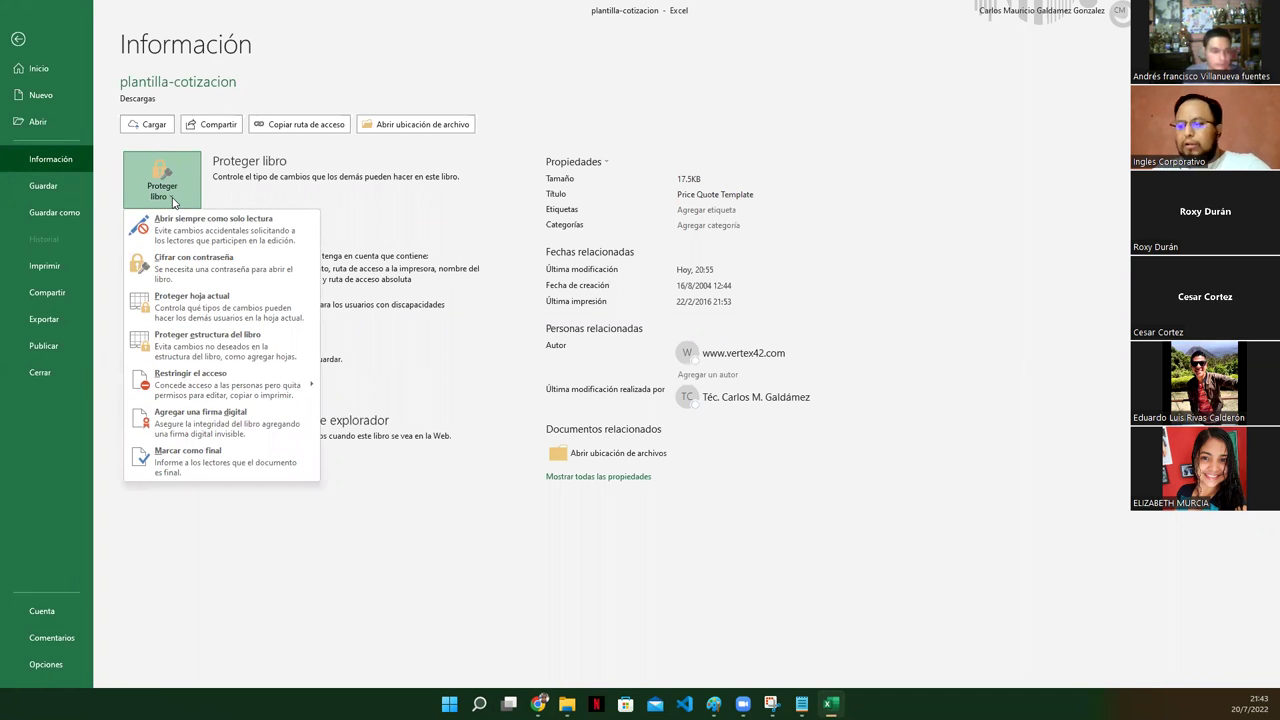
# - Choose Cifrar con contraseña and copy the third saved password from Notepad
pyautogui.click(213, 268)
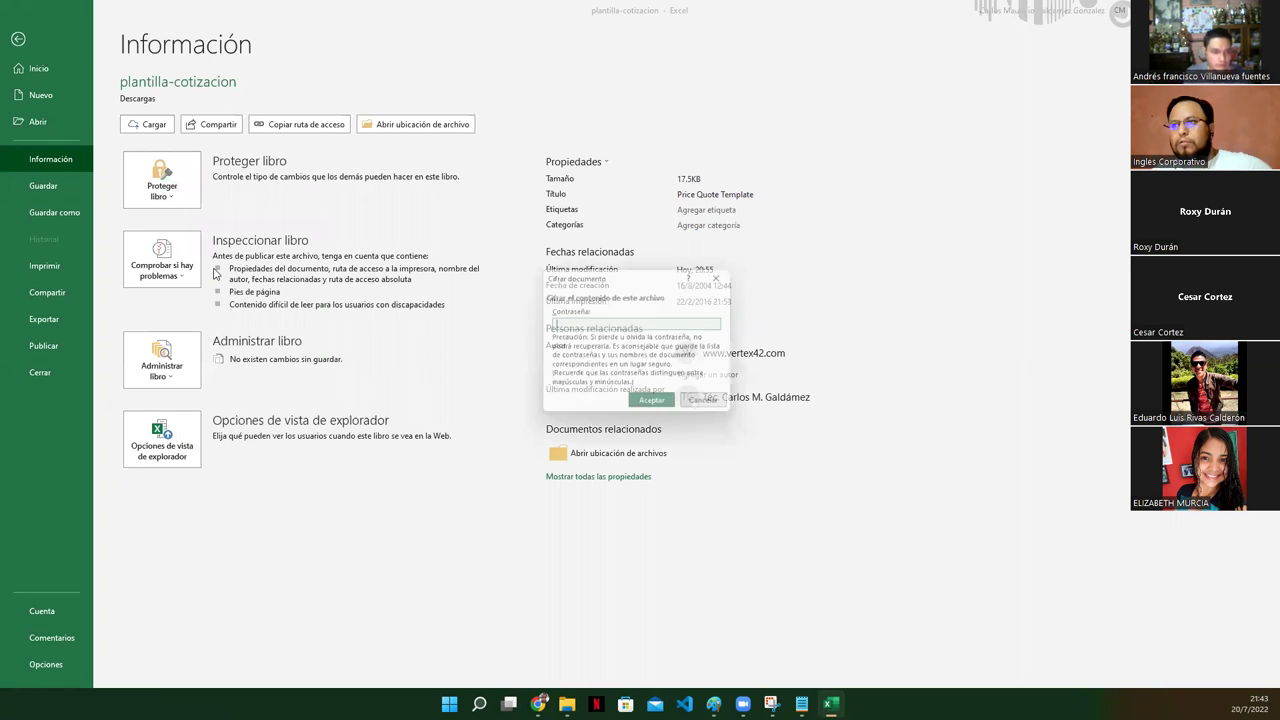
pyautogui.hotkey('alt', 'Tab')
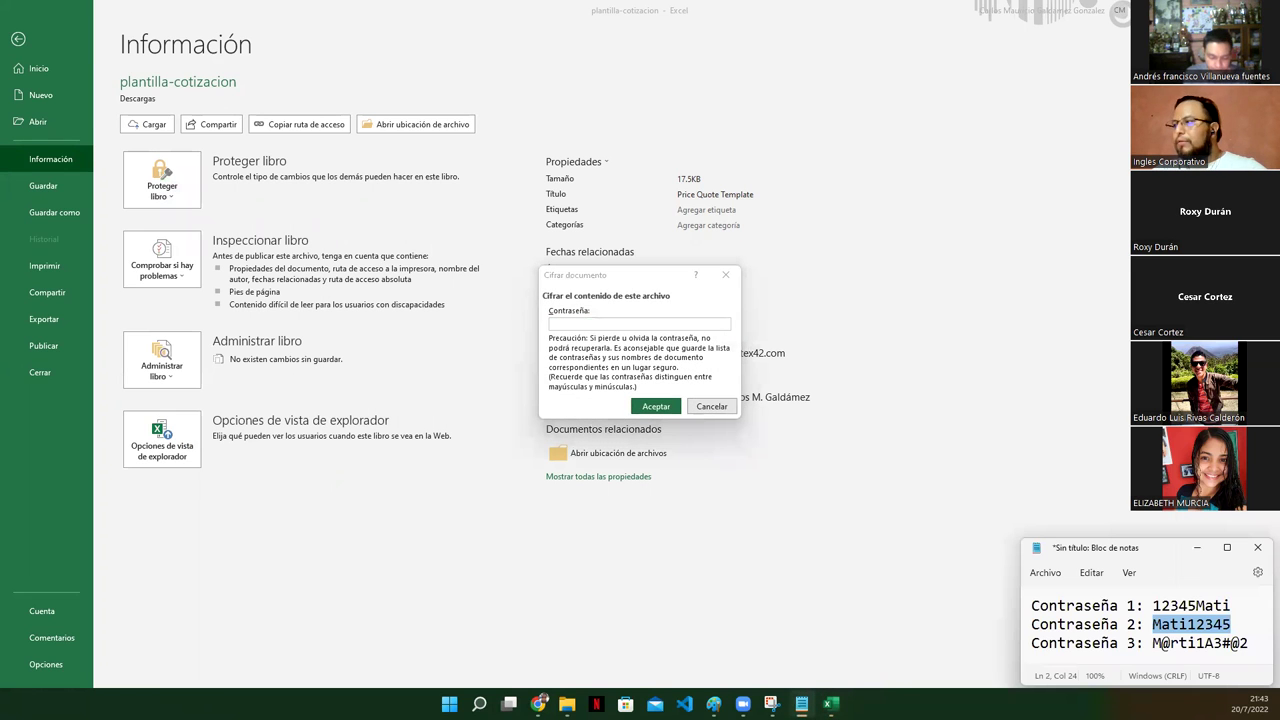
pyautogui.moveTo(1152, 643); pyautogui.dragTo(1248, 648)
pyautogui.rightClick(1215, 646)
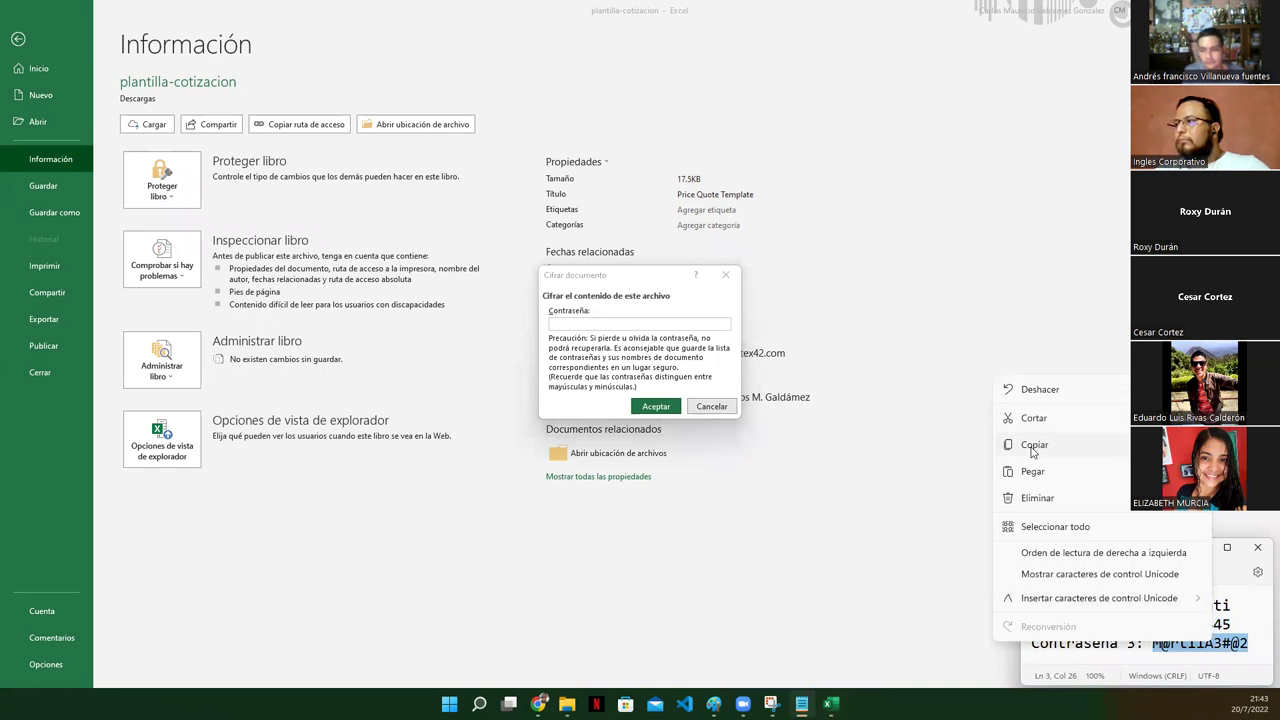
pyautogui.click(1034, 445)
# - Paste the copied password into both the Contraseña and Repetir contraseña prompts
pyautogui.click(553, 324)
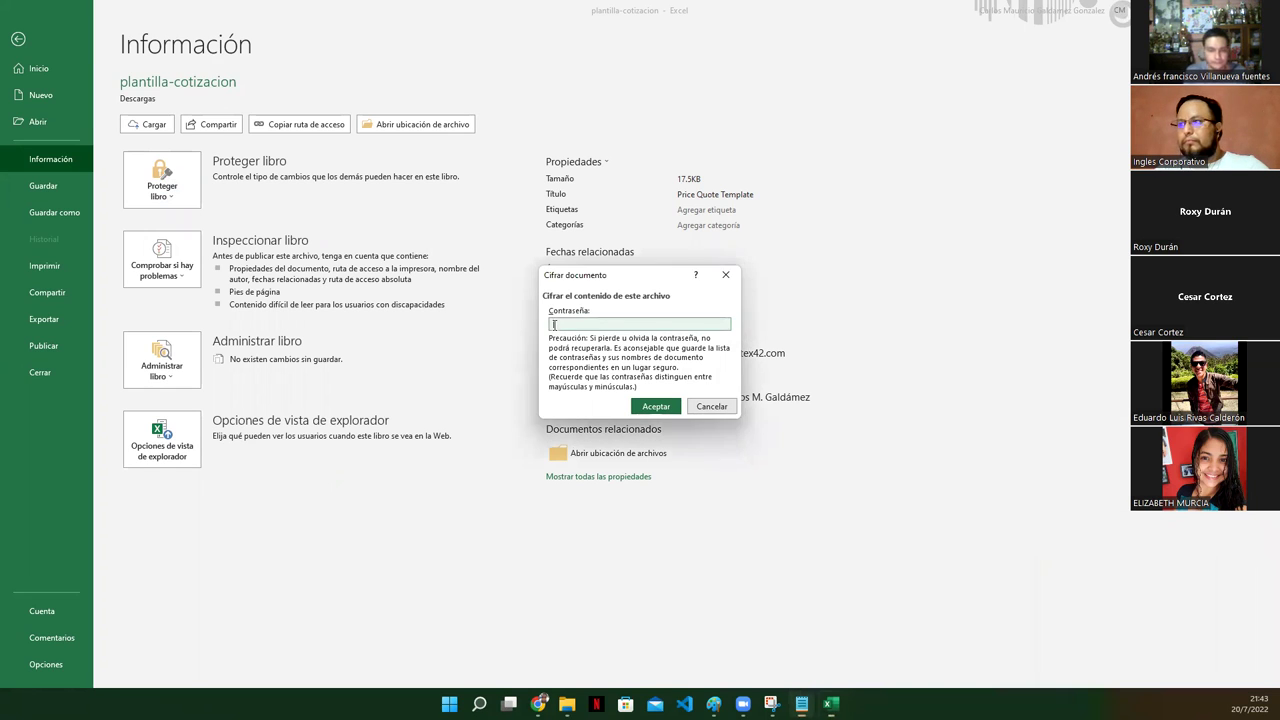
pyautogui.hotkey('ctrl', 'v')
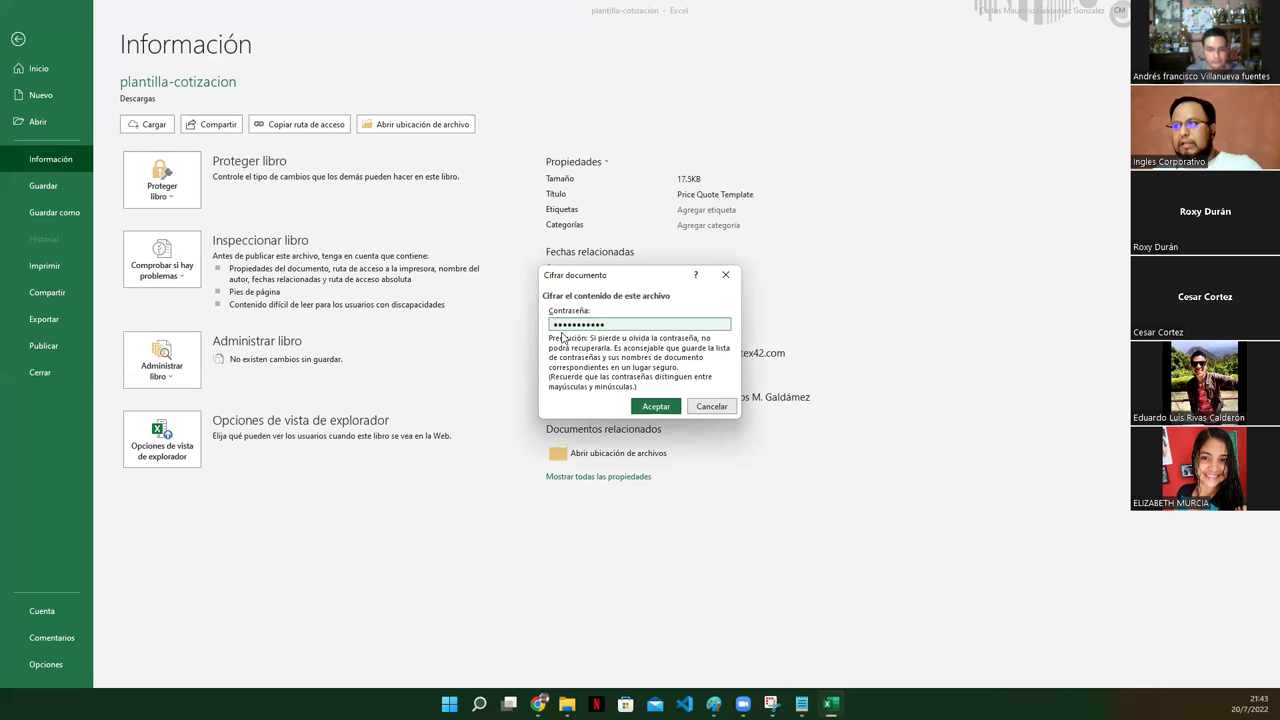
pyautogui.press('Return')
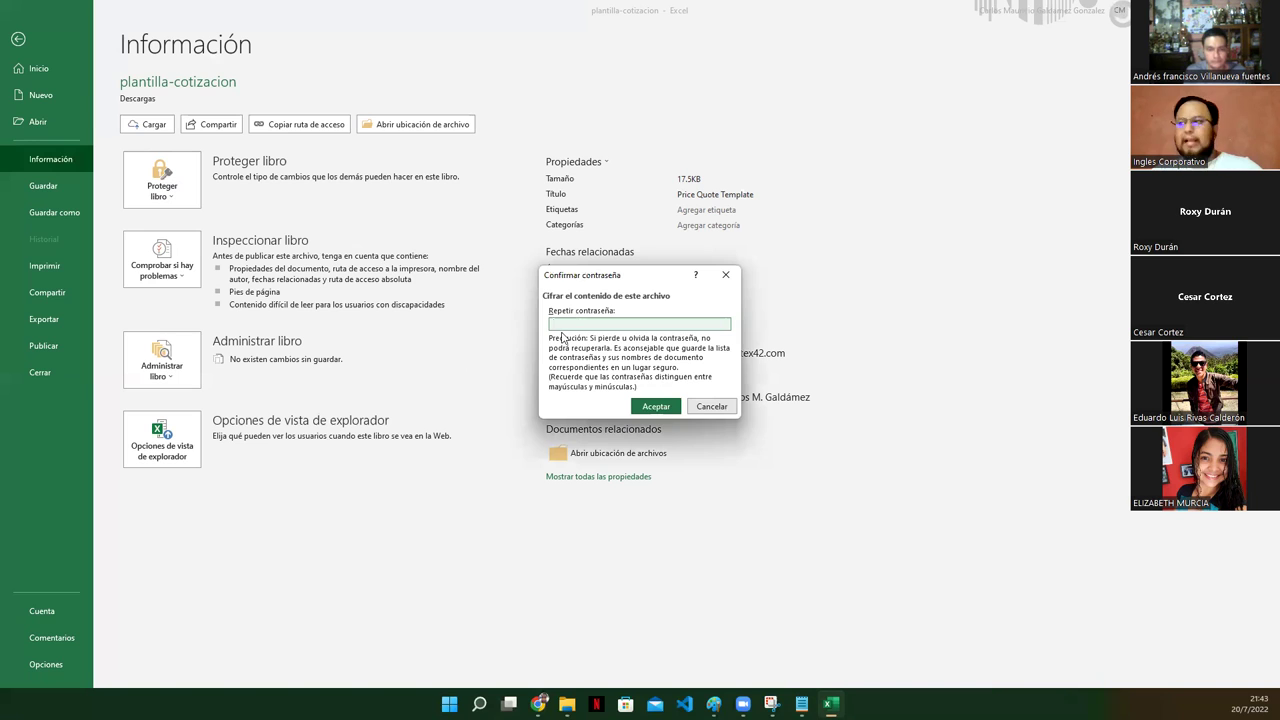
pyautogui.hotkey('ctrl', 'v')
pyautogui.press('Return')
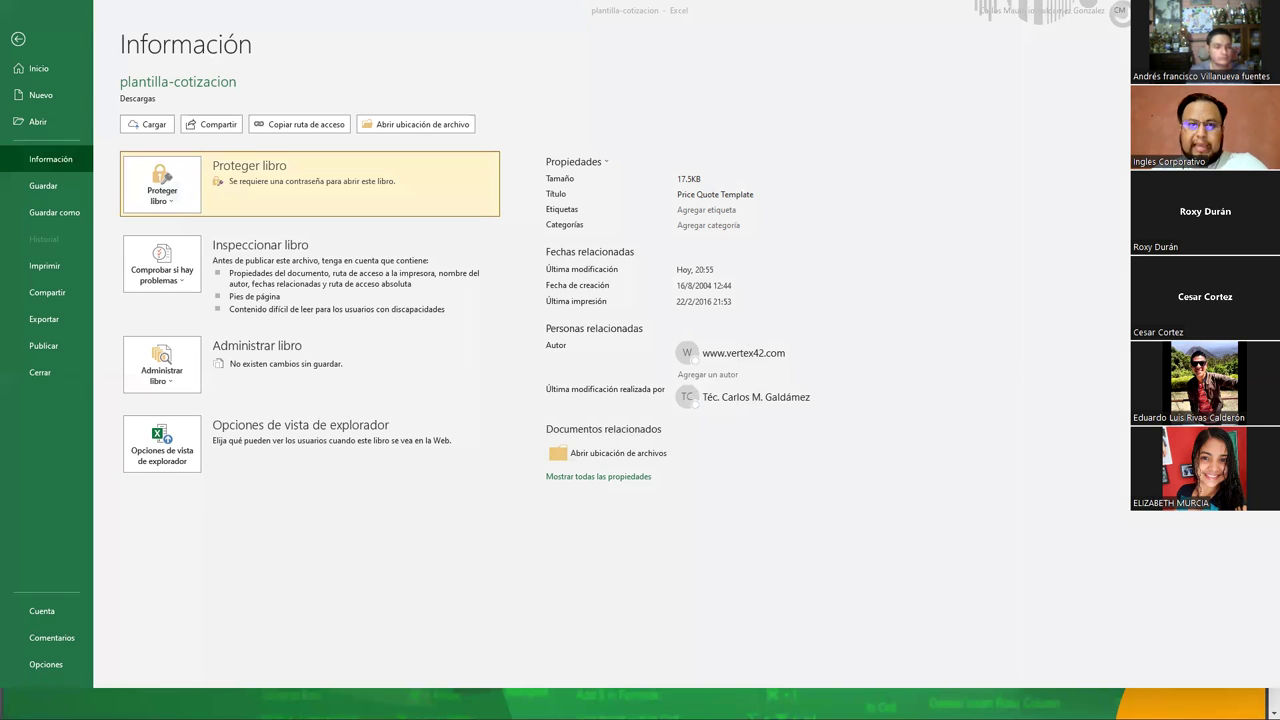
# - Save the encrypted plantilla-cotizacion workbook and return to cell F14 on the sheet
pyautogui.moveTo(114, 147); pyautogui.dragTo(508, 225)
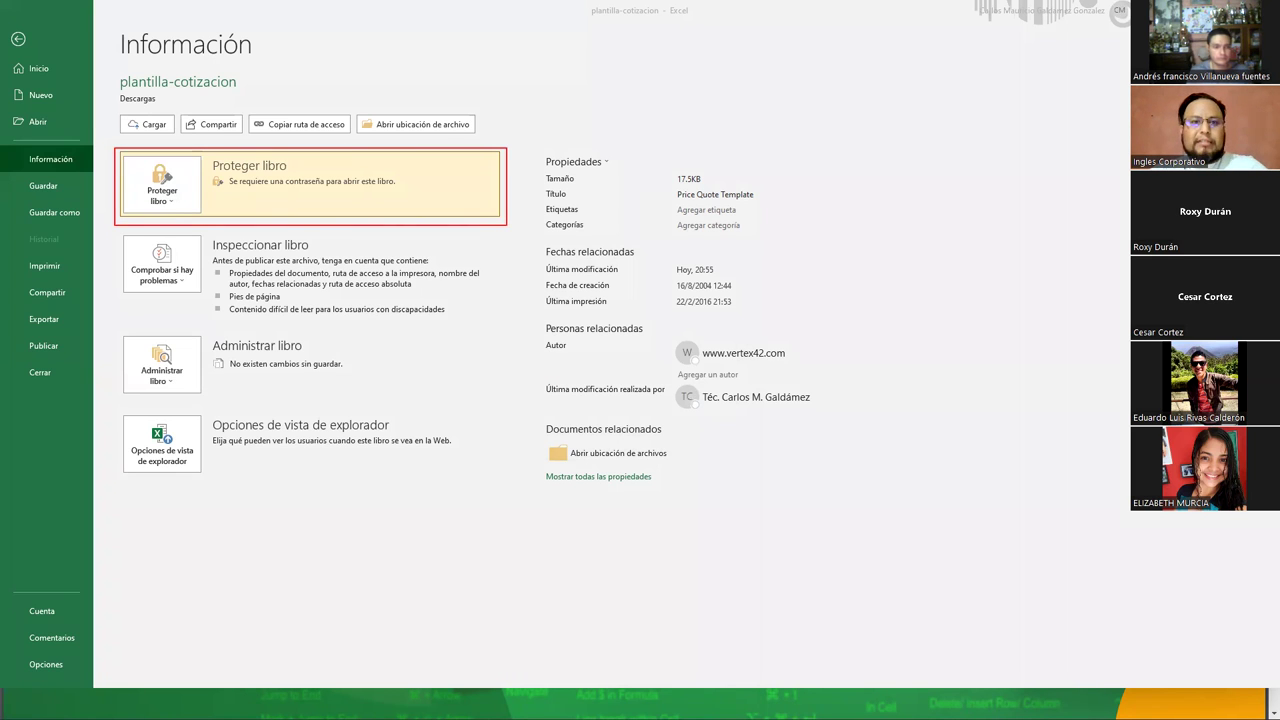
pyautogui.moveTo(225, 186); pyautogui.dragTo(396, 185)
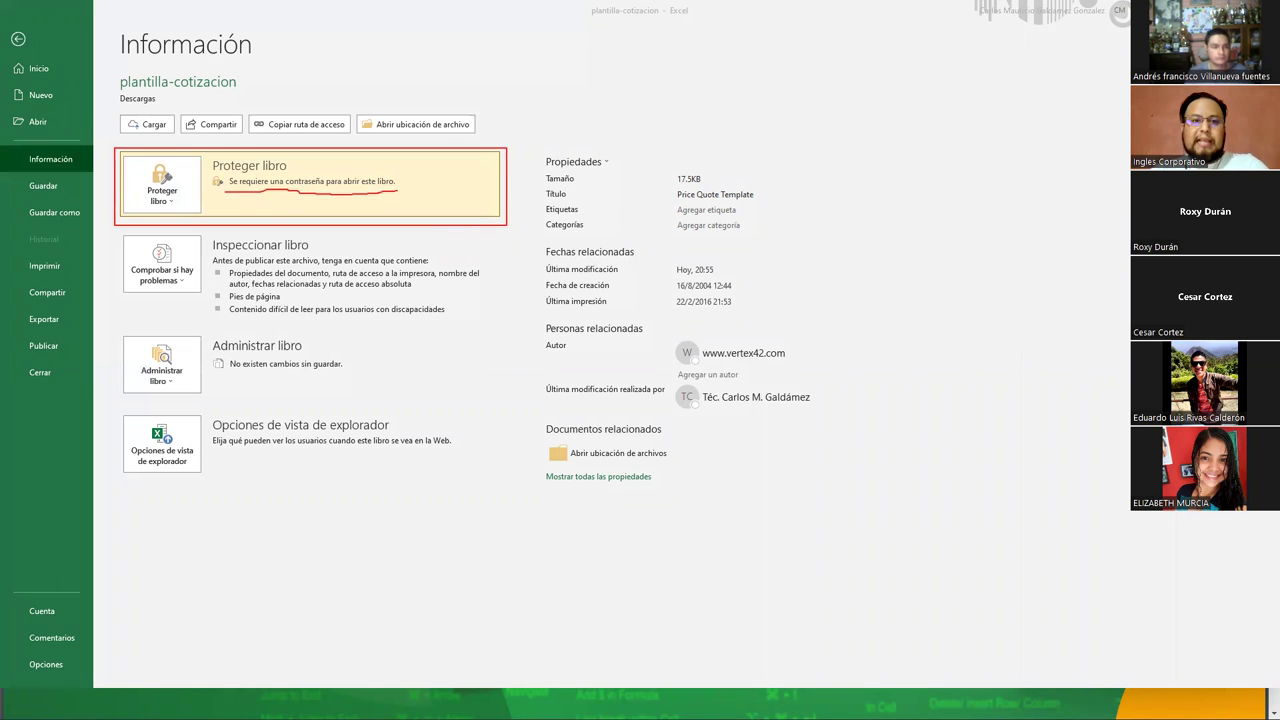
pyautogui.click(41, 187)
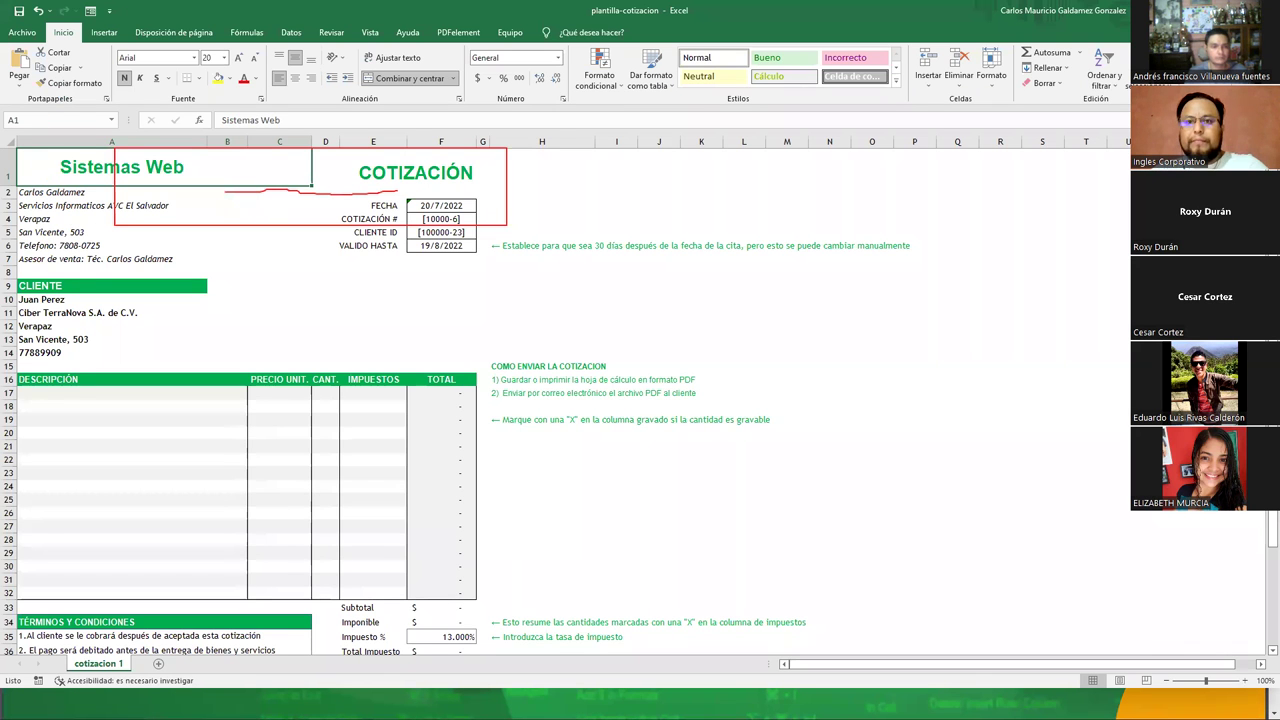
pyautogui.click(472, 356)
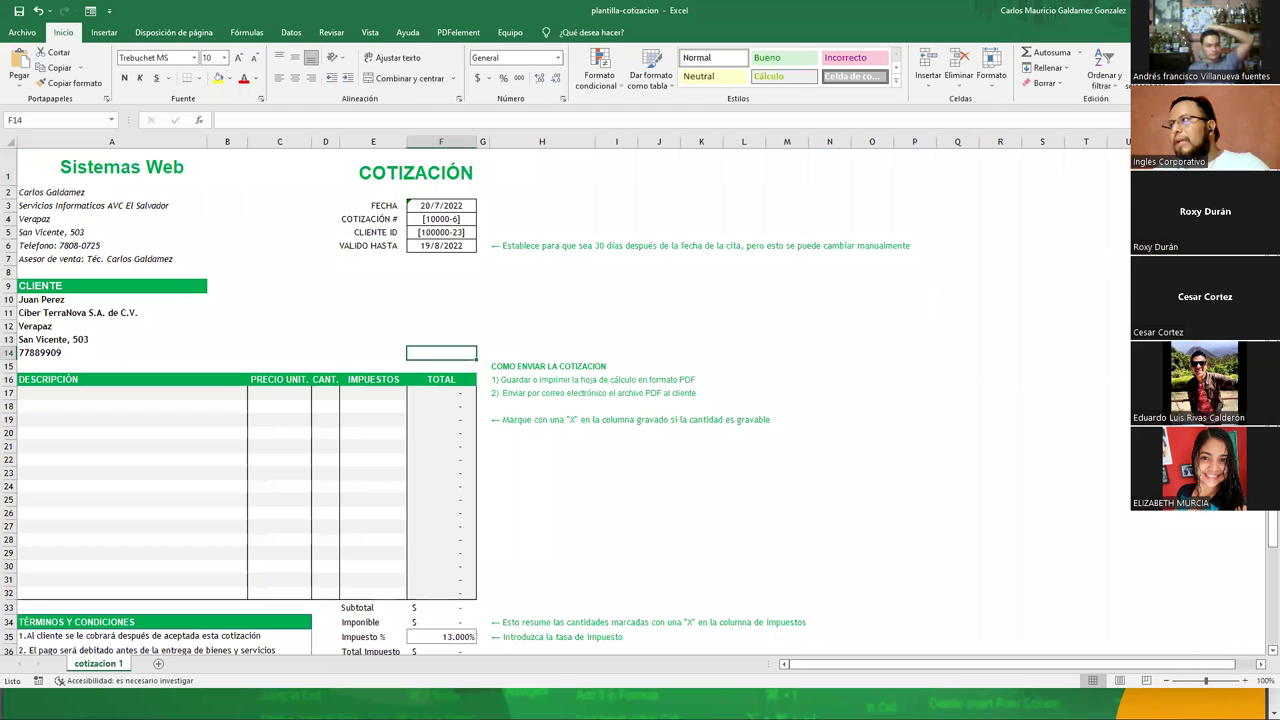
# - Close the workbook and Notepad, then reopen plantilla-cotizacion from Recientes
pyautogui.hotkey('alt', 'Tab')
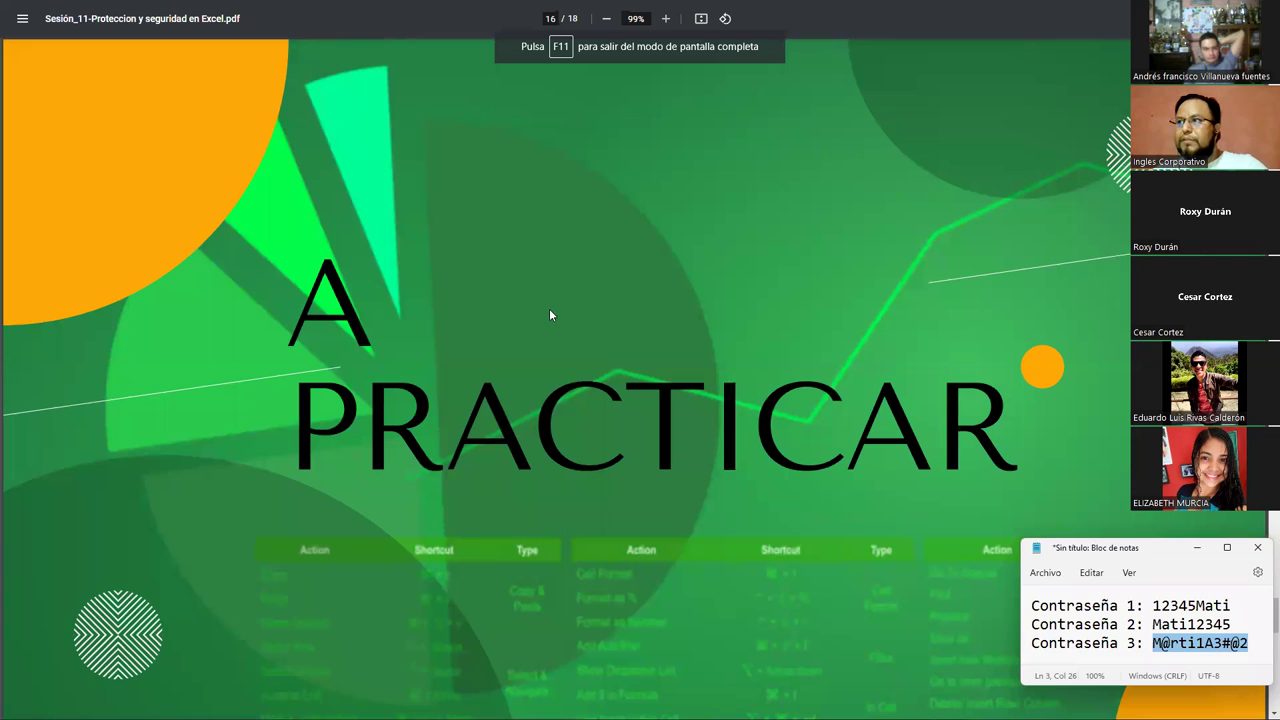
pyautogui.click(549, 318)
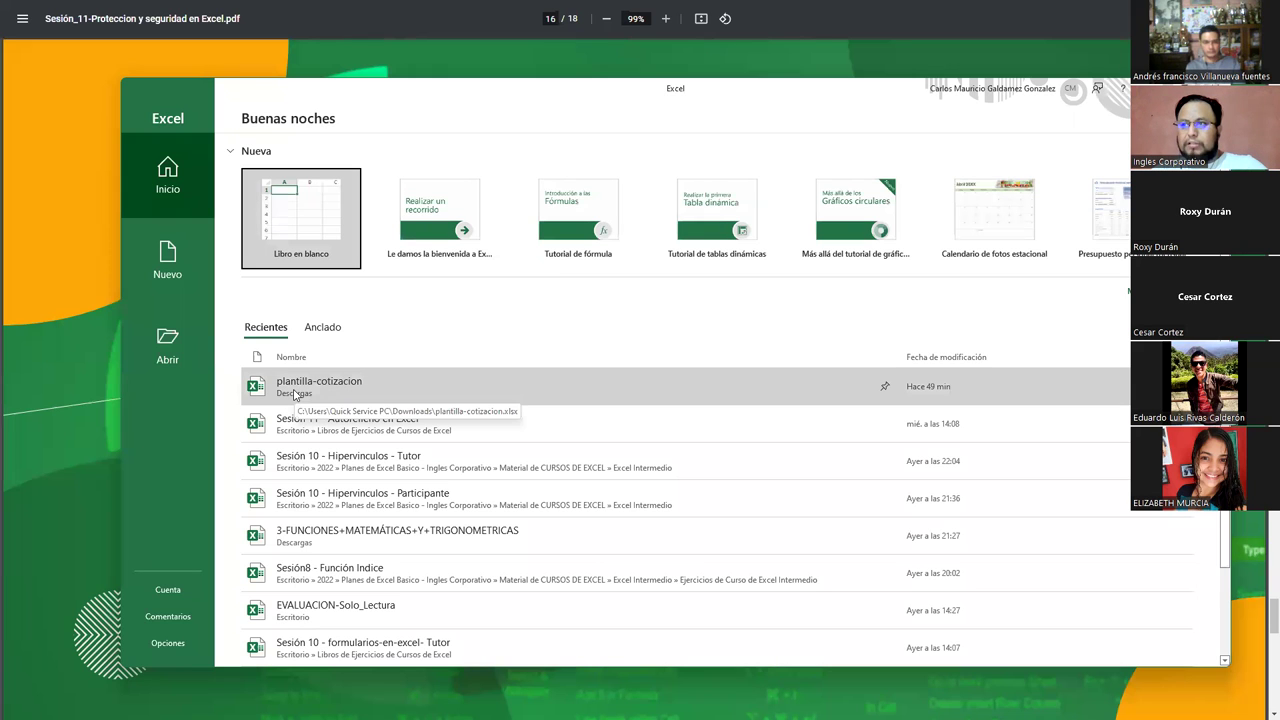
pyautogui.click(294, 395)
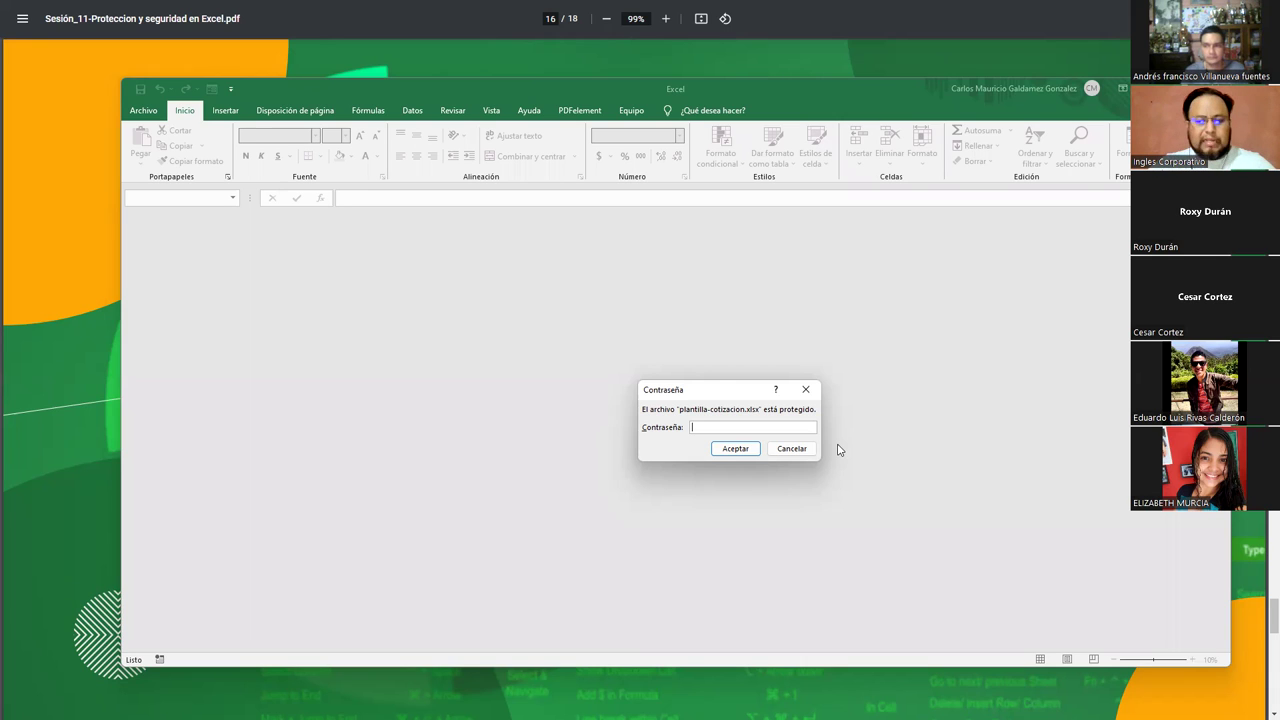
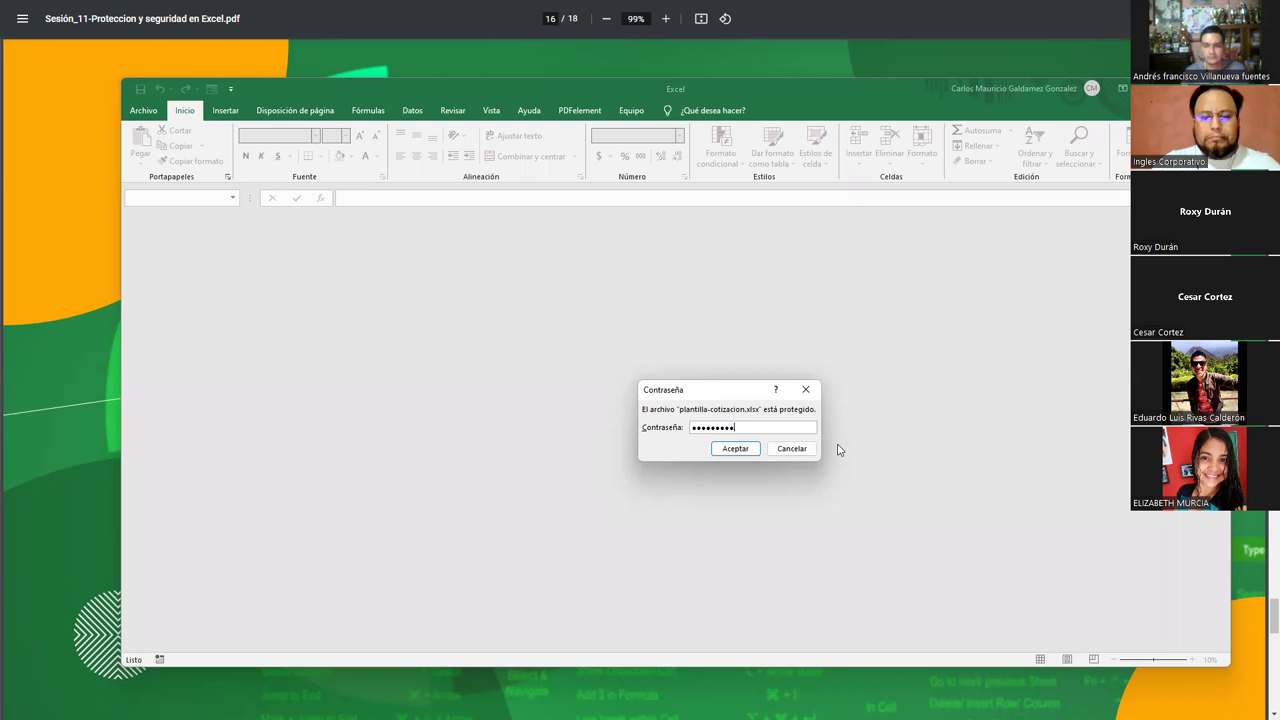
# - Enter a wrong password and dismiss the incorrect-password error
pyautogui.press('Return')
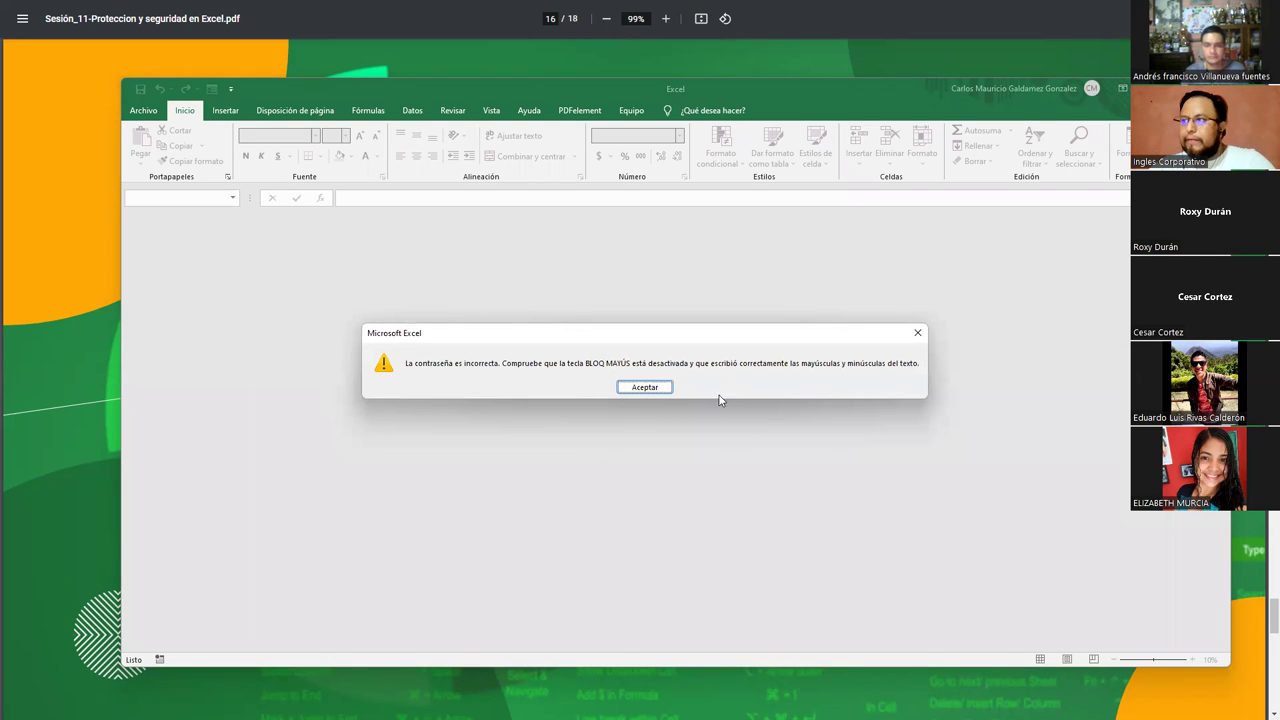
pyautogui.click(649, 391)
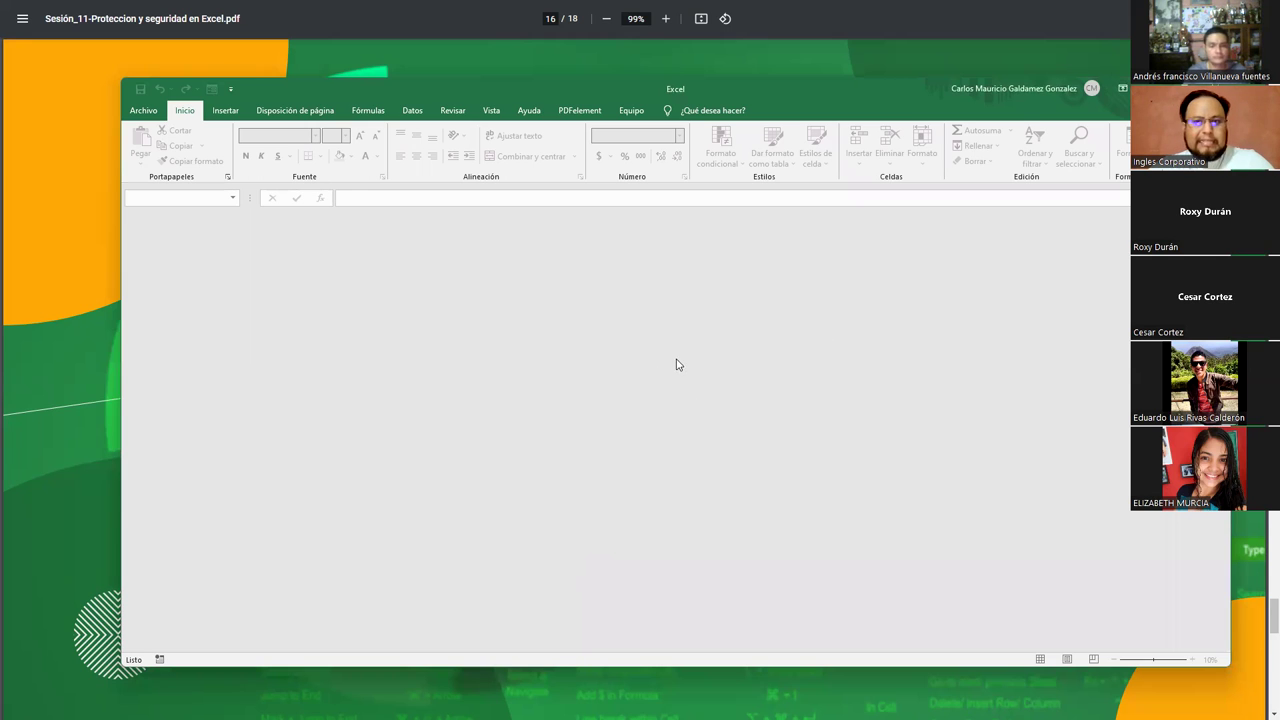
# - Reopen plantilla-cotizacion from Recientes and paste the correct password to open it
pyautogui.click(154, 116)
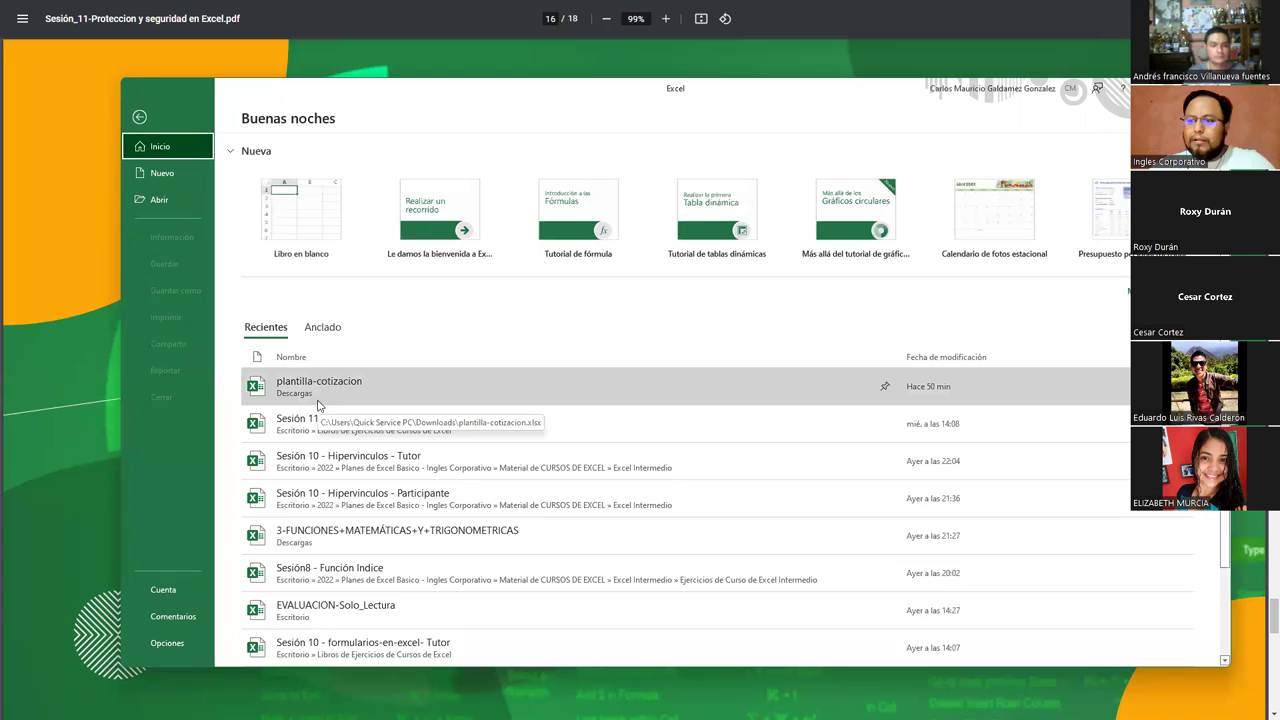
pyautogui.click(338, 390)
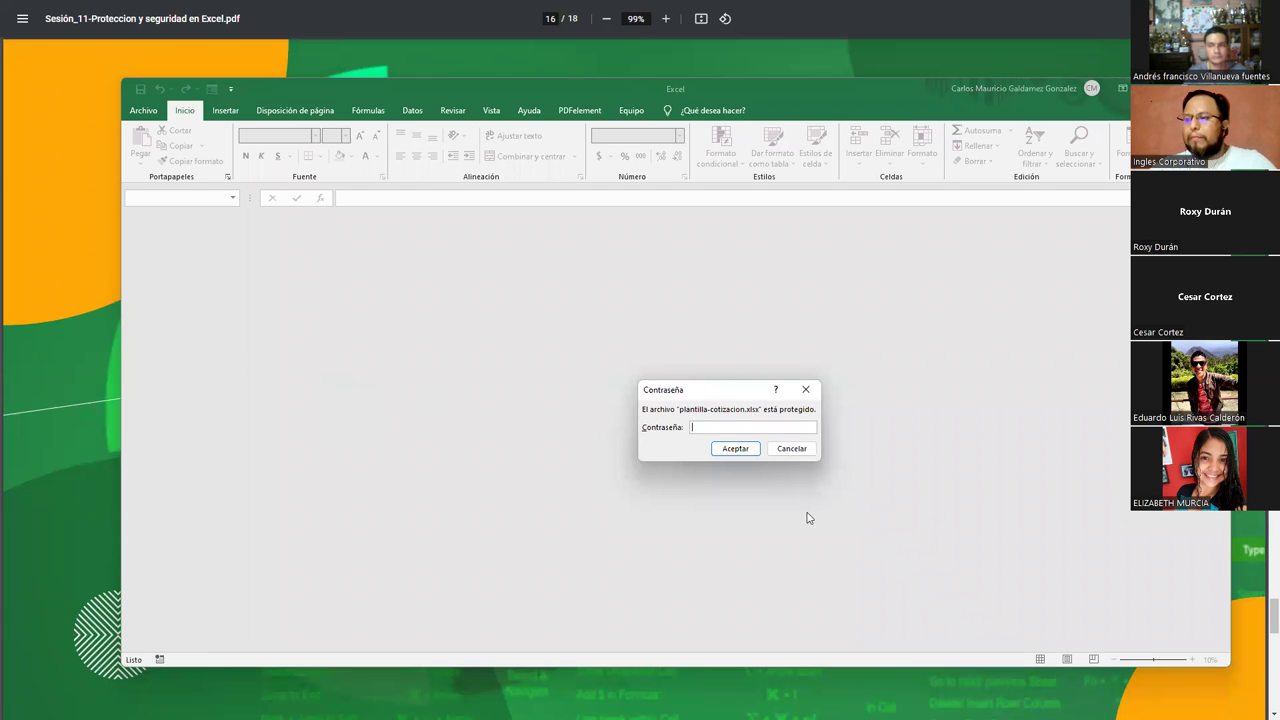
pyautogui.hotkey('ctrl', 'v')
pyautogui.click(734, 448)
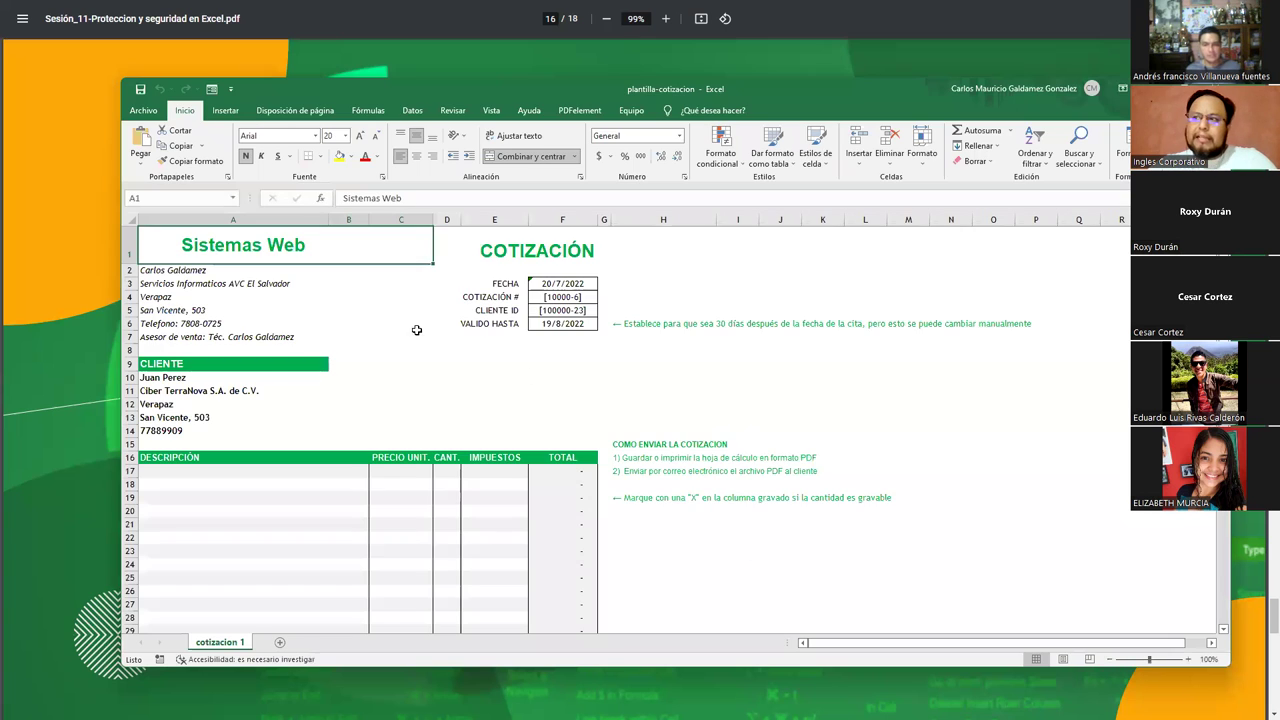
# - Minimize Excel to reveal the PDF's 'A PRACTICAR' slide, page 16 of 18
pyautogui.scroll(-1, 300, 413)
pyautogui.scroll(-1, 310, 415)
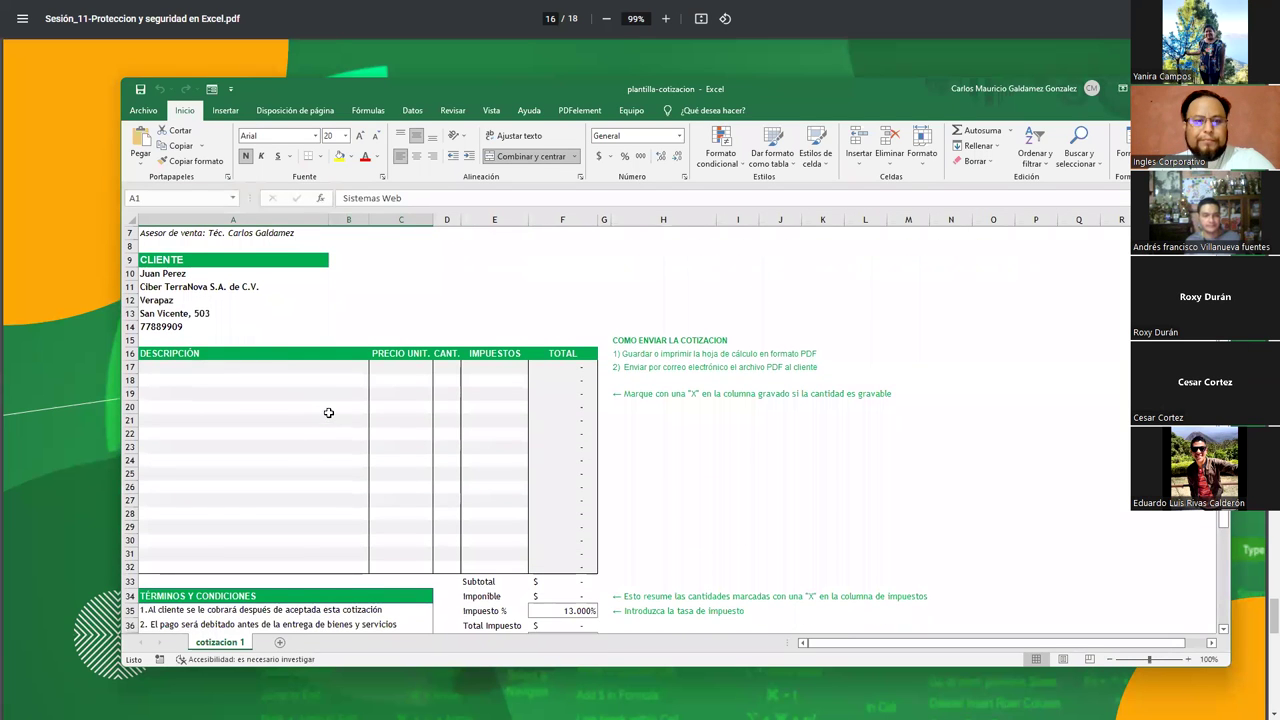
pyautogui.scroll(2, 397, 421)
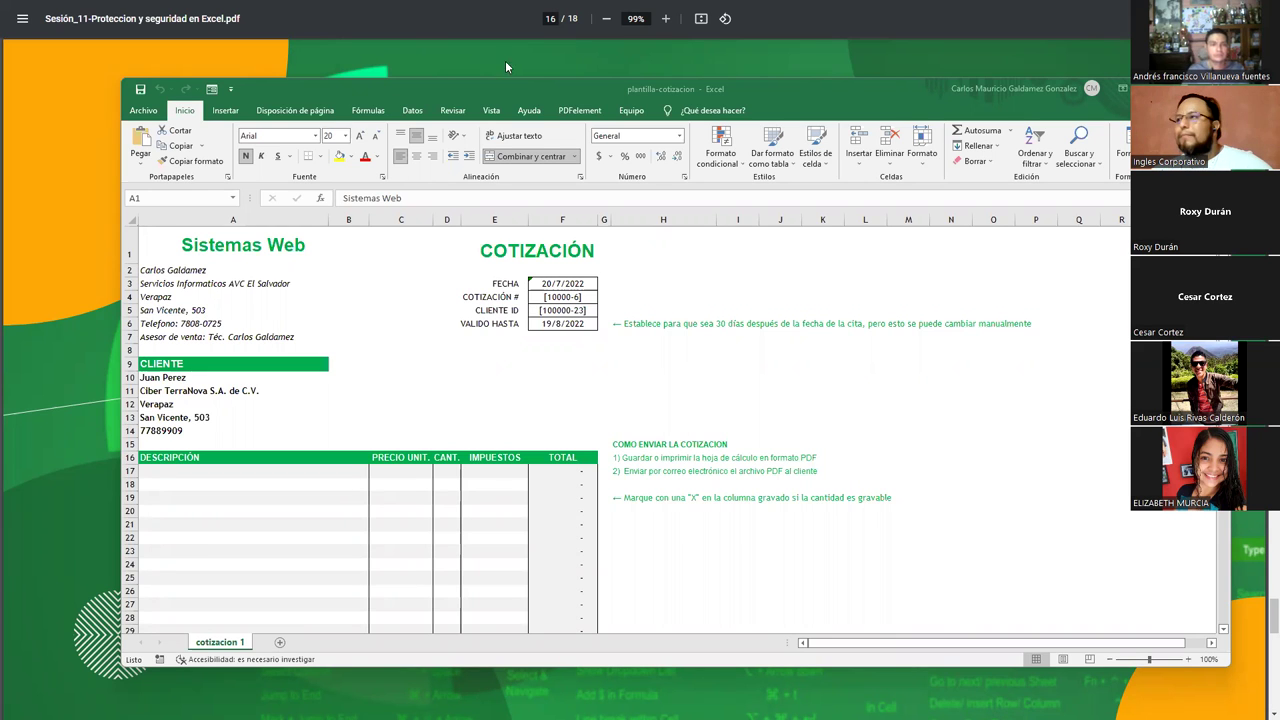
pyautogui.press('super+Down')
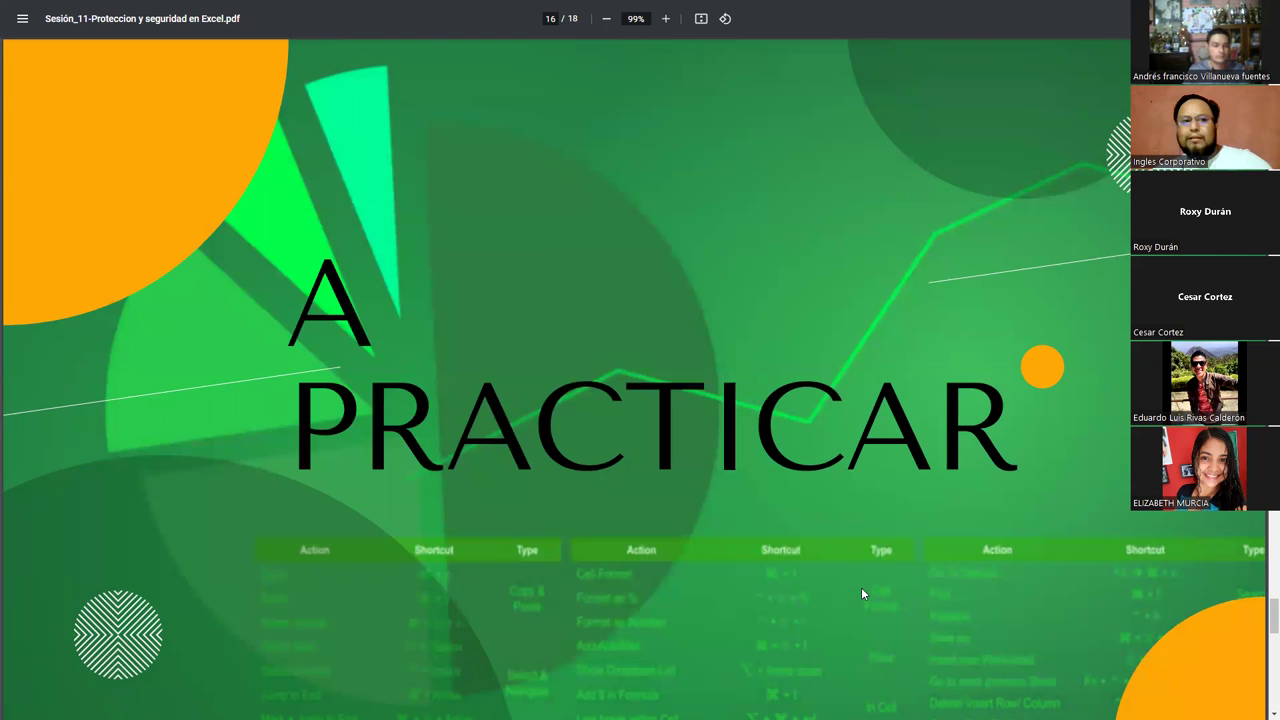
# - Advance the PDF to slide 17, 'DUDAS O PREGUNTAS', then switch back to Excel
pyautogui.press('Right')
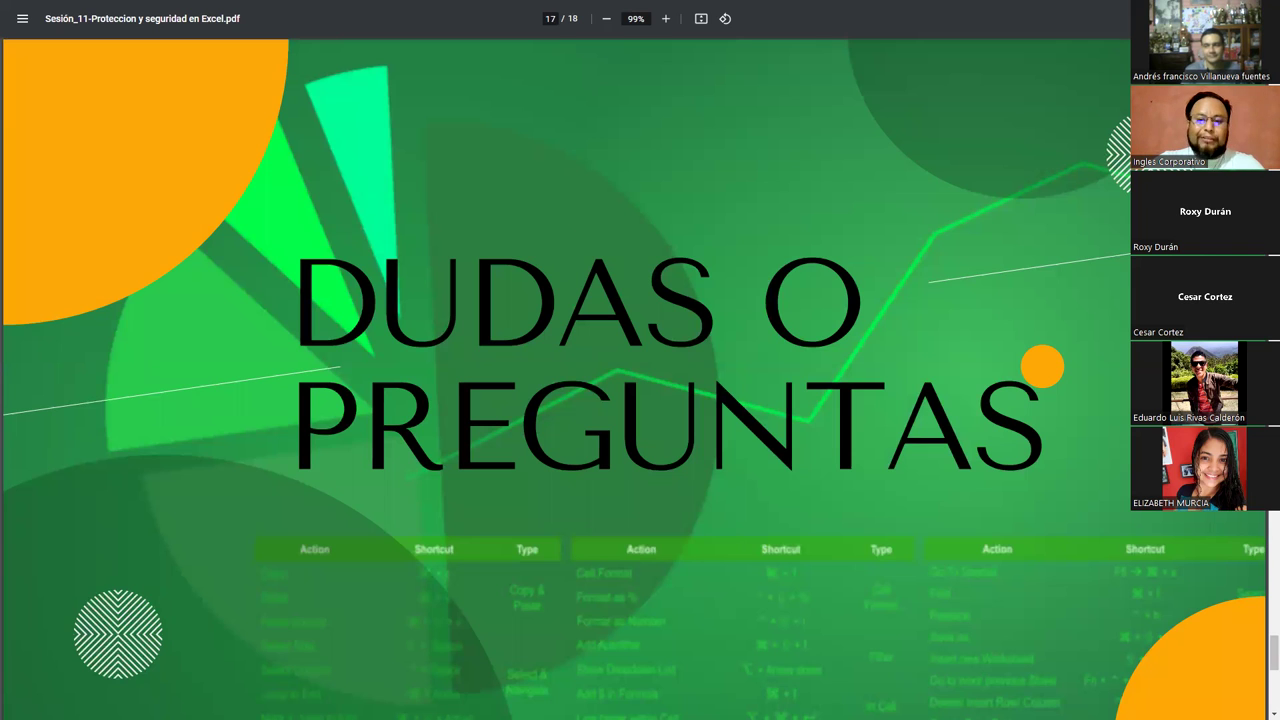
pyautogui.hotkey('alt', 'Tab')
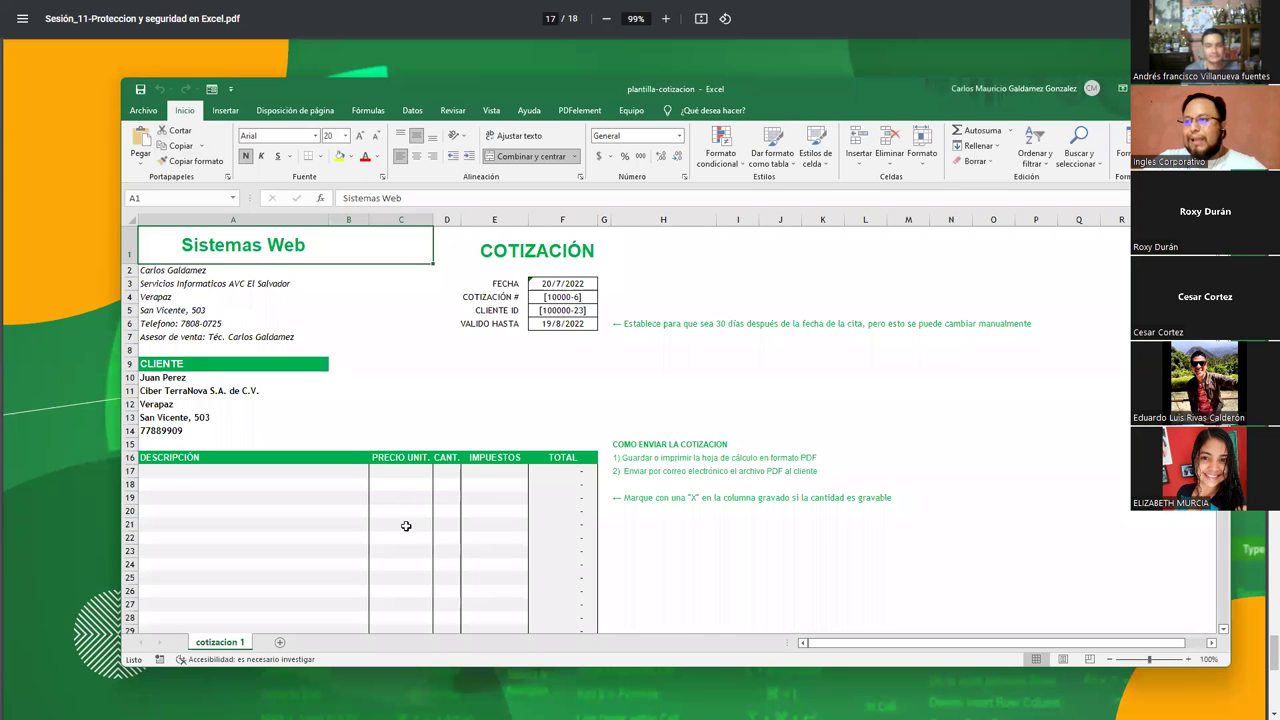
# - Maximize the plantilla-cotizacion window and show the Revisar ribbon tab
pyautogui.scroll(-2, 320, 430)
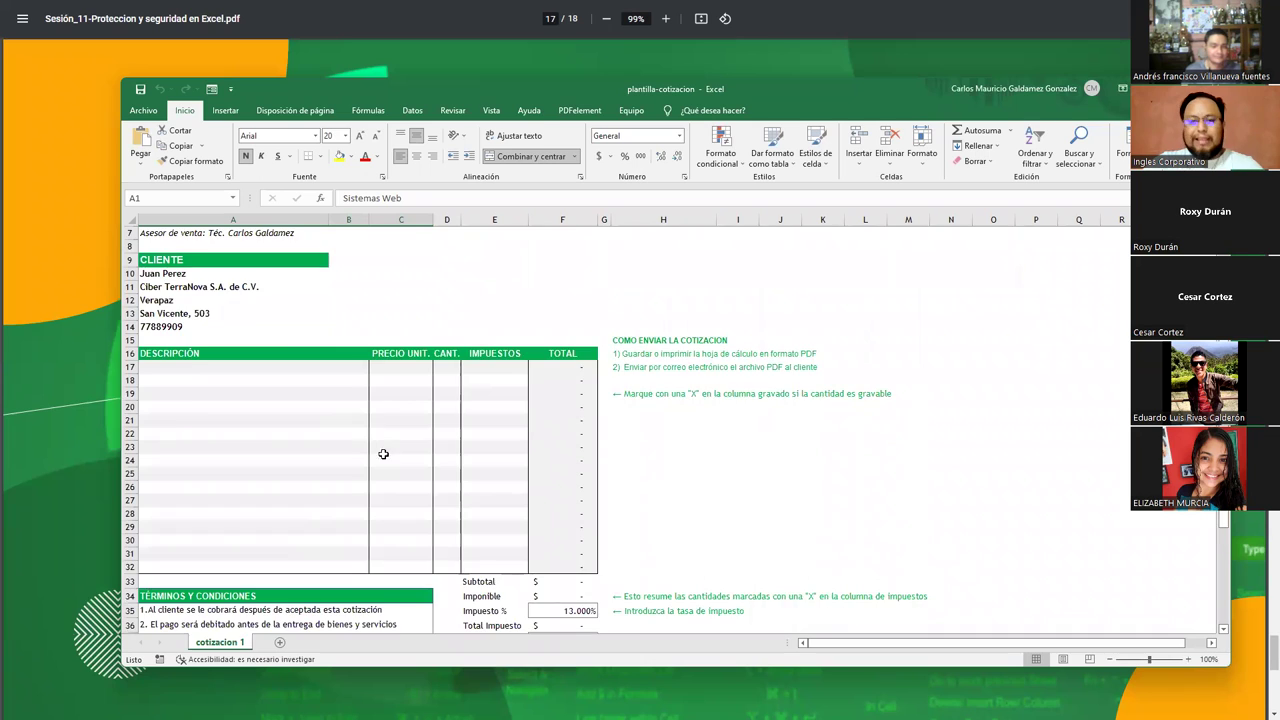
pyautogui.scroll(2, 380, 446)
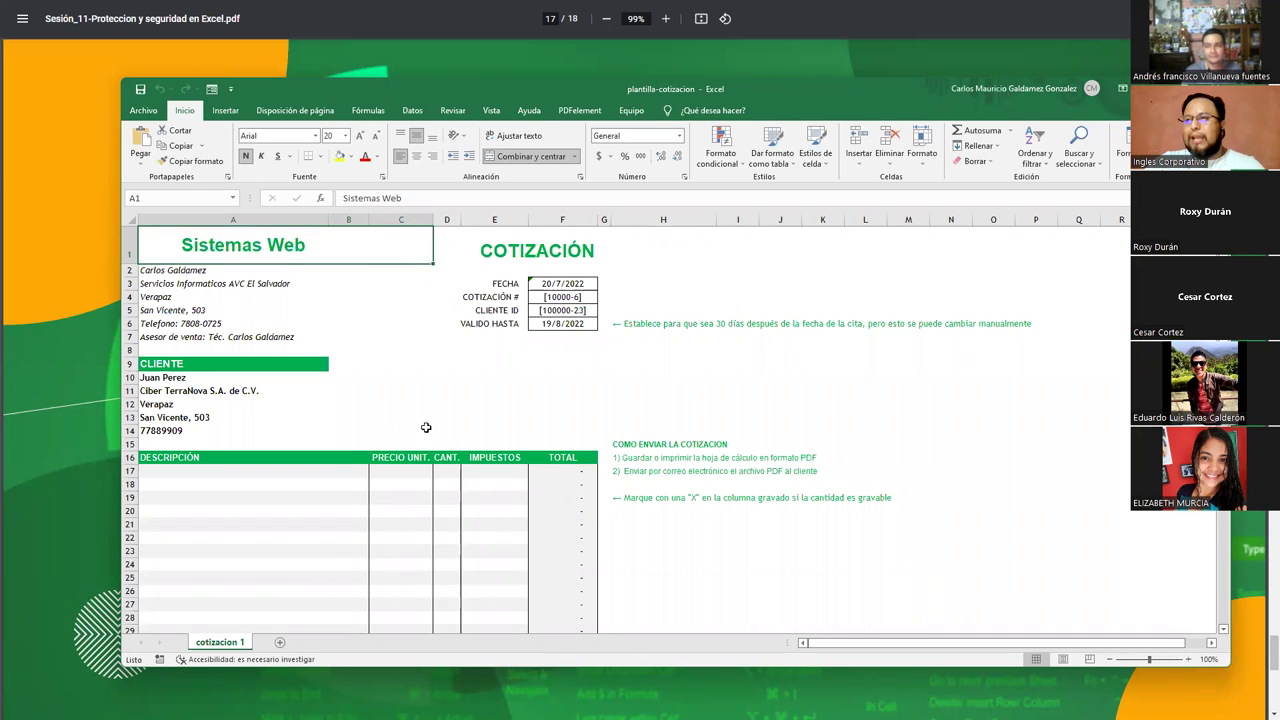
pyautogui.scroll(-1, 437, 431)
pyautogui.scroll(-1, 443, 434)
pyautogui.scroll(2, 452, 414)
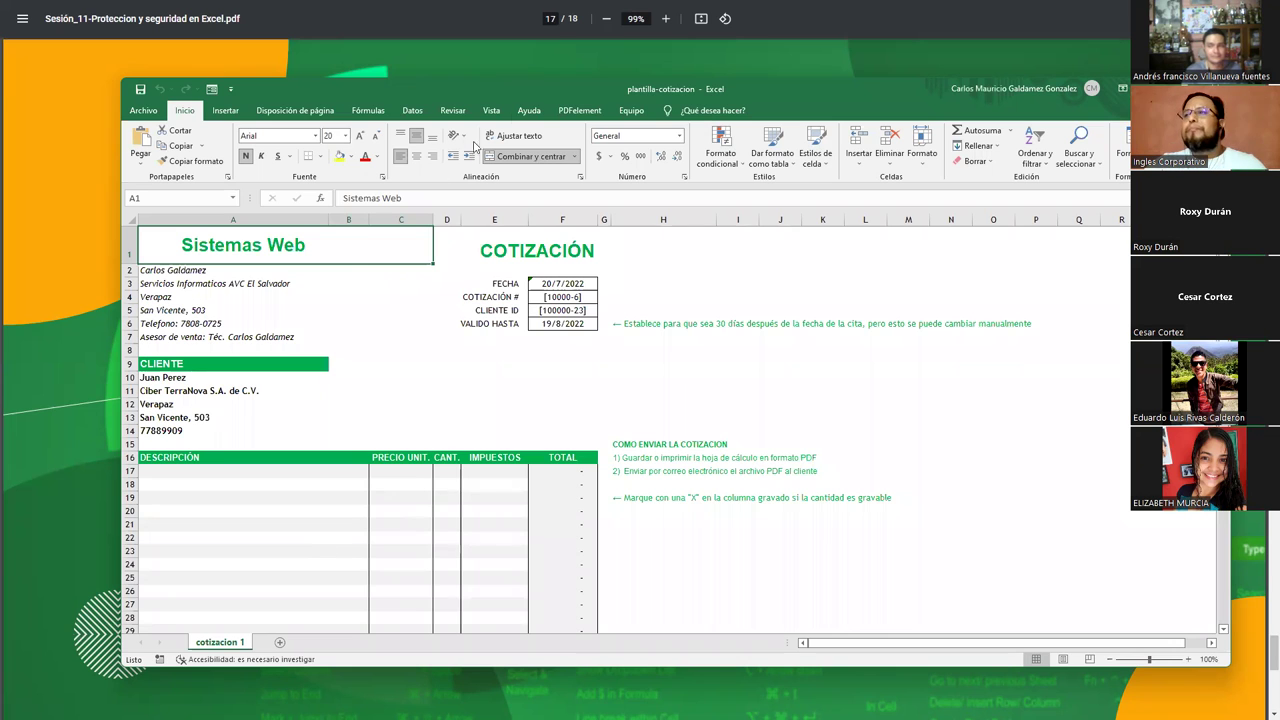
pyautogui.press('super+Up')
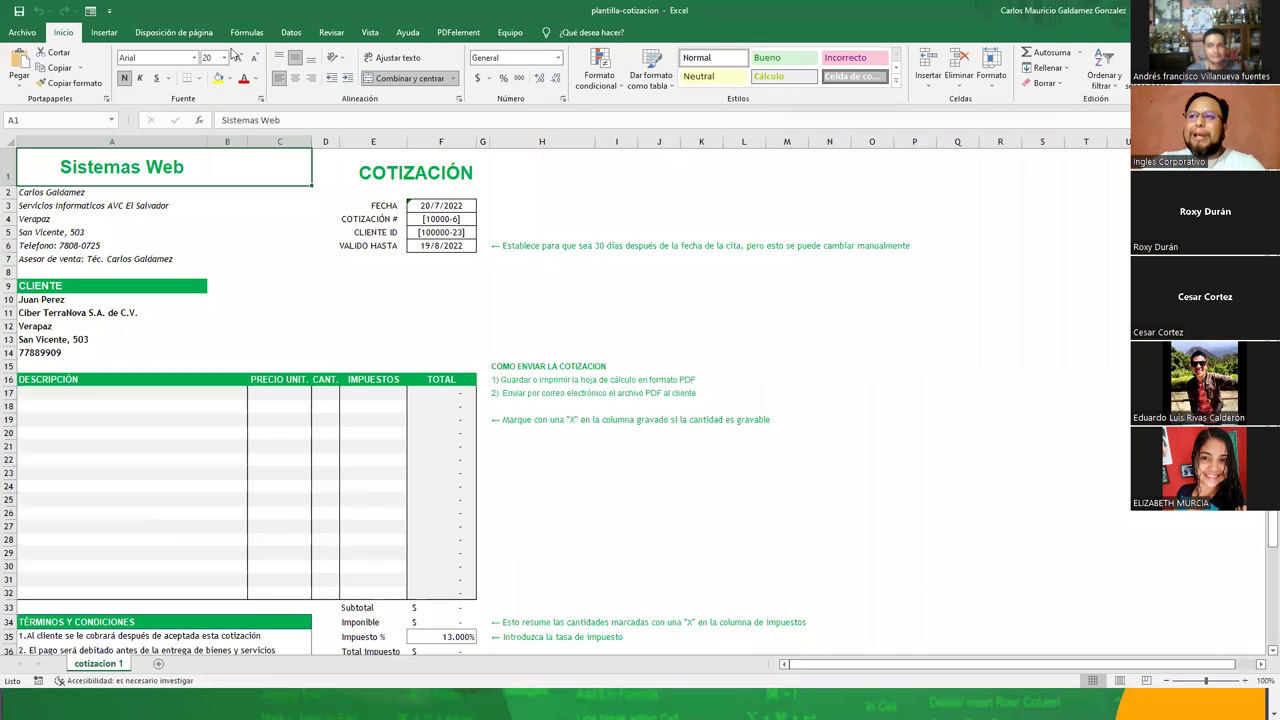
pyautogui.click(333, 32)
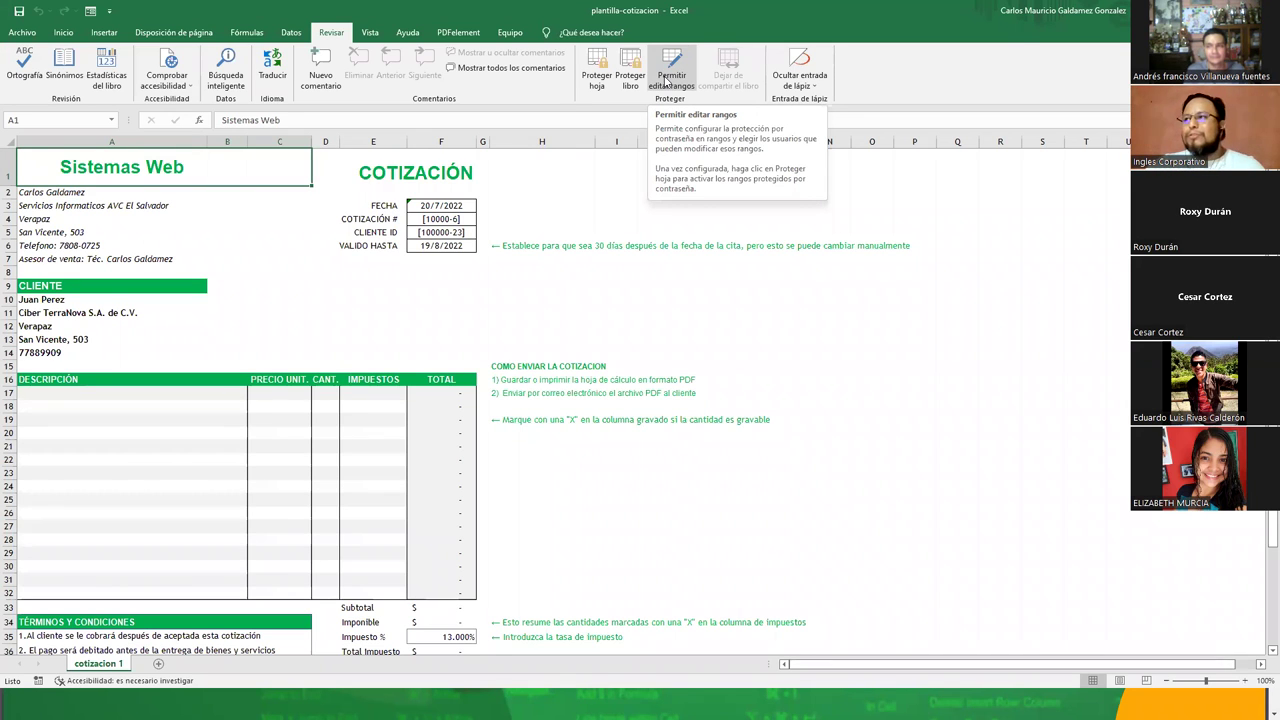
# - Start a new editable range covering the client details in A10:A14
pyautogui.click(666, 80)
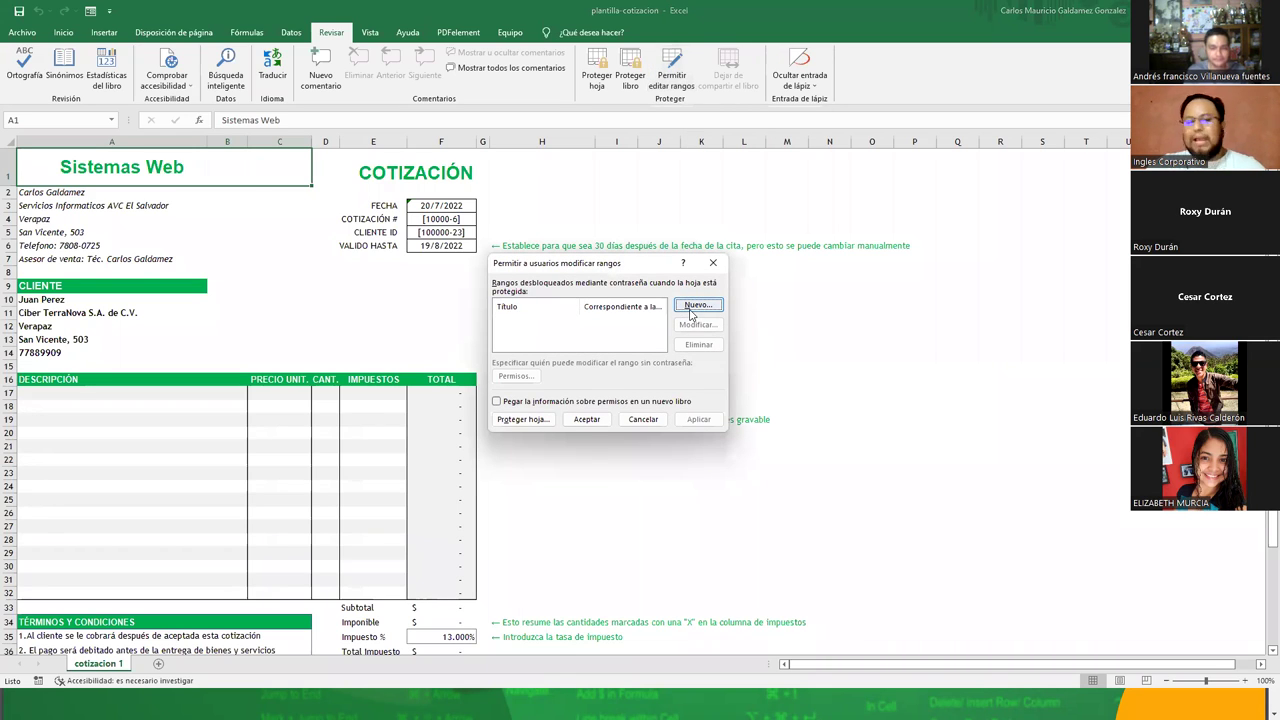
pyautogui.click(695, 318)
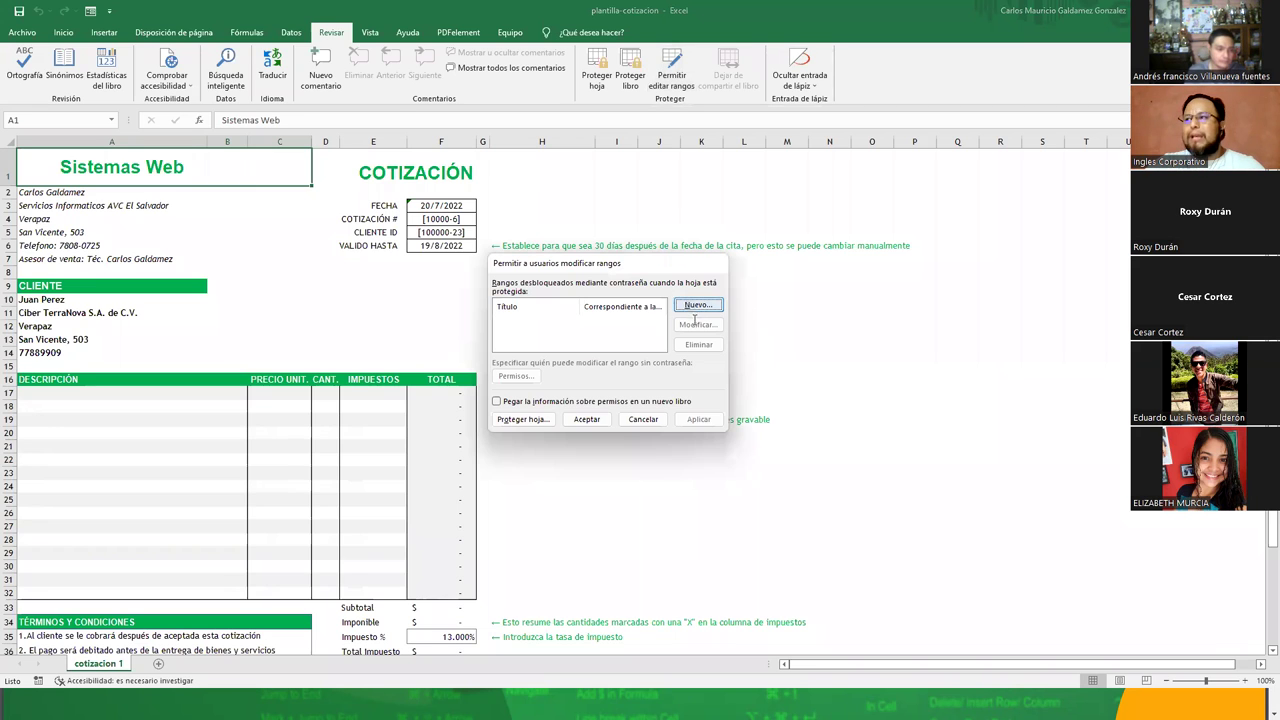
pyautogui.click(704, 344)
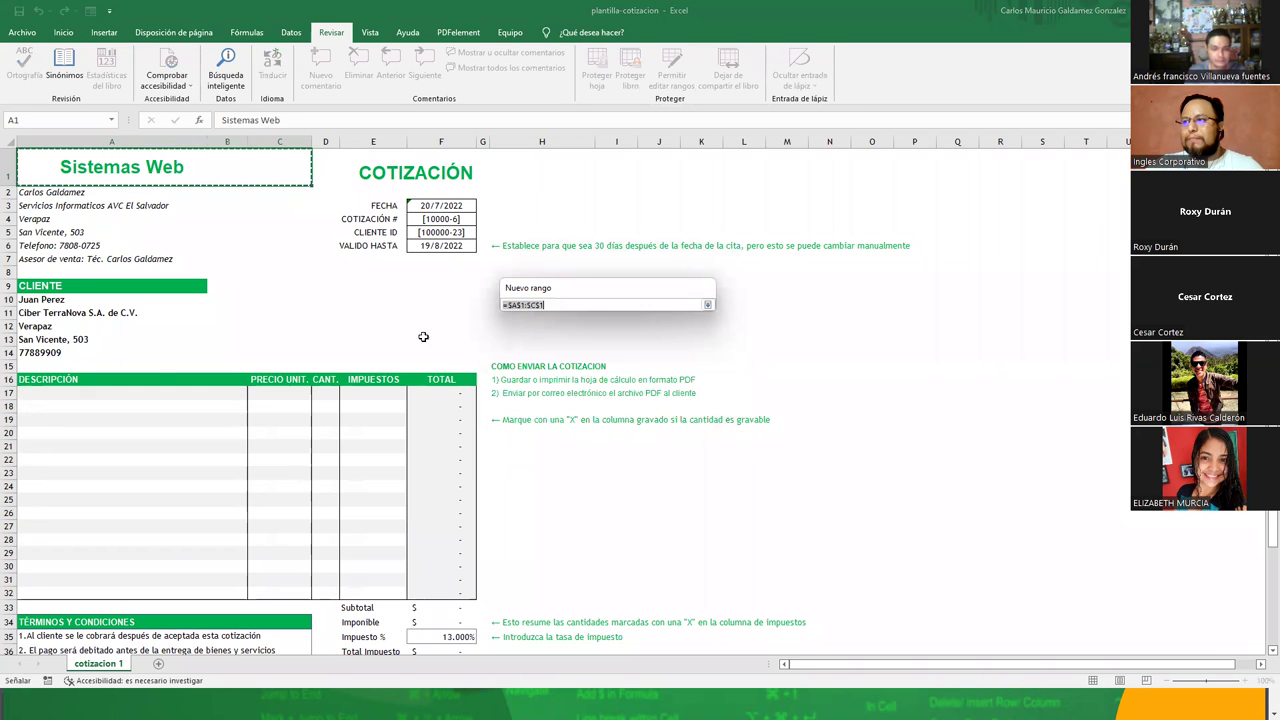
pyautogui.moveTo(25, 301); pyautogui.dragTo(60, 352)
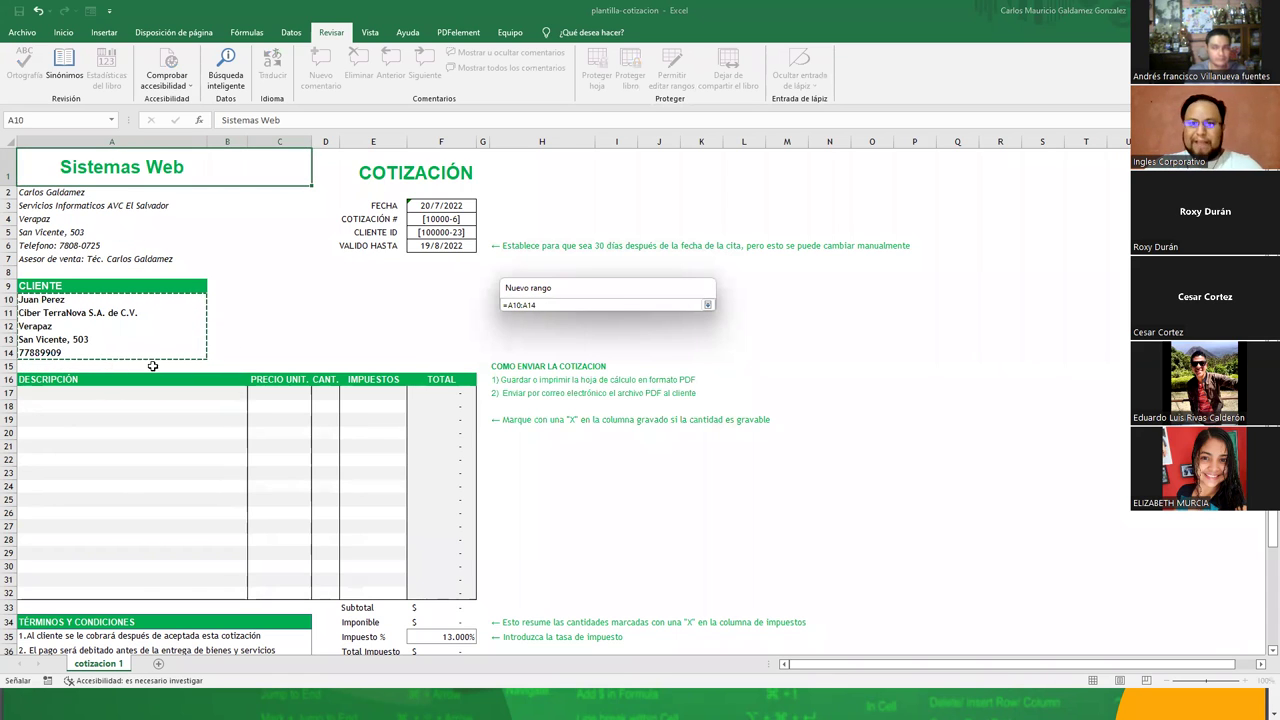
pyautogui.click(707, 304)
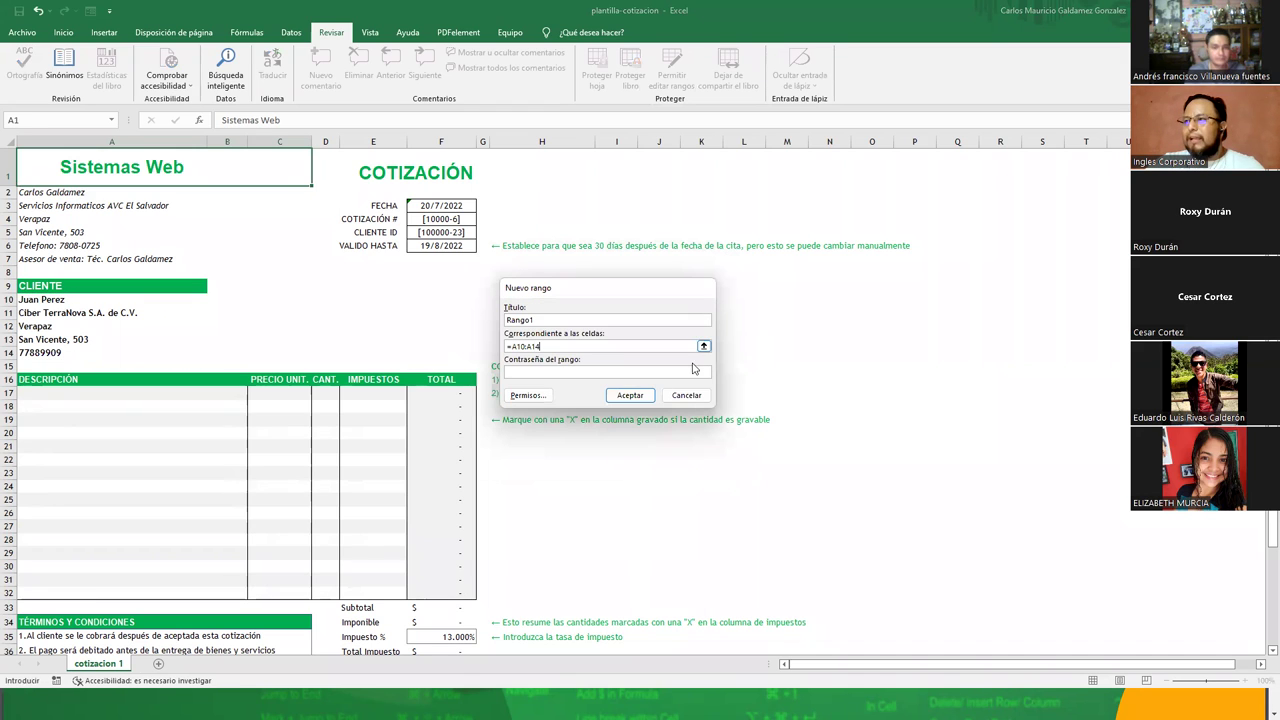
# - Protect the range with the password copied from Notepad, confirming it to create Rango1
pyautogui.click(565, 370)
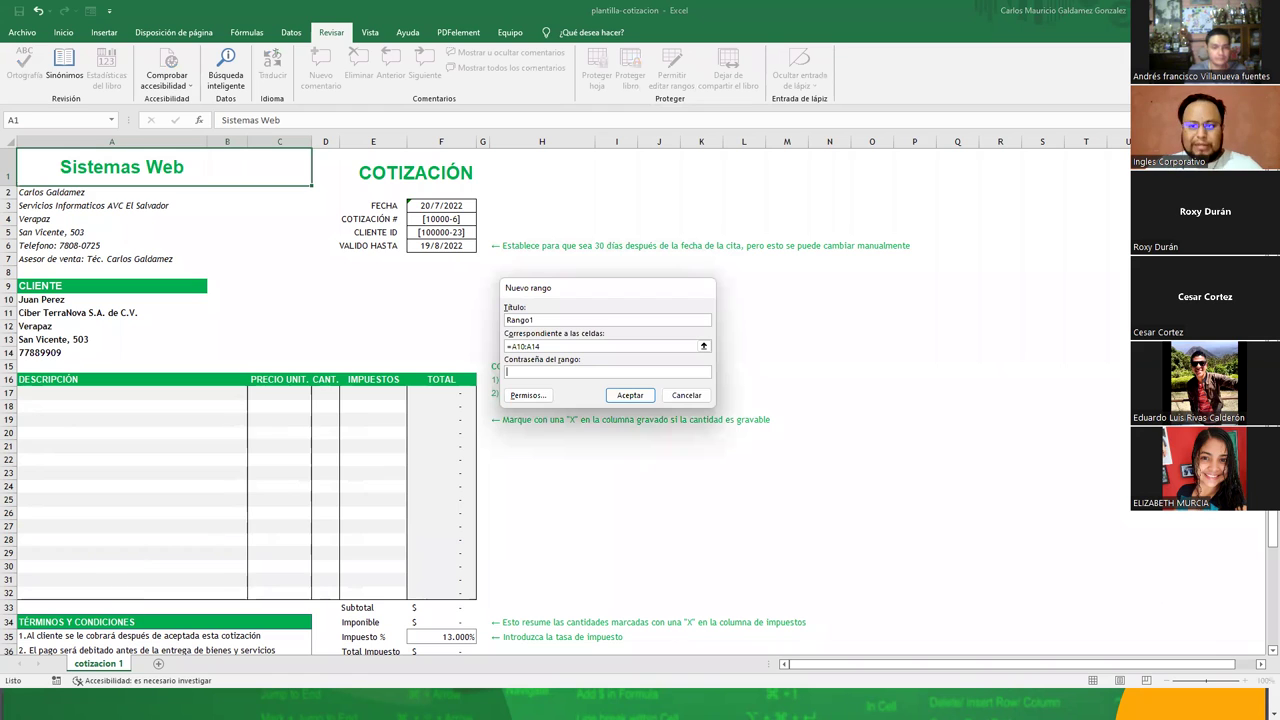
pyautogui.hotkey('alt', 'Tab')
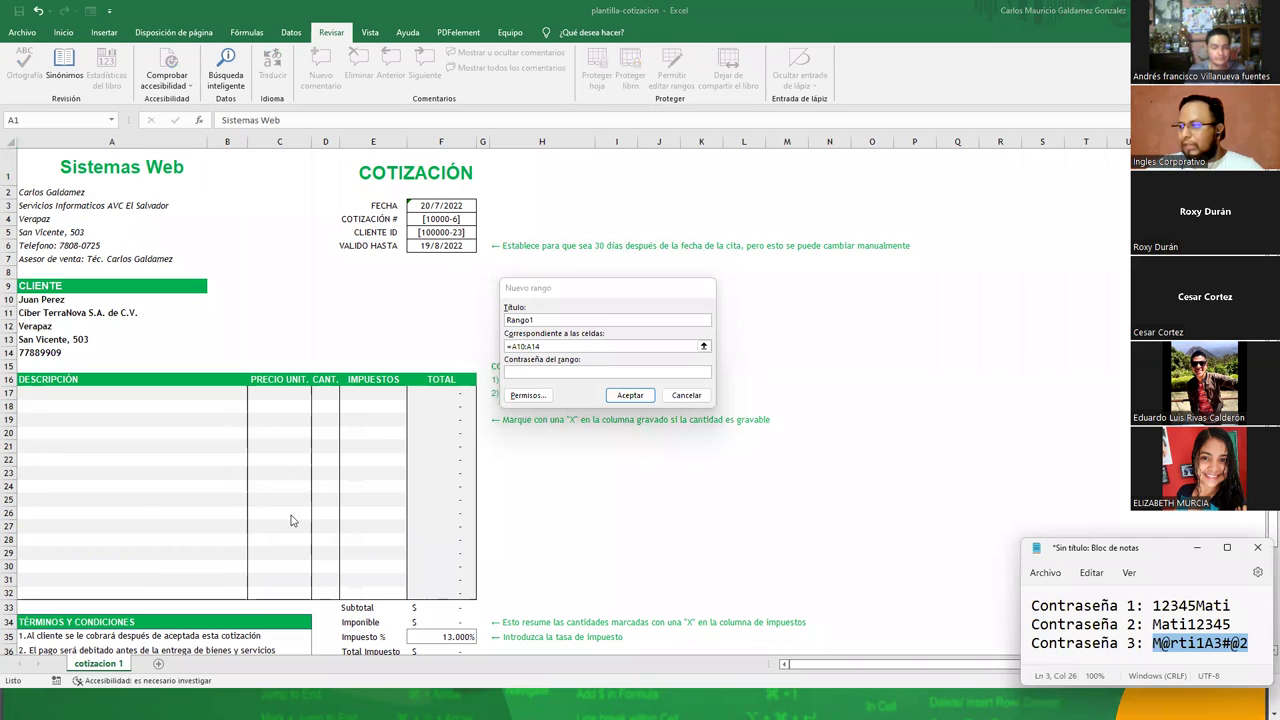
pyautogui.rightClick(1210, 645)
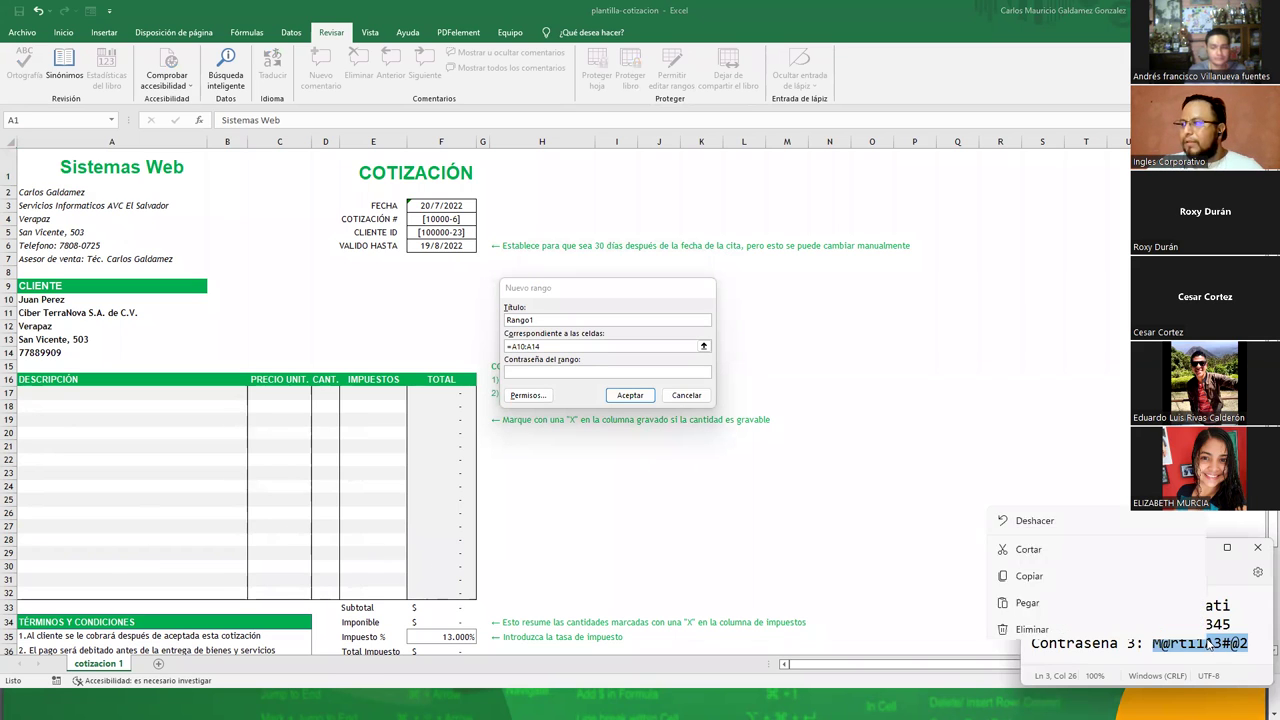
pyautogui.click(1048, 446)
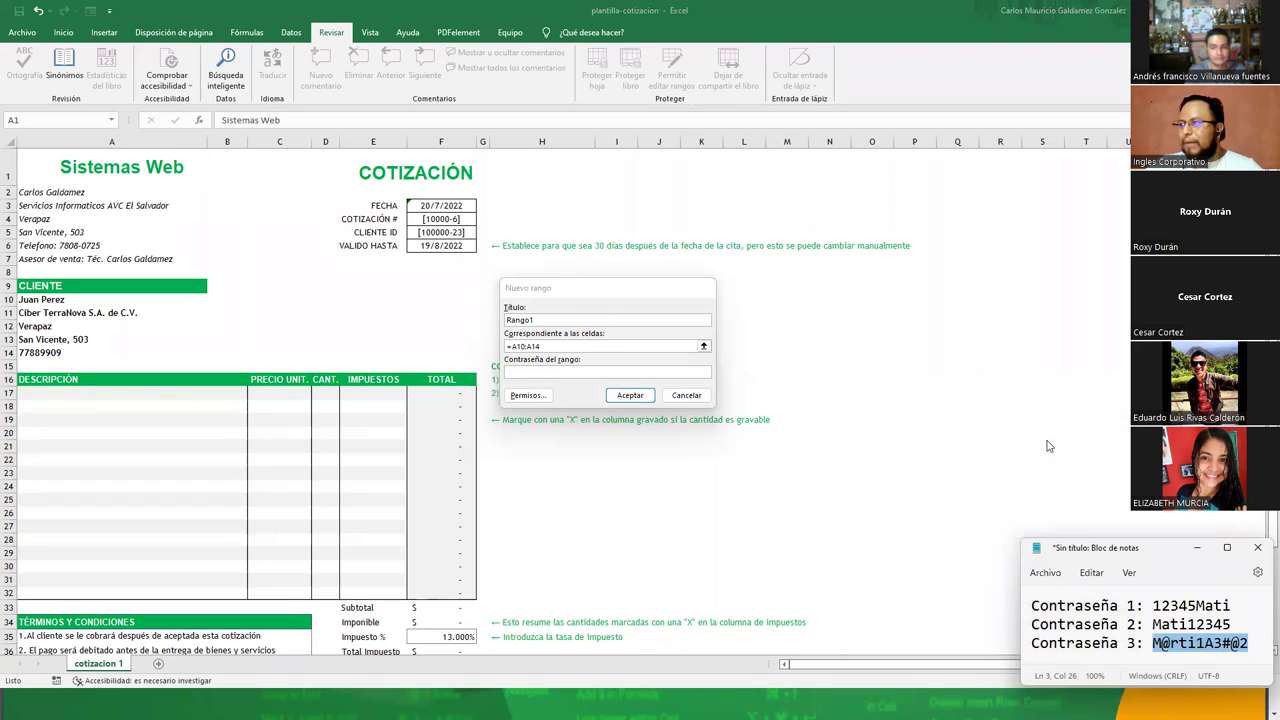
pyautogui.click(529, 370)
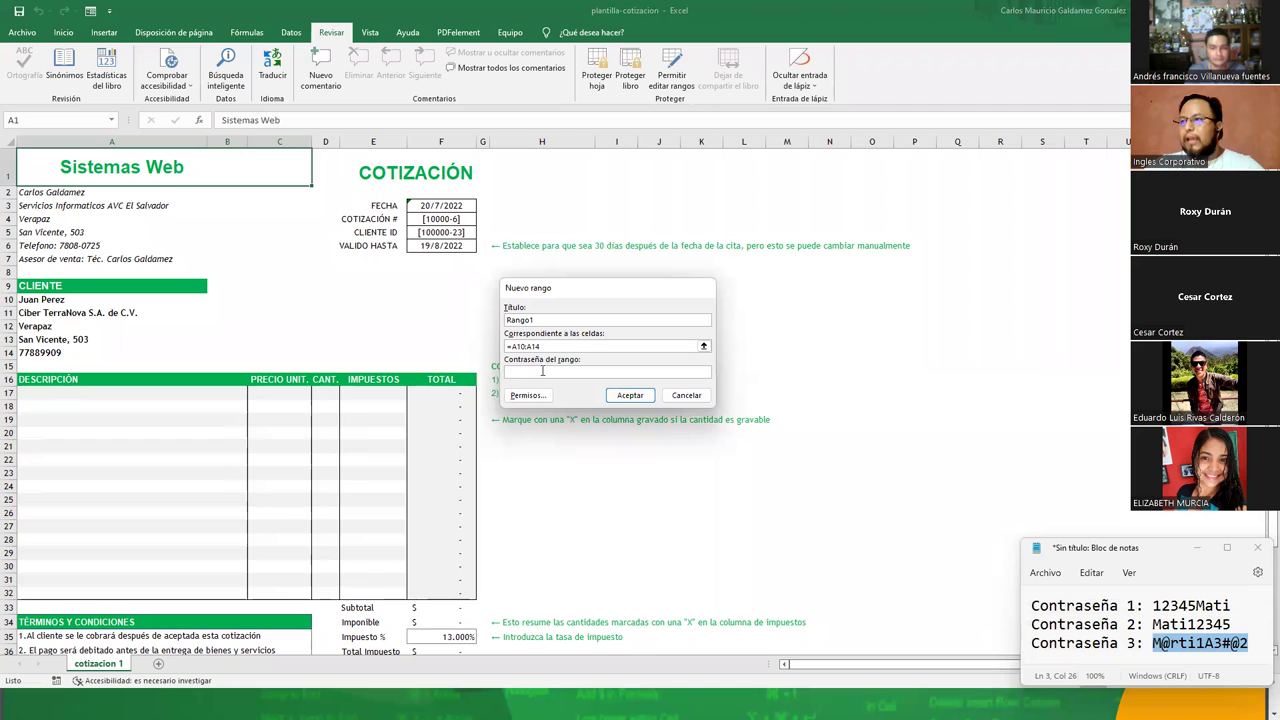
pyautogui.hotkey('ctrl', 'v')
pyautogui.click(627, 396)
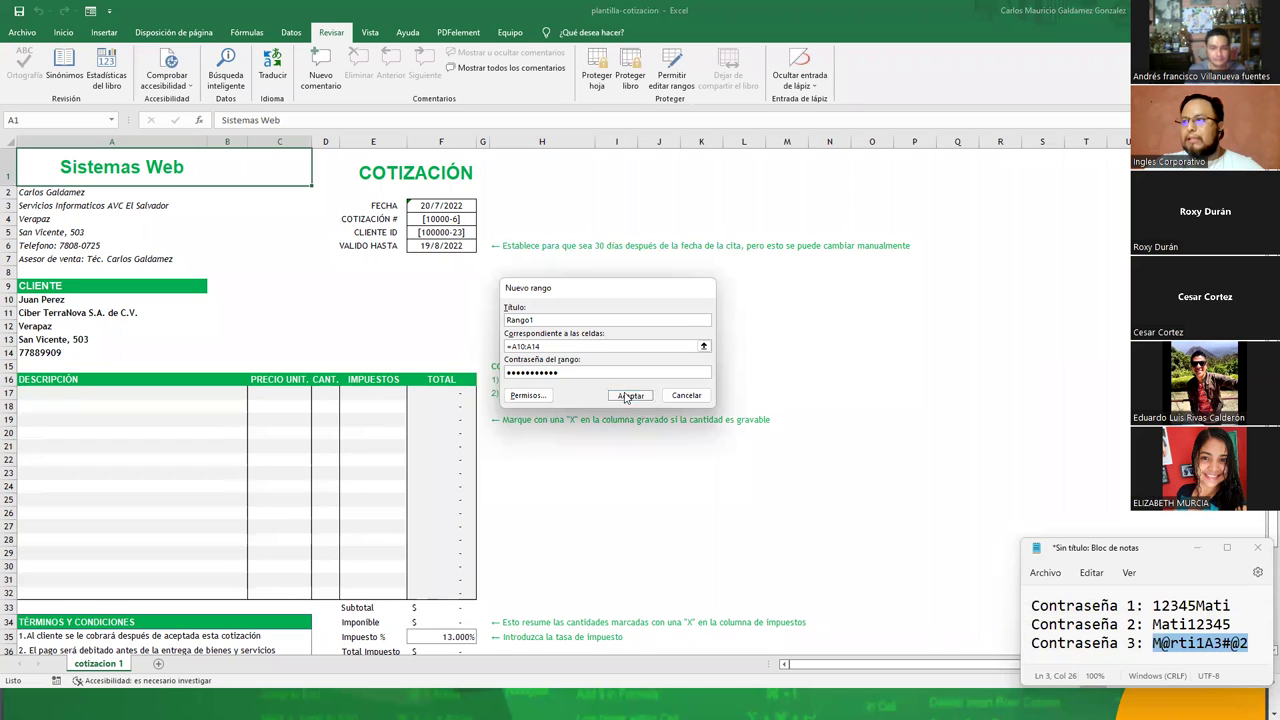
pyautogui.hotkey('ctrl', 'v')
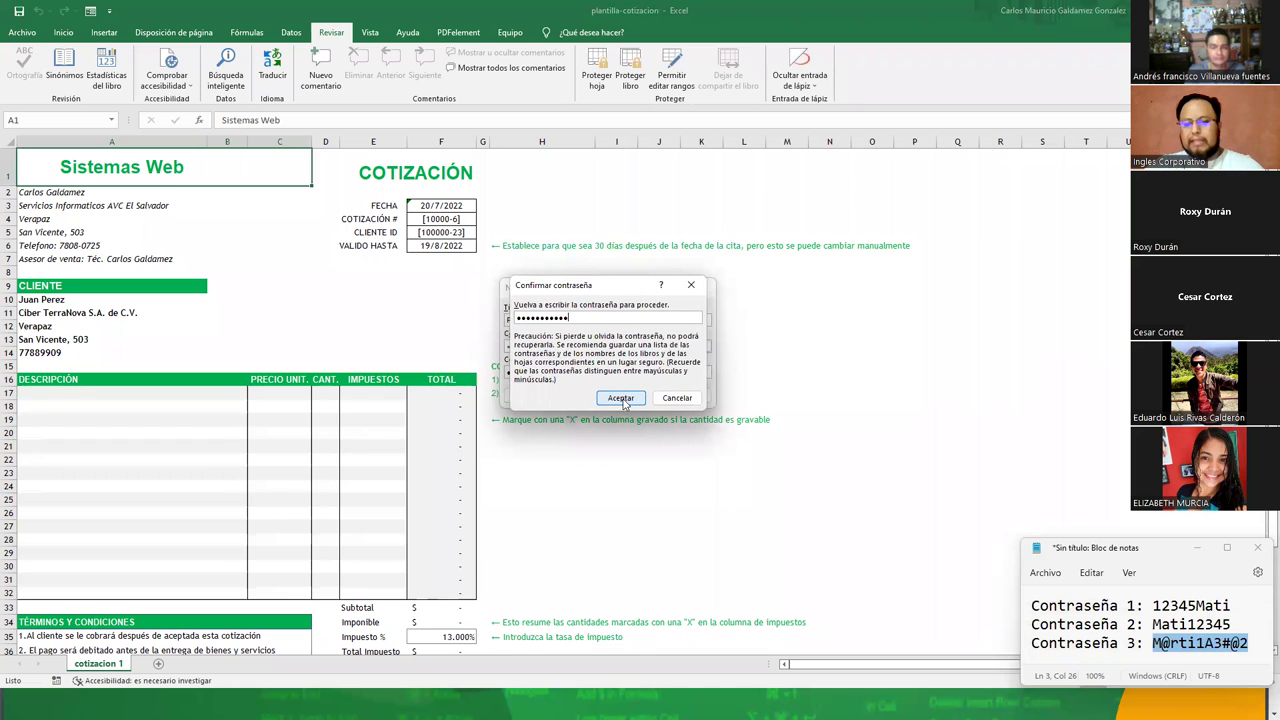
pyautogui.click(626, 402)
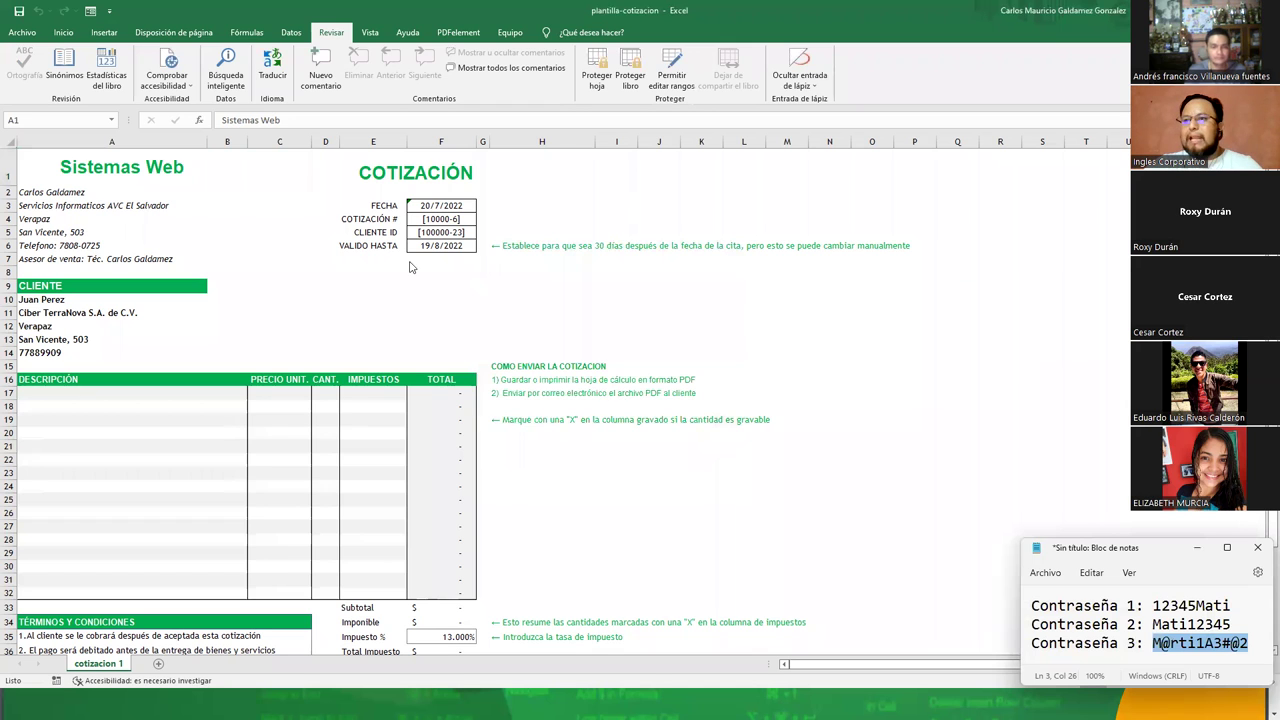
pyautogui.click(664, 80)
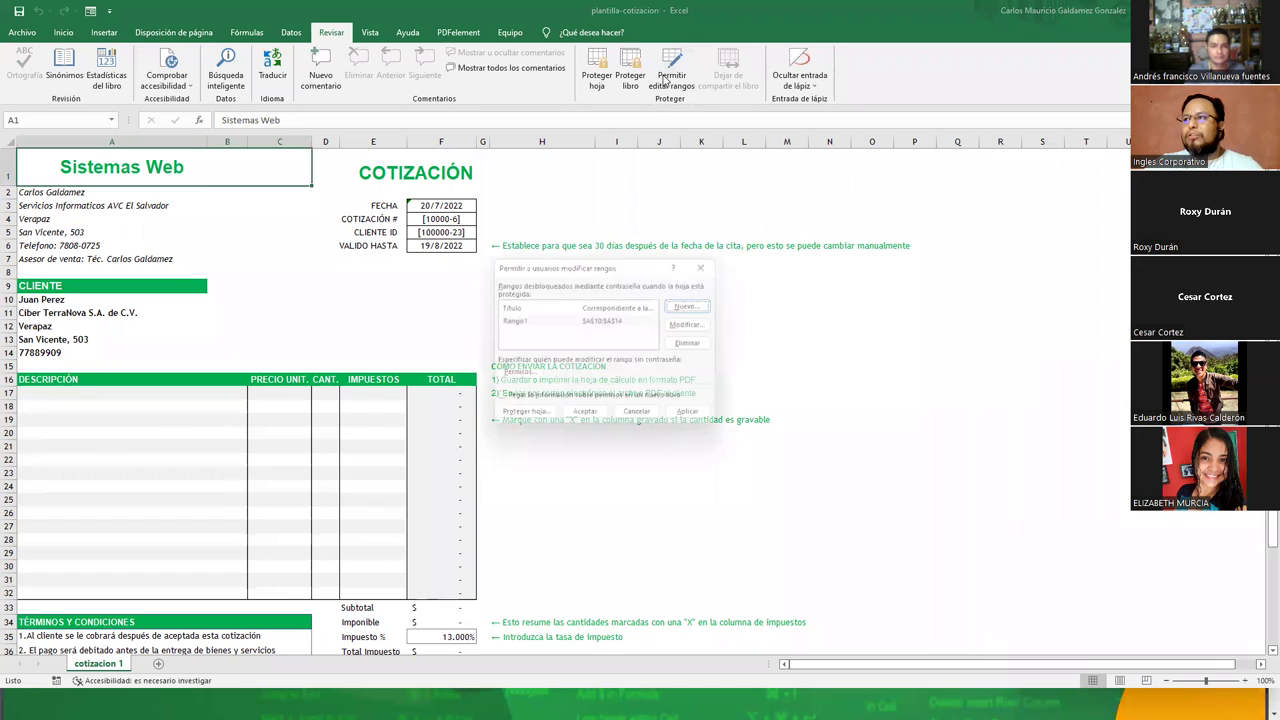
# - Add a second editable range over item rows A17:E32 with a typed, confirmed password
pyautogui.click(682, 306)
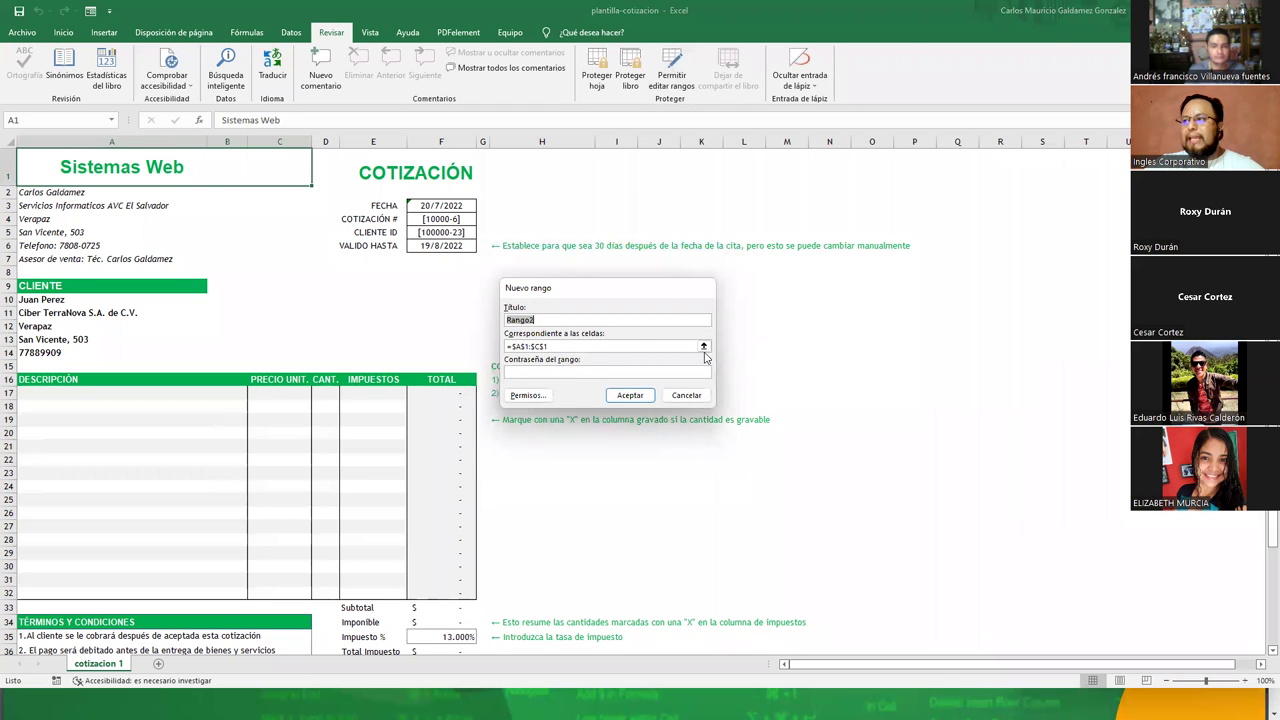
pyautogui.click(704, 346)
pyautogui.moveTo(126, 394)
pyautogui.mouseDown()
pyautogui.moveTo(340, 560)
pyautogui.moveTo(356, 590)
pyautogui.mouseUp()
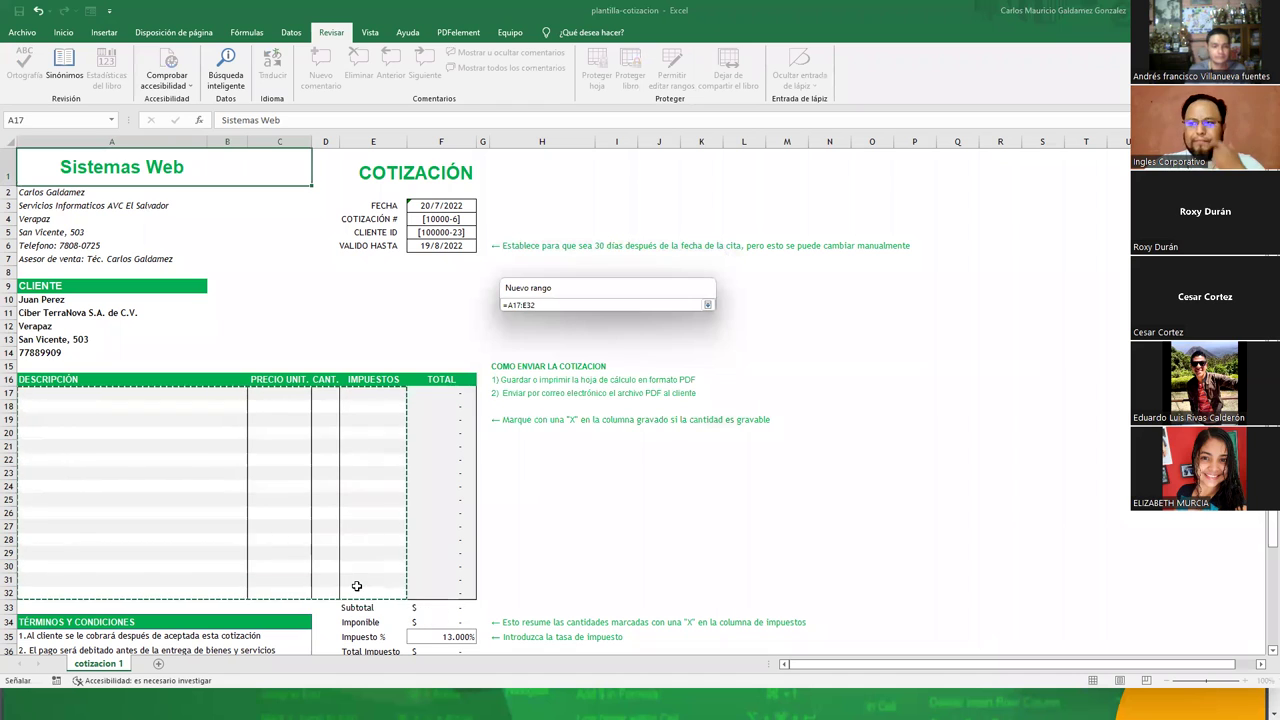
pyautogui.click(707, 304)
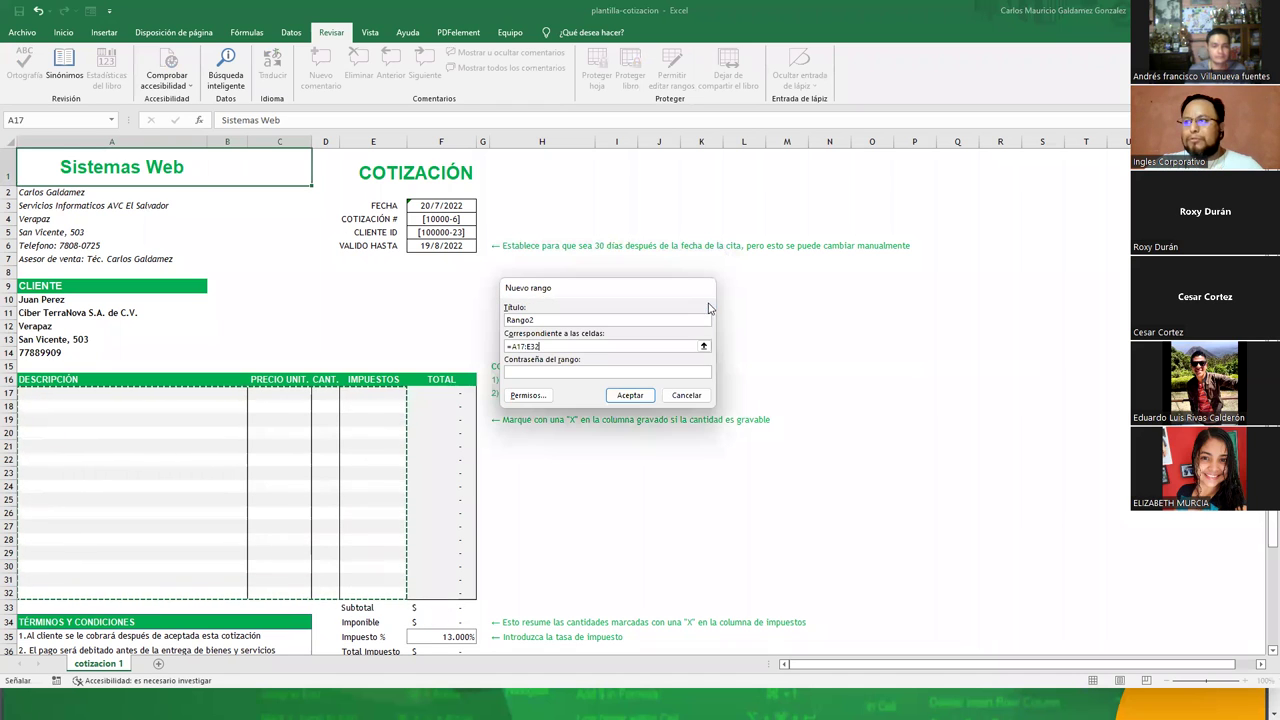
pyautogui.click(637, 372)
pyautogui.click(640, 399)
pyautogui.click(621, 397)
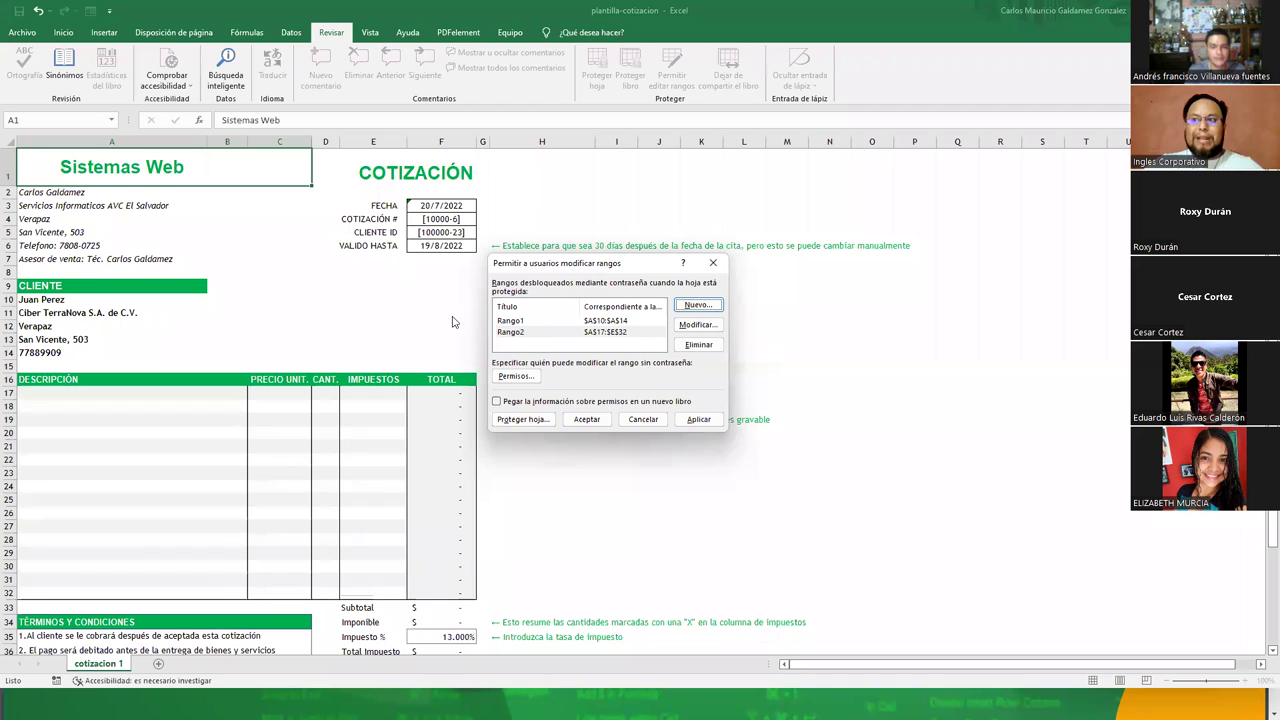
pyautogui.click(522, 419)
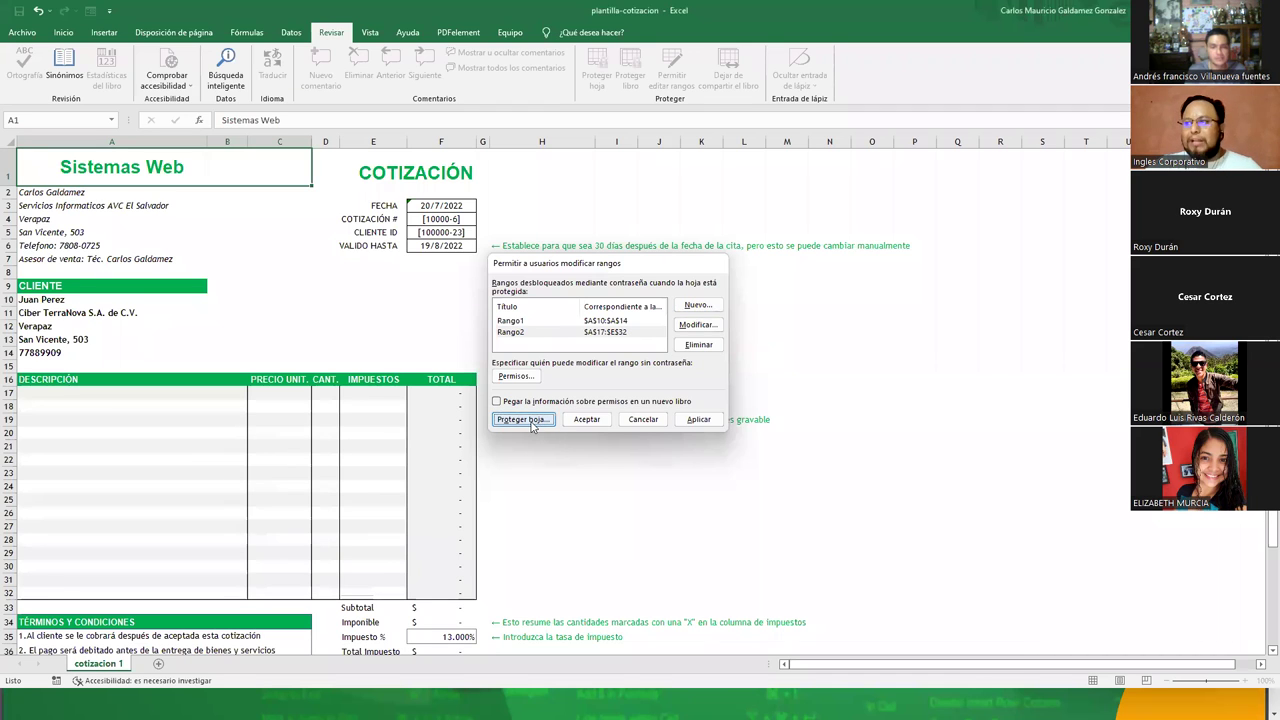
pyautogui.click(523, 403)
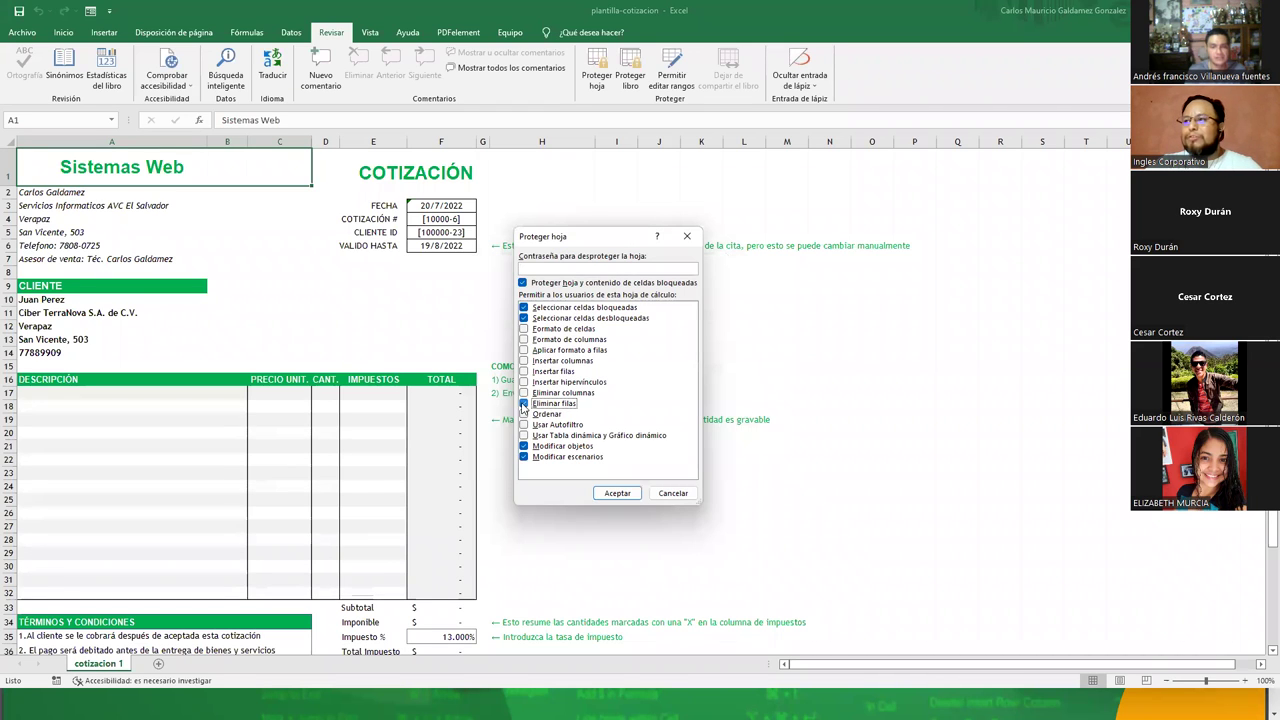
pyautogui.click(523, 446)
pyautogui.click(523, 457)
pyautogui.click(545, 265)
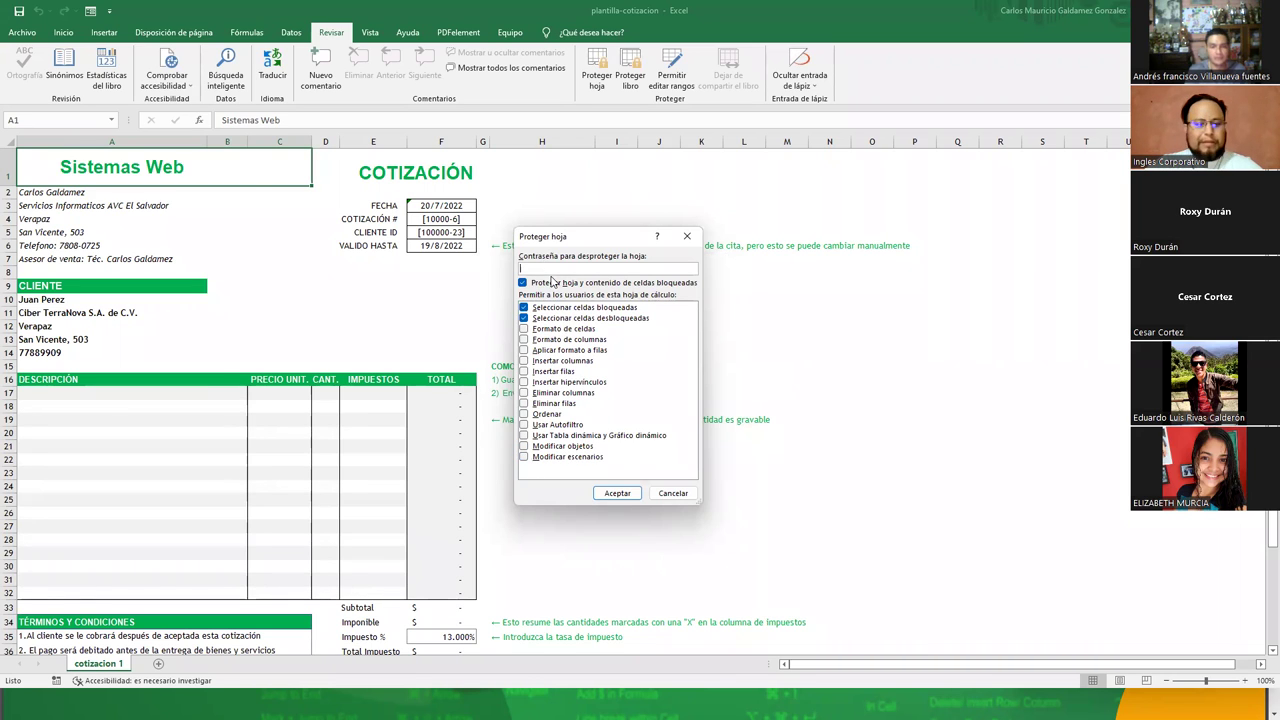
pyautogui.hotkey('ctrl', 'v')
pyautogui.click(617, 494)
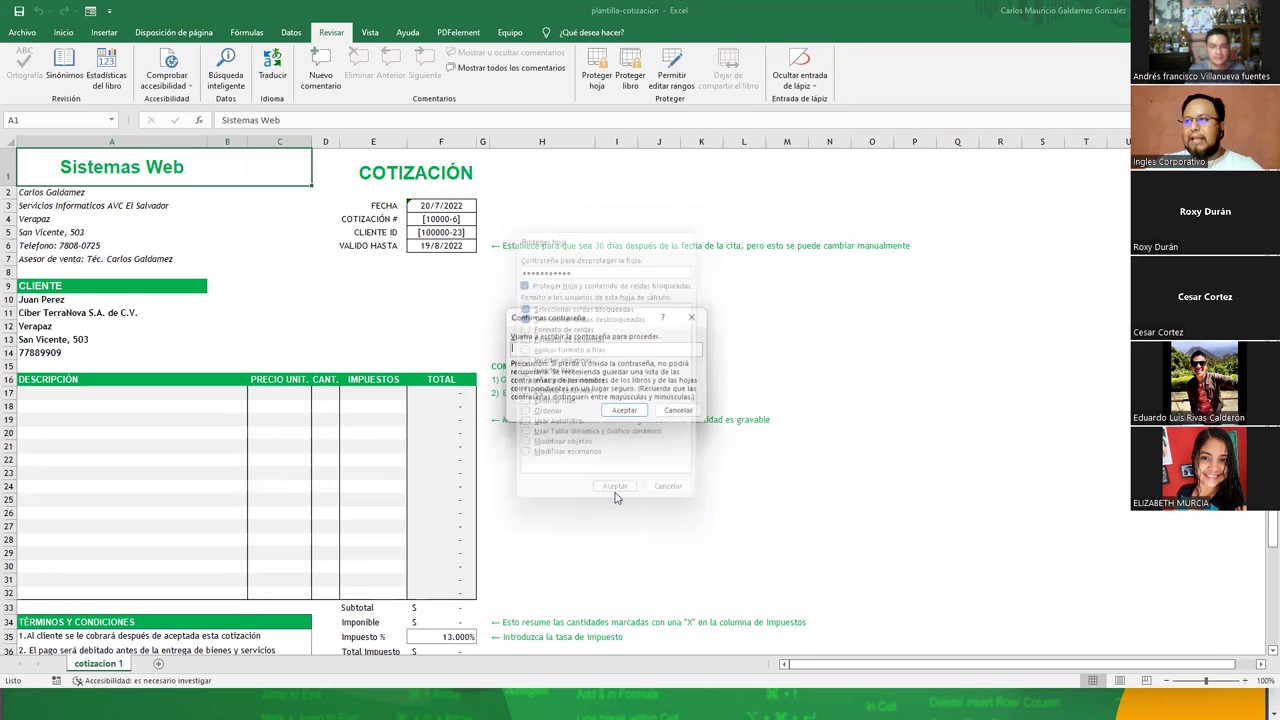
pyautogui.hotkey('ctrl', 'v')
pyautogui.click(626, 412)
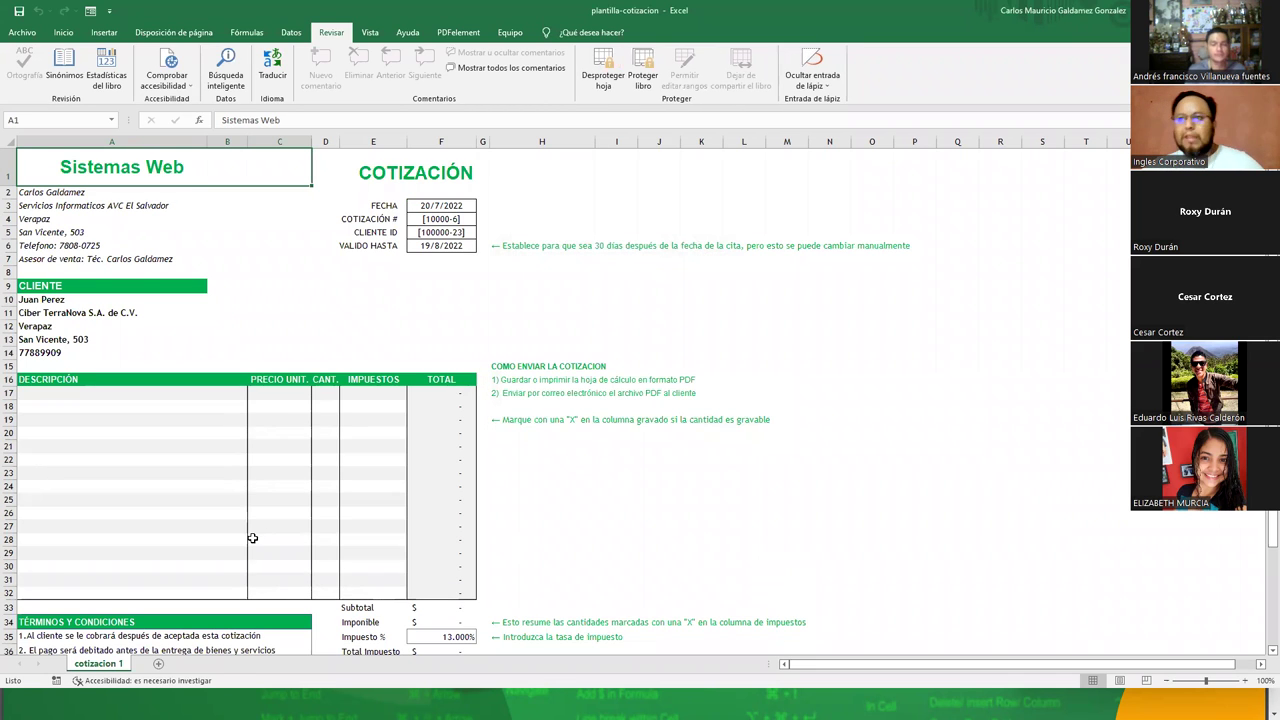
pyautogui.moveTo(672, 257)
pyautogui.mouseDown()
pyautogui.moveTo(815, 423)
pyautogui.moveTo(1005, 515)
pyautogui.mouseUp()
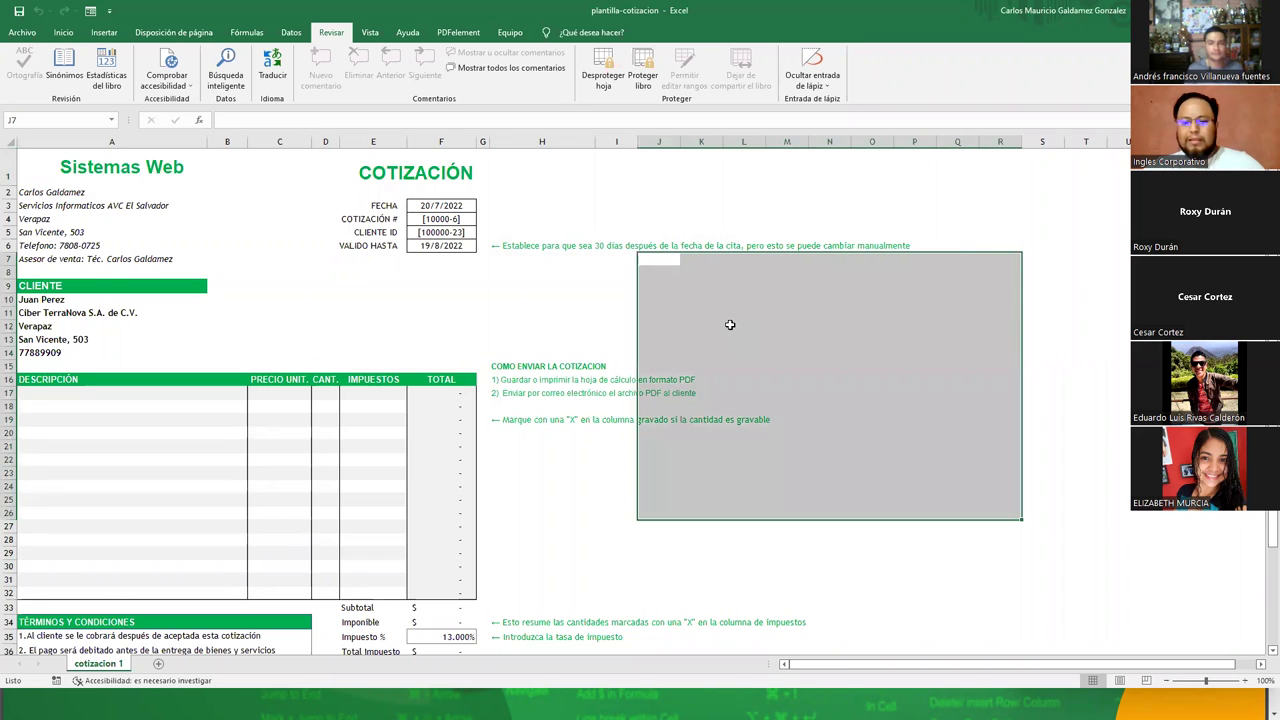
pyautogui.press('Delete')
pyautogui.click(660, 385)
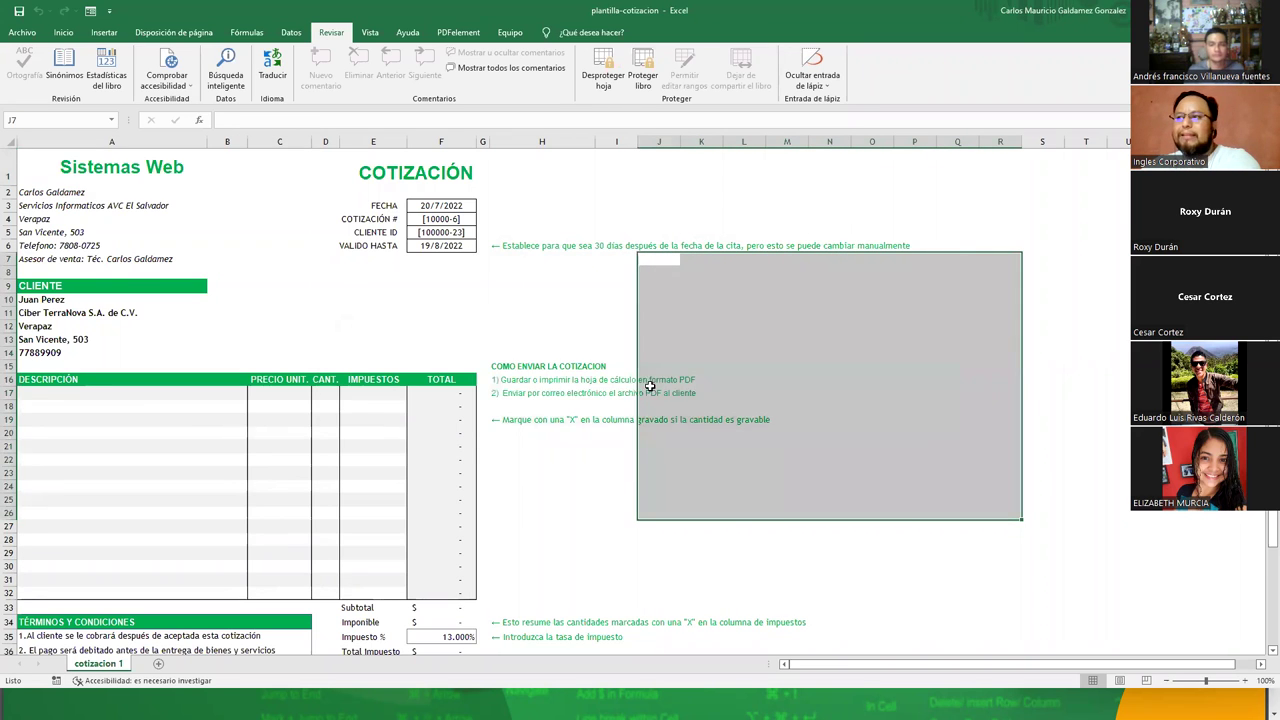
pyautogui.moveTo(516, 210); pyautogui.dragTo(580, 486)
pyautogui.press('Delete')
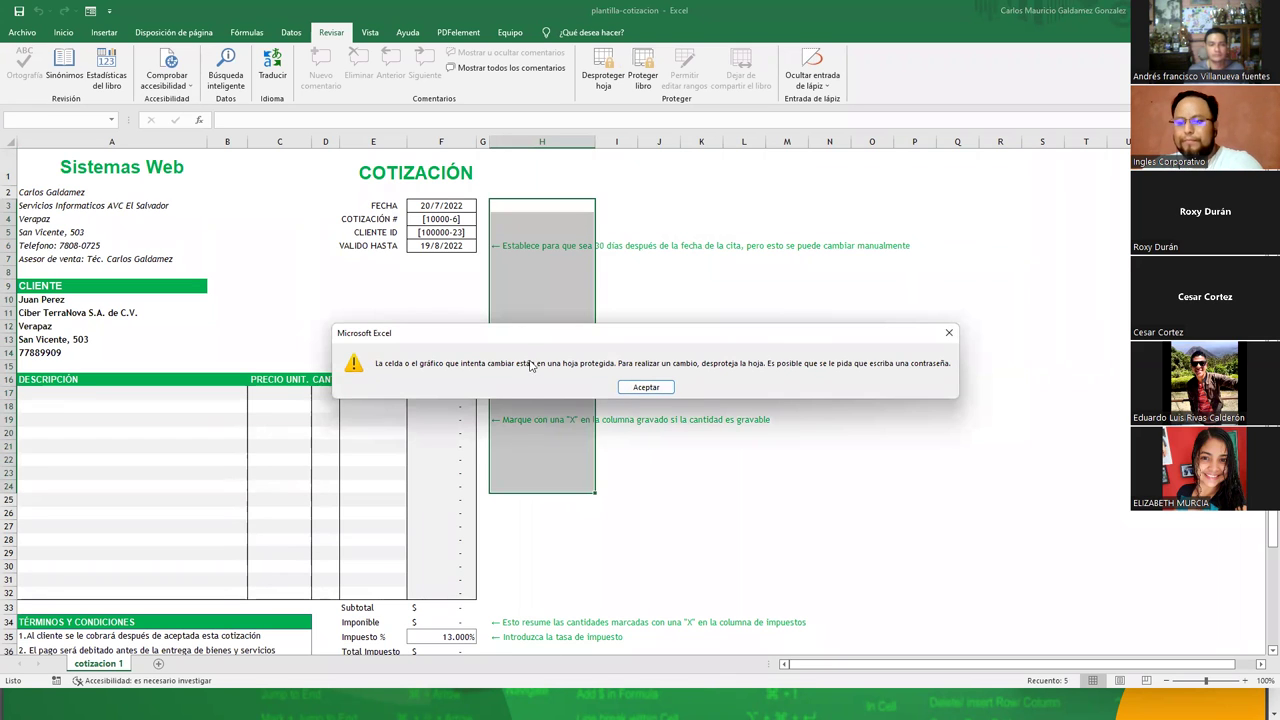
pyautogui.press('Return')
pyautogui.moveTo(137, 194); pyautogui.dragTo(137, 260)
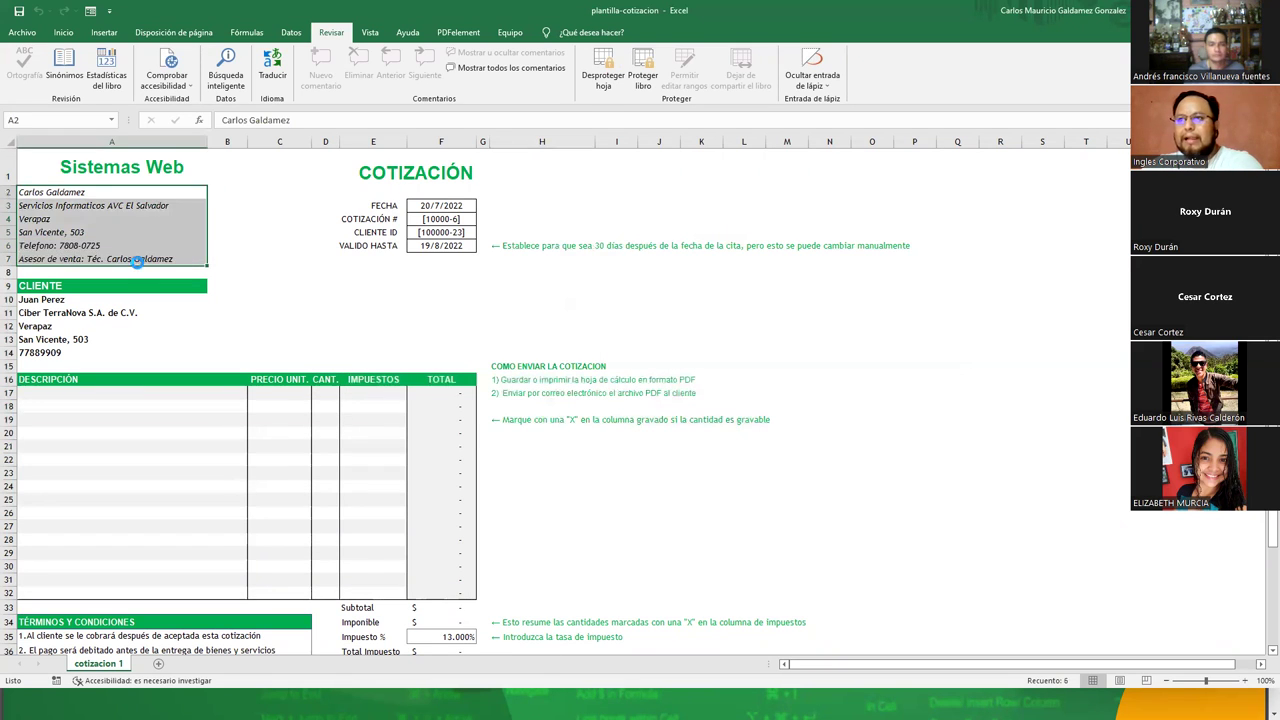
pyautogui.press('Delete')
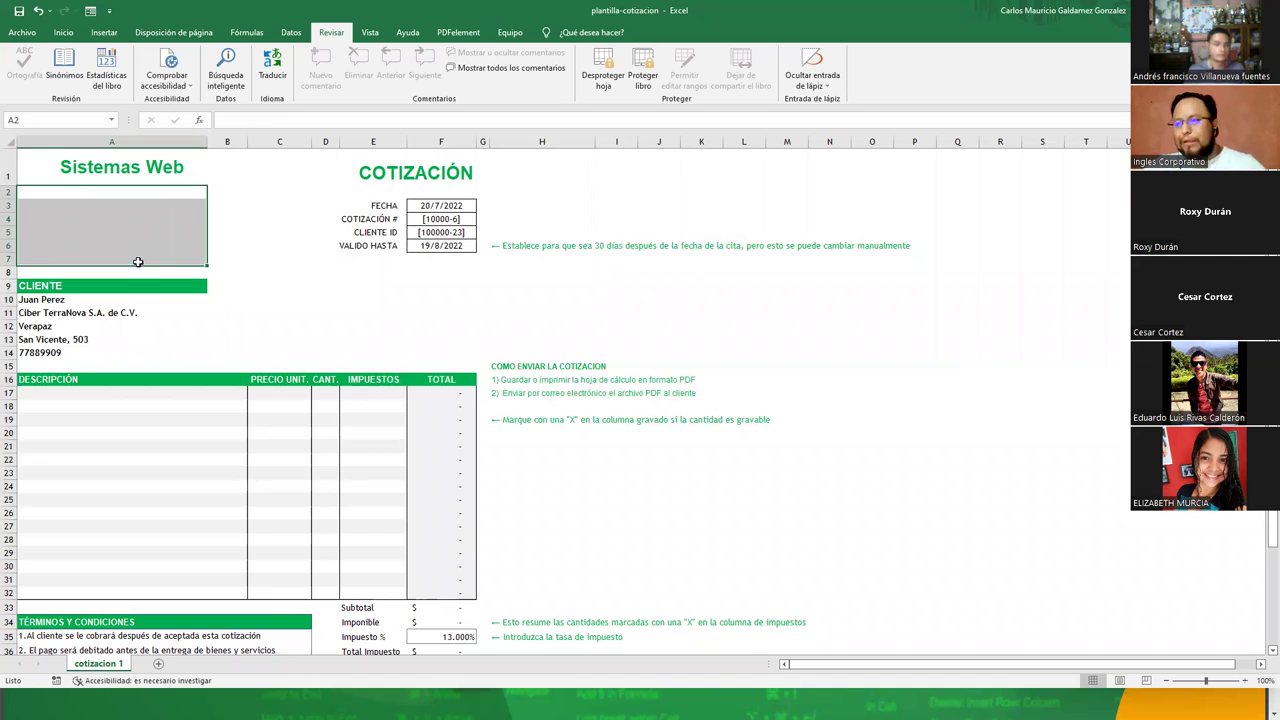
pyautogui.hotkey('ctrl', 'z')
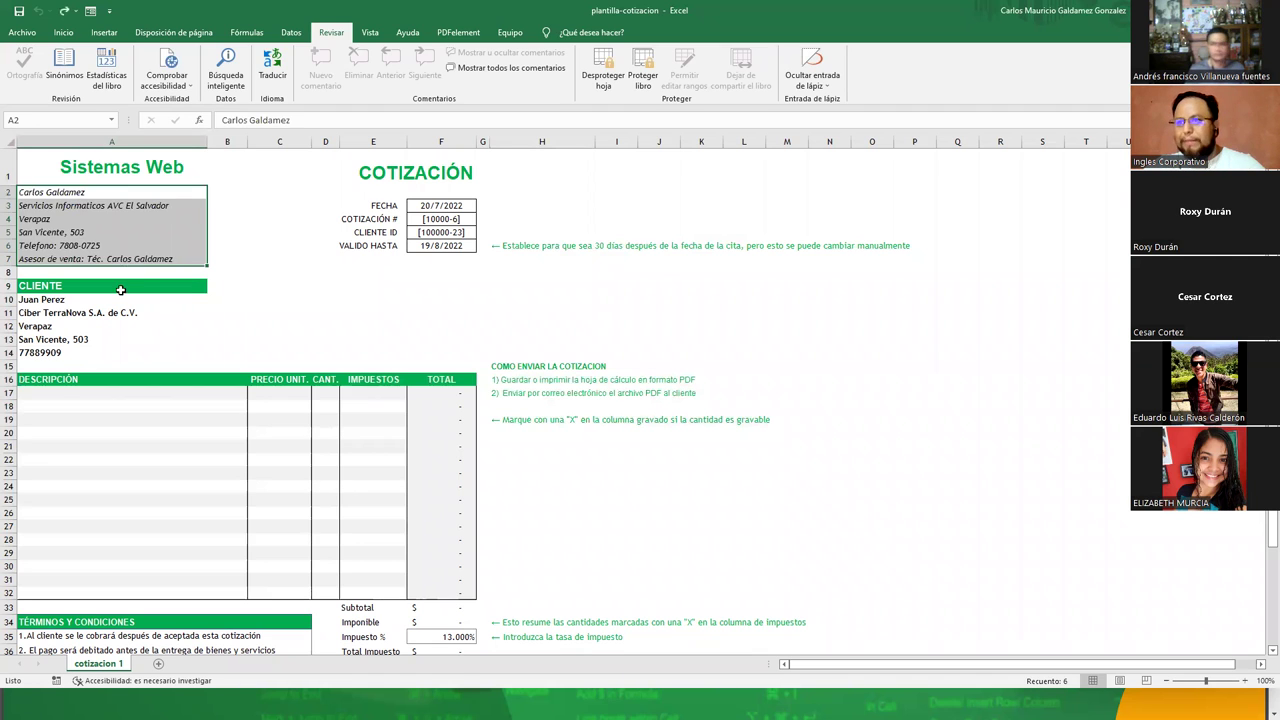
pyautogui.click(60, 299)
pyautogui.moveTo(76, 306); pyautogui.dragTo(78, 352)
pyautogui.click(679, 388)
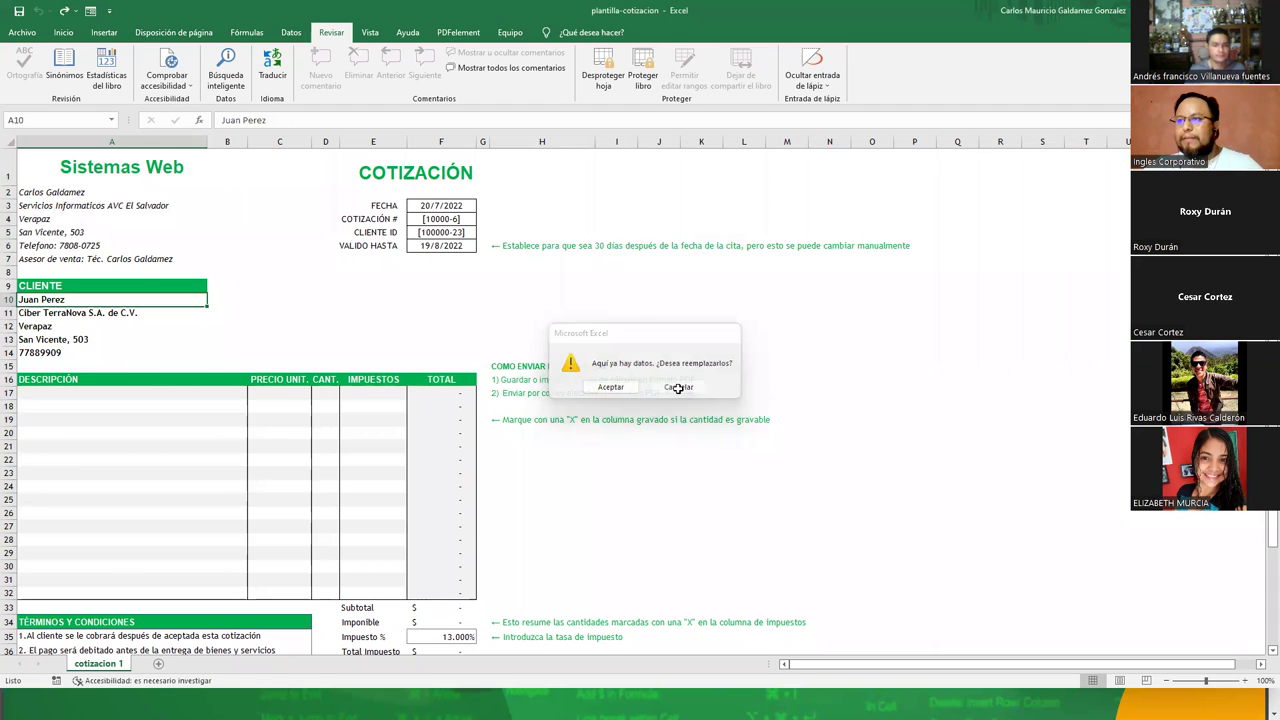
pyautogui.moveTo(436, 403); pyautogui.dragTo(450, 580)
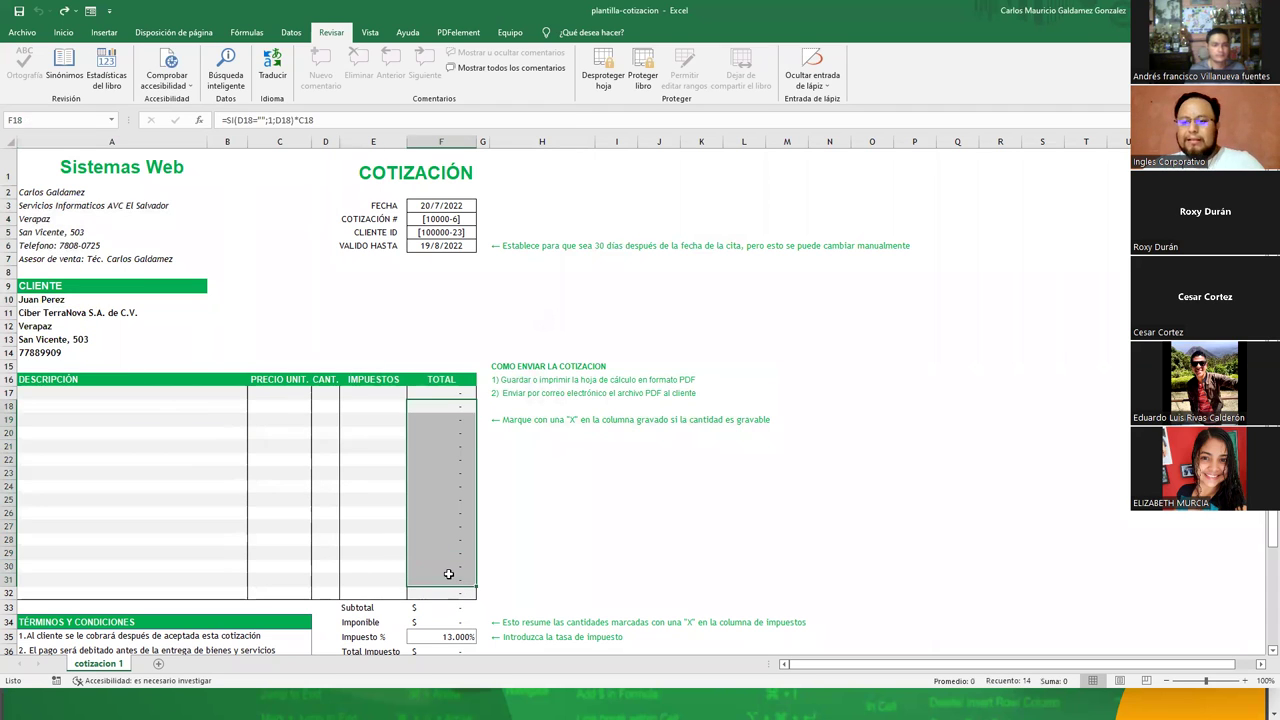
pyautogui.press('Delete')
pyautogui.press('Return')
pyautogui.click(112, 394)
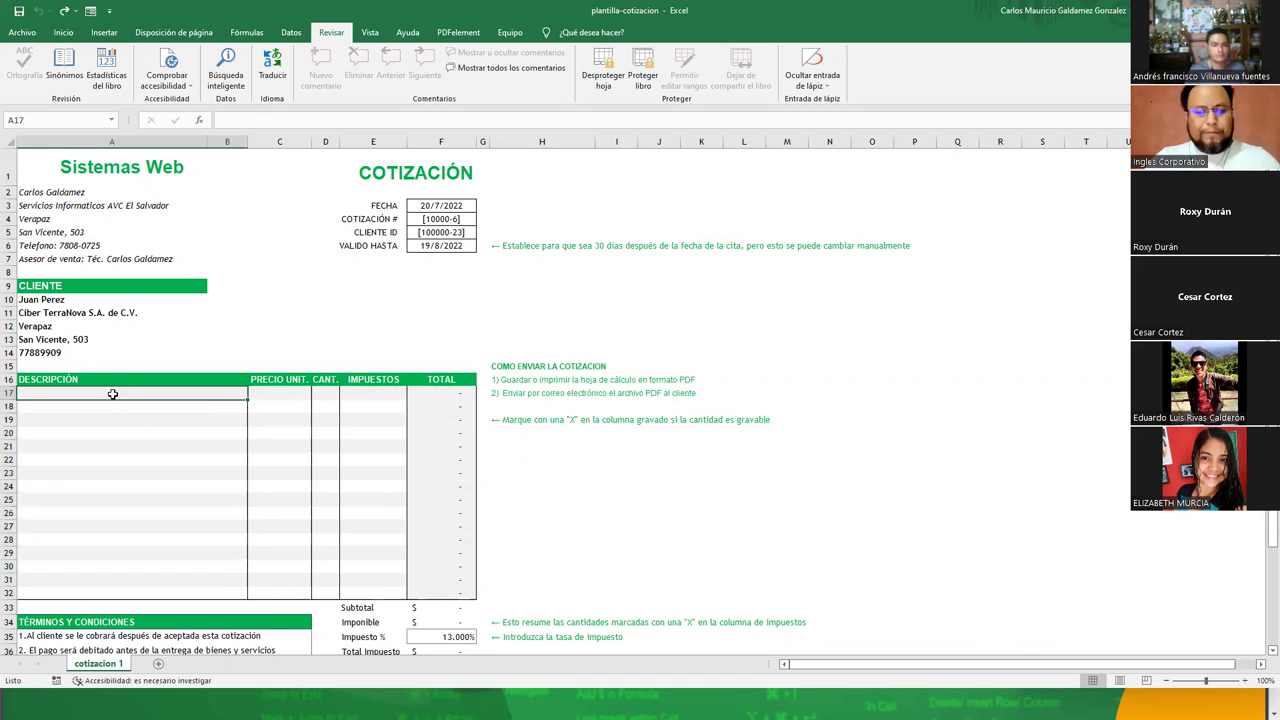
# - Enter the description 'Teclados Inalambricos de Color' in A17
pyautogui.write('Fardos de Soda')
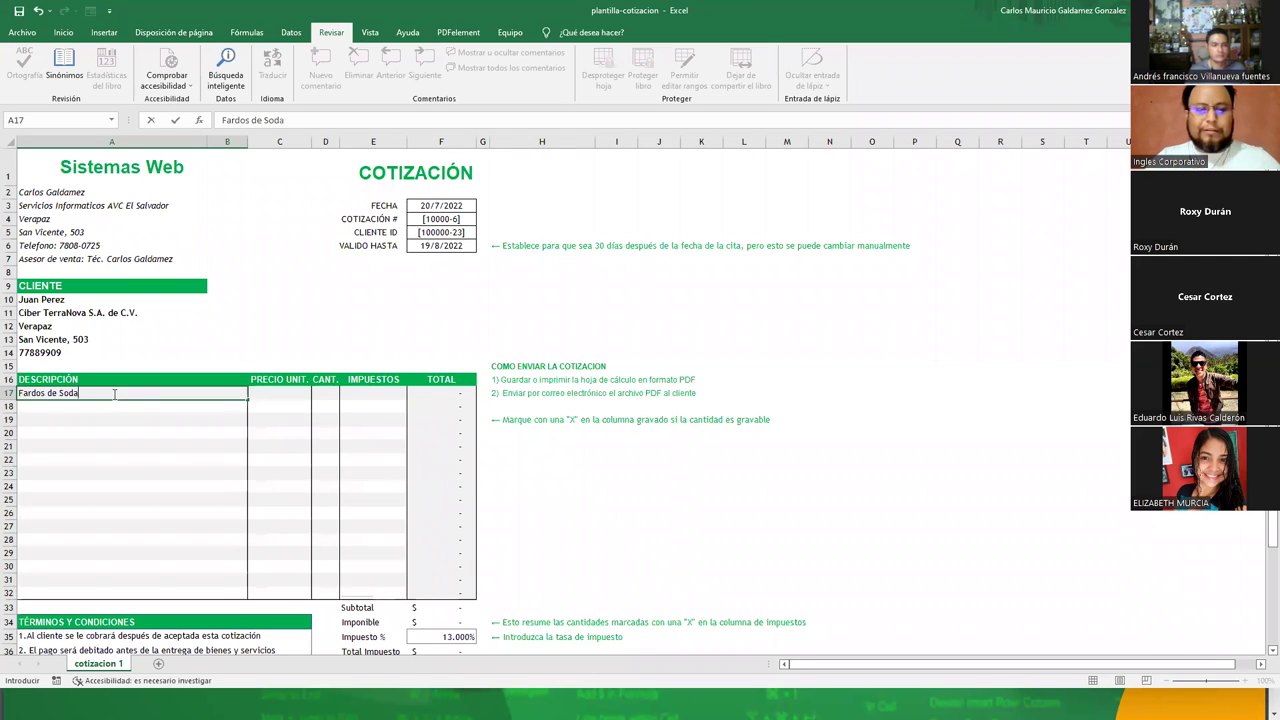
pyautogui.press('Escape')
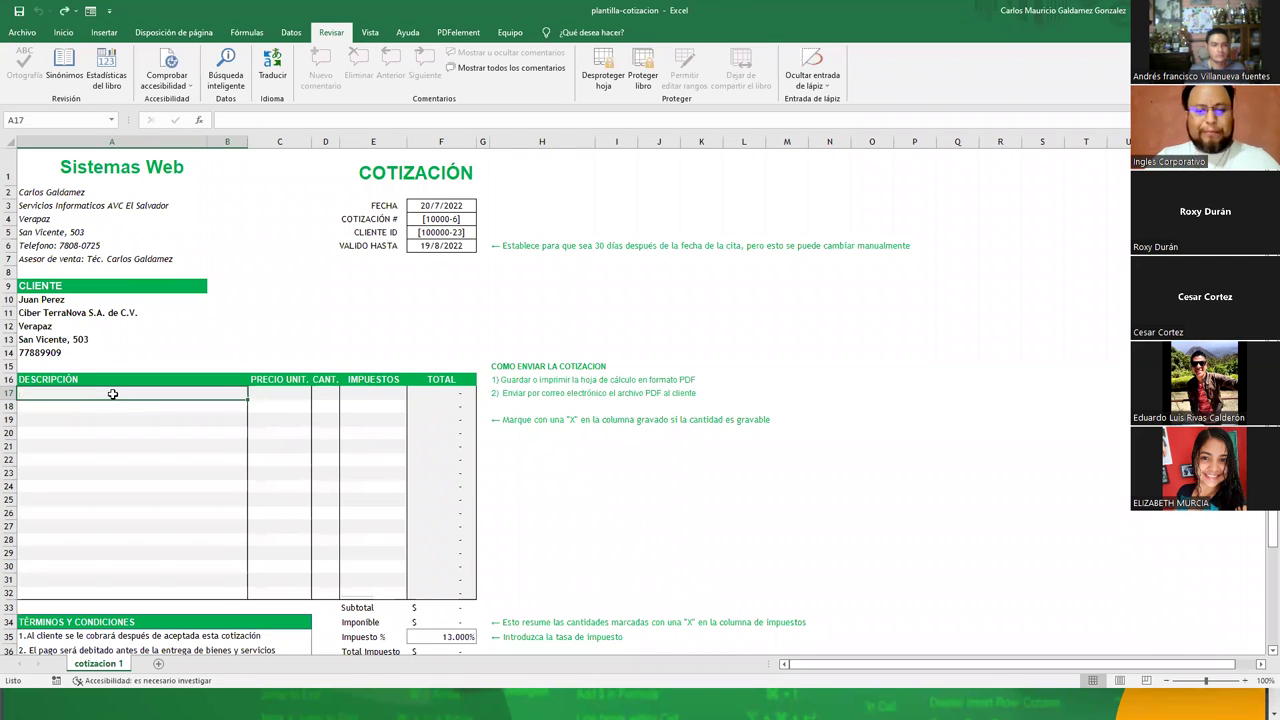
pyautogui.write('2')
pyautogui.press('BackSpace')
pyautogui.write('Teclados ')
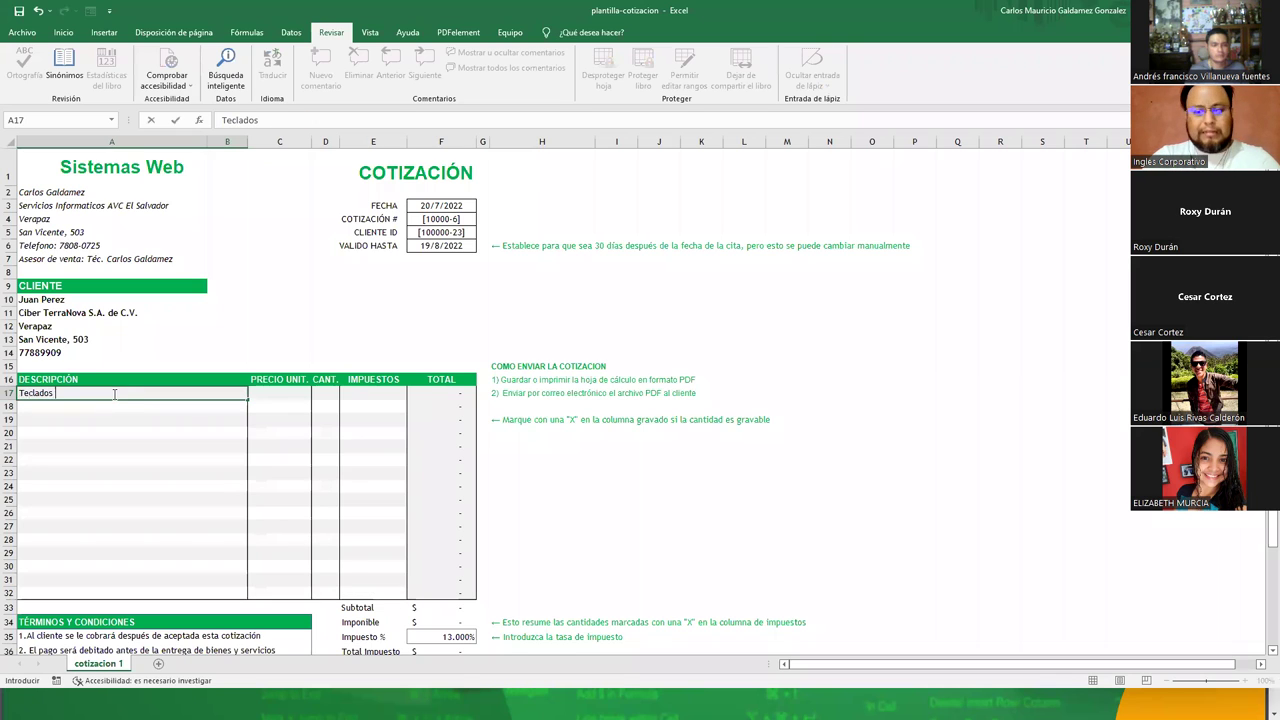
pyautogui.write('Inalambricos')
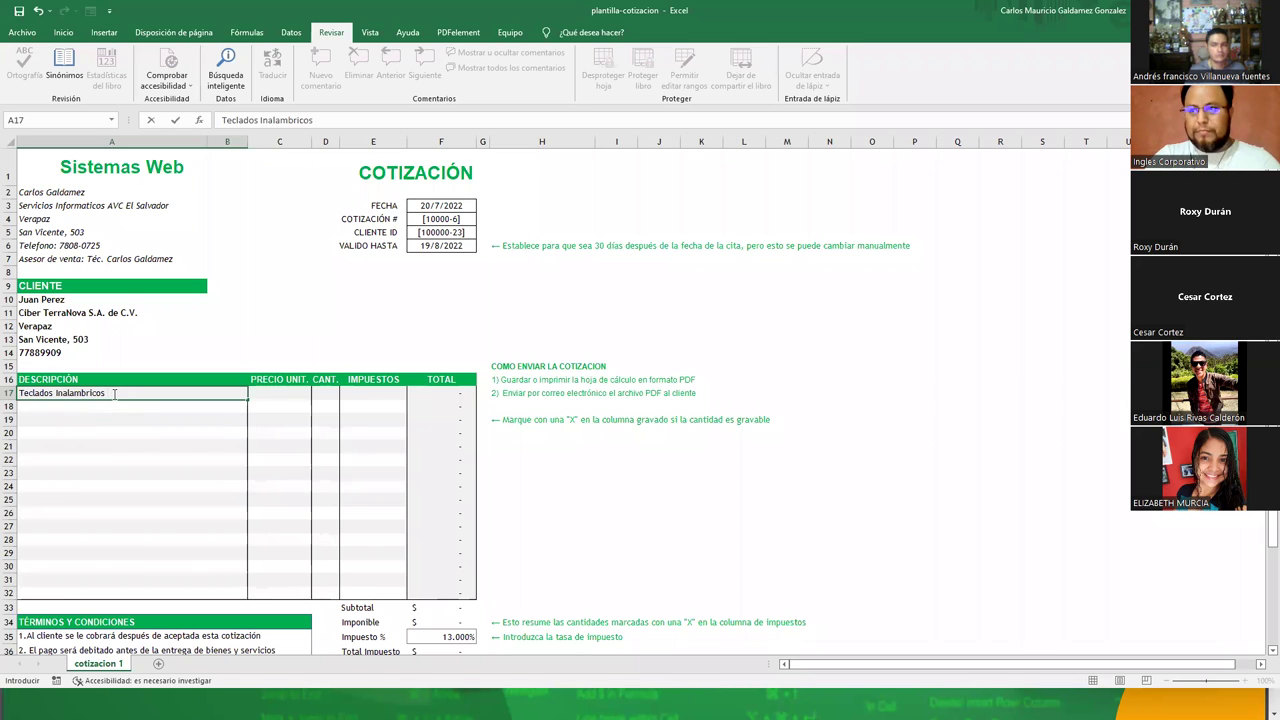
pyautogui.press('Tab')
pyautogui.doubleClick(113, 393)
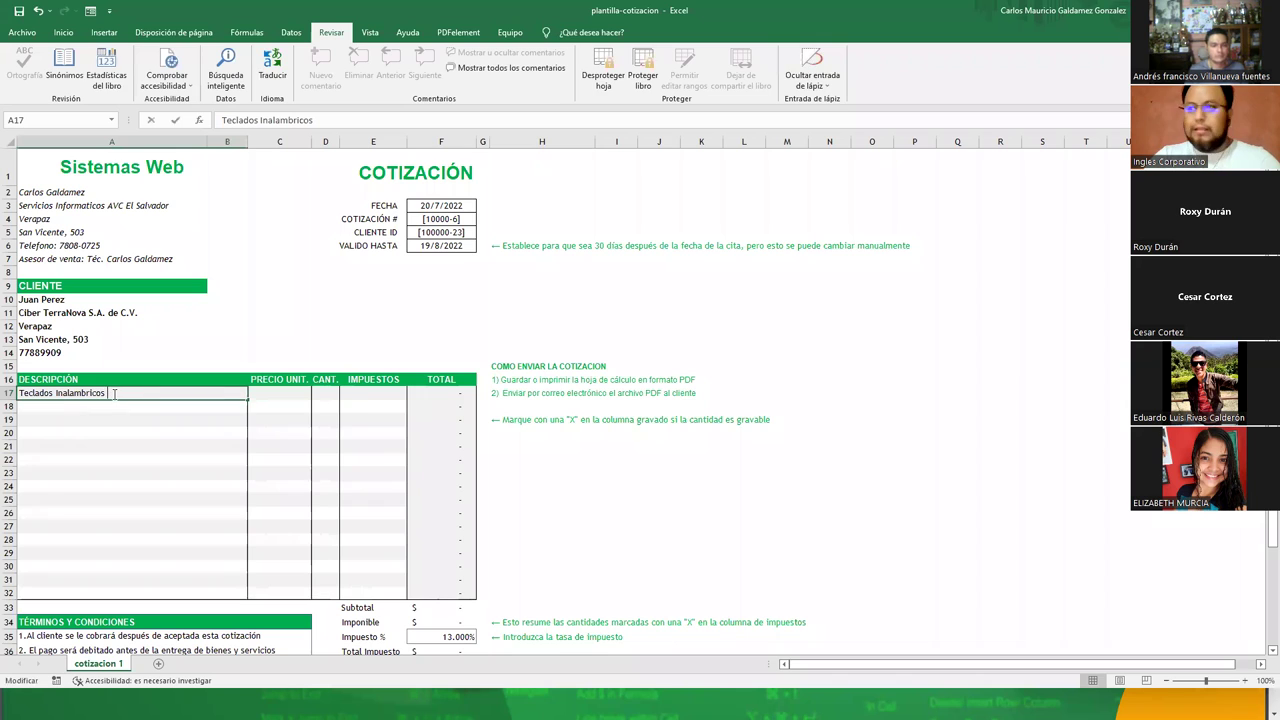
pyautogui.write('de Color')
pyautogui.press('Tab')
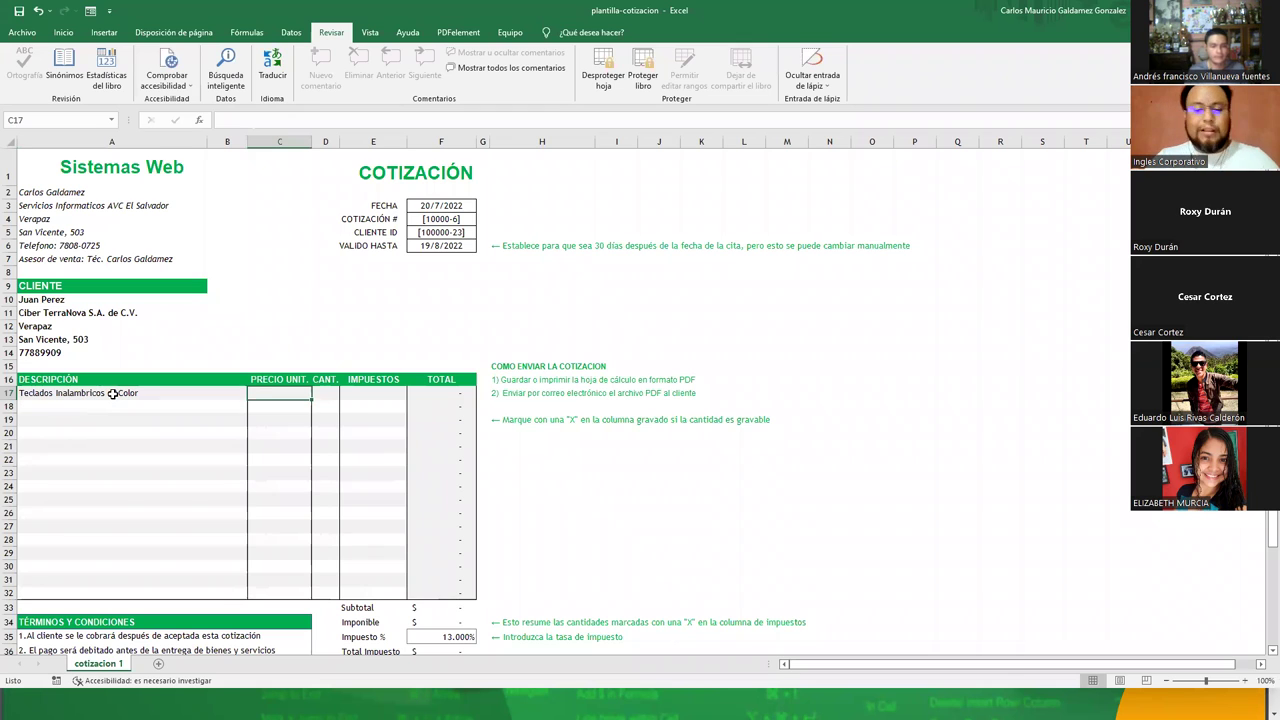
# - Give the keyboards unit price 18.75, quantity 2 and tax mark X
pyautogui.write('18.75')
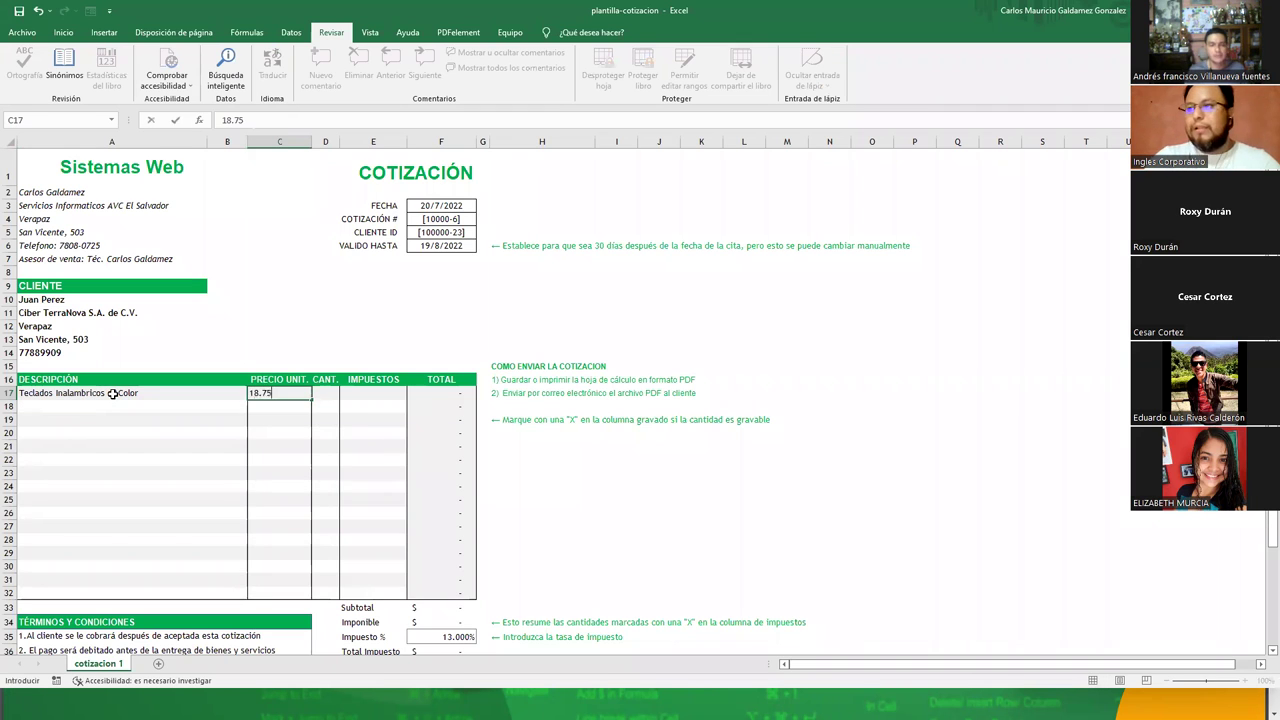
pyautogui.press('Tab')
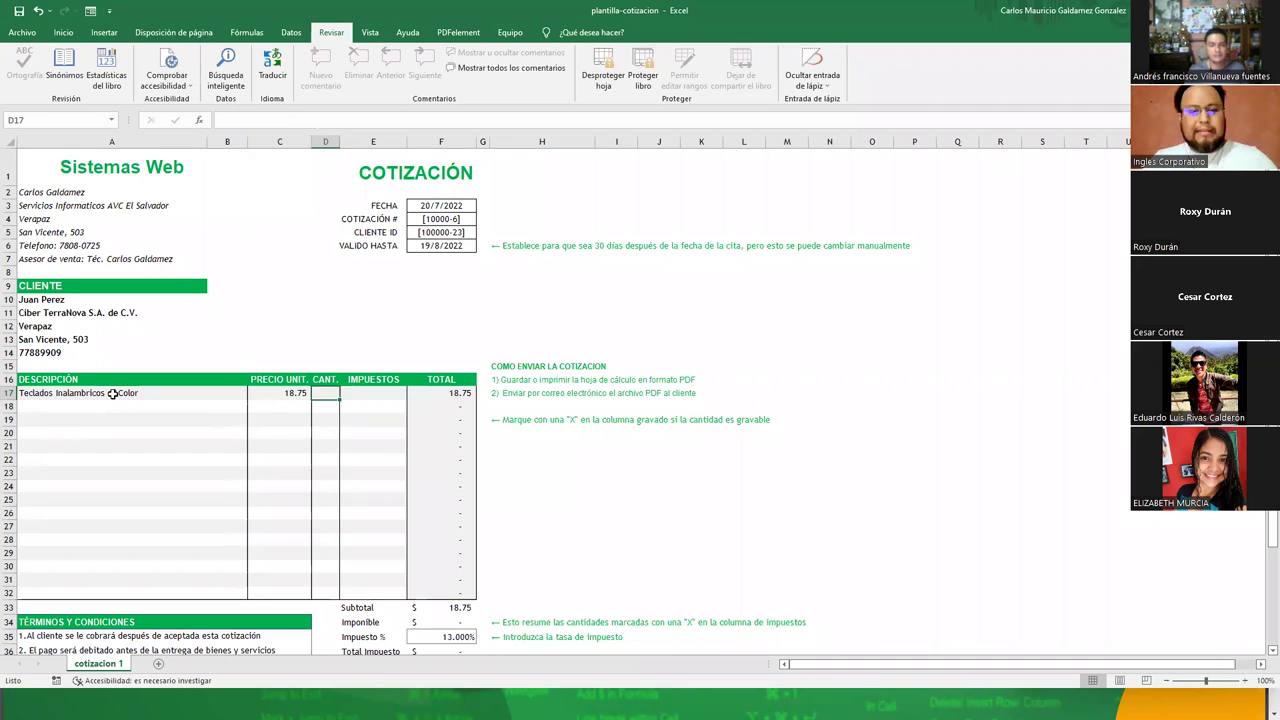
pyautogui.write('2')
pyautogui.press('Tab')
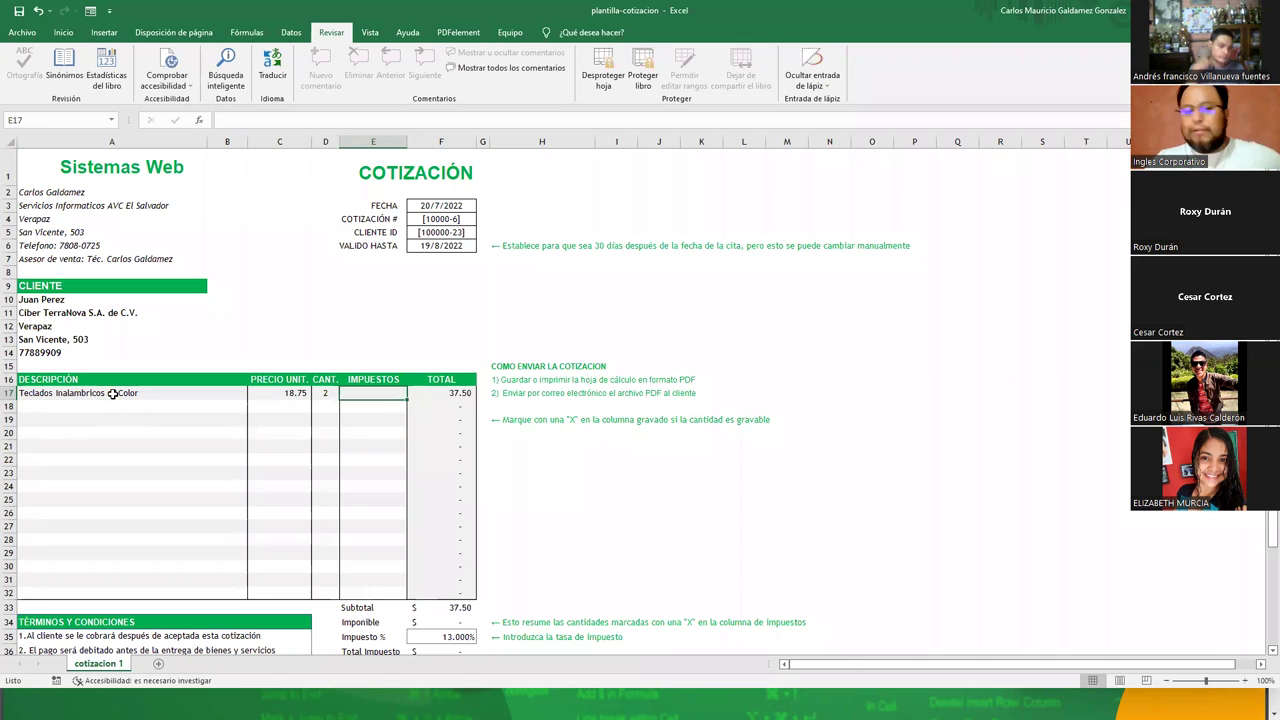
pyautogui.write('X')
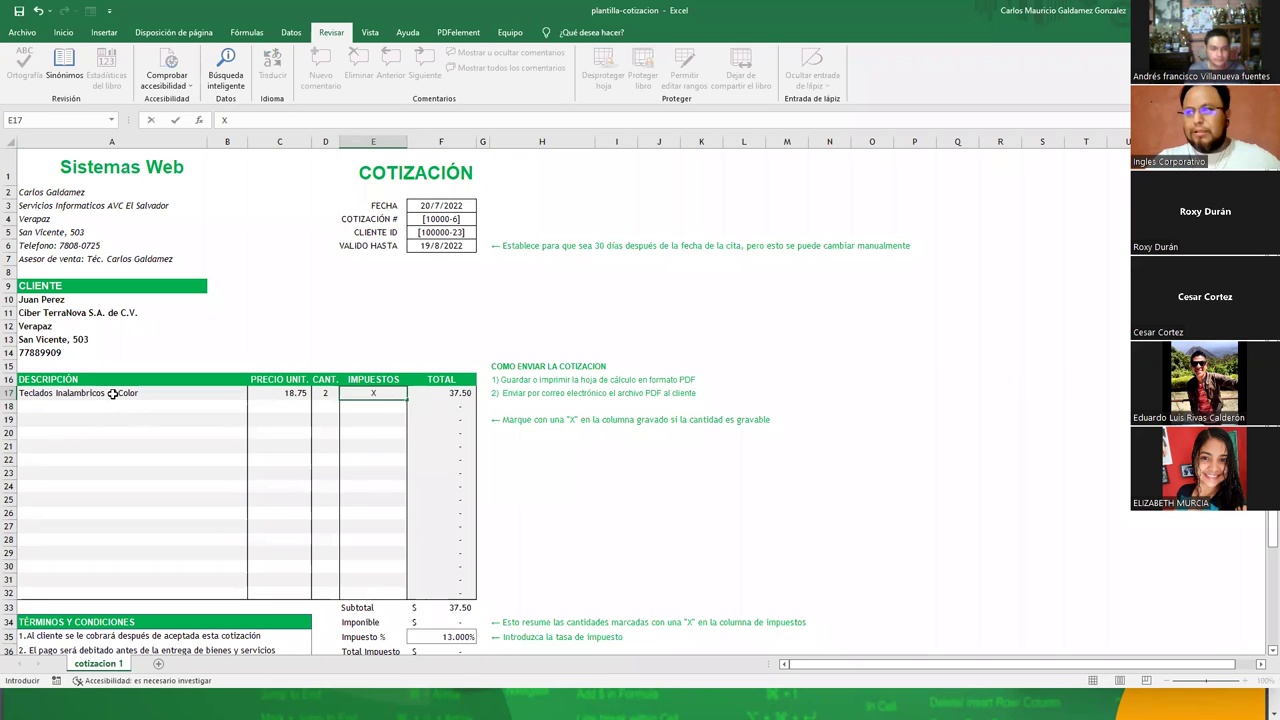
pyautogui.press('Return')
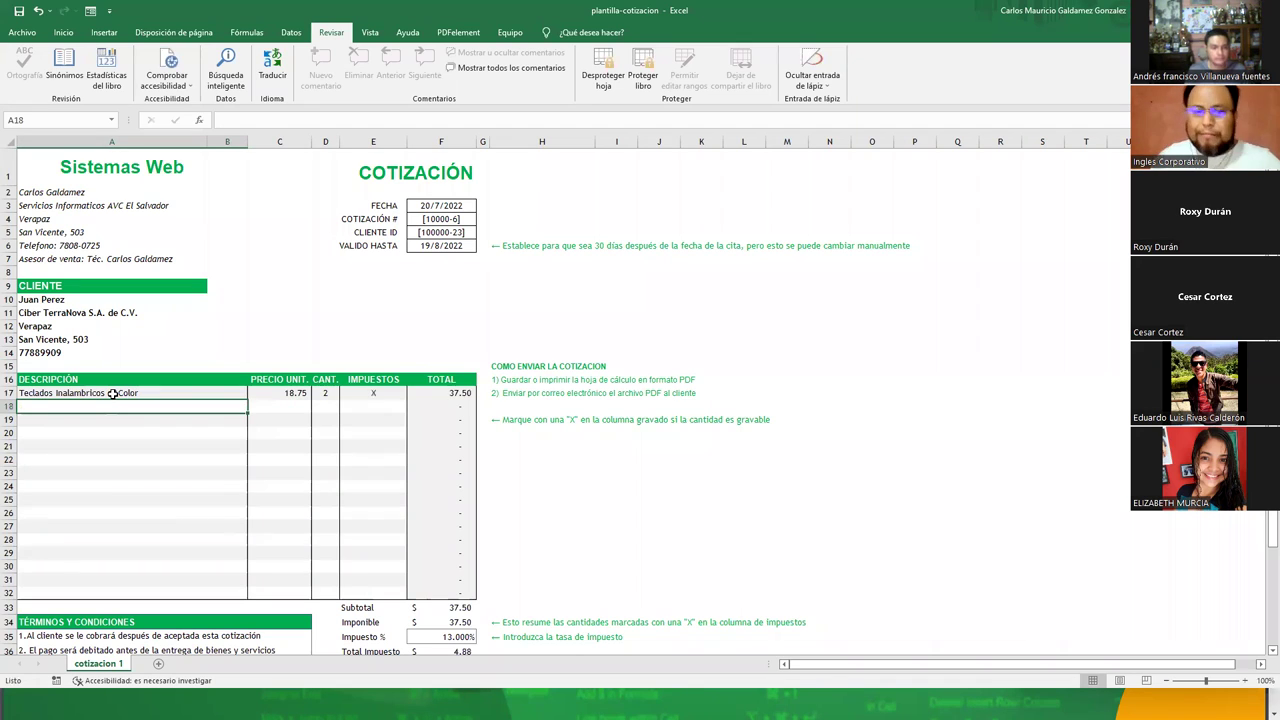
# - Fill row 18 with 'Web cams', unit price 9, quantity 2 and tax mark X
pyautogui.write('2 We')
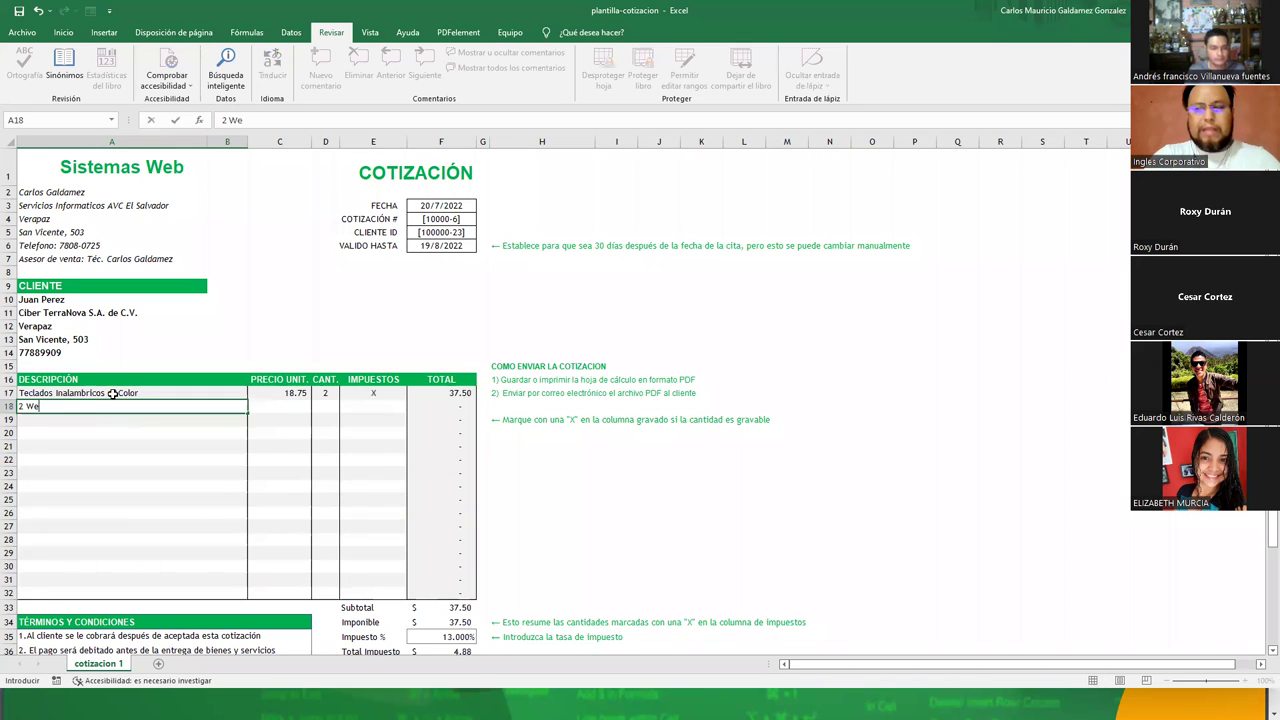
pyautogui.press('BackSpace')
pyautogui.press('BackSpace')
pyautogui.press('BackSpace')
pyautogui.write('Web cams')
pyautogui.press('Tab')
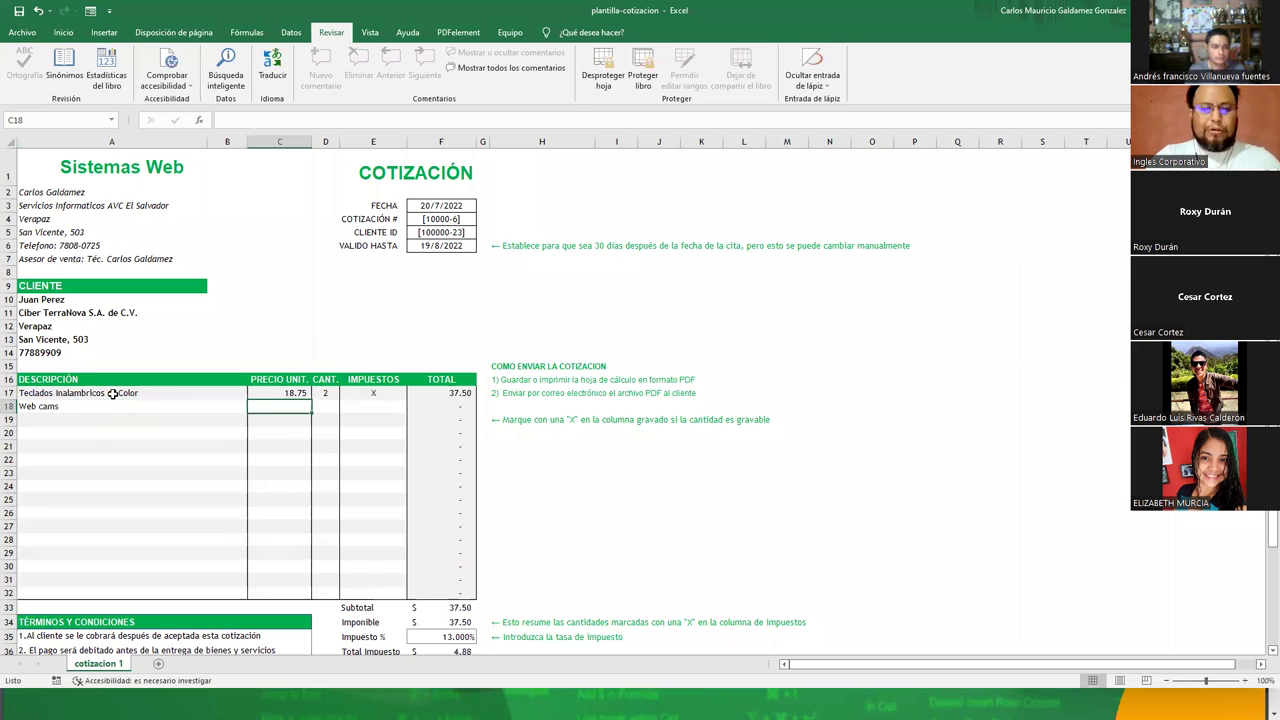
pyautogui.write('9')
pyautogui.press('Tab')
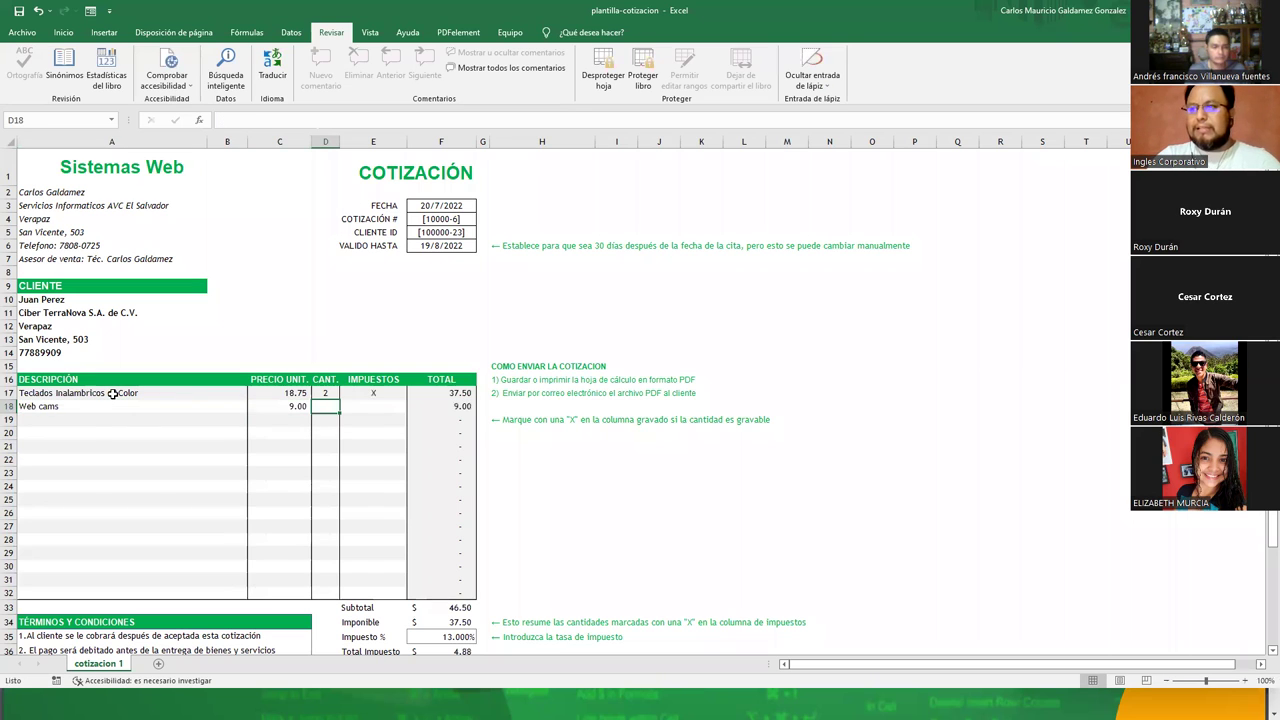
pyautogui.write('2')
pyautogui.press('Tab')
pyautogui.write('X')
pyautogui.press('Return')
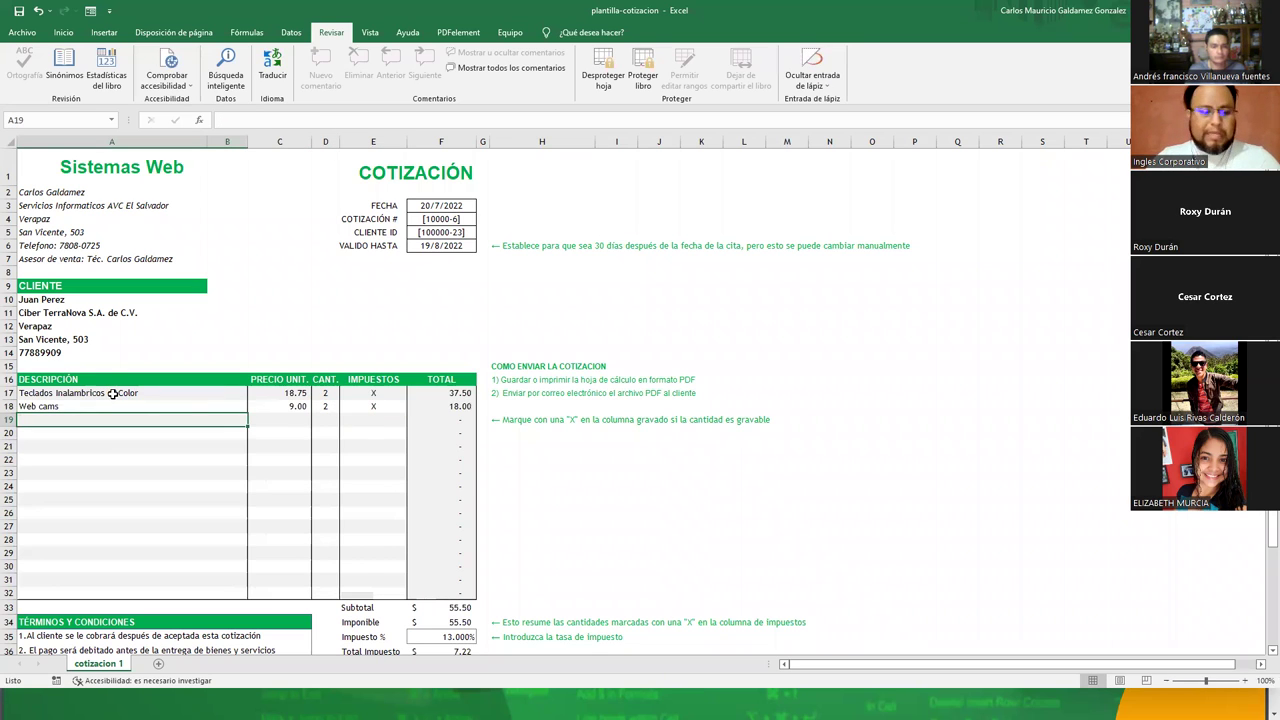
# - Complete row 19's Pantalla Tactil de 31" with price 458.89, quantity 1 and tax X
pyautogui.write('1')
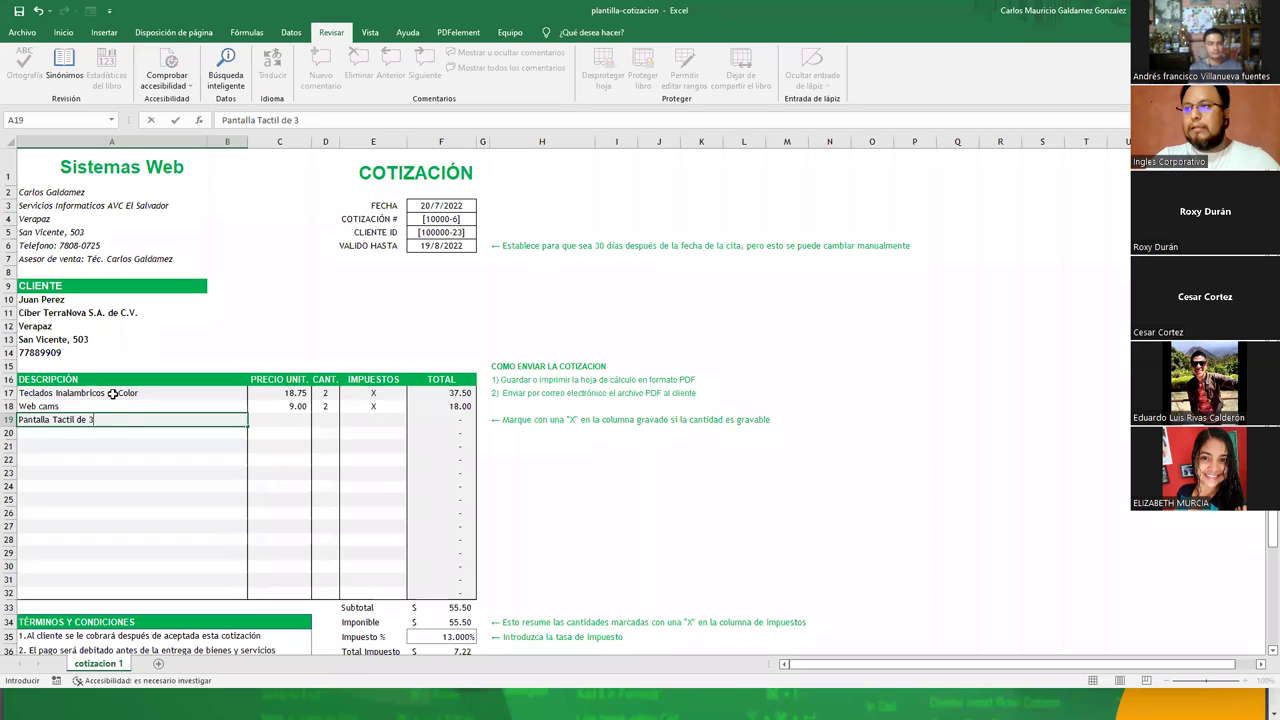
pyautogui.press('Tab')
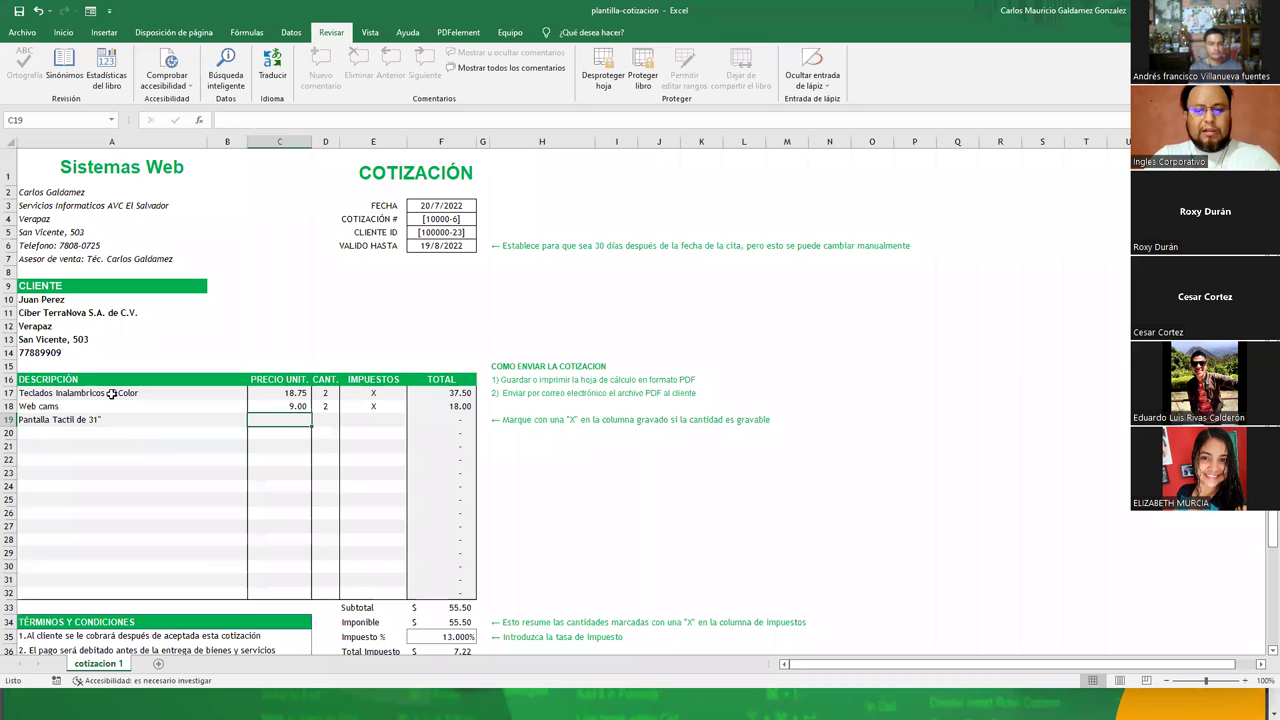
pyautogui.write('458.89')
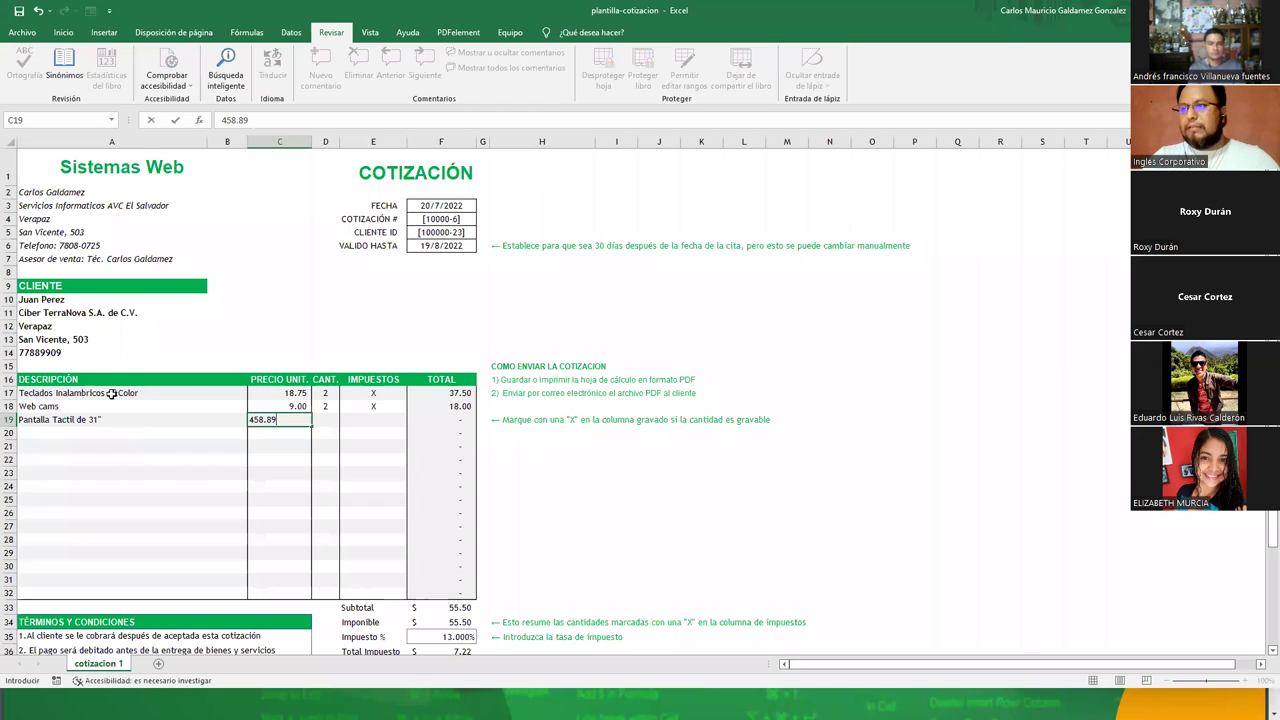
pyautogui.press('Tab')
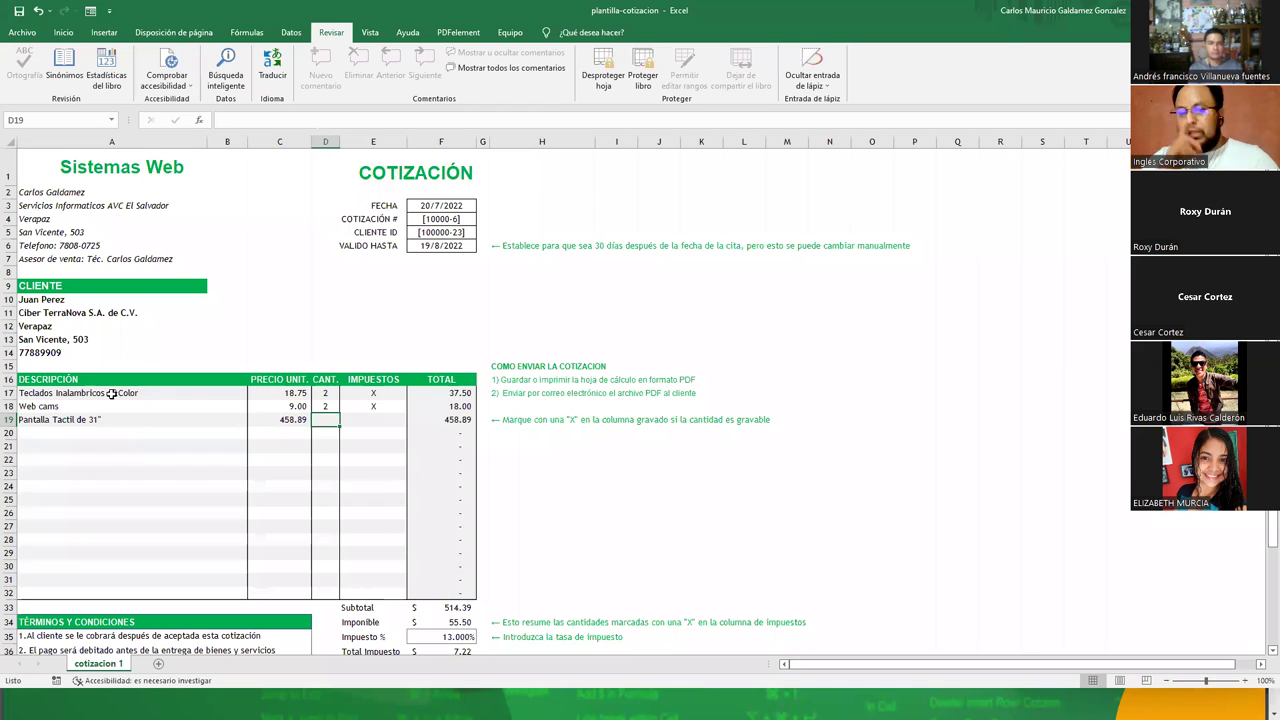
pyautogui.write('1')
pyautogui.press('Tab')
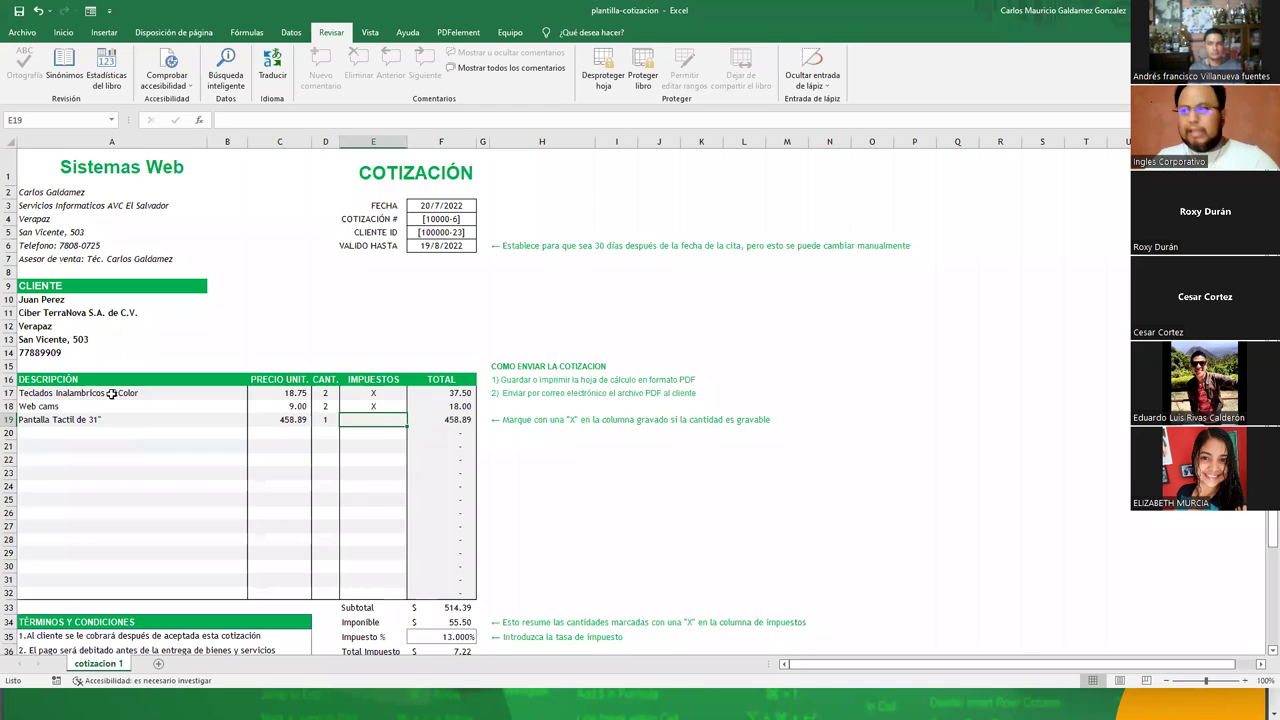
pyautogui.write('X')
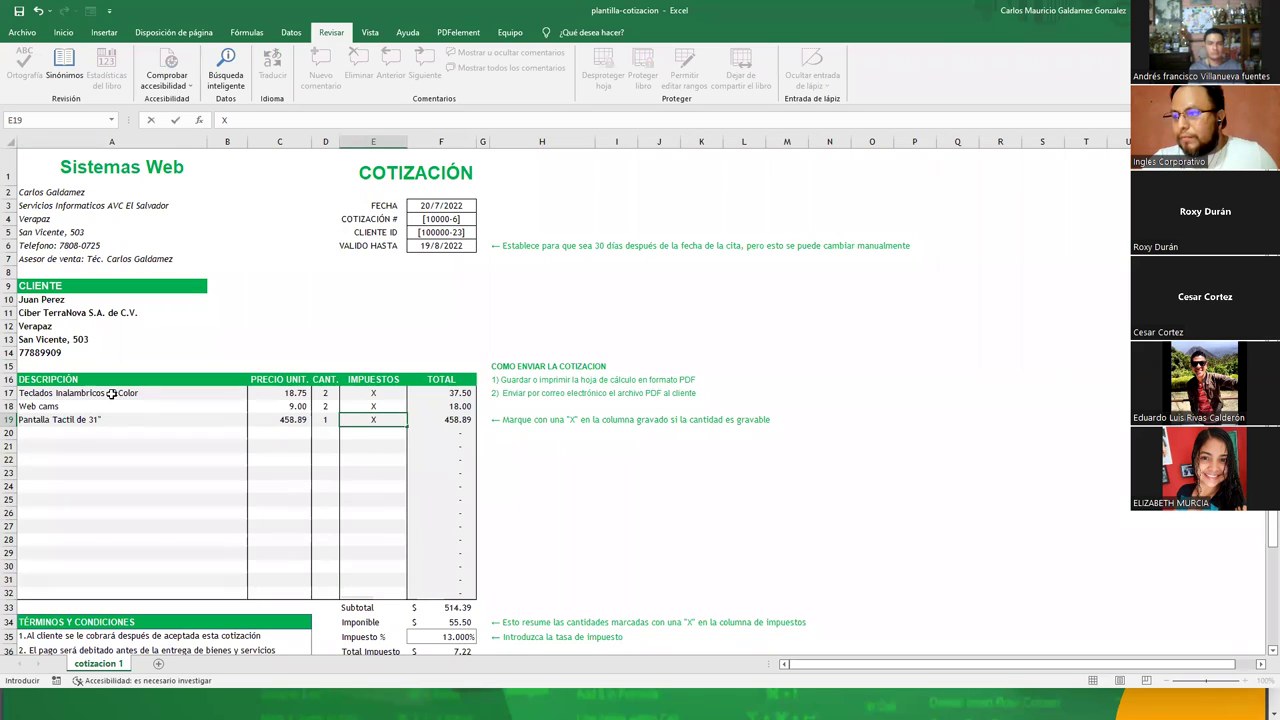
pyautogui.press('Return')
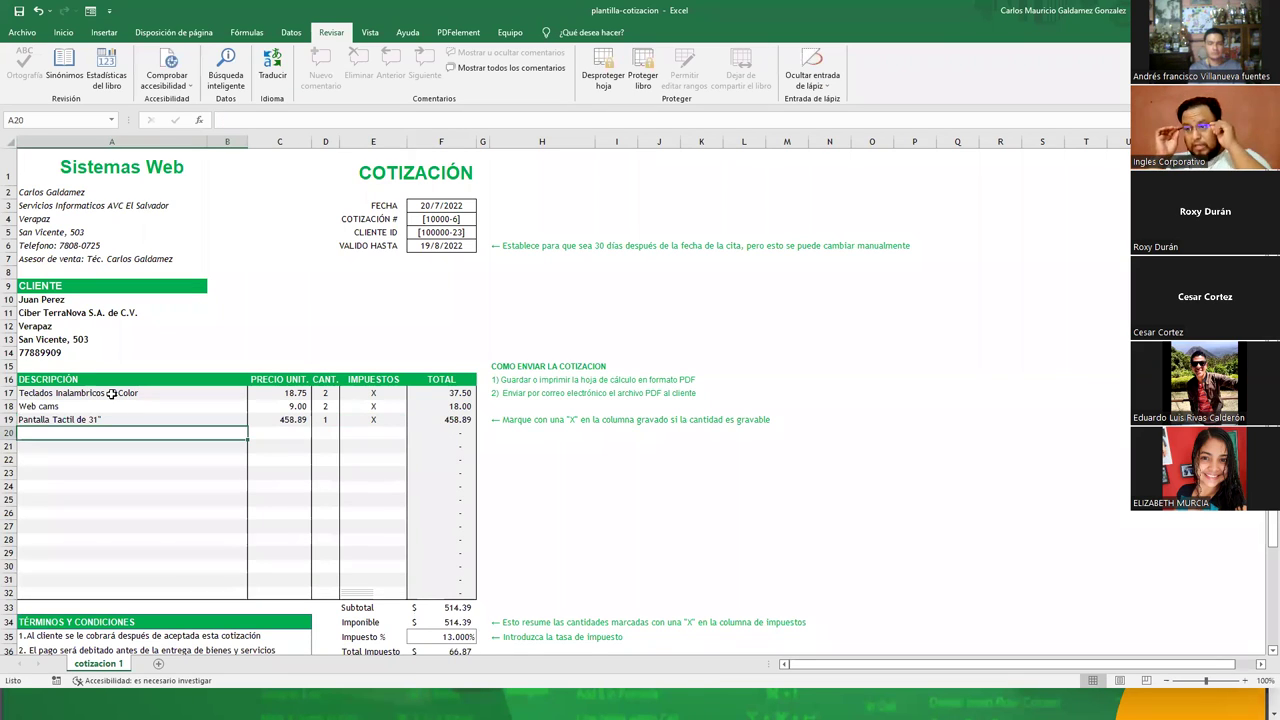
pyautogui.click(566, 473)
pyautogui.moveTo(455, 393); pyautogui.dragTo(455, 419)
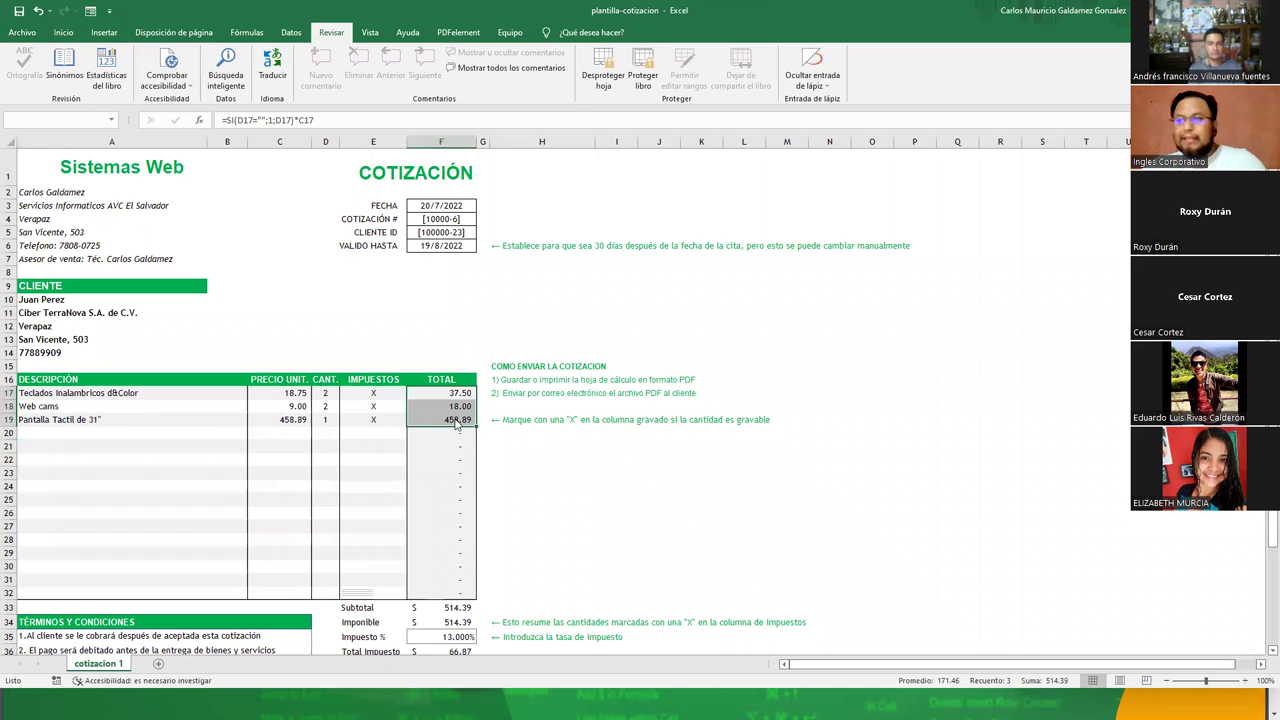
pyautogui.press('Delete')
pyautogui.press('Return')
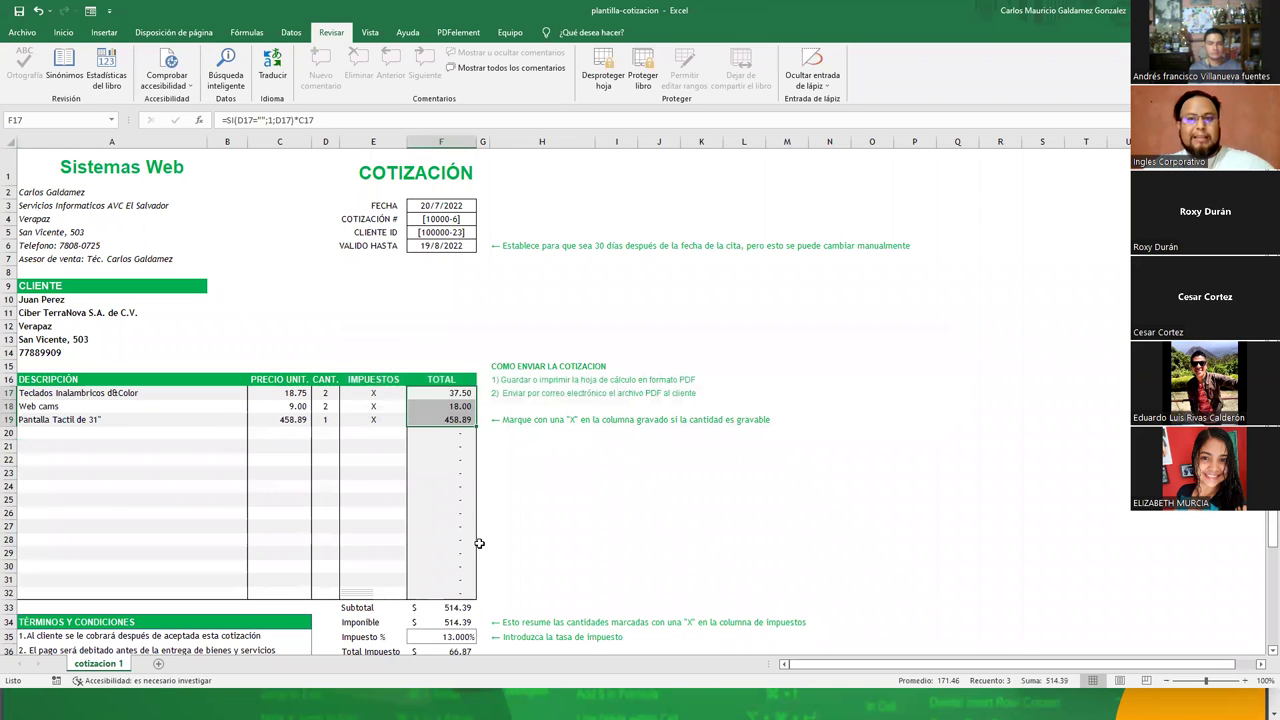
pyautogui.moveTo(38, 393); pyautogui.dragTo(375, 593)
pyautogui.click(52, 303)
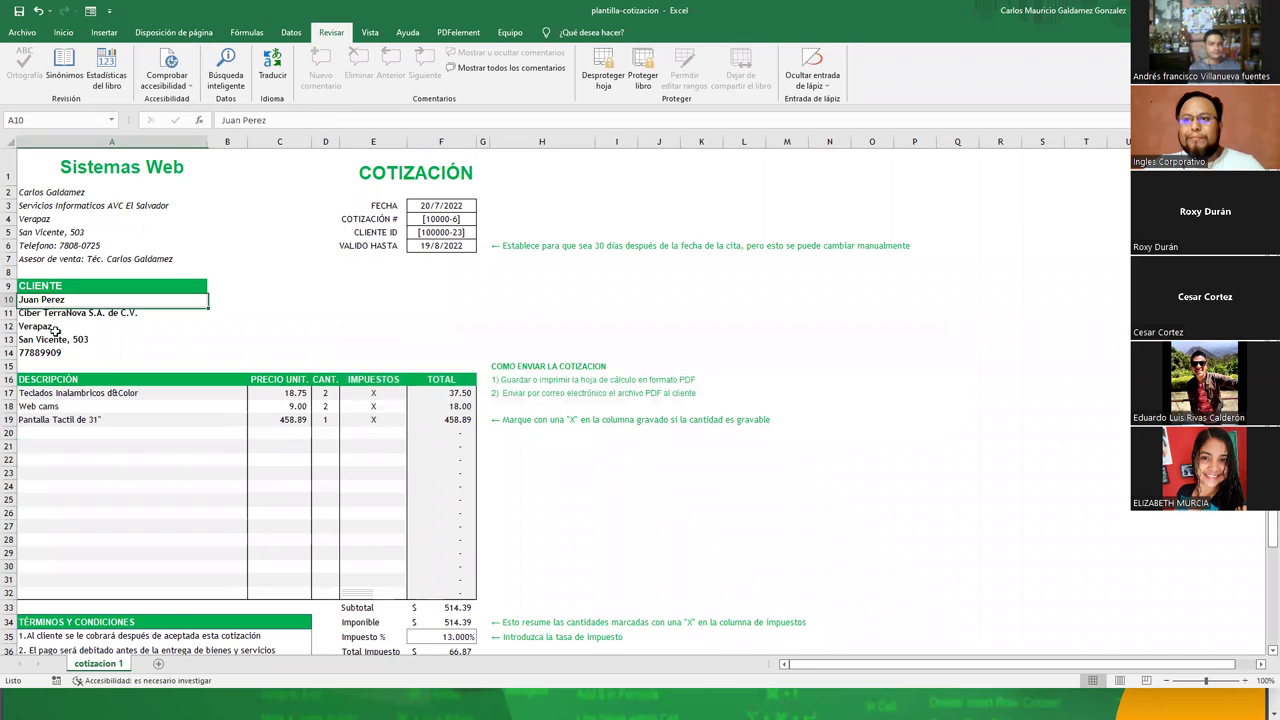
pyautogui.moveTo(57, 331); pyautogui.dragTo(66, 350)
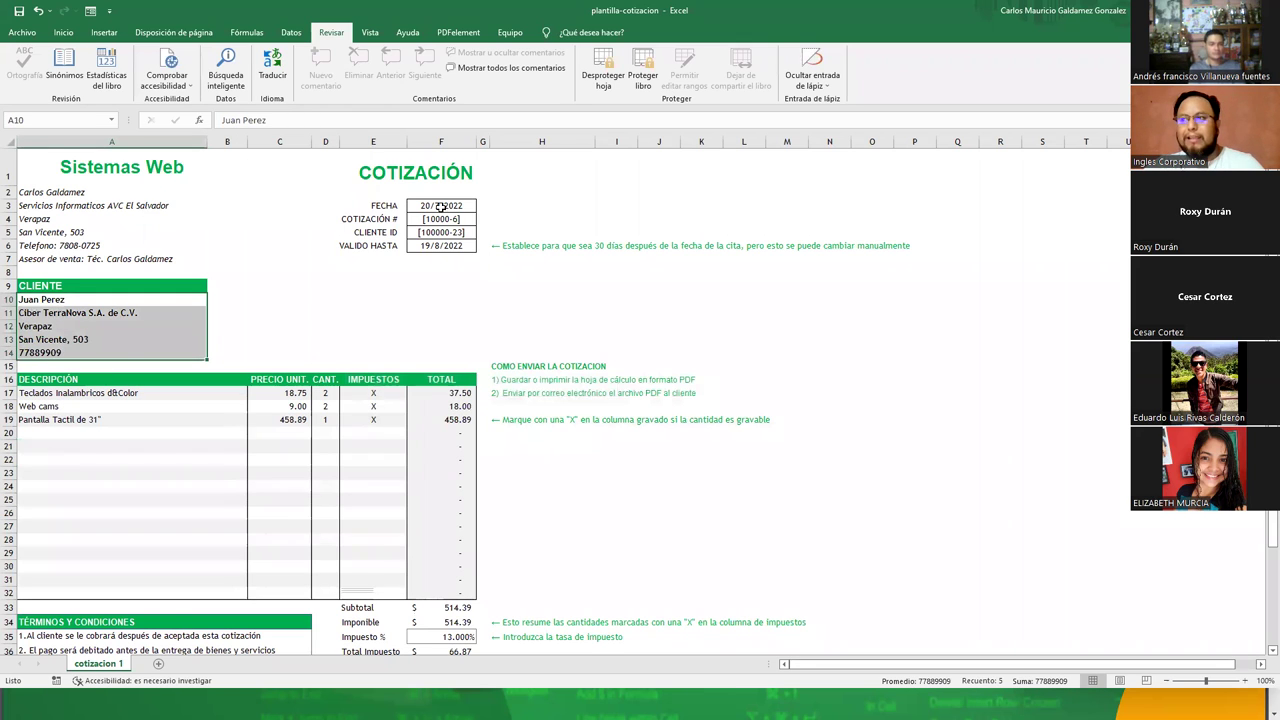
pyautogui.click(441, 205)
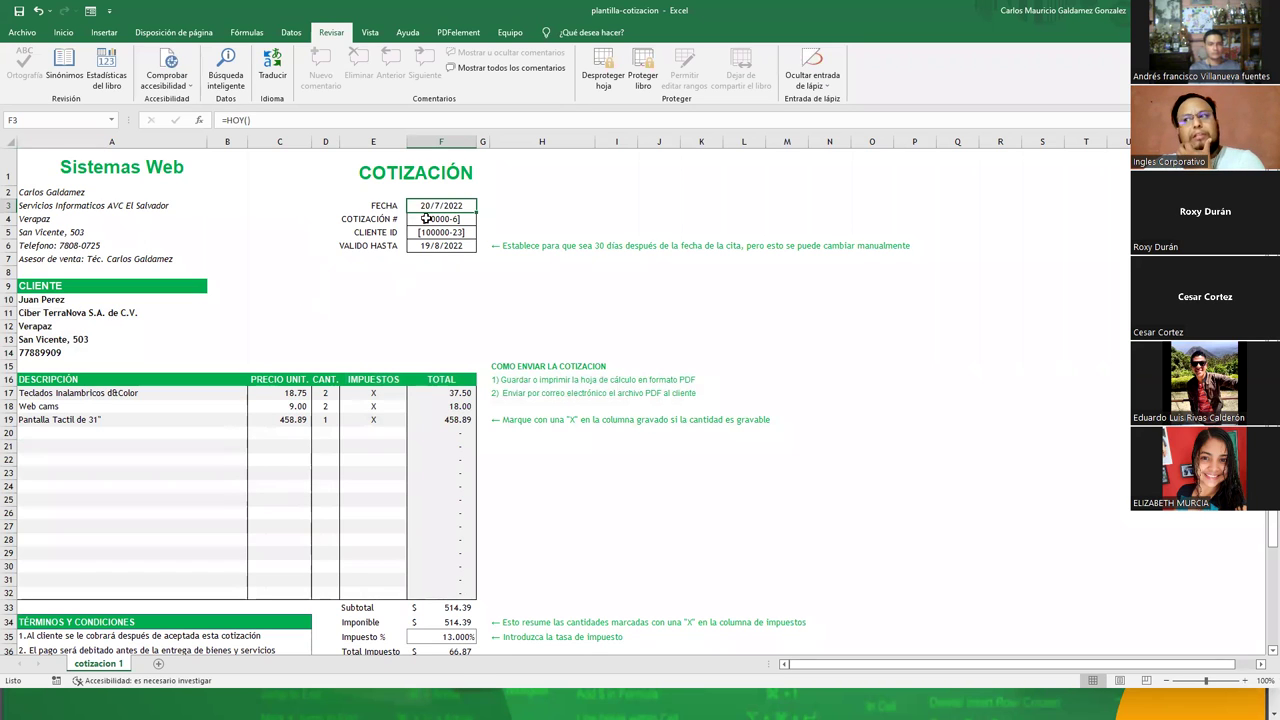
pyautogui.moveTo(426, 205); pyautogui.dragTo(431, 246)
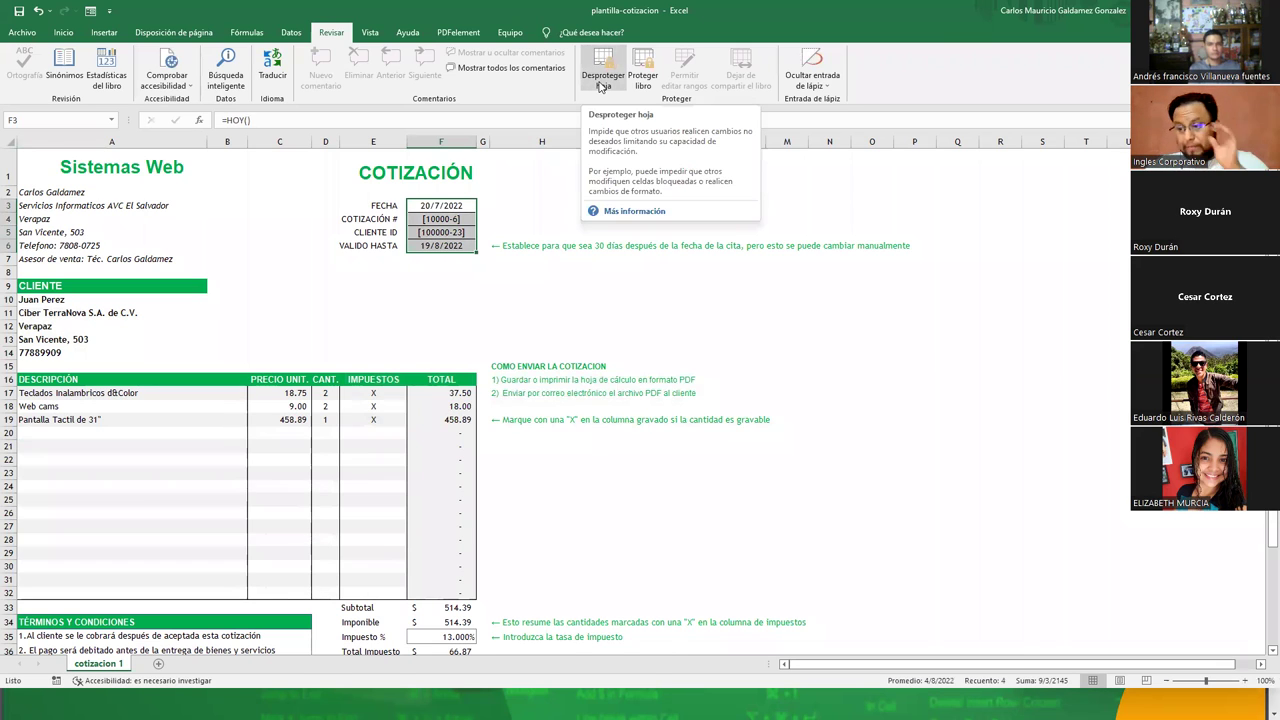
pyautogui.click(202, 436)
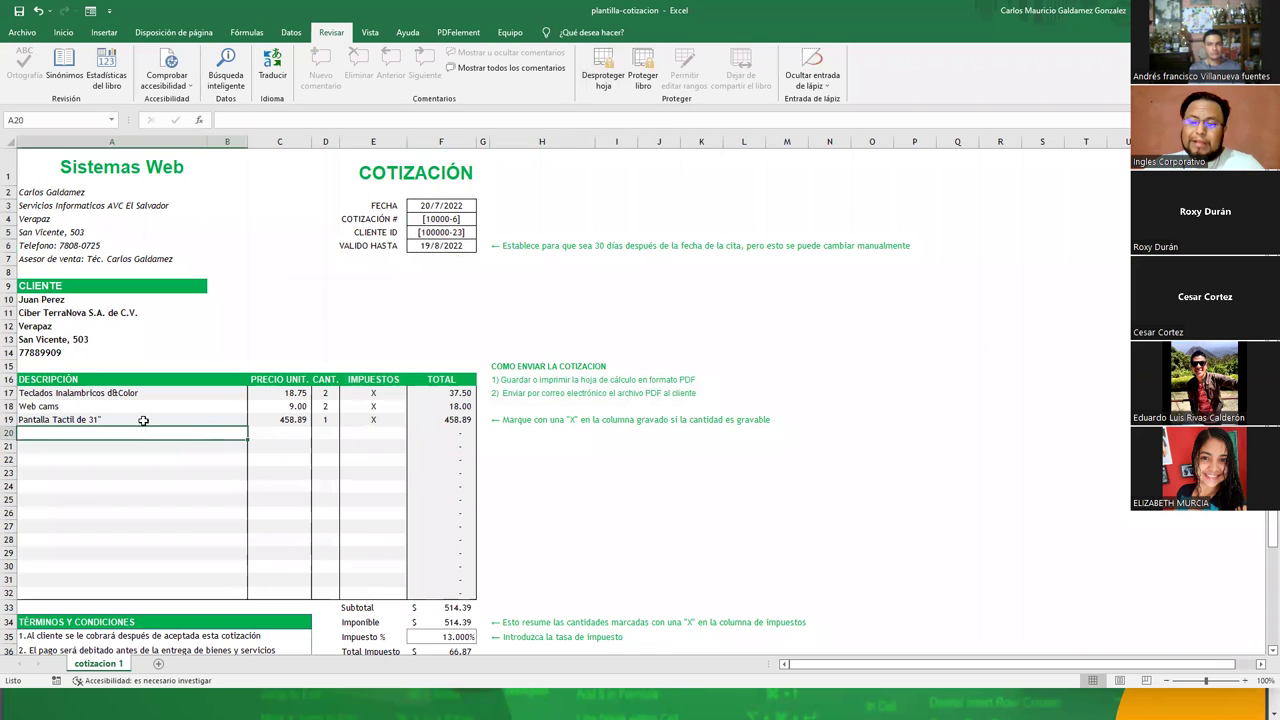
# - Copy the three item rows and paste them at A20, A23, A26 and A29
pyautogui.moveTo(105, 396); pyautogui.dragTo(354, 582)
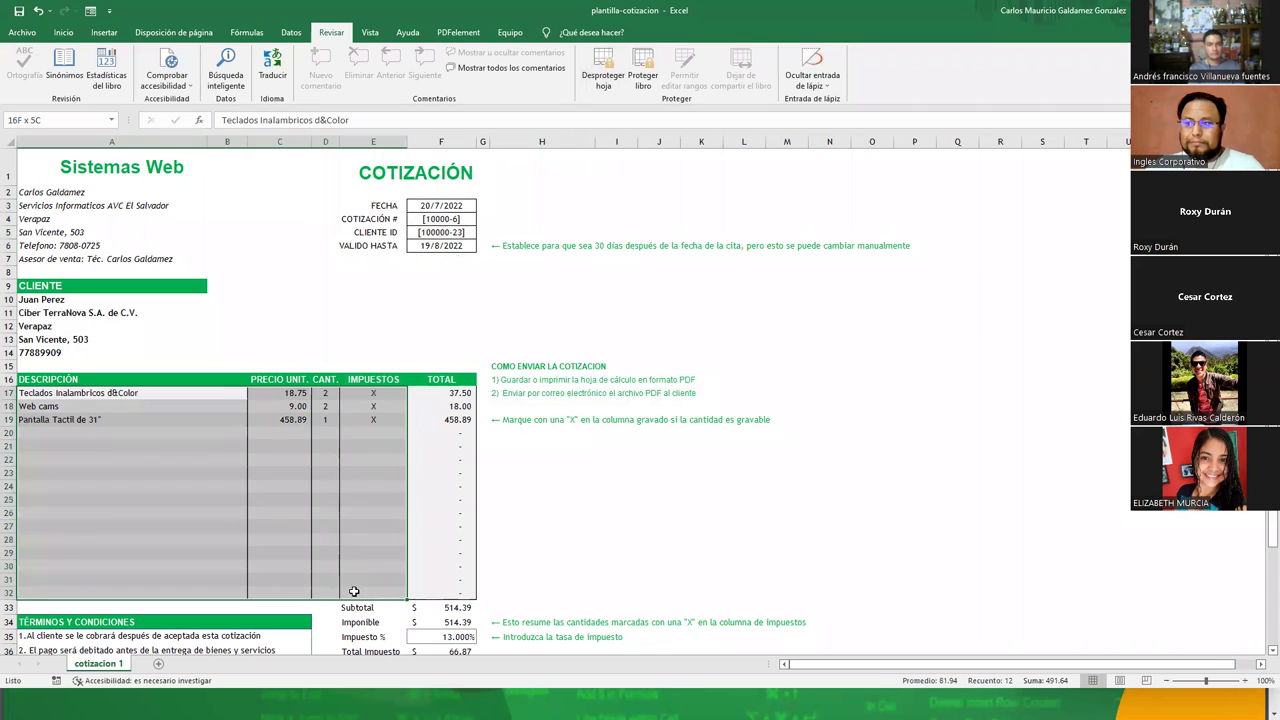
pyautogui.moveTo(80, 392)
pyautogui.mouseDown()
pyautogui.moveTo(247, 422)
pyautogui.moveTo(330, 421)
pyautogui.mouseUp()
pyautogui.hotkey('ctrl', 'c')
pyautogui.click(190, 438)
pyautogui.hotkey('ctrl', 'v')
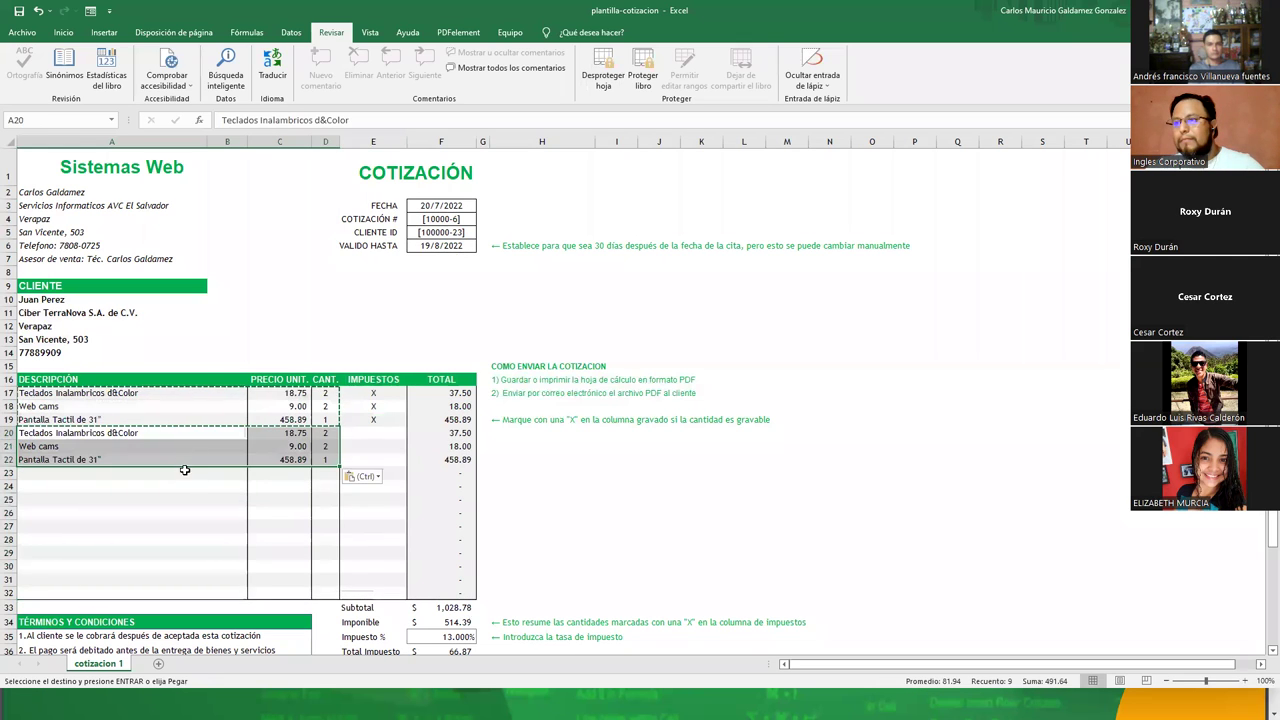
pyautogui.click(186, 474)
pyautogui.hotkey('ctrl', 'v')
pyautogui.click(180, 513)
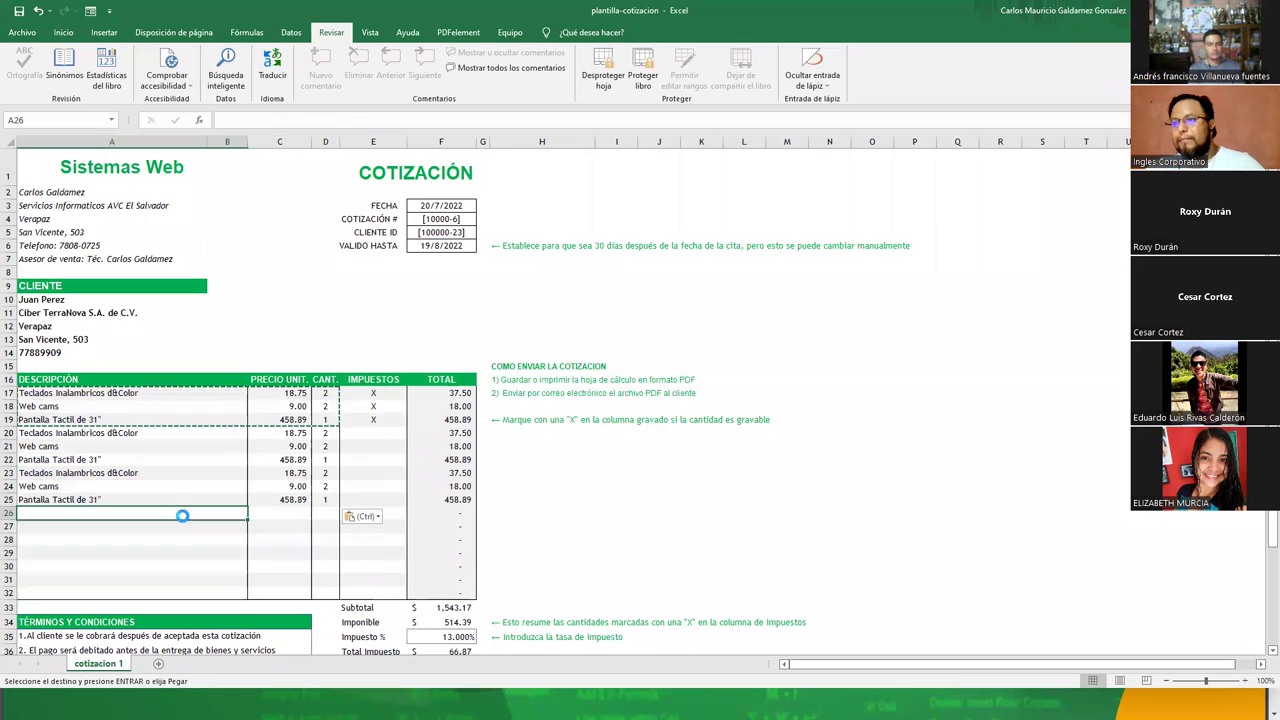
pyautogui.hotkey('ctrl', 'v')
pyautogui.hotkey('ctrl', 'v')
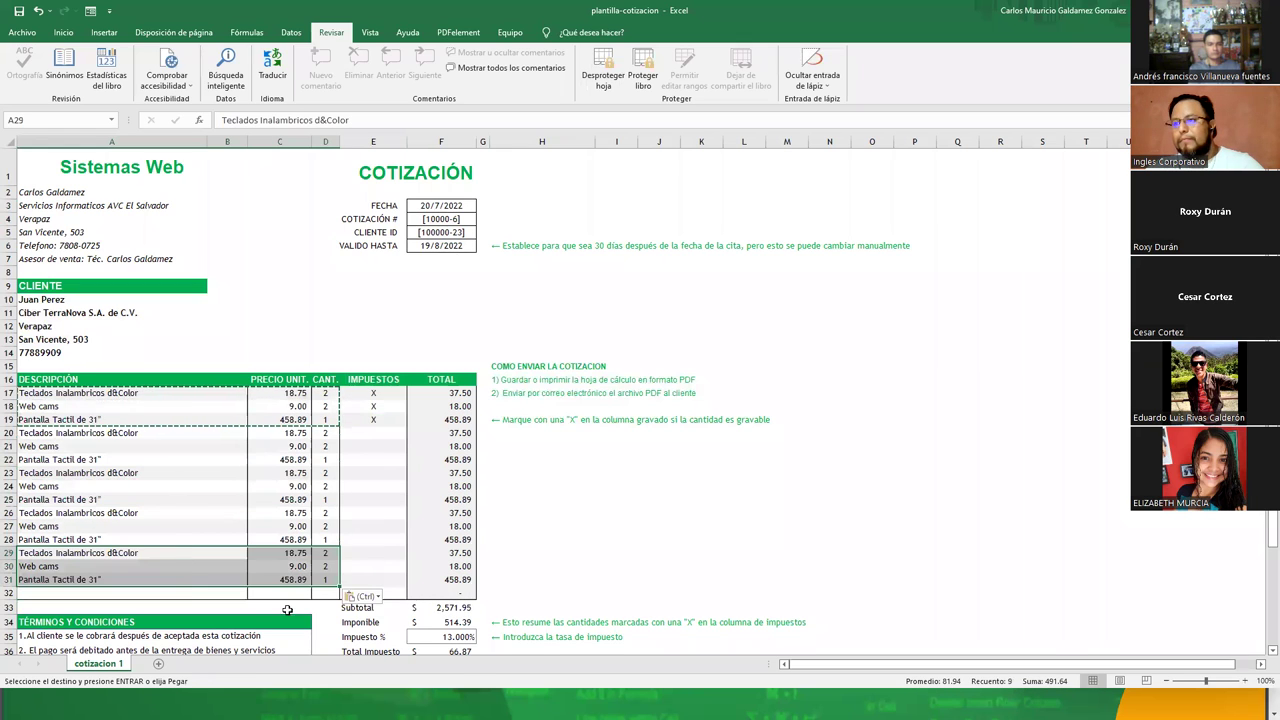
pyautogui.click(296, 578)
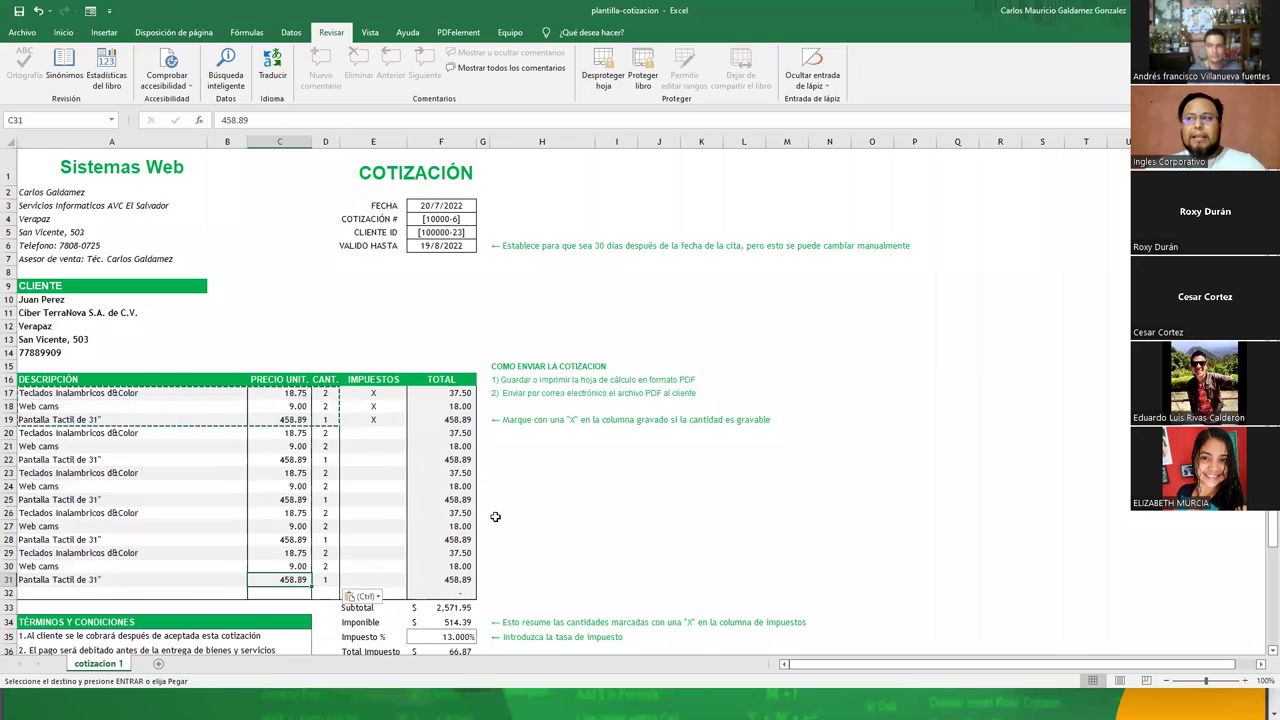
pyautogui.click(701, 459)
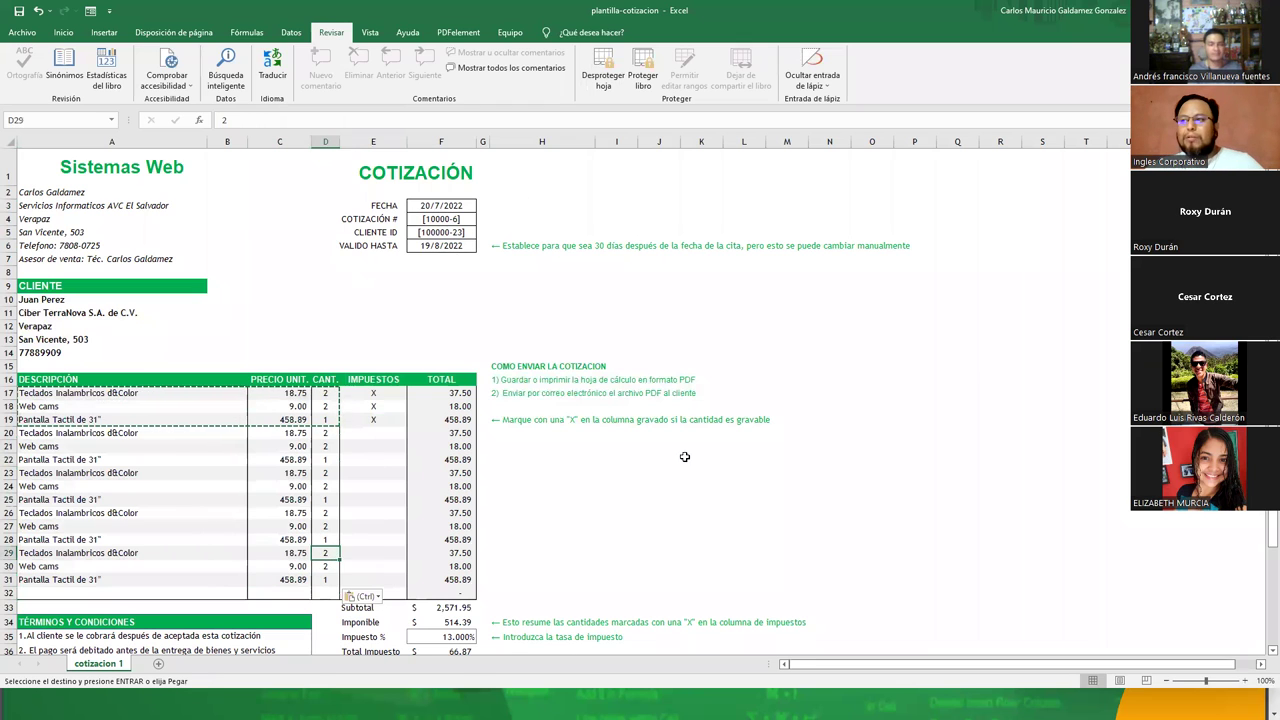
pyautogui.hotkey('ctrl', 'v')
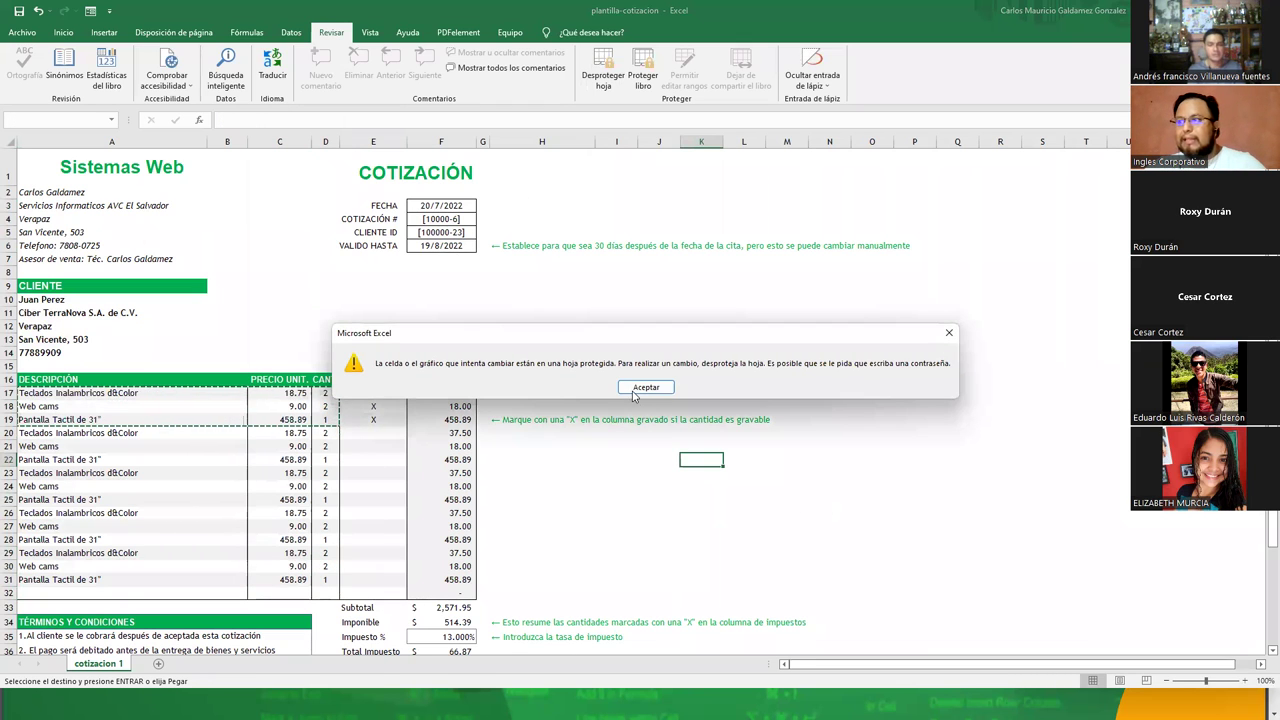
# - Dismiss the protection warnings and try Desproteger hoja, which rejects the password
pyautogui.click(637, 390)
pyautogui.click(947, 329)
pyautogui.hotkey('ctrl', 'v')
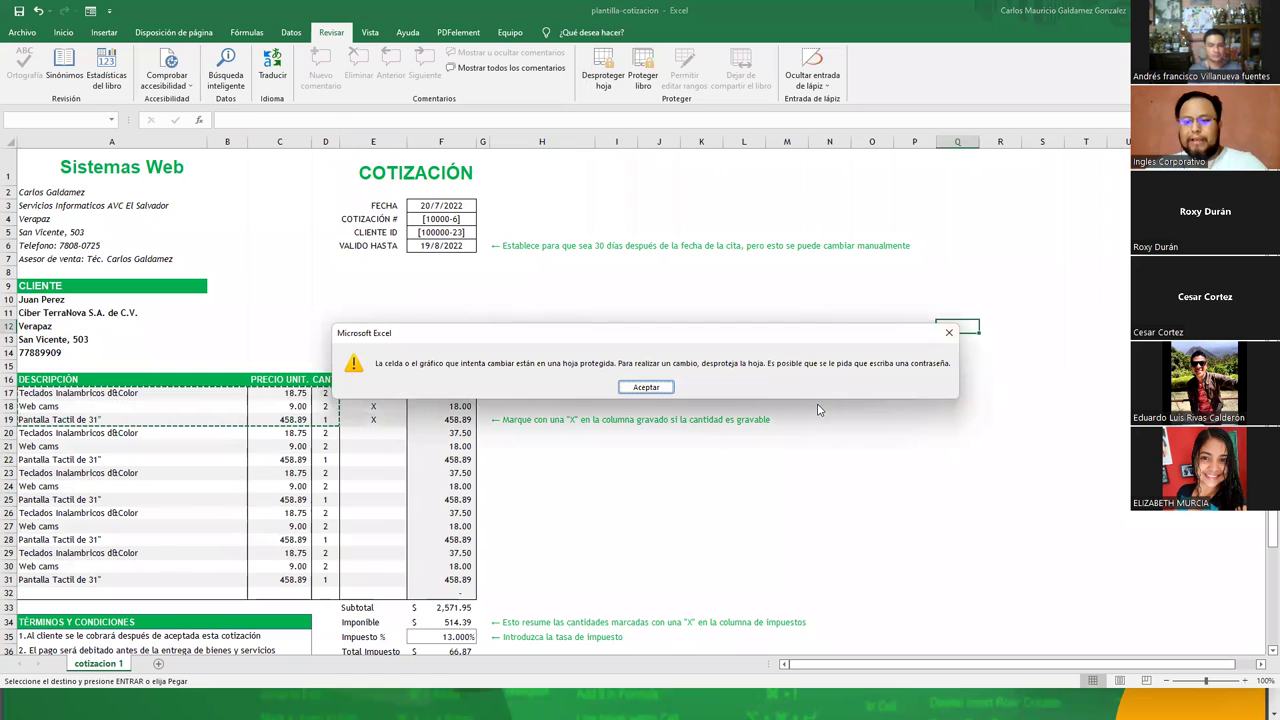
pyautogui.press('Return')
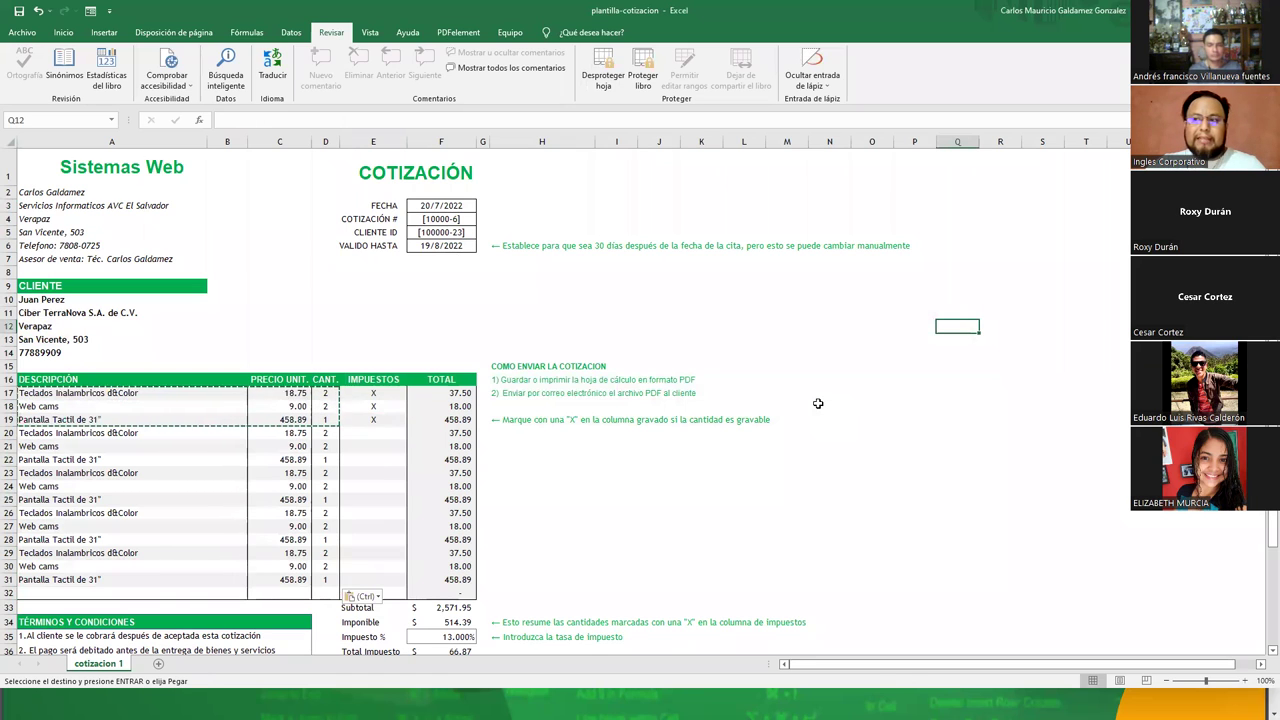
pyautogui.press('Escape')
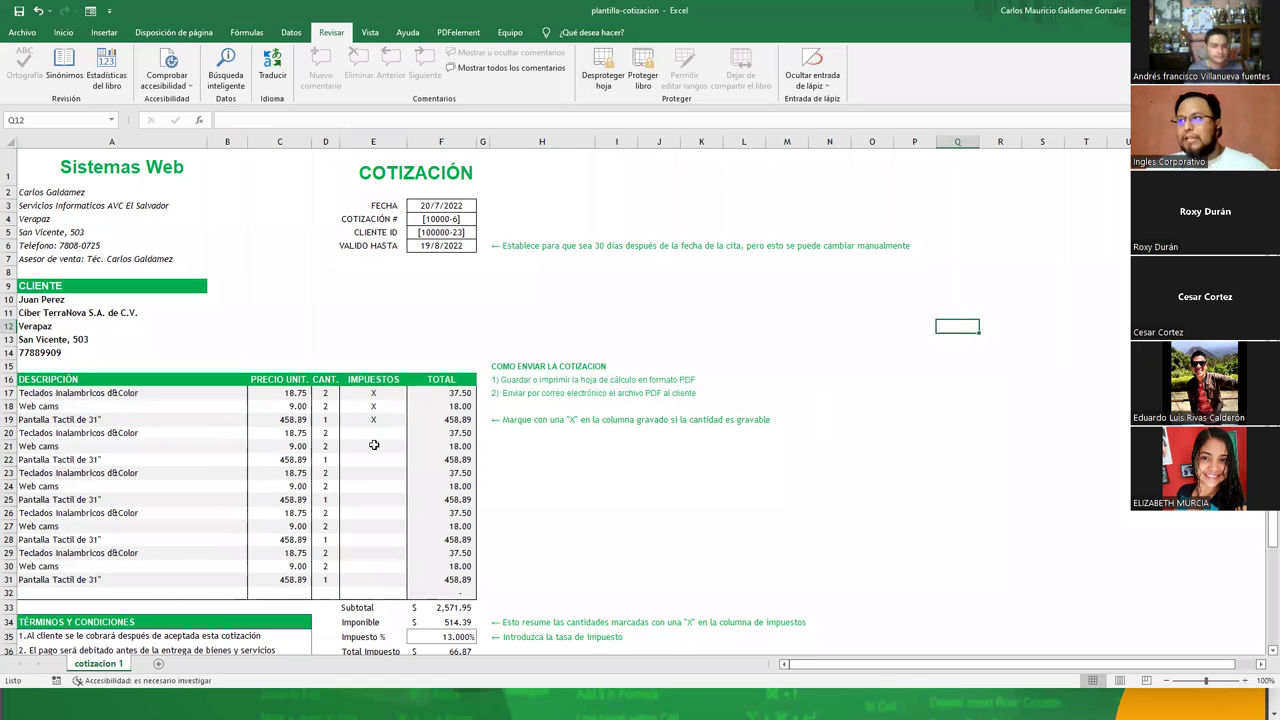
pyautogui.click(603, 78)
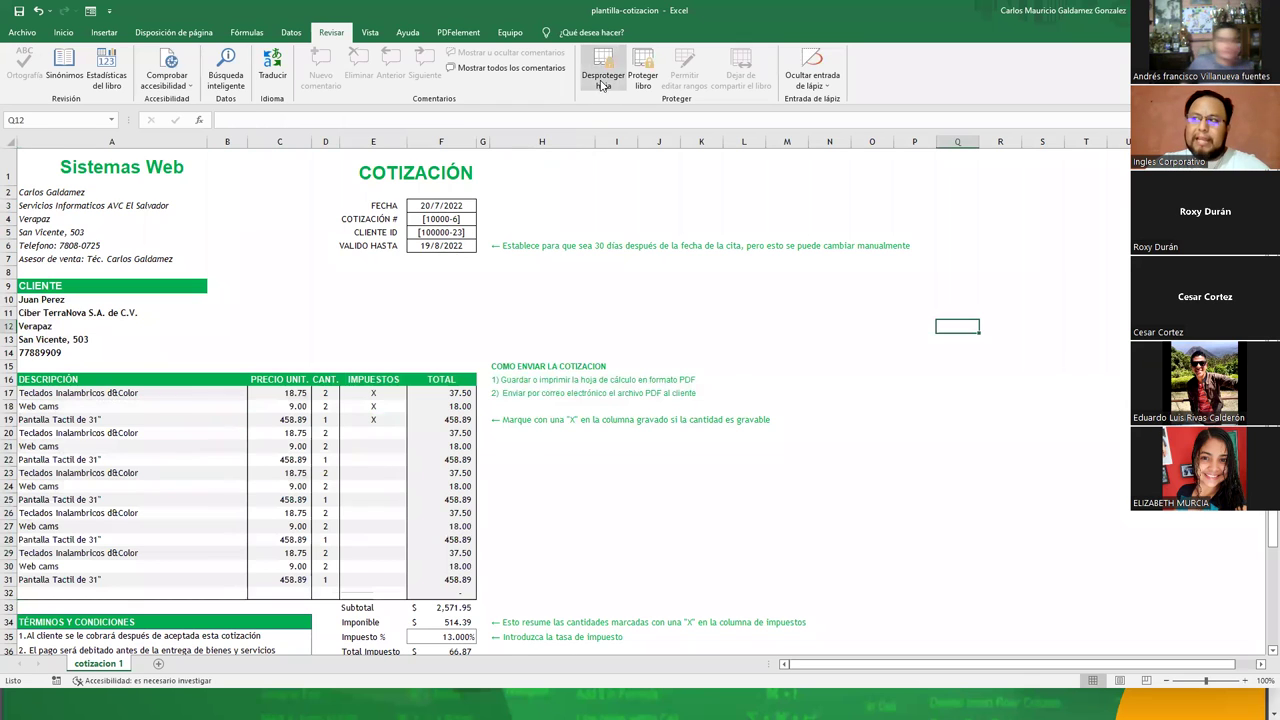
pyautogui.click(606, 388)
pyautogui.click(645, 387)
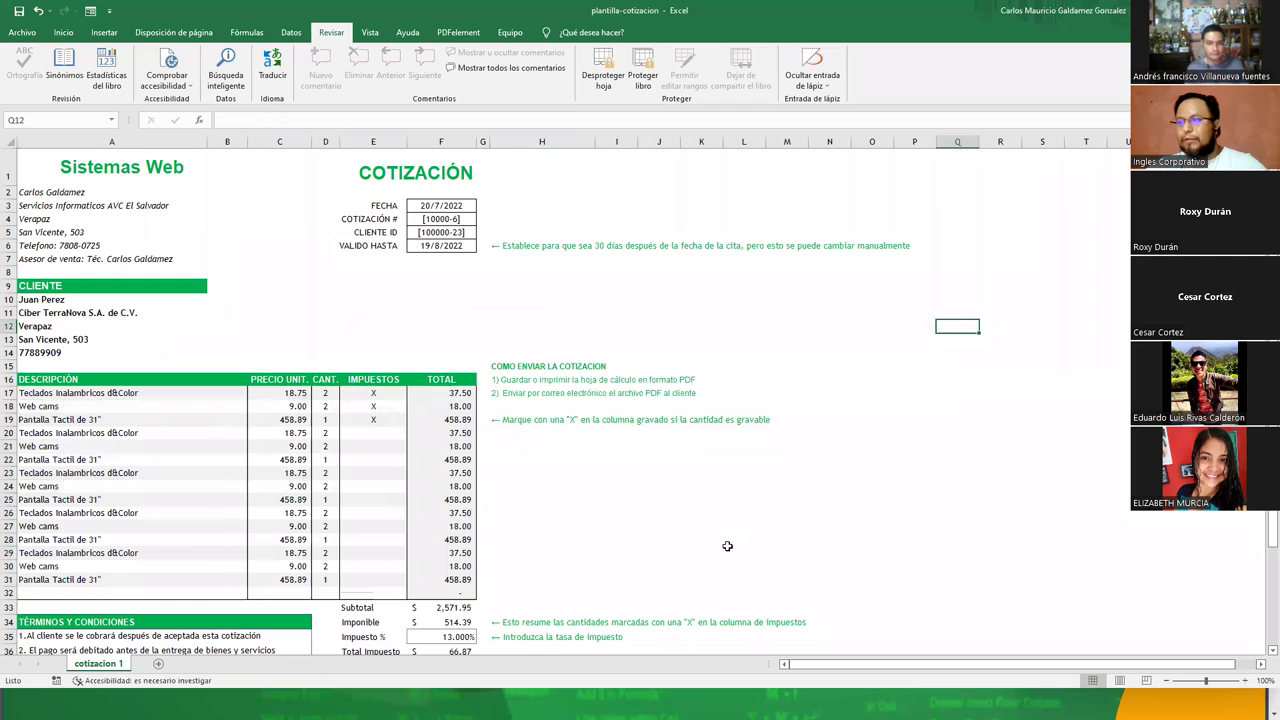
# - Unprotect the sheet using the third password copied from the Notepad notes
pyautogui.hotkey('alt', 'Tab')
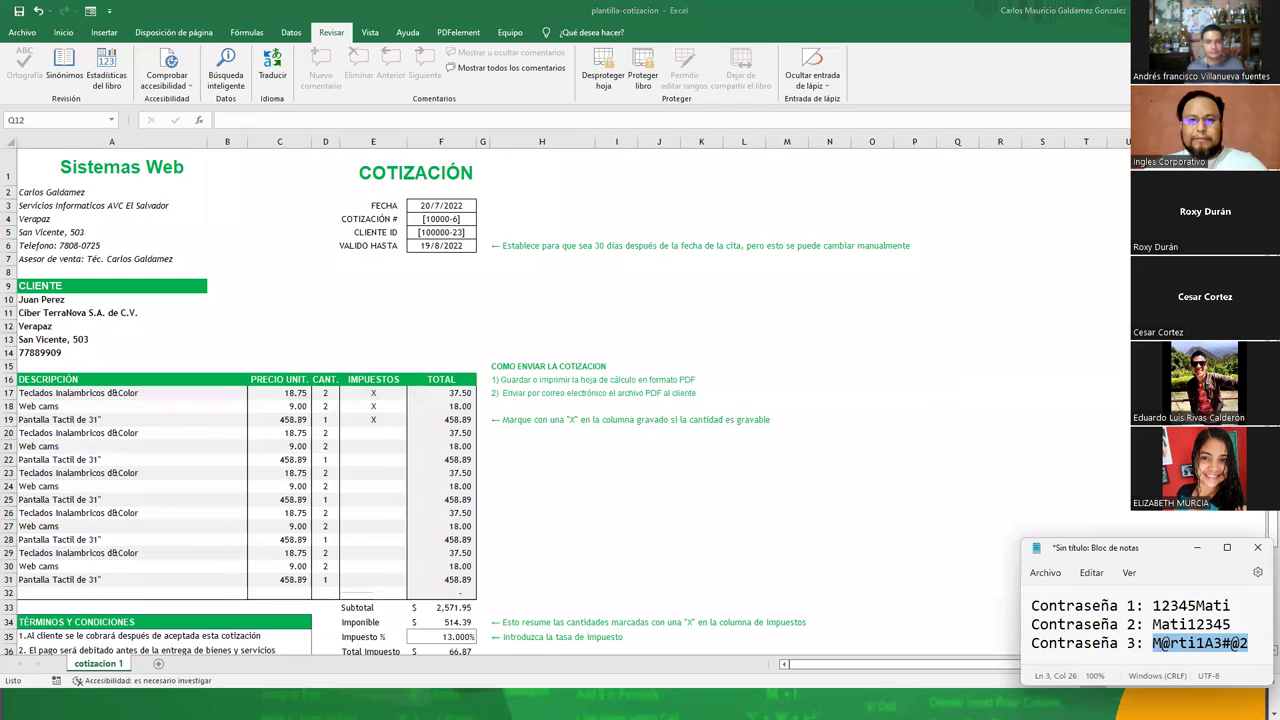
pyautogui.rightClick(1198, 645)
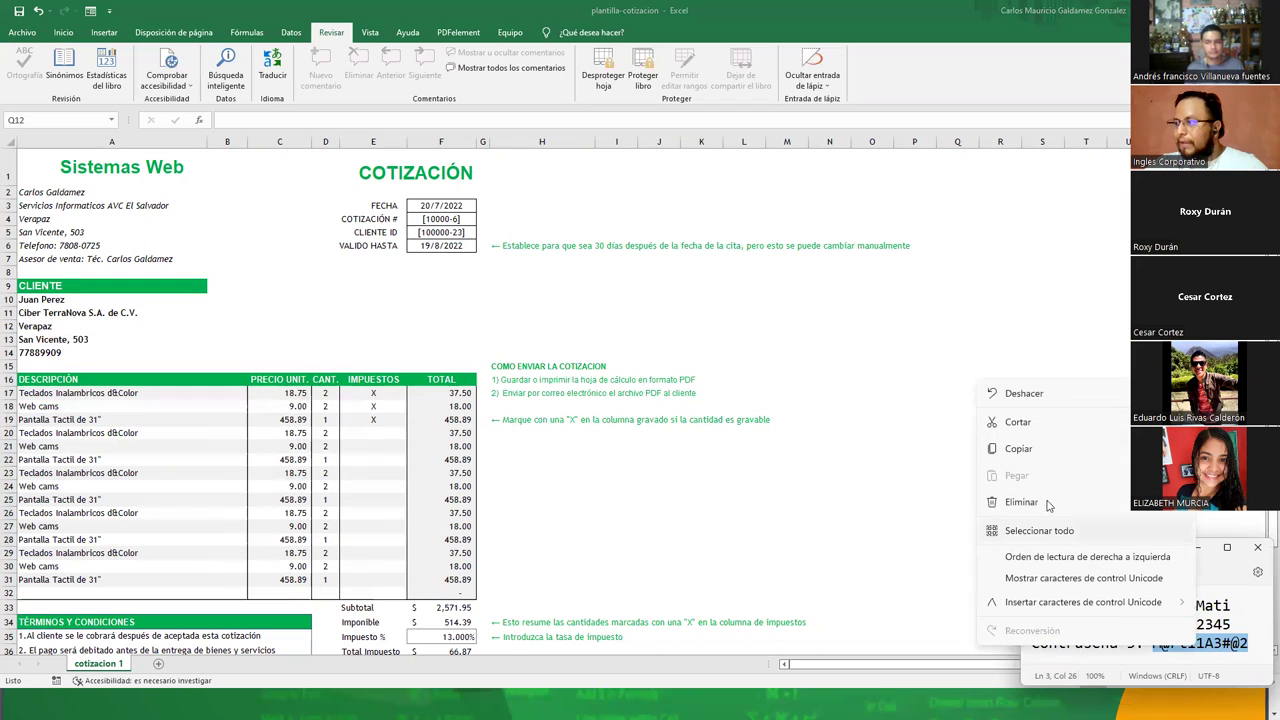
pyautogui.click(1100, 528)
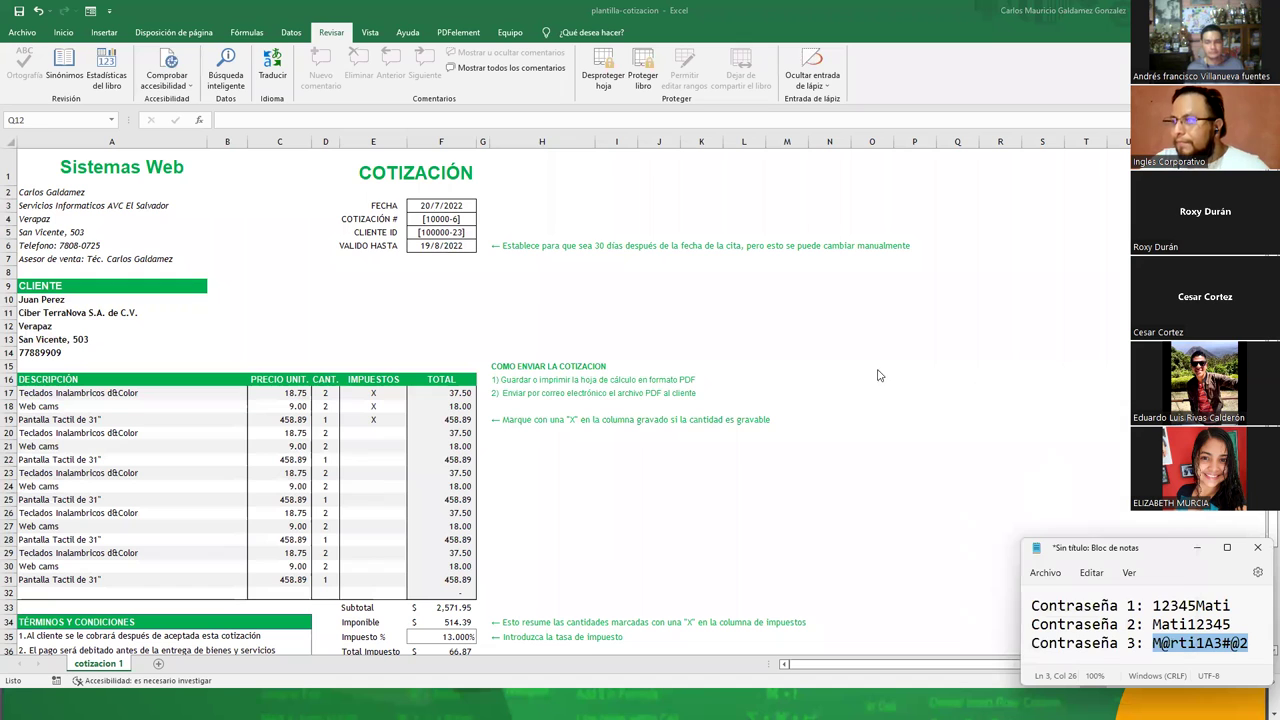
pyautogui.click(603, 73)
pyautogui.click(603, 73)
pyautogui.hotkey('ctrl', 'v')
pyautogui.press('Return')
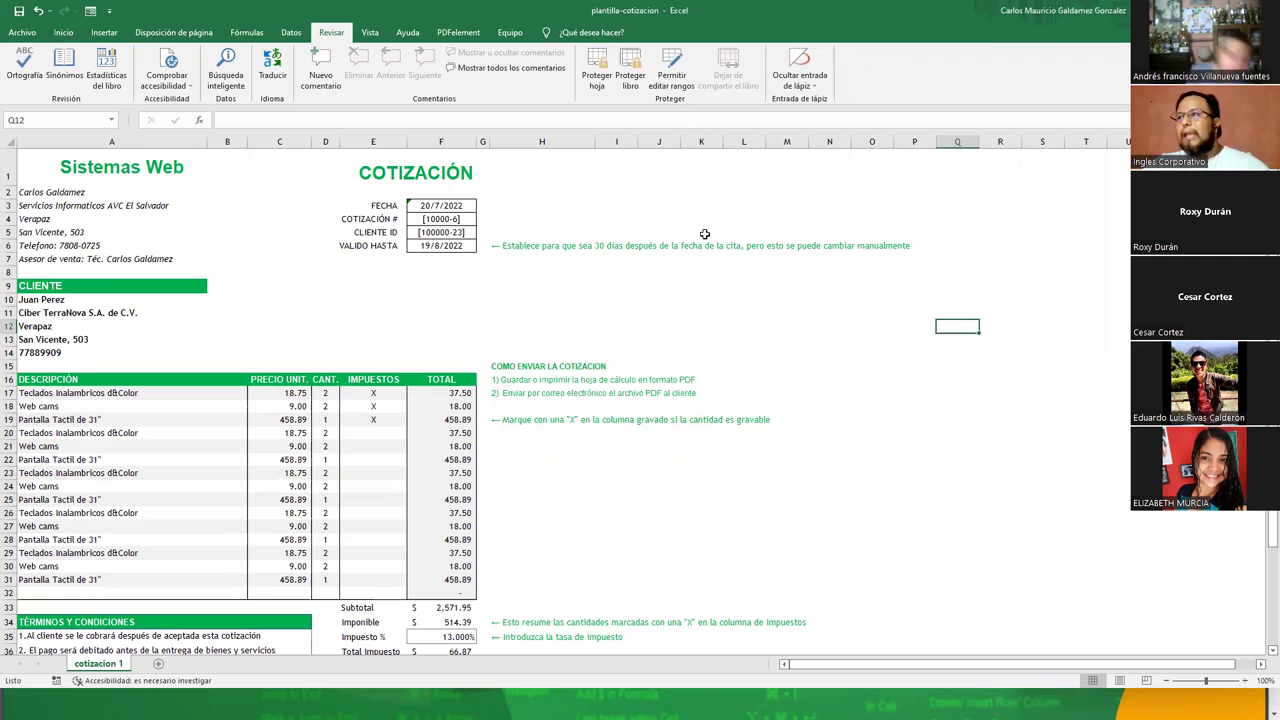
# - Delete Rango2 from the editable ranges list and accept the dialog
pyautogui.click(667, 75)
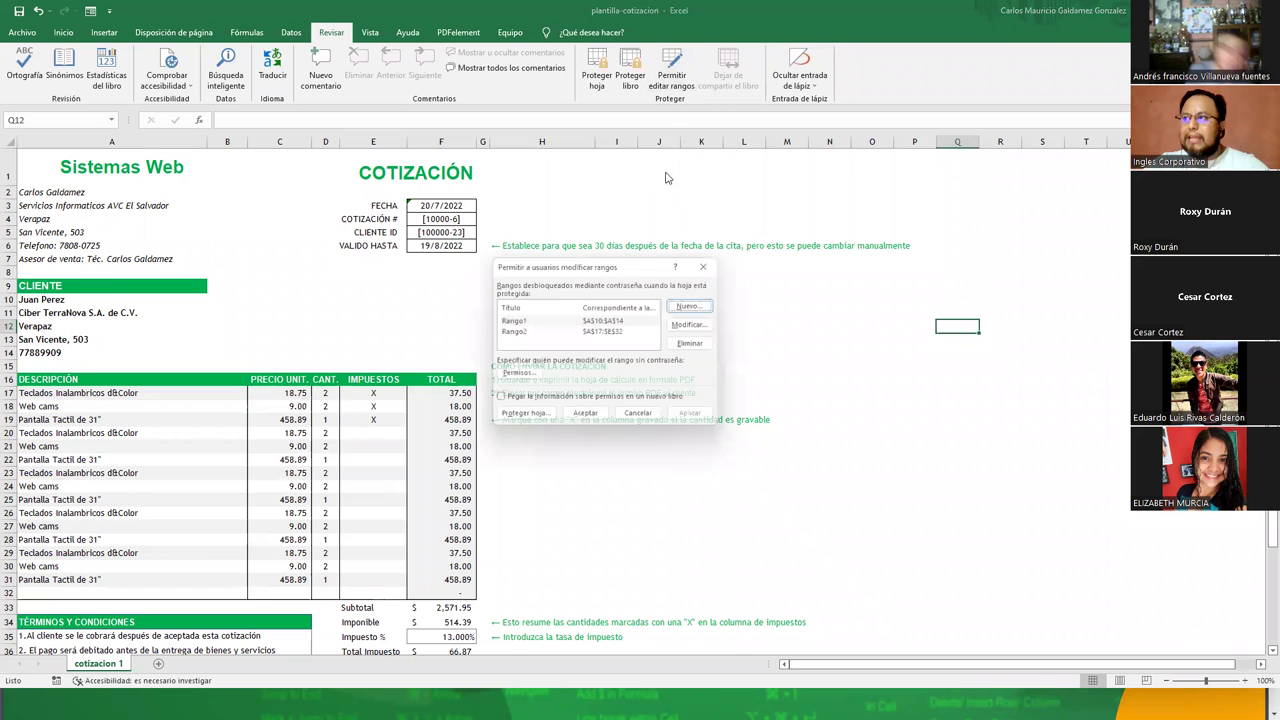
pyautogui.click(697, 346)
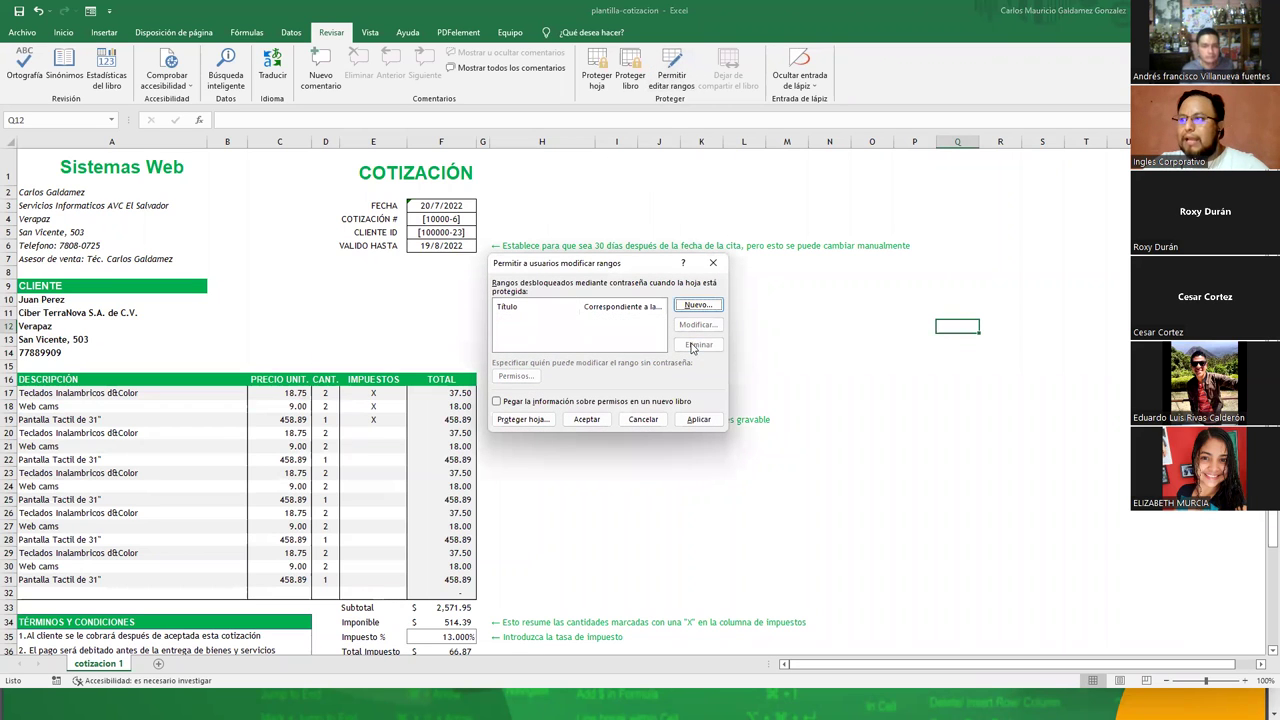
pyautogui.click(587, 419)
pyautogui.click(583, 289)
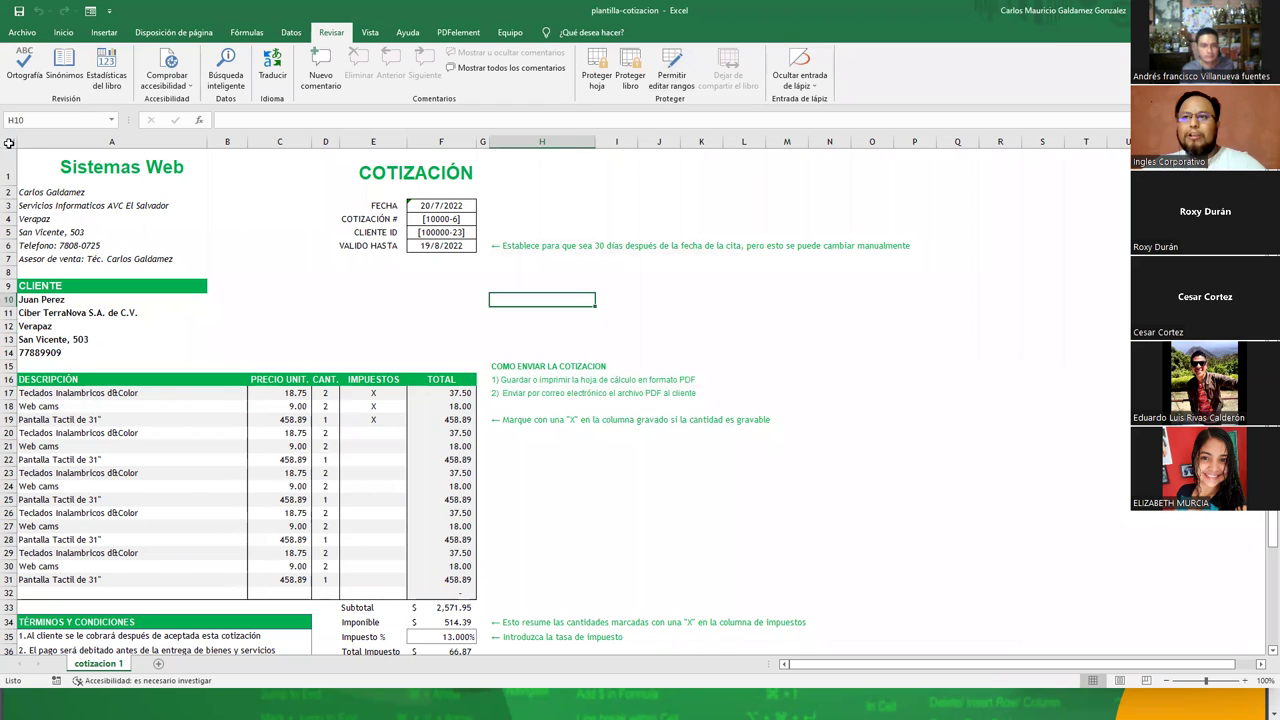
# - Close plantilla-cotizacion.xlsx, saving its changes
pyautogui.click(8, 142)
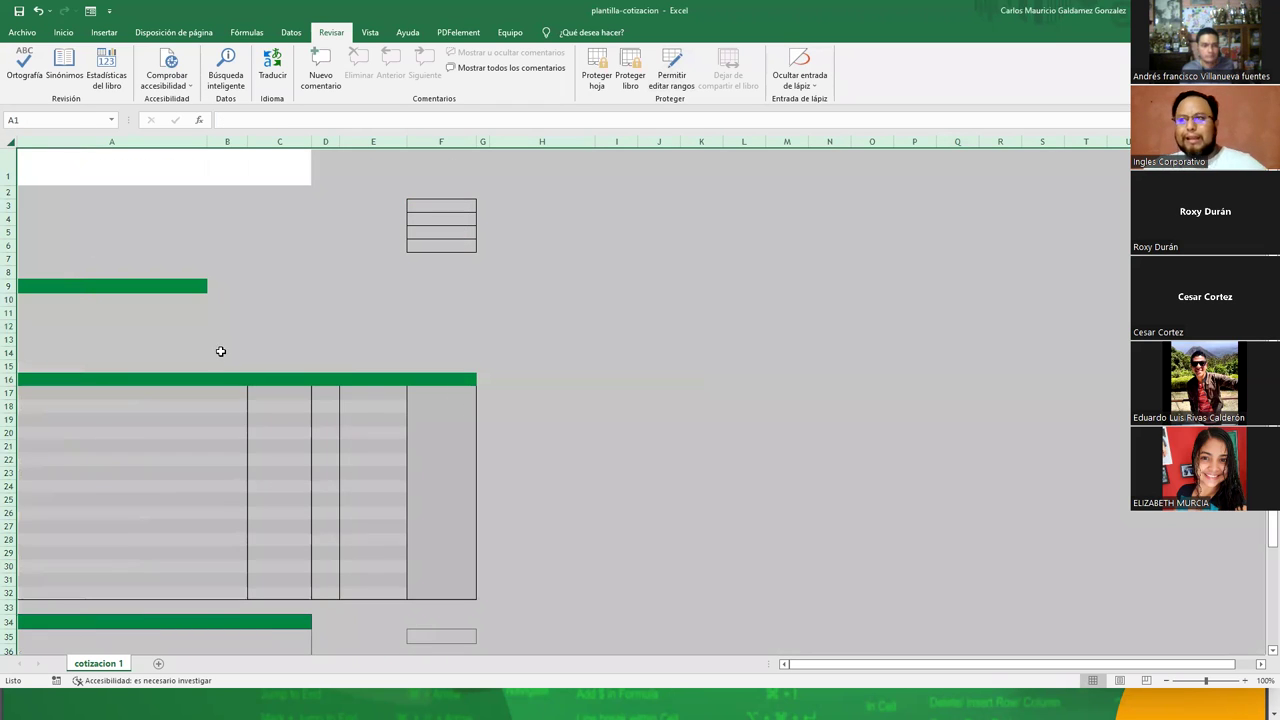
pyautogui.moveTo(520, 350); pyautogui.dragTo(102, 226)
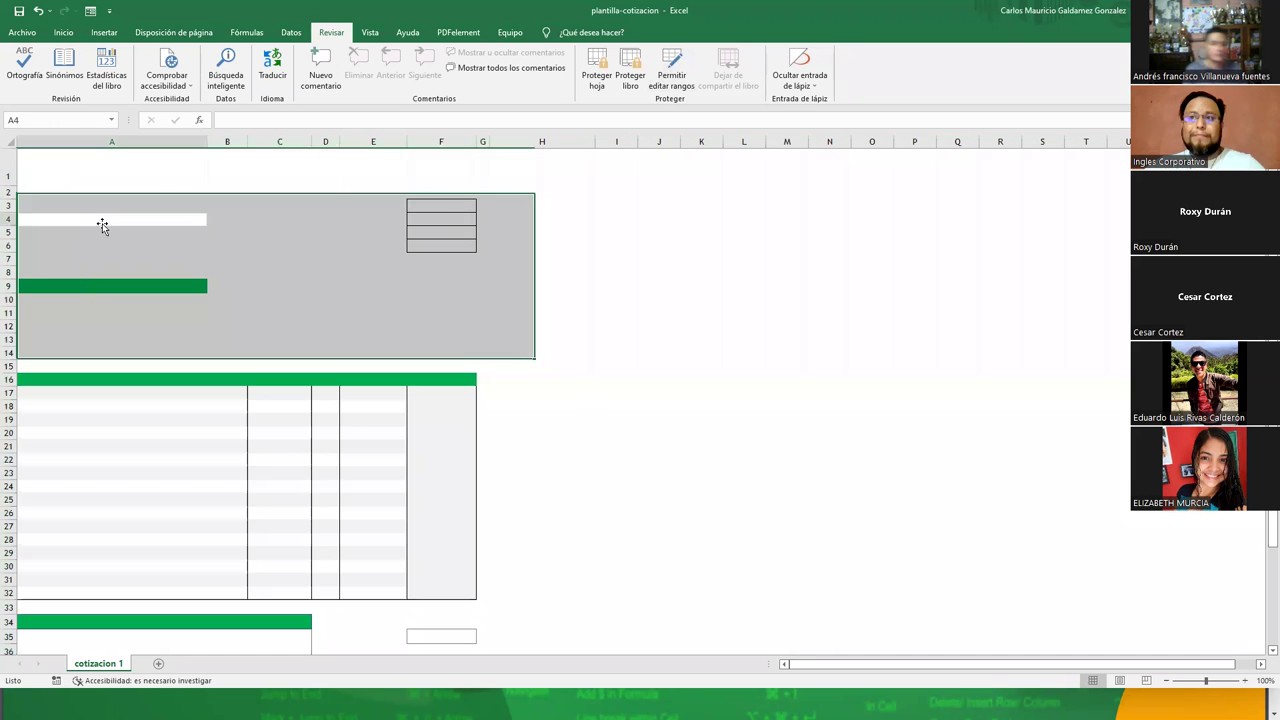
pyautogui.click(102, 226)
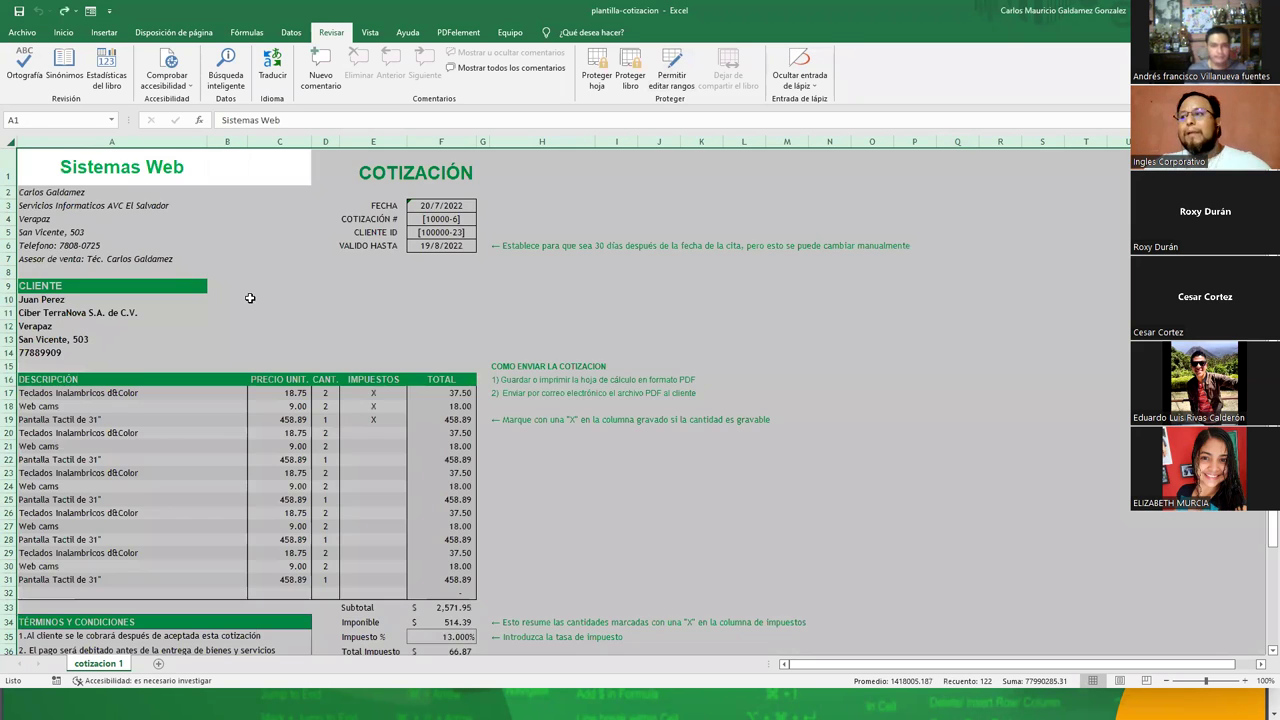
pyautogui.click(310, 314)
pyautogui.click(1262, 10)
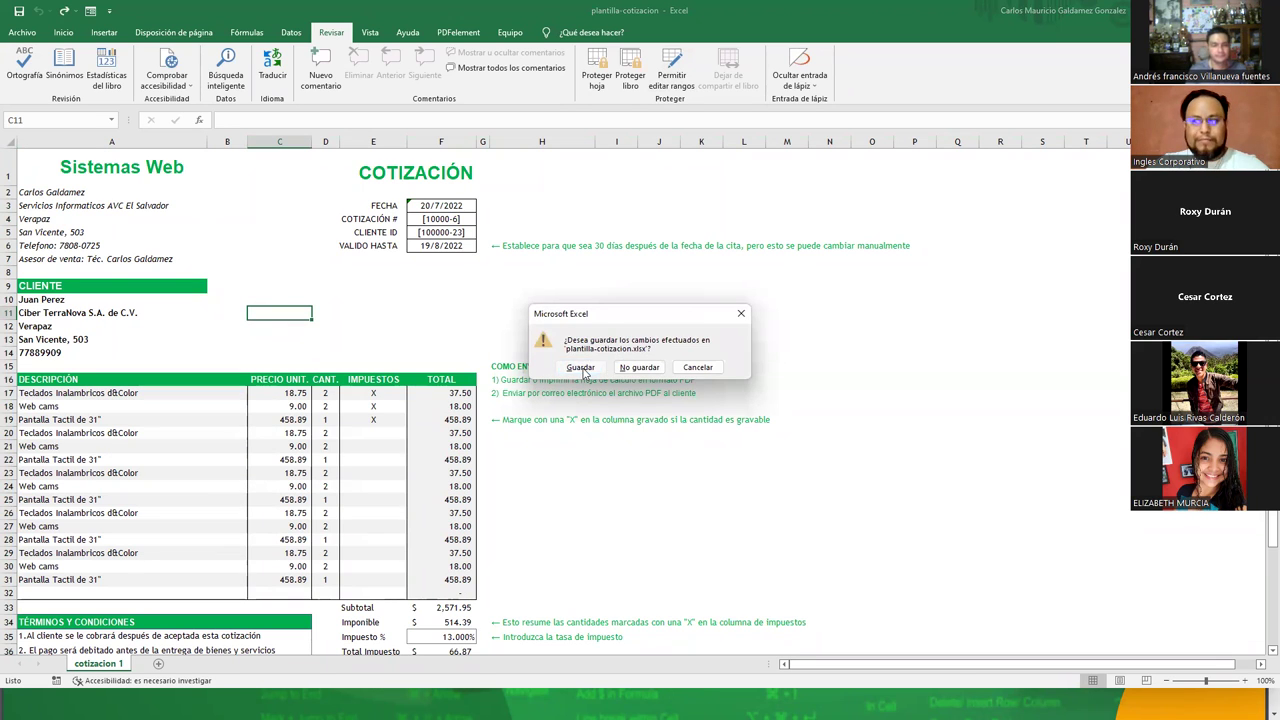
pyautogui.click(582, 368)
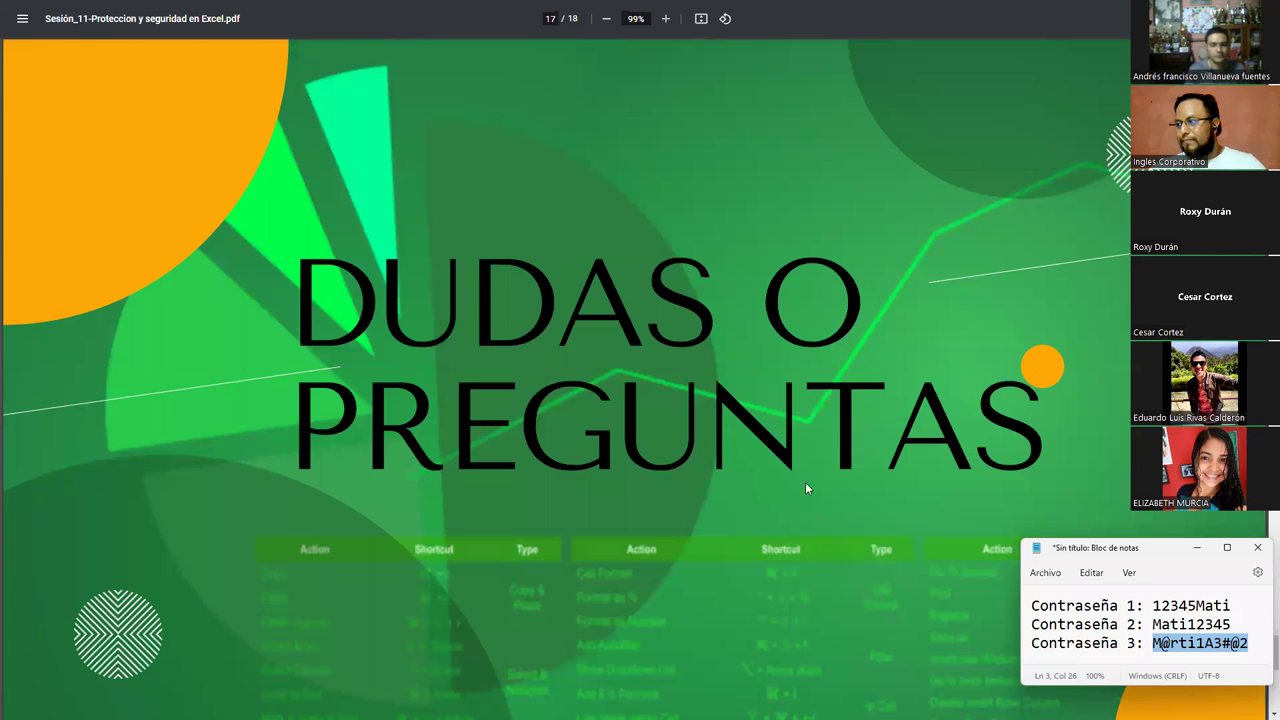
# - Close the Notepad password notes without saving and switch back to the course site
pyautogui.click(1257, 547)
pyautogui.click(1131, 646)
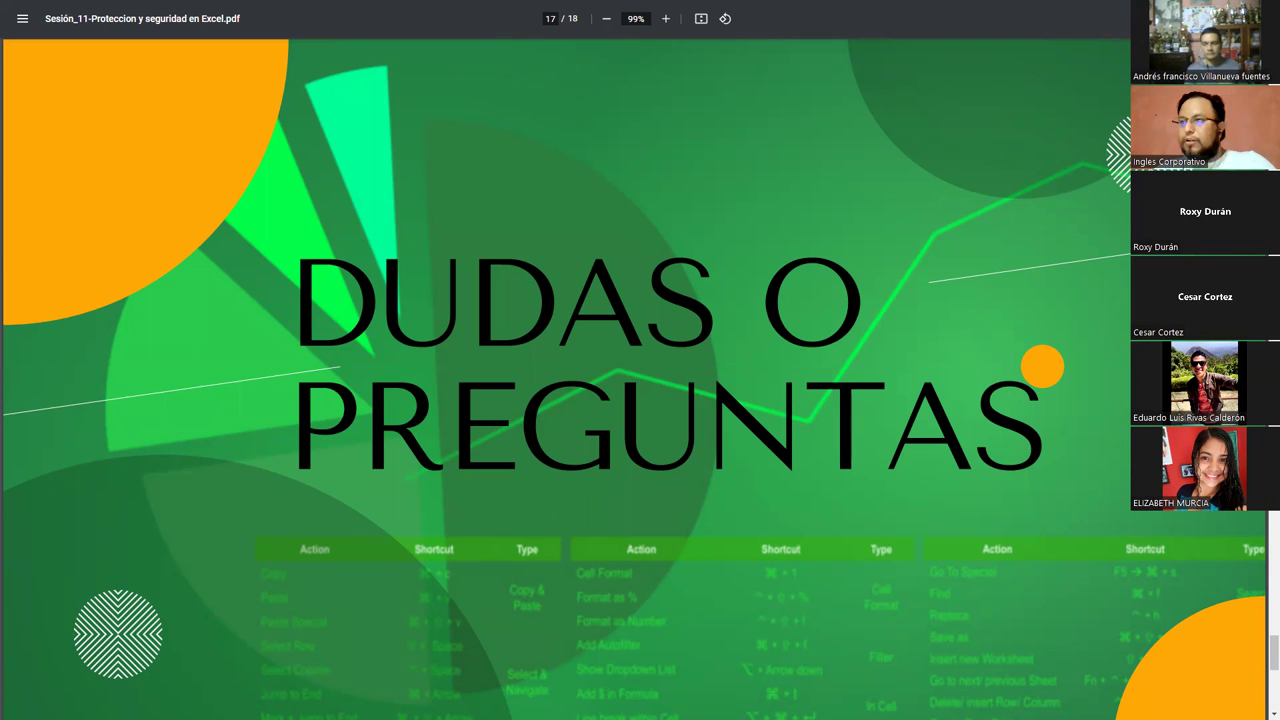
pyautogui.hotkey('alt', 'Tab')
# - Maximize the course site and browse lessons 3.2, 3.5, 3.8 and 3.10, ending on 3.9
pyautogui.click(911, 88)
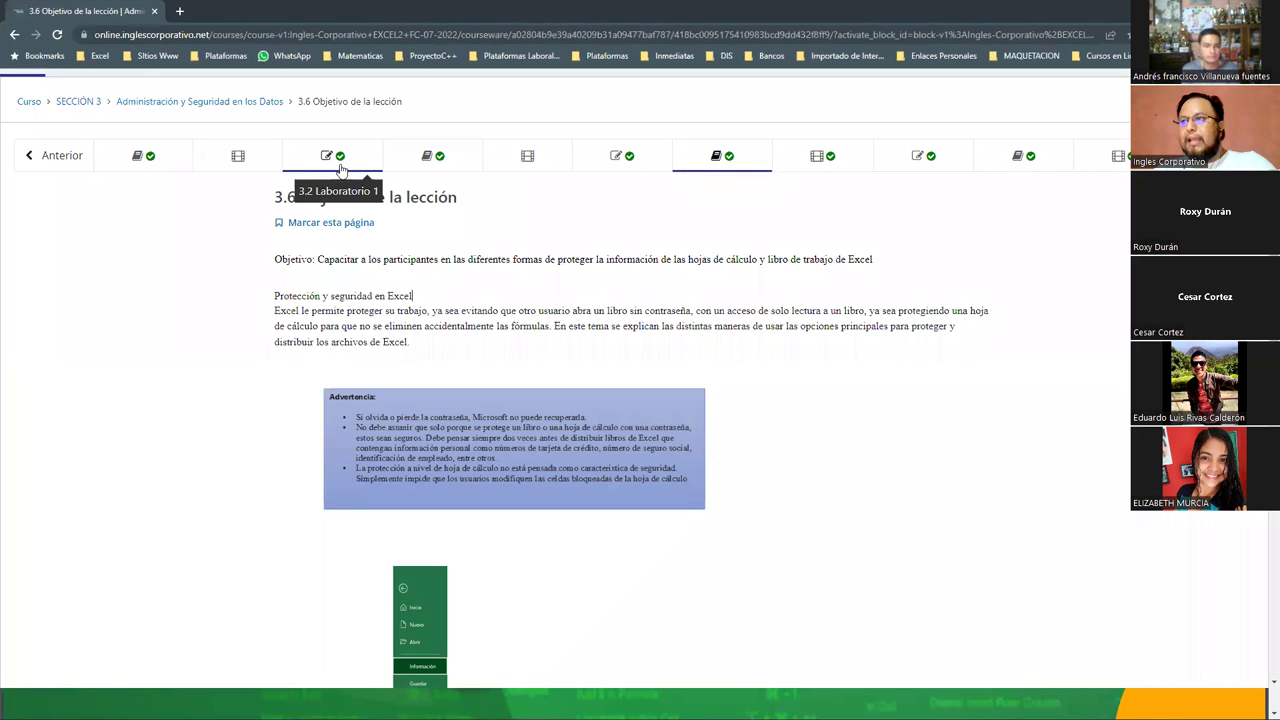
pyautogui.click(334, 156)
pyautogui.click(622, 156)
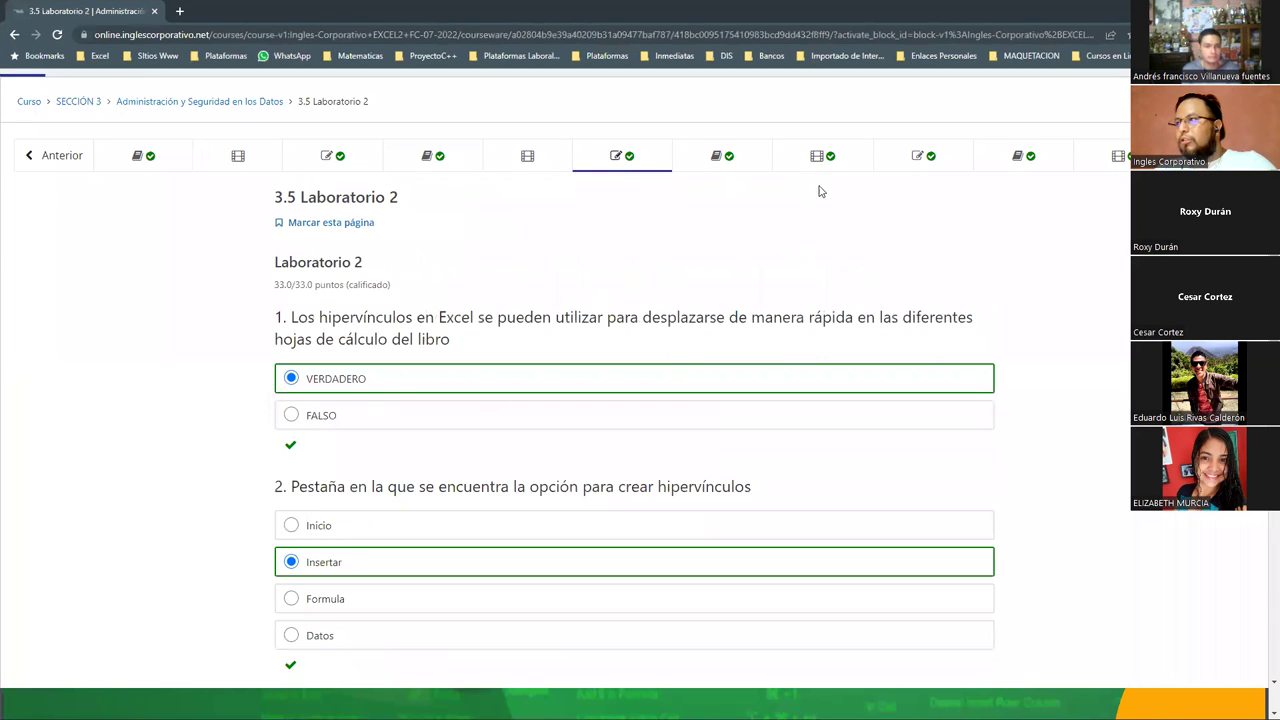
pyautogui.click(924, 157)
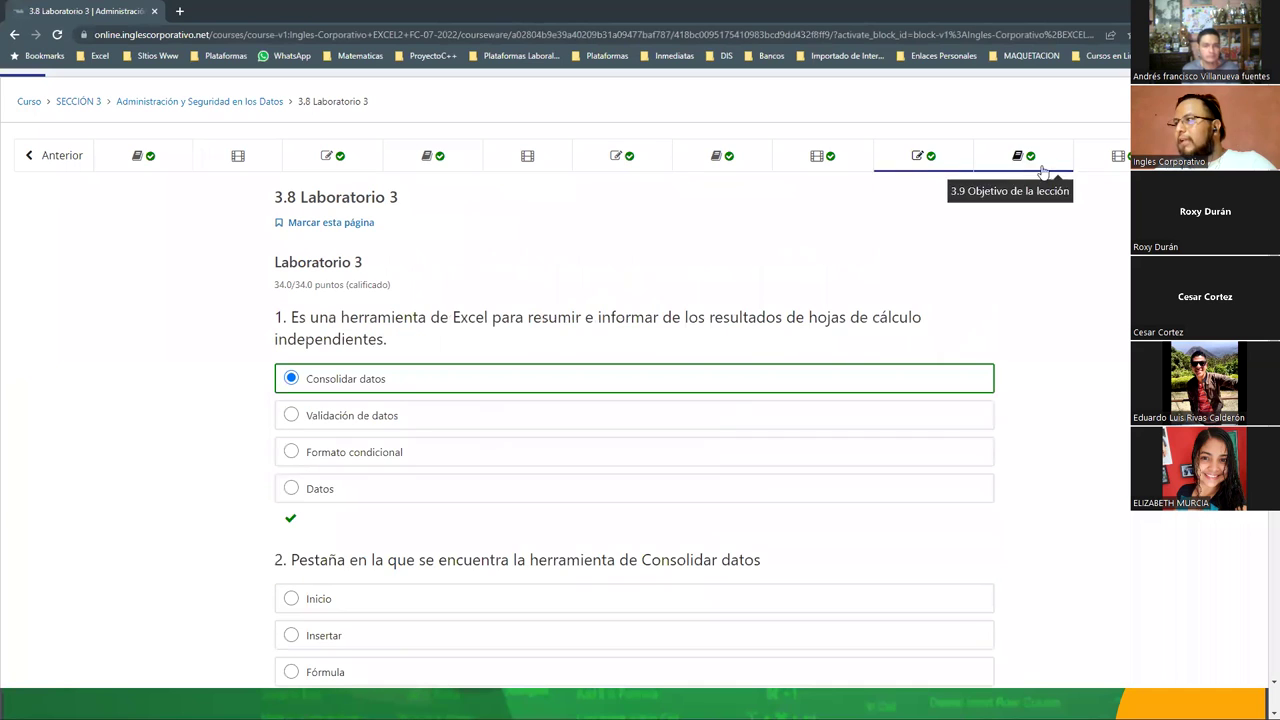
pyautogui.click(1110, 157)
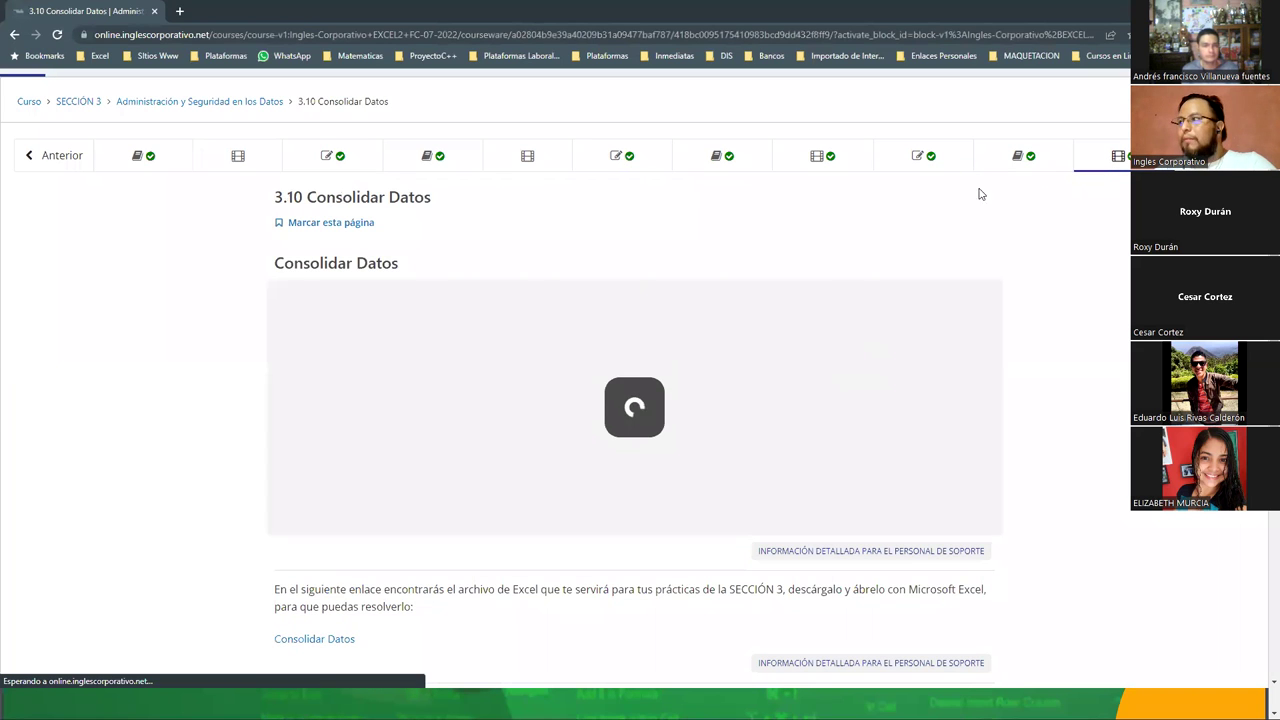
pyautogui.click(1012, 162)
# - Highlight the heading 'Consolidar datos en varias hojas de cálculo', then go to the course home
pyautogui.moveTo(276, 283); pyautogui.dragTo(496, 293)
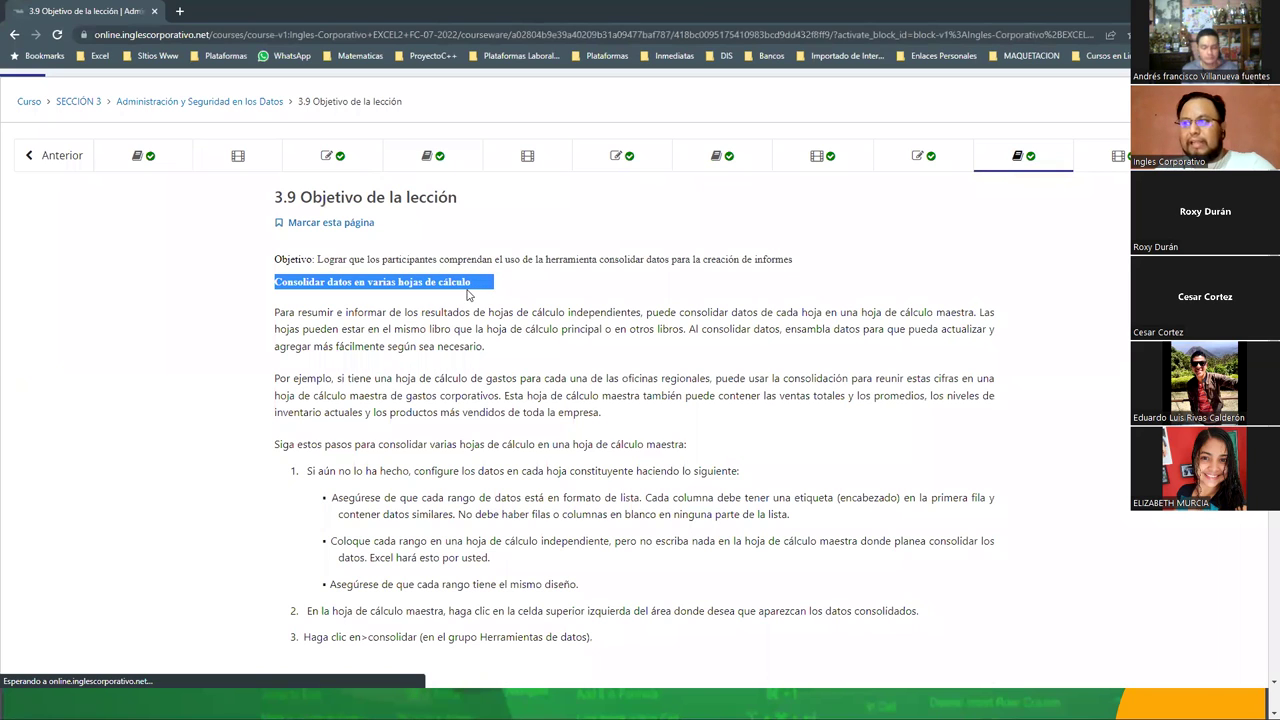
pyautogui.click(471, 295)
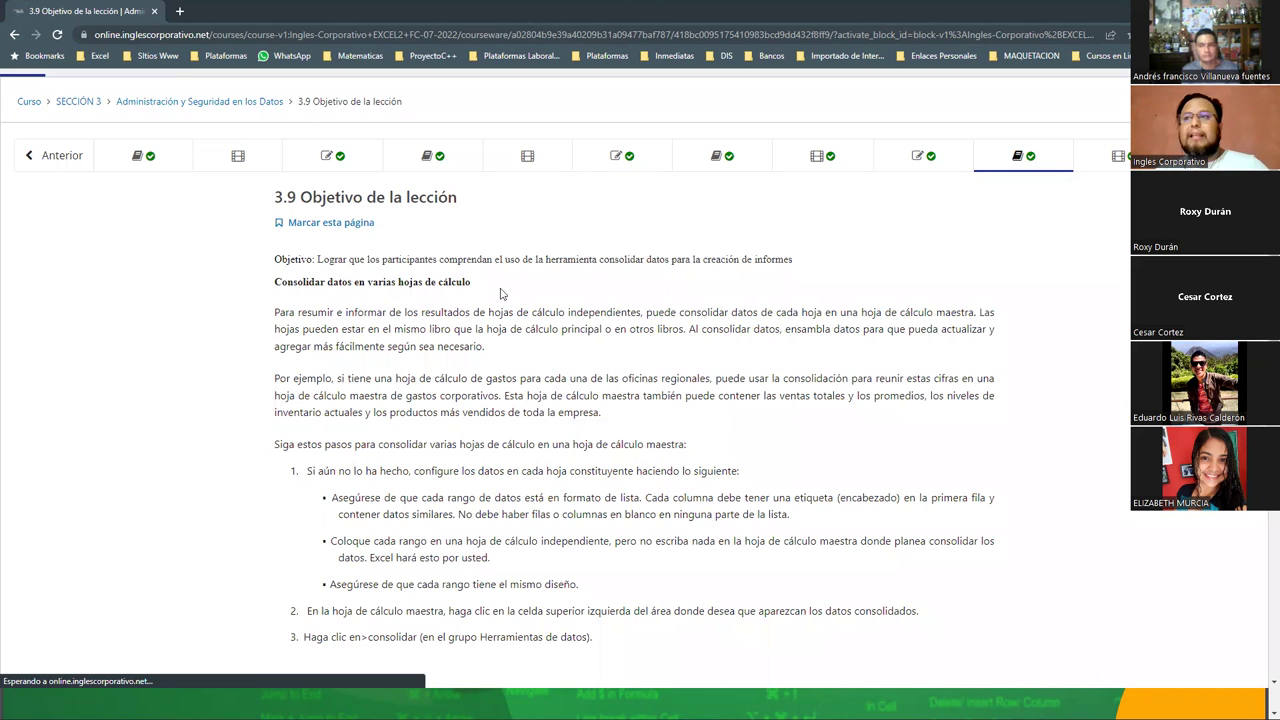
pyautogui.click(30, 102)
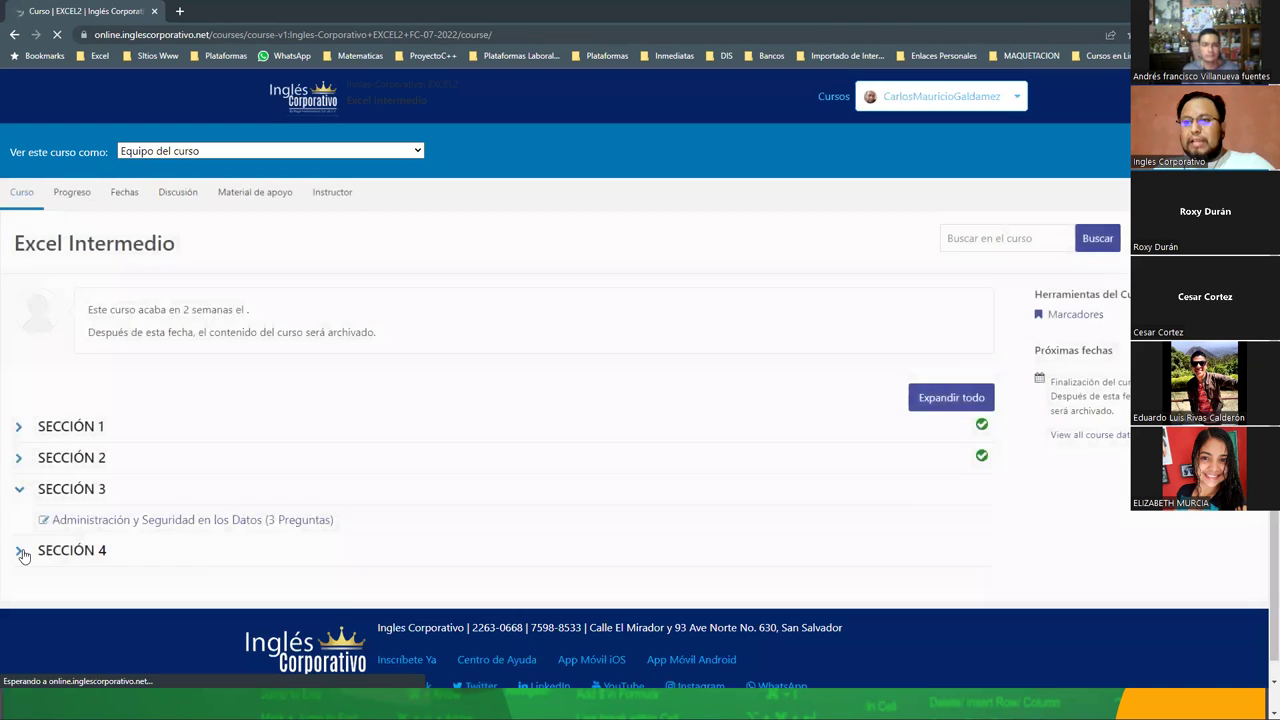
# - Expand SECCIÓN 4 in the Excel Intermedio course outline to show its two items
pyautogui.click(22, 551)
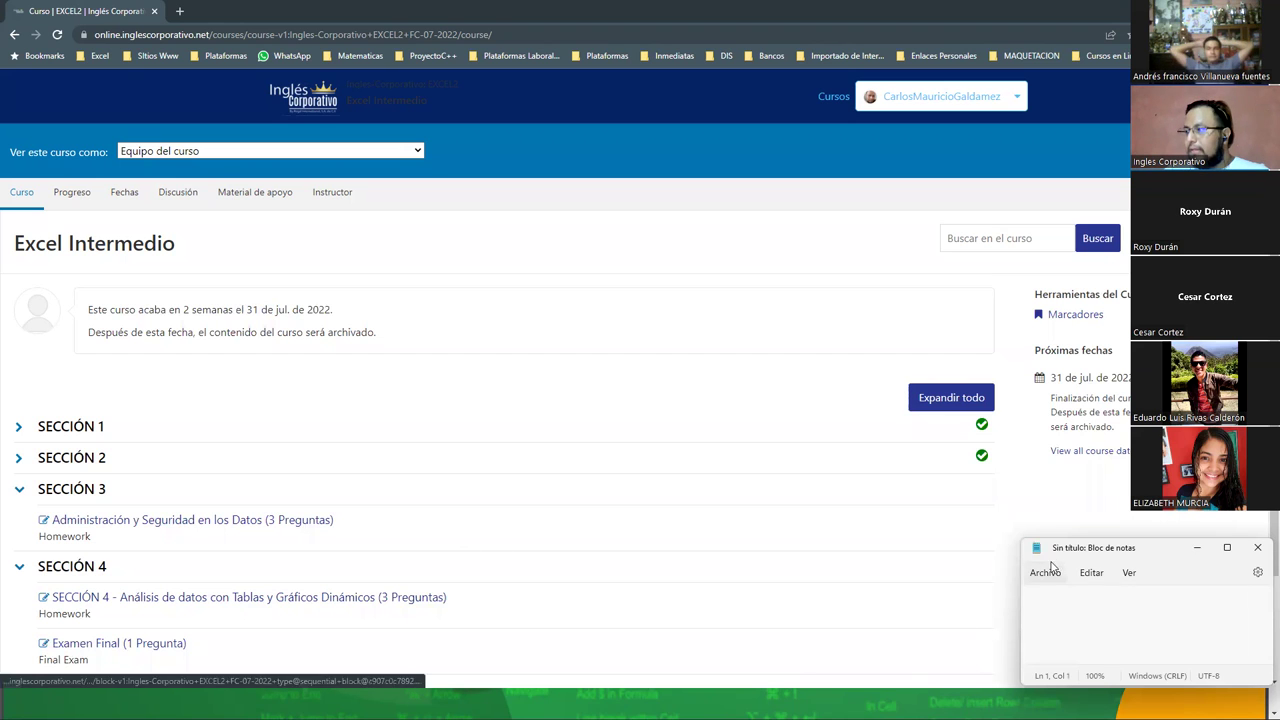
# - Centre the Notepad window and type the label 'Contraseña:' with the capitalisation corrected
pyautogui.moveTo(1067, 552); pyautogui.dragTo(471, 203)
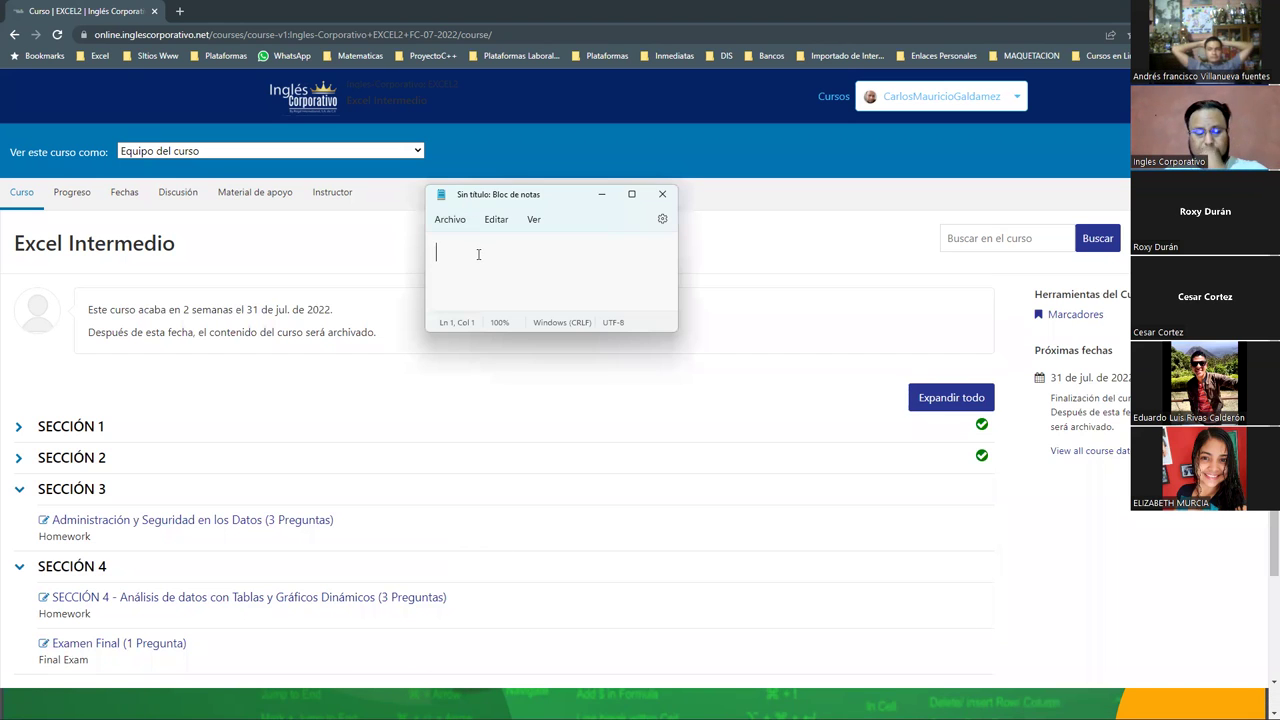
pyautogui.write('contraseña')
pyautogui.press('Left')
pyautogui.press('Left')
pyautogui.press('Left')
pyautogui.press('Left')
pyautogui.press('BackSpace')
pyautogui.write('o')
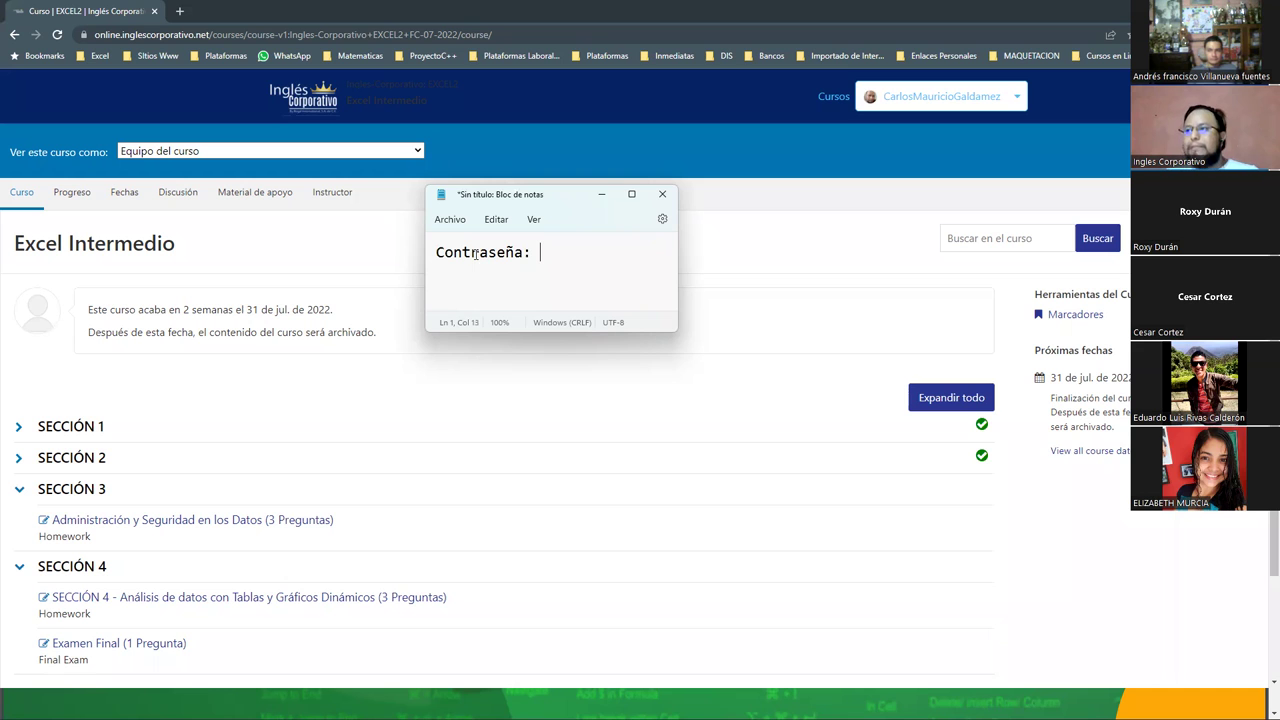
# - Minimize the browser, close Notepad without saving, and advance the PDF to slide 18
pyautogui.click(910, 12)
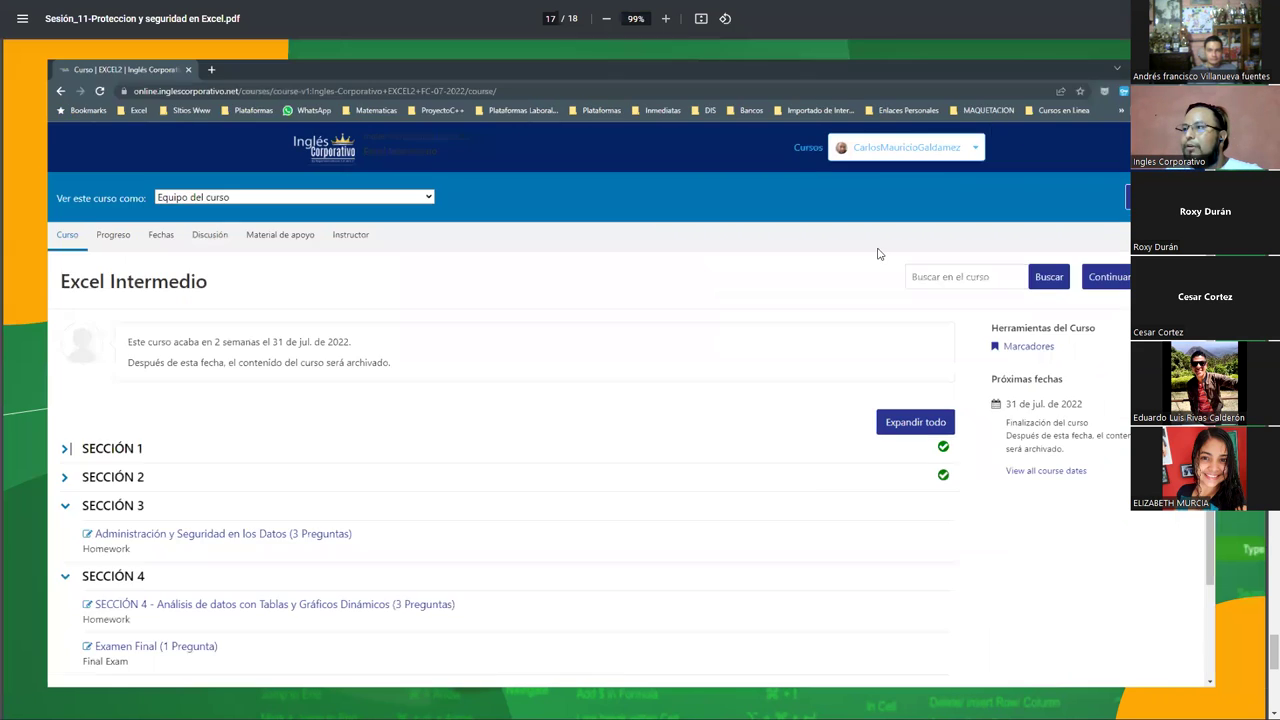
pyautogui.press('super+Down')
pyautogui.click(662, 194)
pyautogui.click(548, 328)
pyautogui.press('Right')
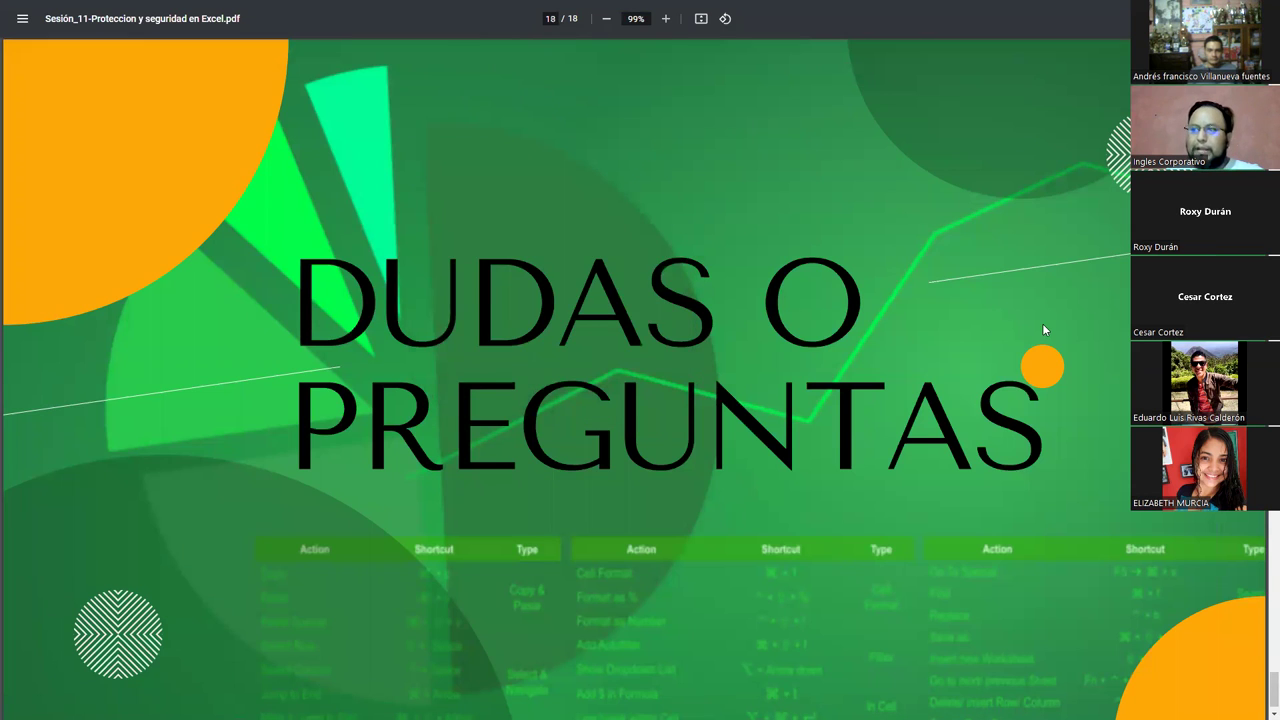